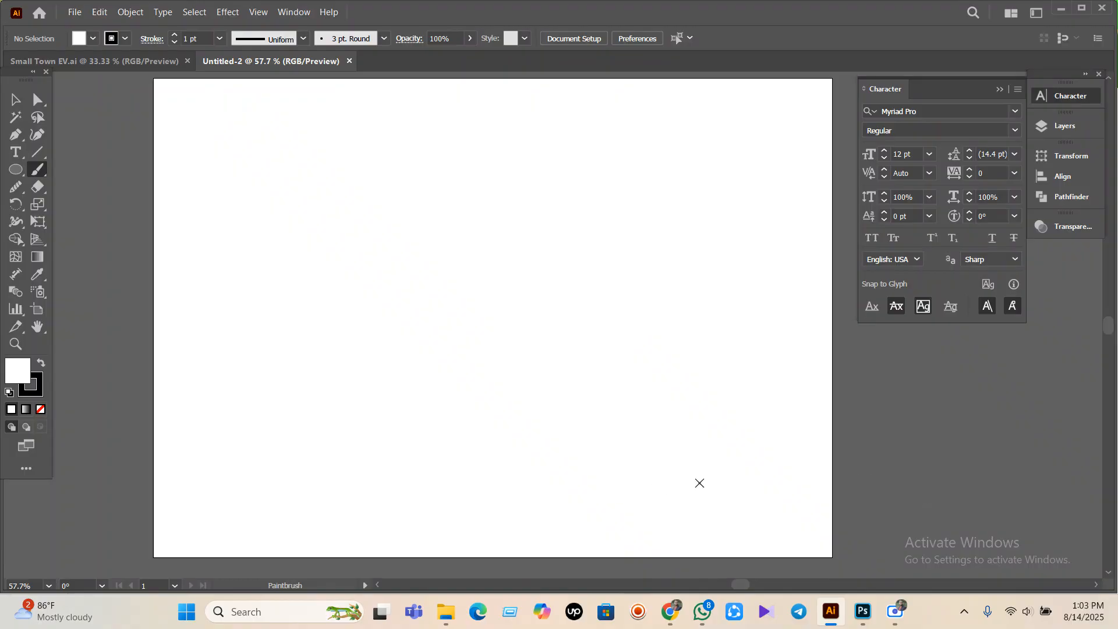
- Draw a circle, a rectangle and a triangle on the artboard with the Shaper tool
click(11, 187)
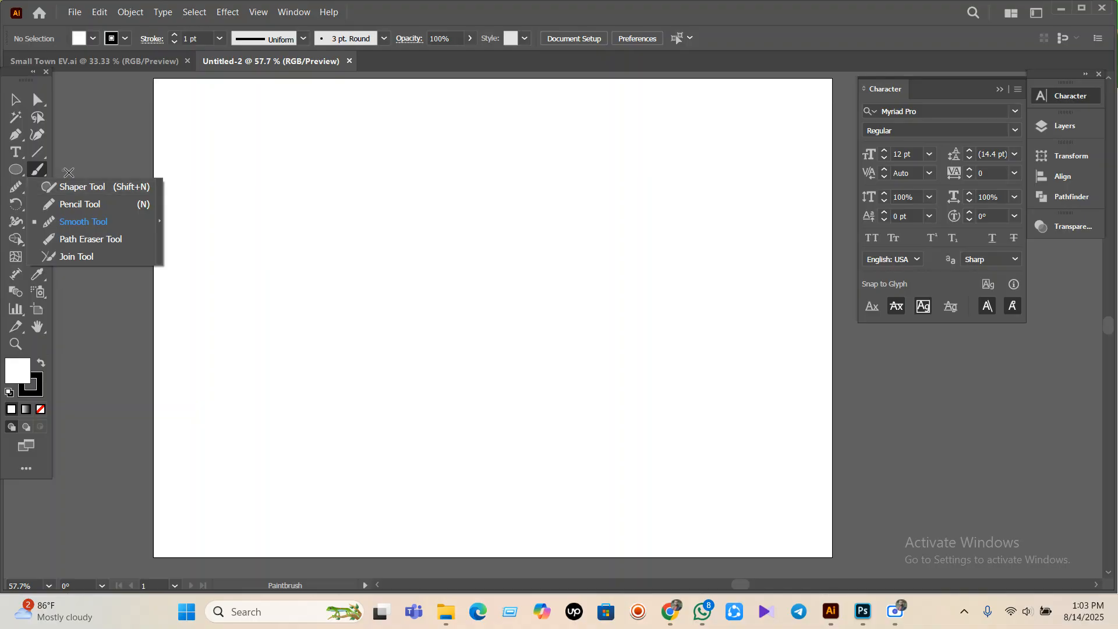
click(57, 190)
mouse_move(470, 198)
mouse_down()
mouse_move(429, 201)
mouse_move(511, 261)
mouse_move(458, 197)
mouse_up()
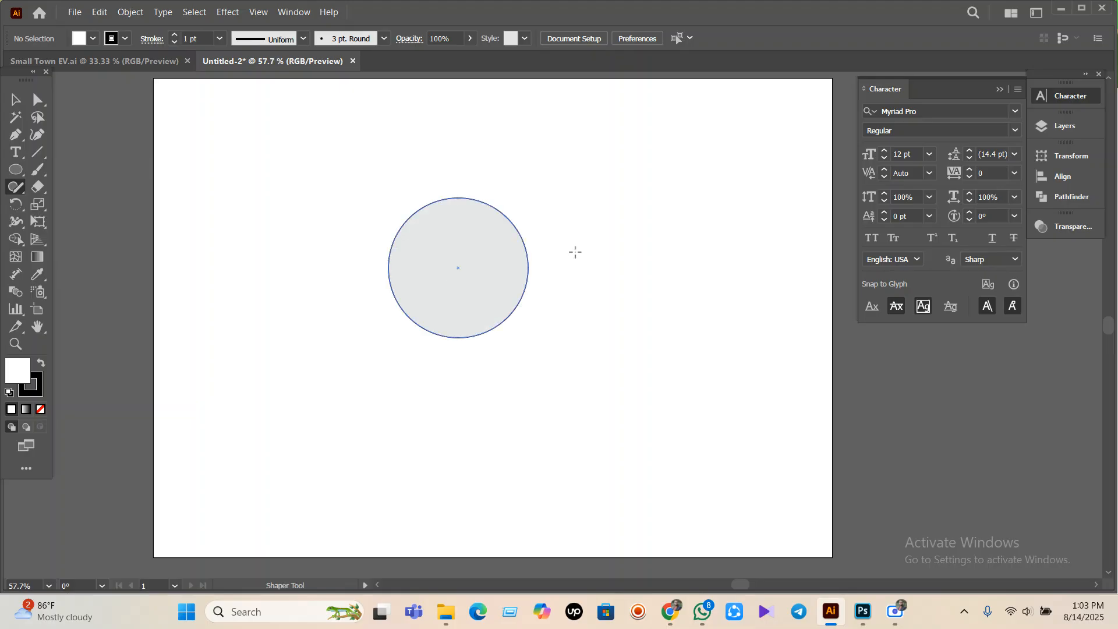
mouse_move(651, 205)
mouse_down()
mouse_move(594, 312)
mouse_move(739, 290)
mouse_move(658, 201)
mouse_move(649, 207)
mouse_up()
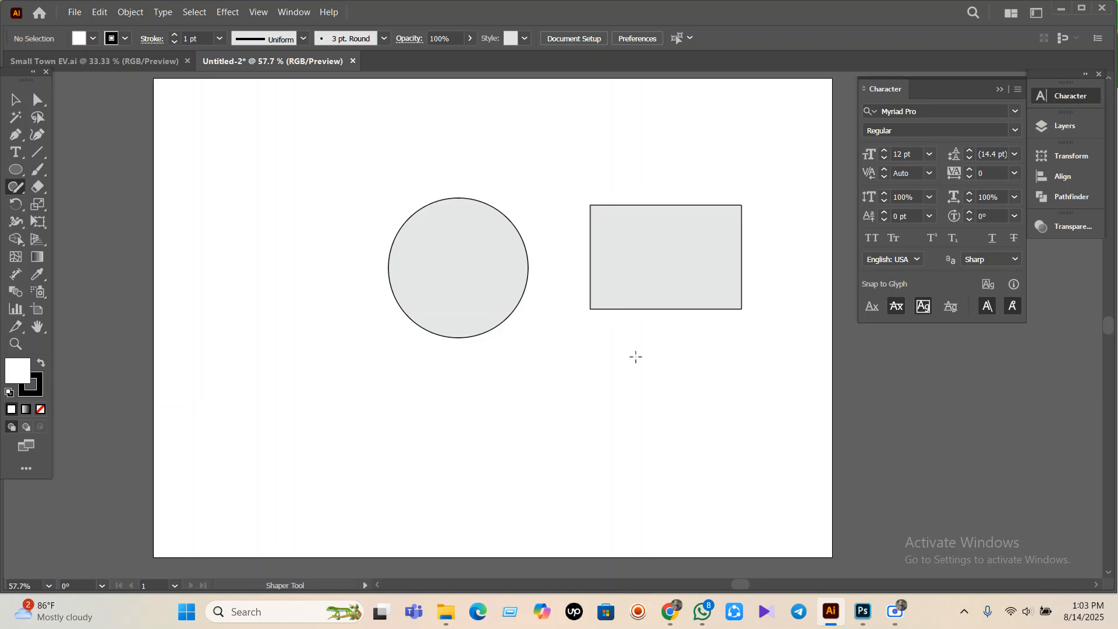
mouse_move(635, 355)
mouse_down()
mouse_move(577, 437)
mouse_move(701, 429)
mouse_move(633, 354)
mouse_up()
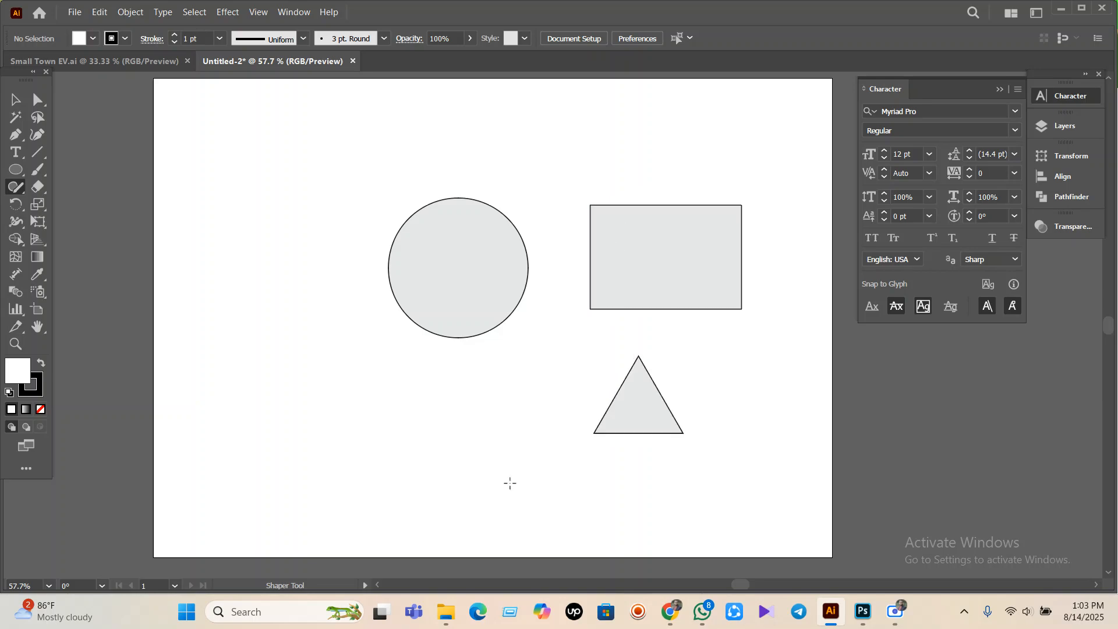
- Select the circle, rectangle and triangle on the artboard and delete them
click(16, 99)
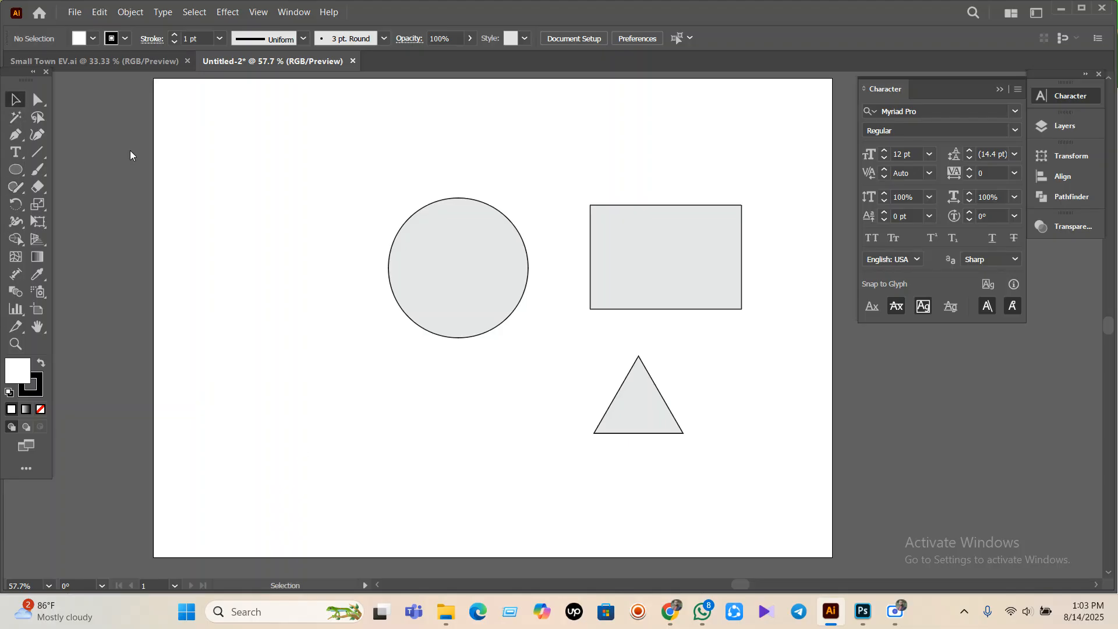
mouse_move(288, 135)
mouse_down()
mouse_move(577, 423)
mouse_move(661, 474)
mouse_up()
key(Delete)
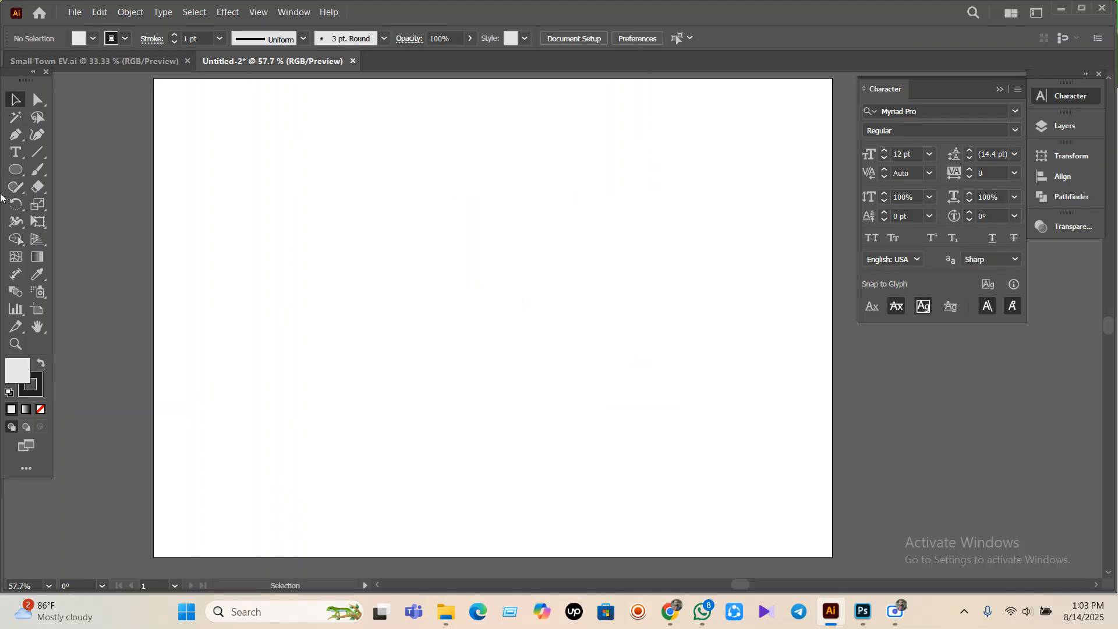
- Switch to Google Chrome and open a new browser tab
click(11, 188)
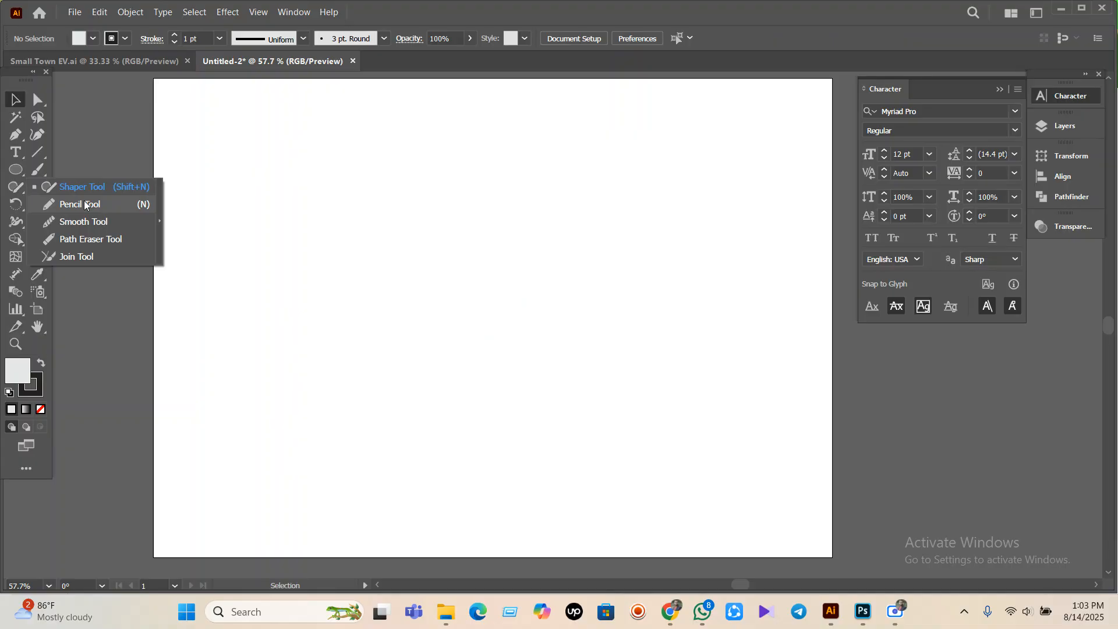
mouse_move(670, 611)
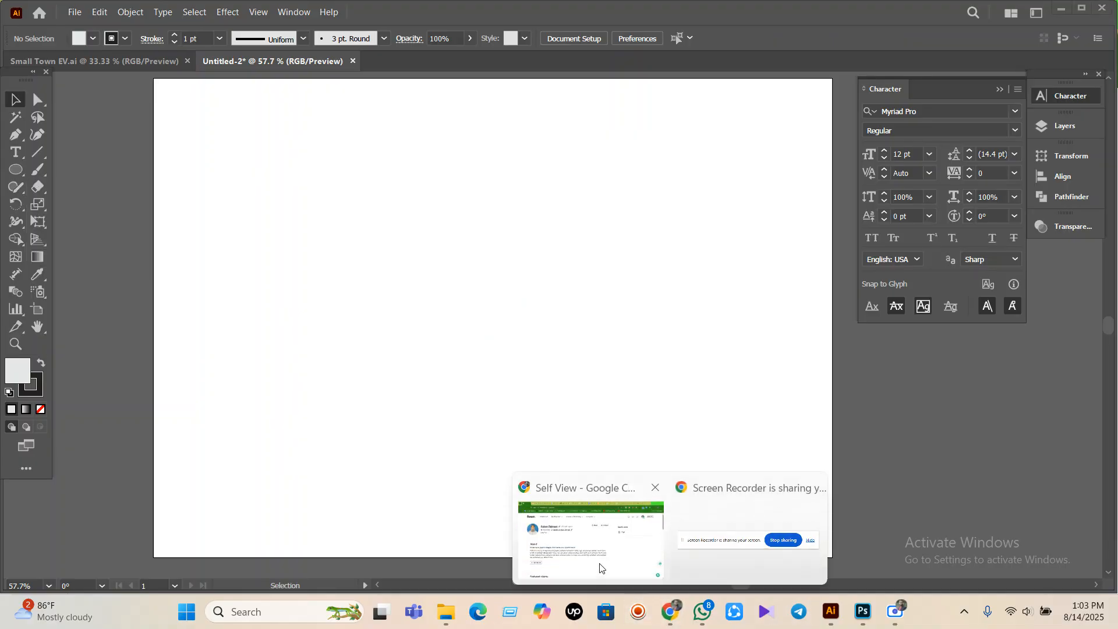
click(599, 567)
click(970, 13)
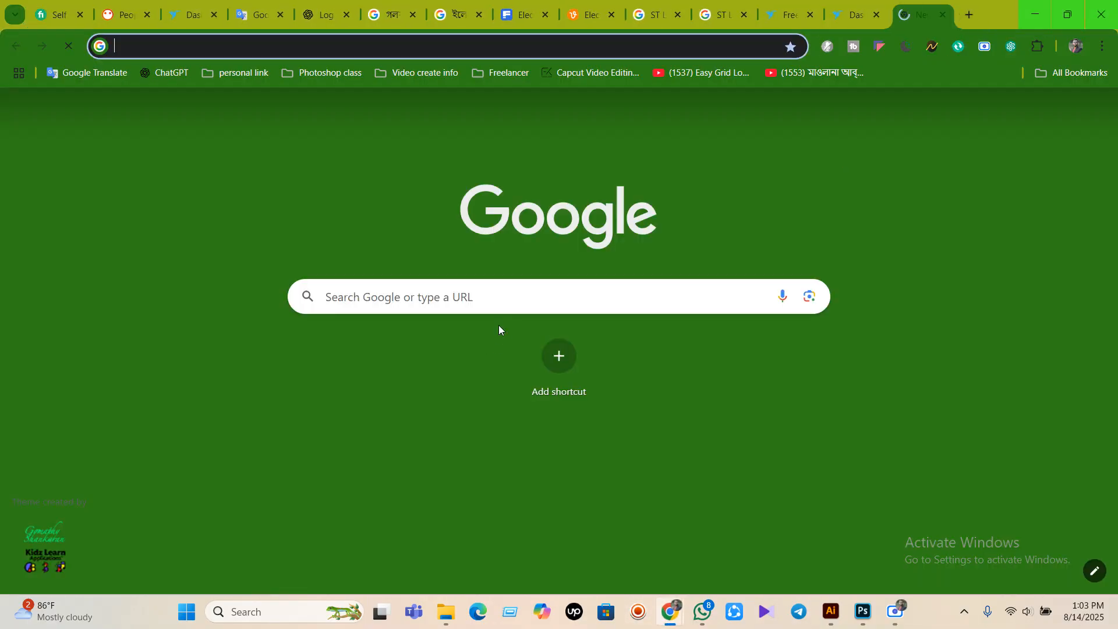
- Search Google for "boy vector"
click(495, 297)
text(VEC)
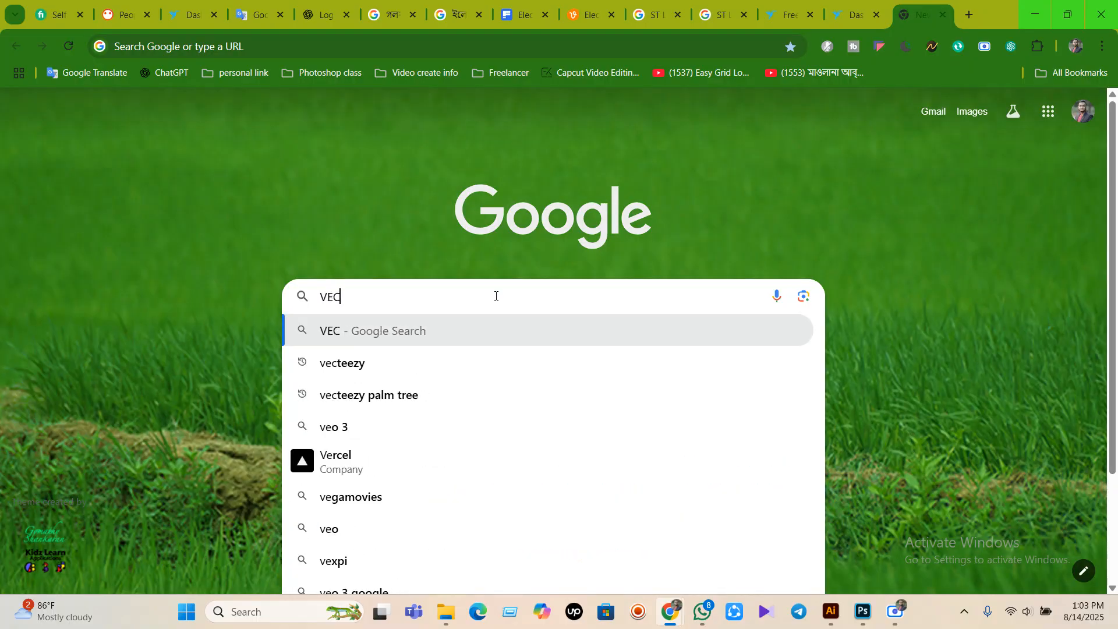
key(BackSpace)
key(BackSpace)
key(BackSpace)
text(B)
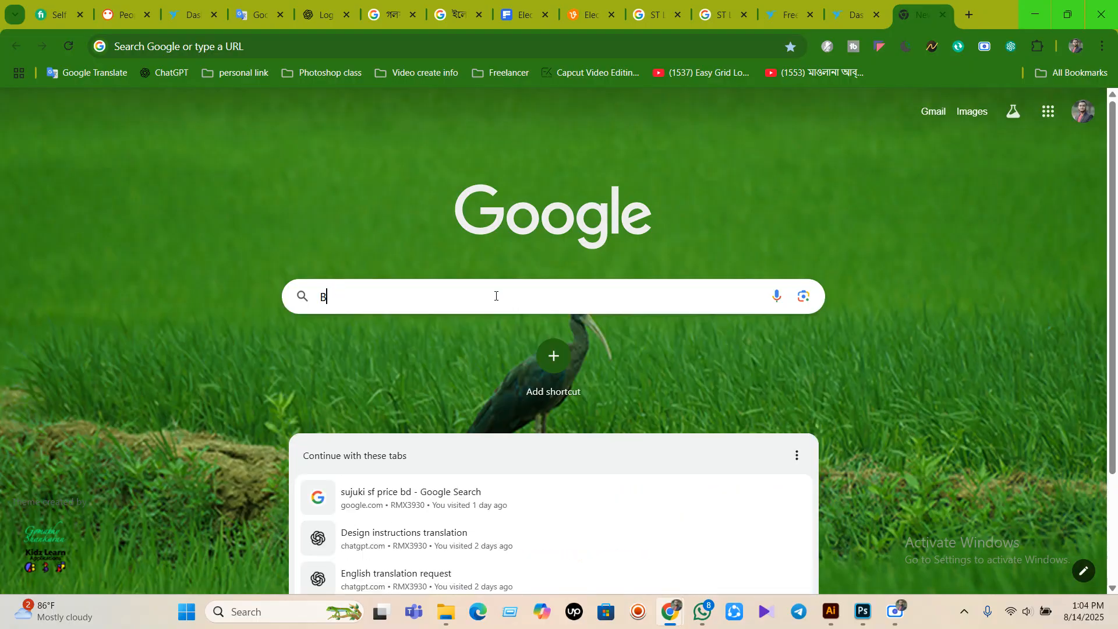
text(OYE VE)
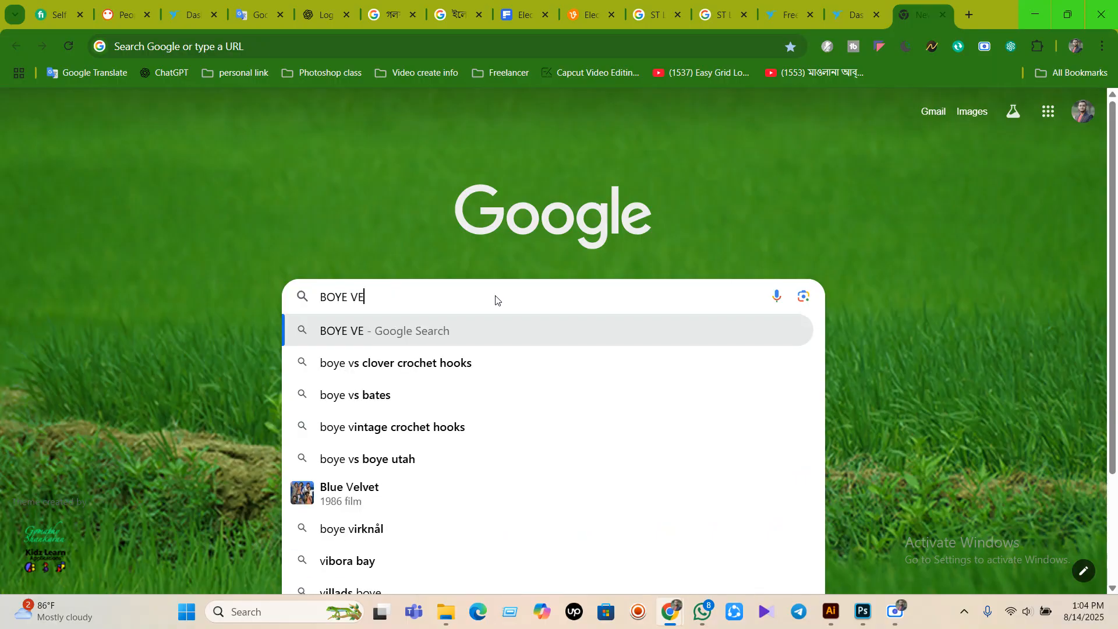
text(CTOTR)
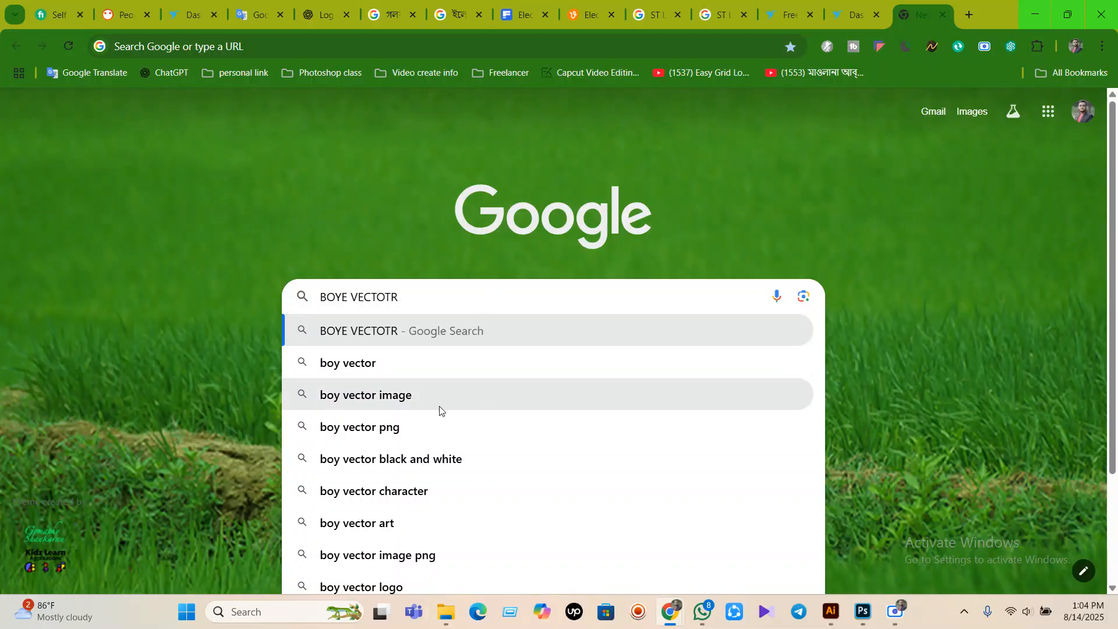
click(377, 371)
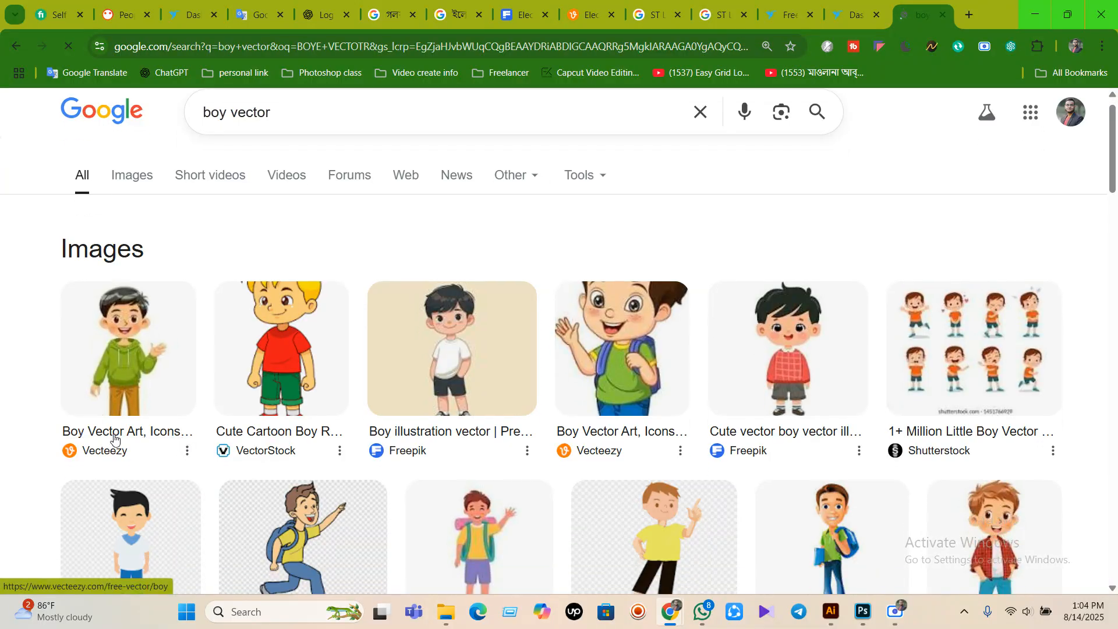
- Show the image results and copy the black-and-white outline boy cartoon from iStock
scroll(116, 444, down, 5)
scroll(133, 260, up, 5)
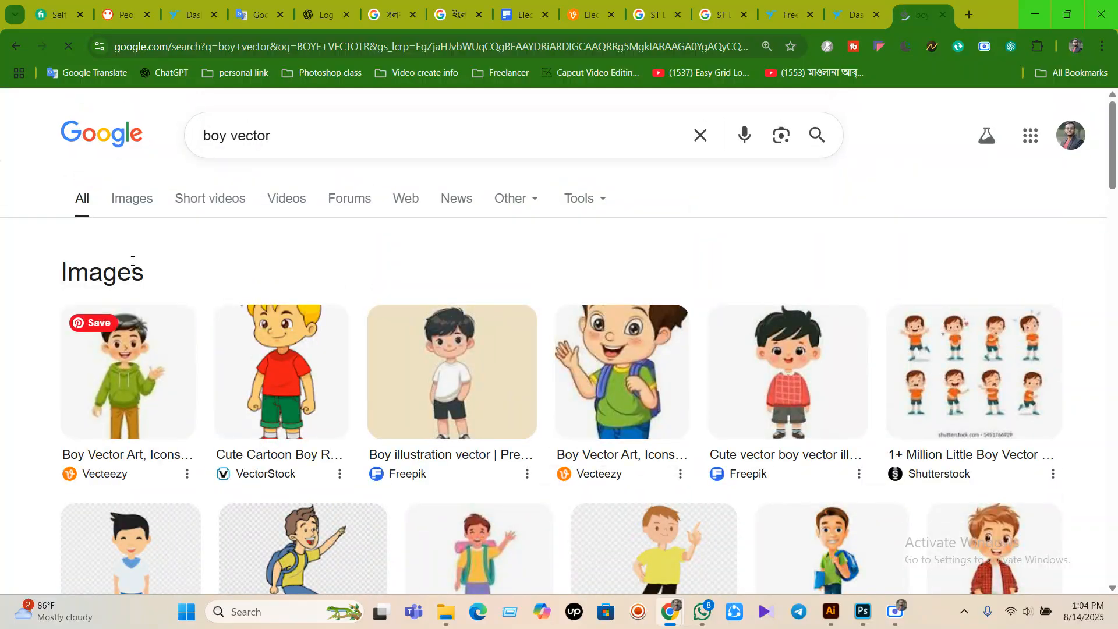
click(114, 209)
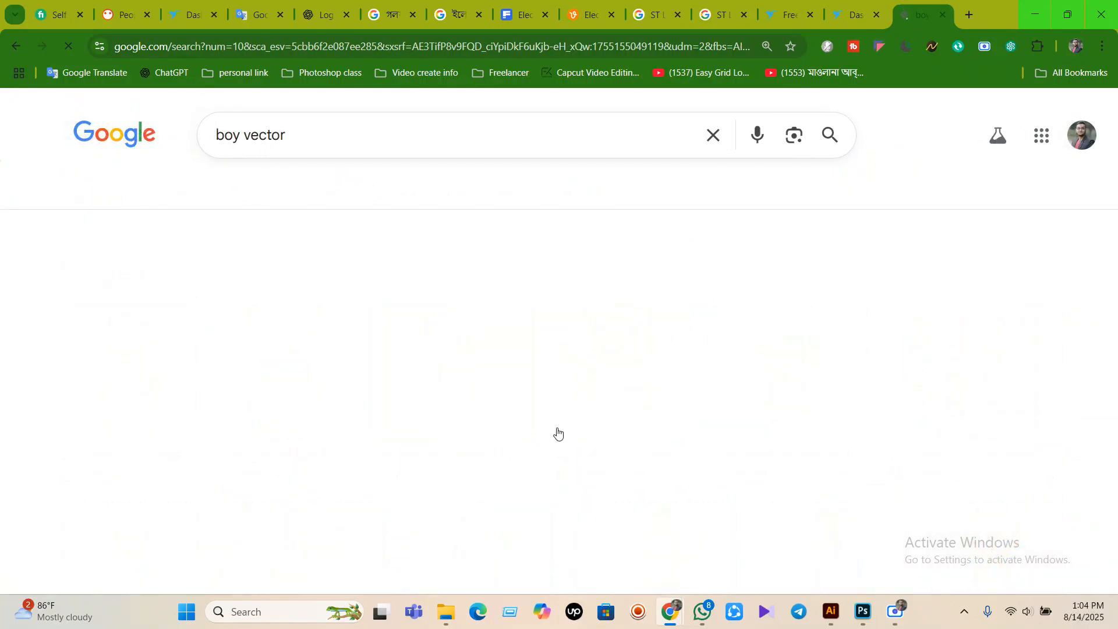
scroll(557, 431, down, 5)
scroll(557, 430, down, 3)
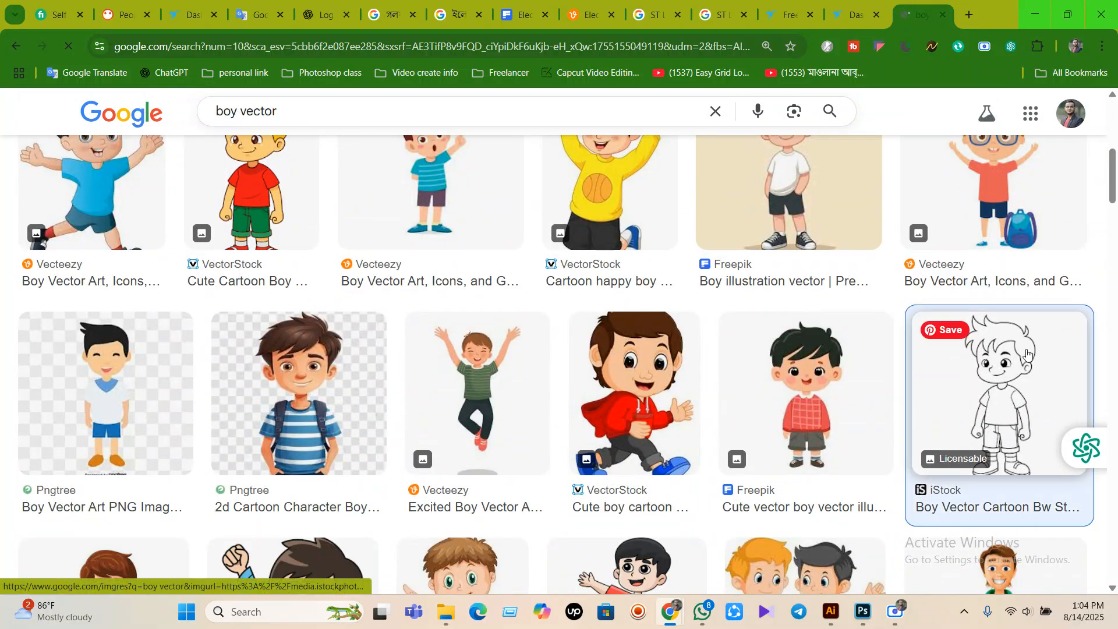
click(1055, 362)
right_click(925, 211)
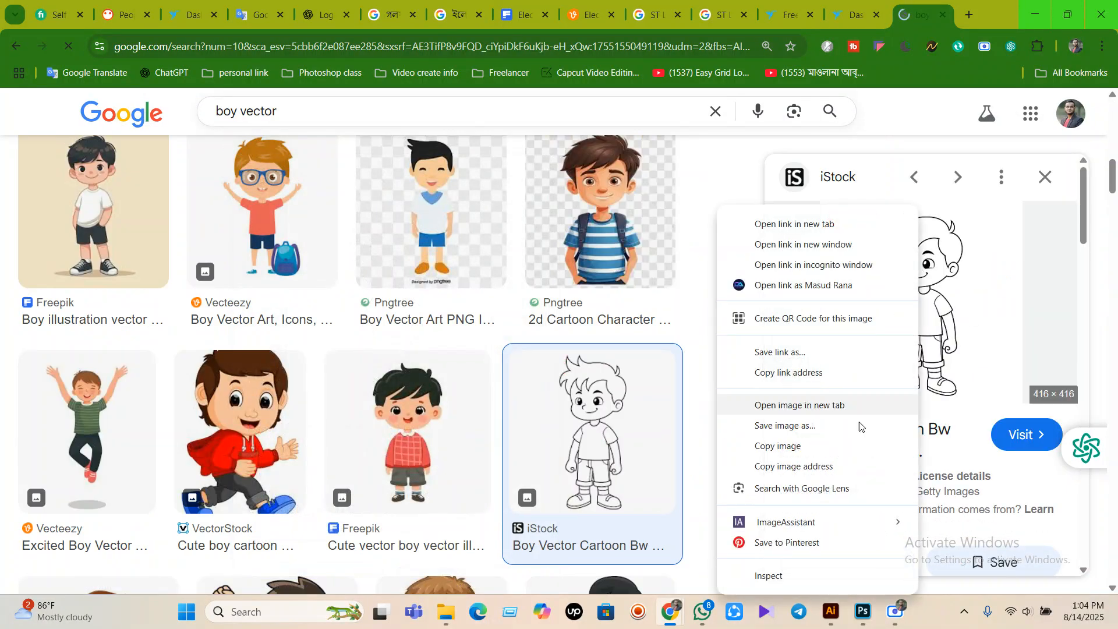
click(798, 444)
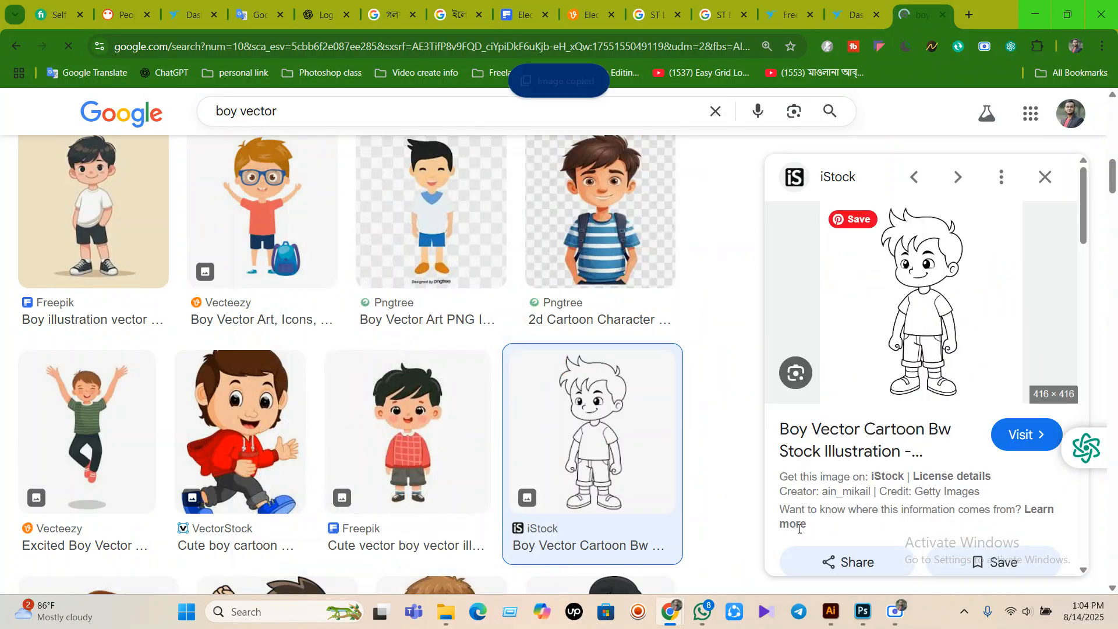
- Switch to Illustrator, paste the boy image onto the middle of the artboard and lock it
click(830, 611)
key(ctrl+v)
drag(553, 344, 473, 335)
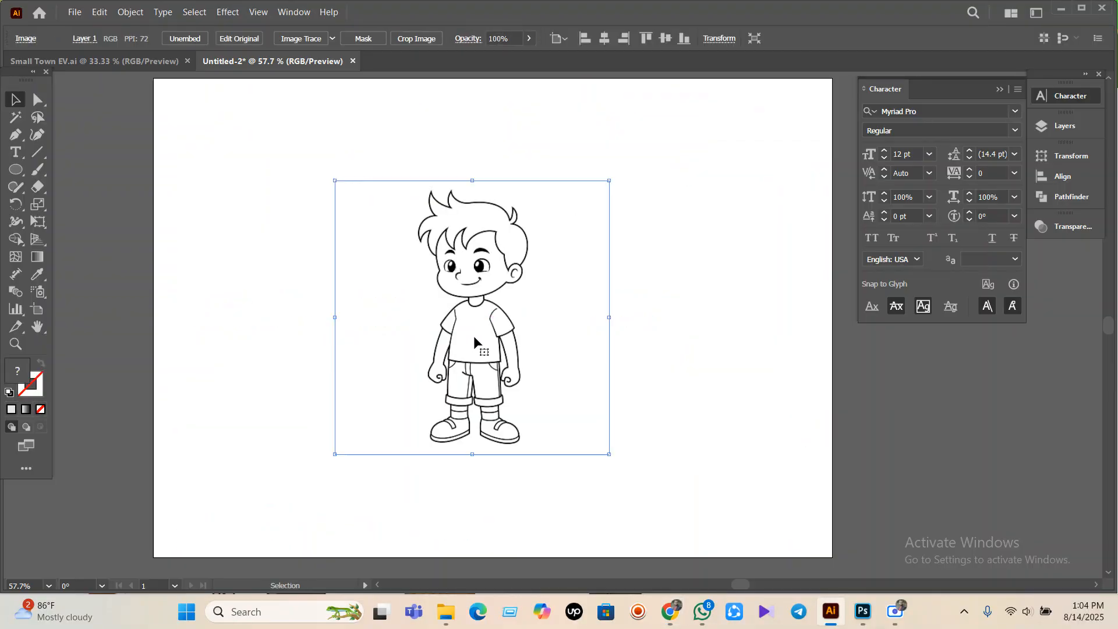
key(ctrl+2)
- Set up the Pencil tool for tracing with no fill, a light grey stroke colour and a 2 pt stroke weight
scroll(460, 333, up, 4)
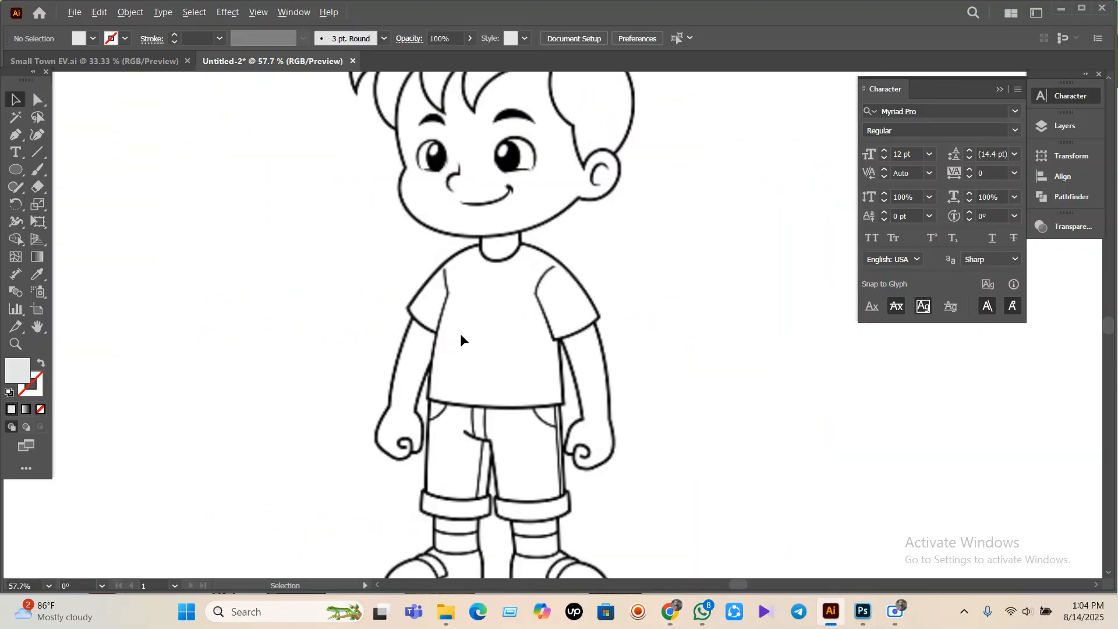
drag(530, 218, 483, 469)
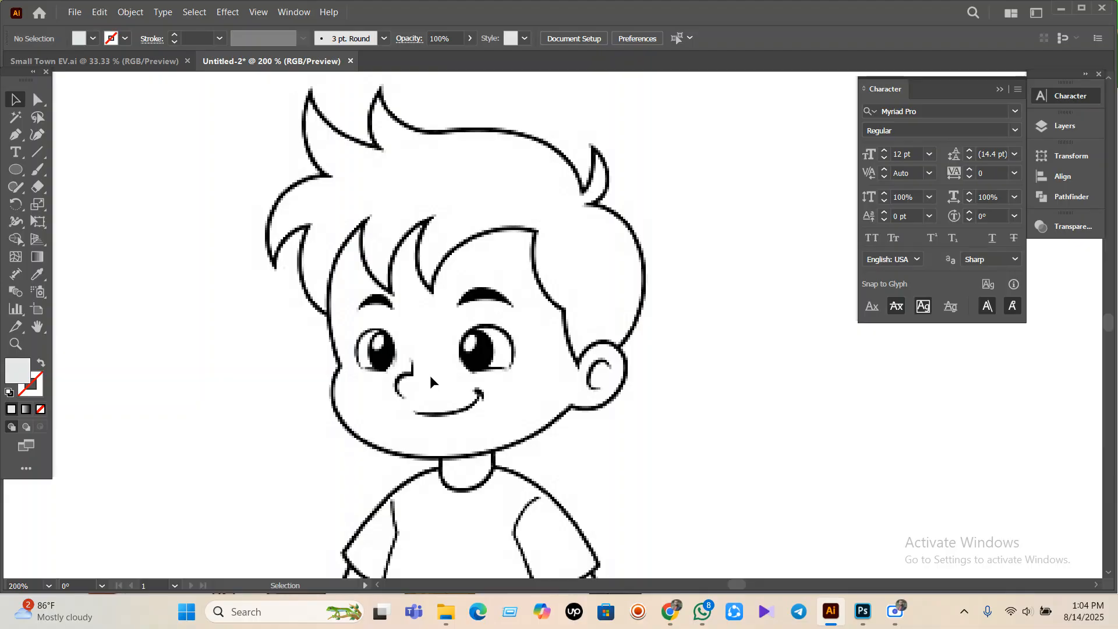
click(15, 187)
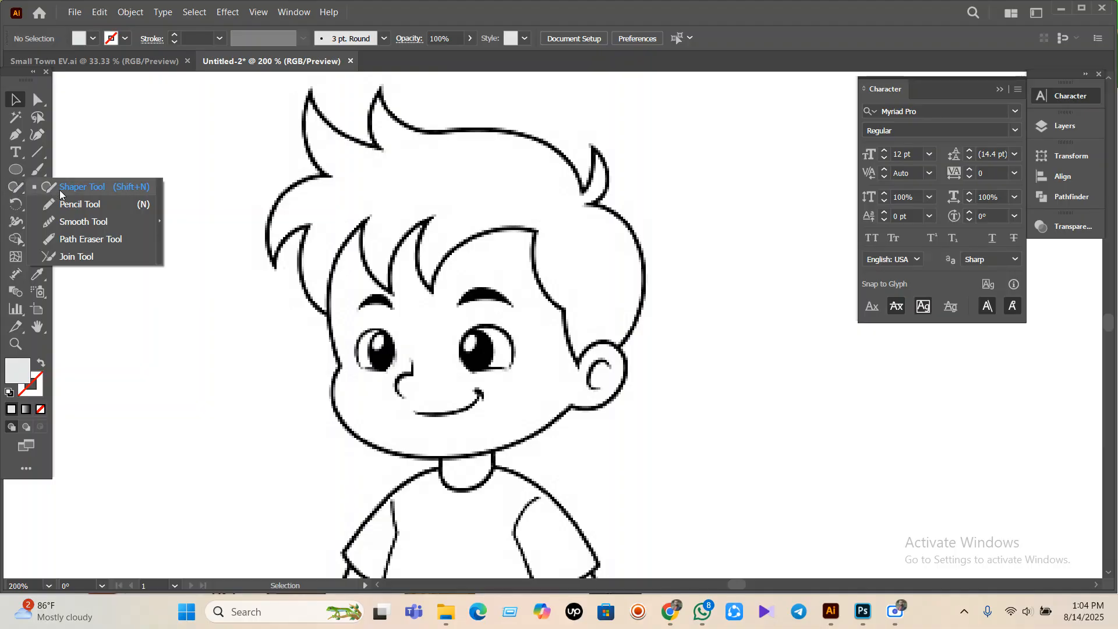
click(67, 208)
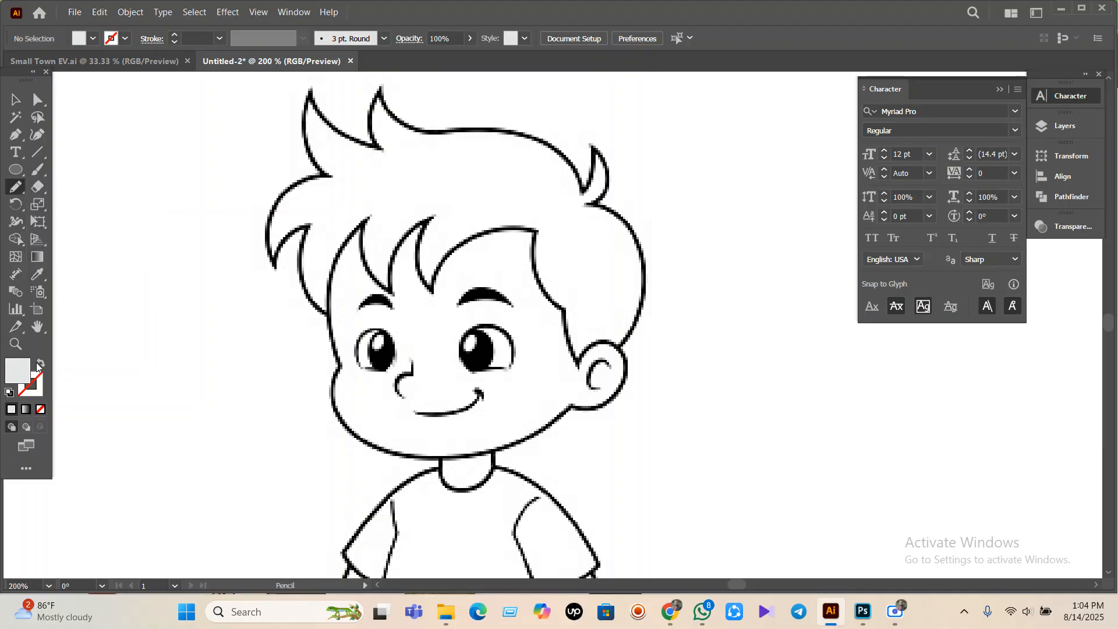
click(38, 364)
click(201, 38)
text(2)
key(Return)
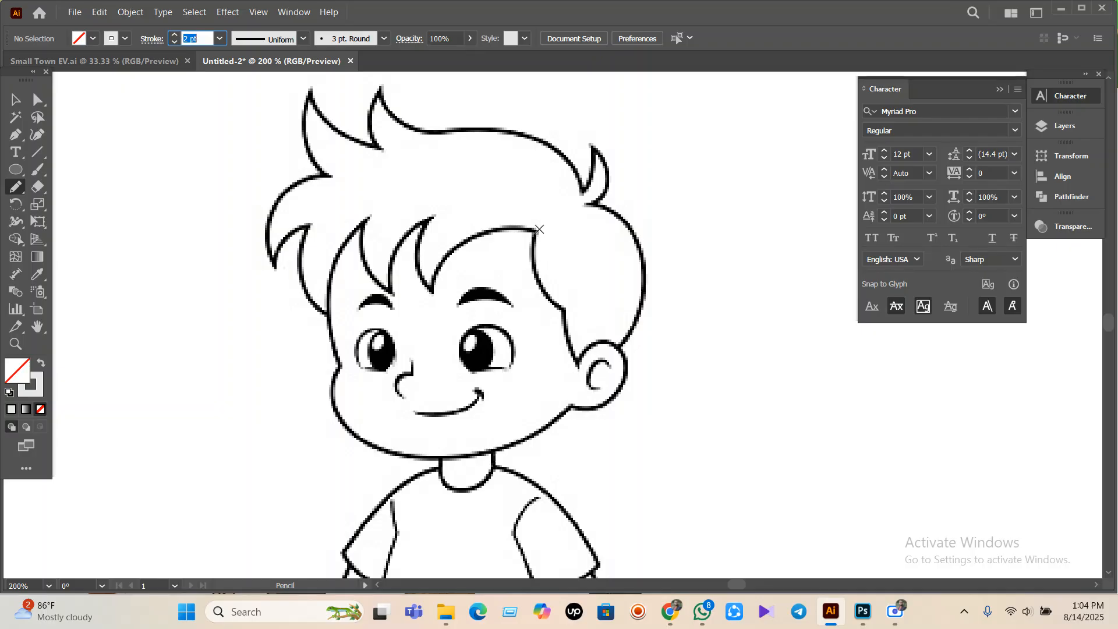
- Trace the curved hairline at the boy's temple above the ear and set the path's stroke to red
mouse_move(535, 229)
mouse_down()
mouse_move(535, 277)
mouse_move(566, 314)
mouse_up()
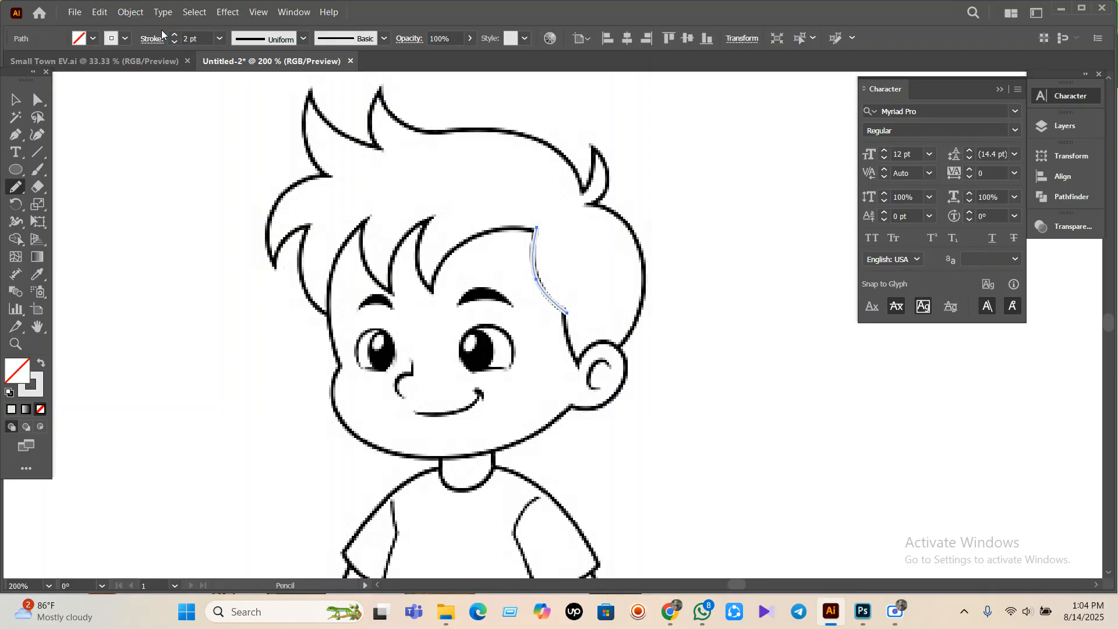
click(125, 38)
click(51, 63)
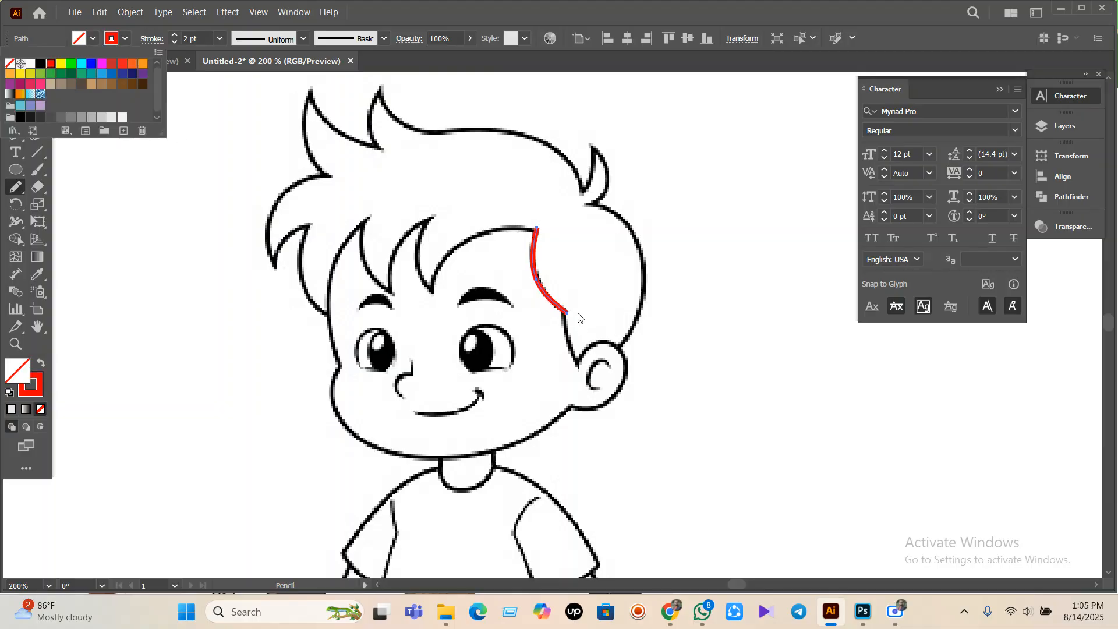
click(654, 312)
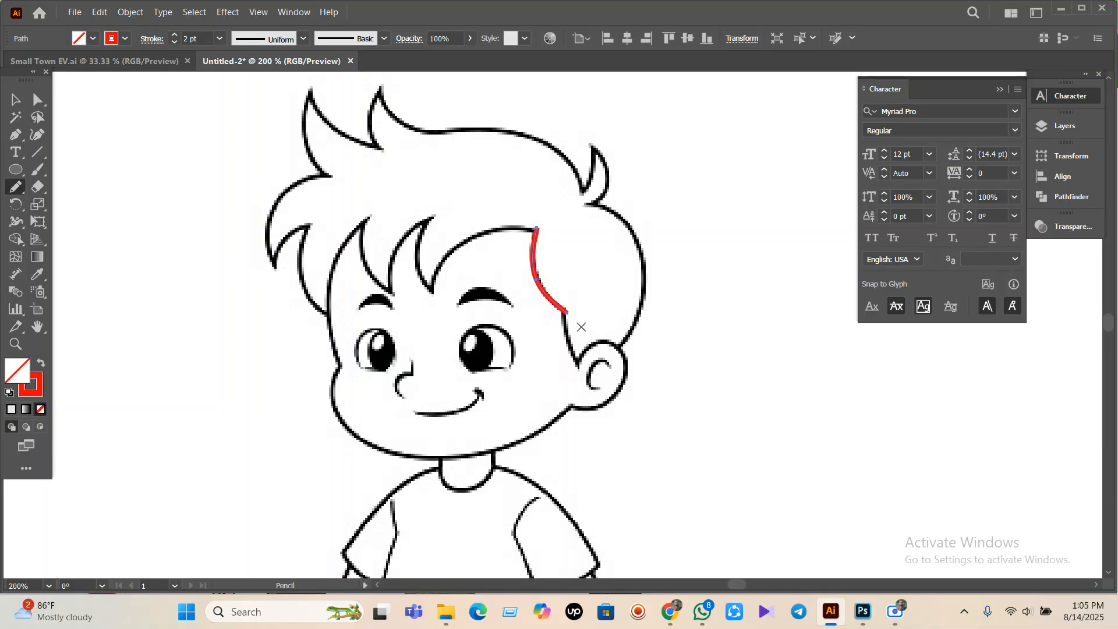
- Extend the red path down the sideburn to its tip and over the top of the ear
scroll(581, 326, up, 3)
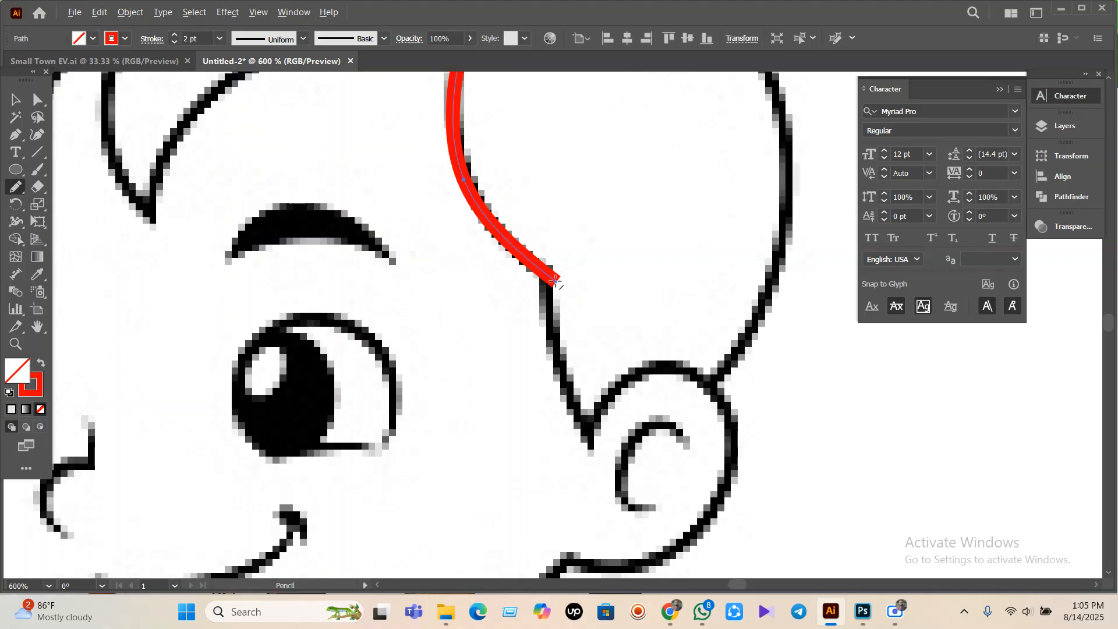
mouse_move(556, 283)
mouse_down()
mouse_move(557, 354)
mouse_move(590, 439)
mouse_up()
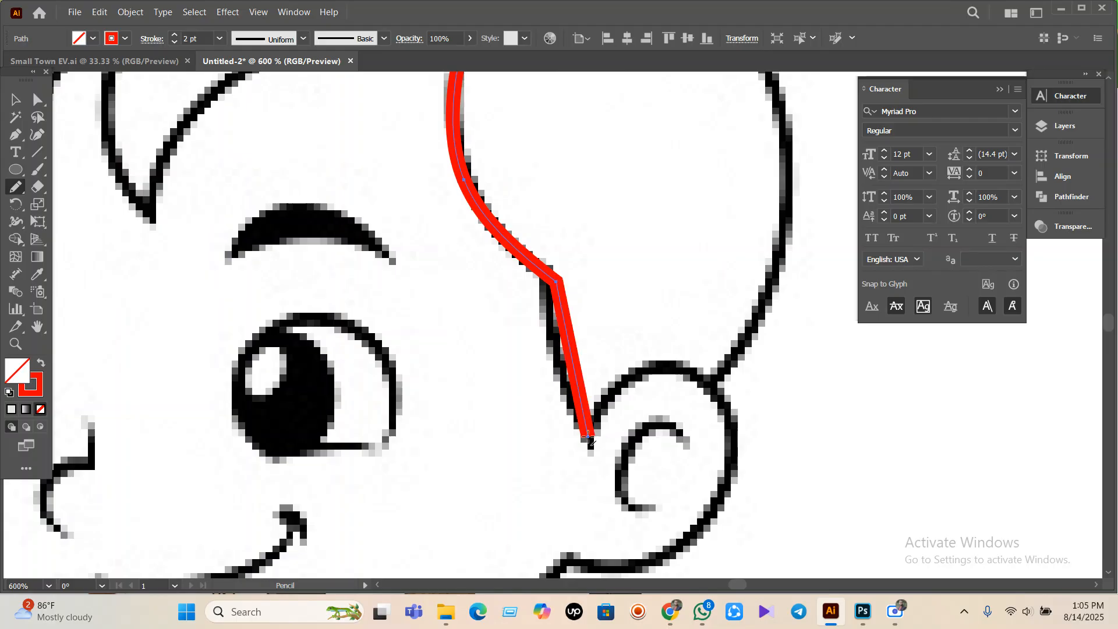
key(ctrl+z)
mouse_move(555, 283)
mouse_down()
mouse_move(548, 322)
mouse_move(589, 440)
mouse_up()
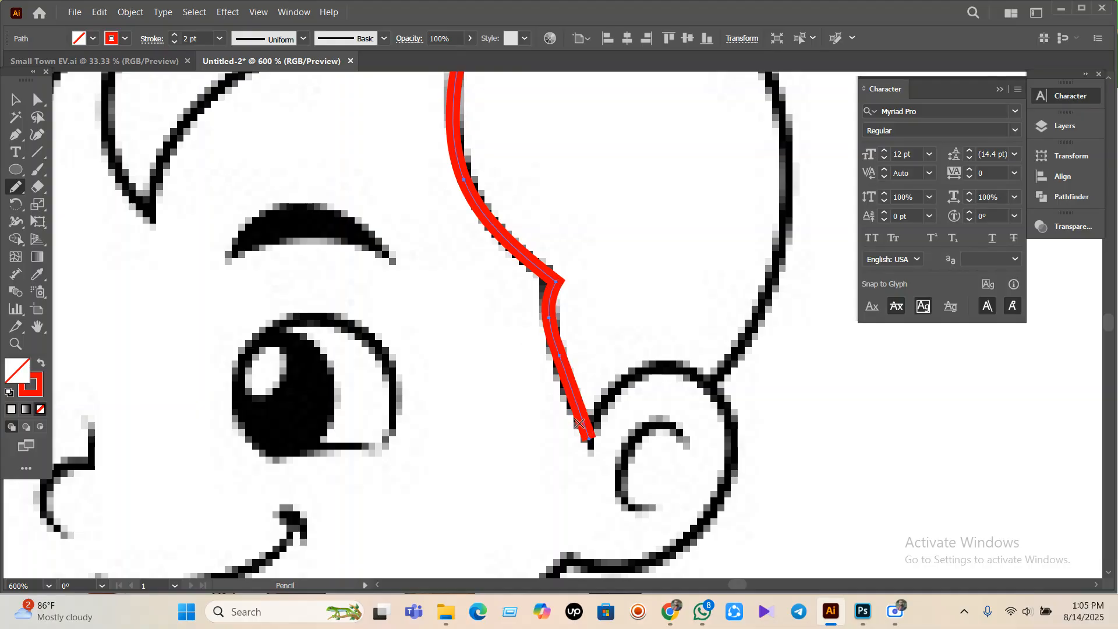
mouse_move(589, 438)
mouse_down()
mouse_move(613, 388)
mouse_move(649, 371)
mouse_move(717, 394)
mouse_up()
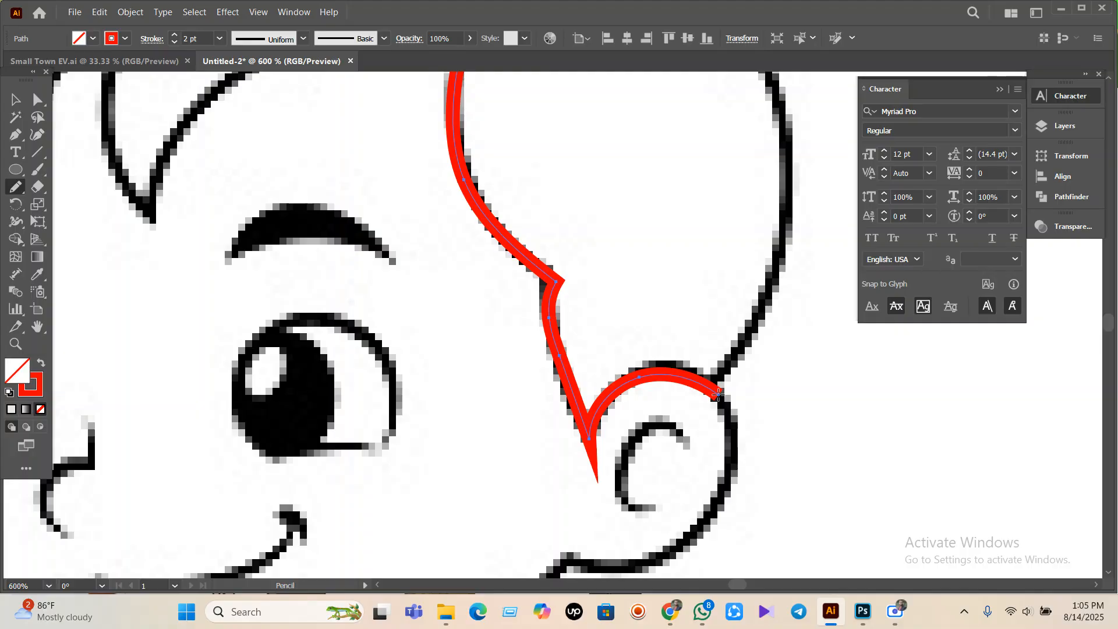
- Trace the back of the head between the top of the ear and the base of the small hair tuft
alt+scroll(717, 394, down, 2)
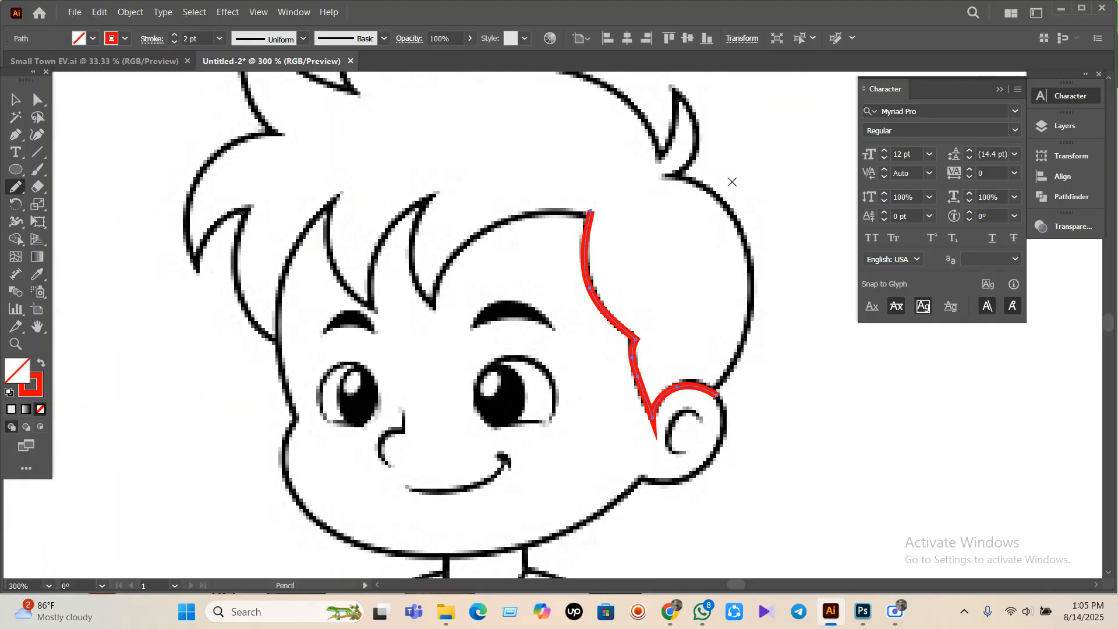
mouse_move(673, 176)
mouse_down()
mouse_move(722, 201)
mouse_move(749, 255)
mouse_move(753, 316)
mouse_move(718, 397)
mouse_up()
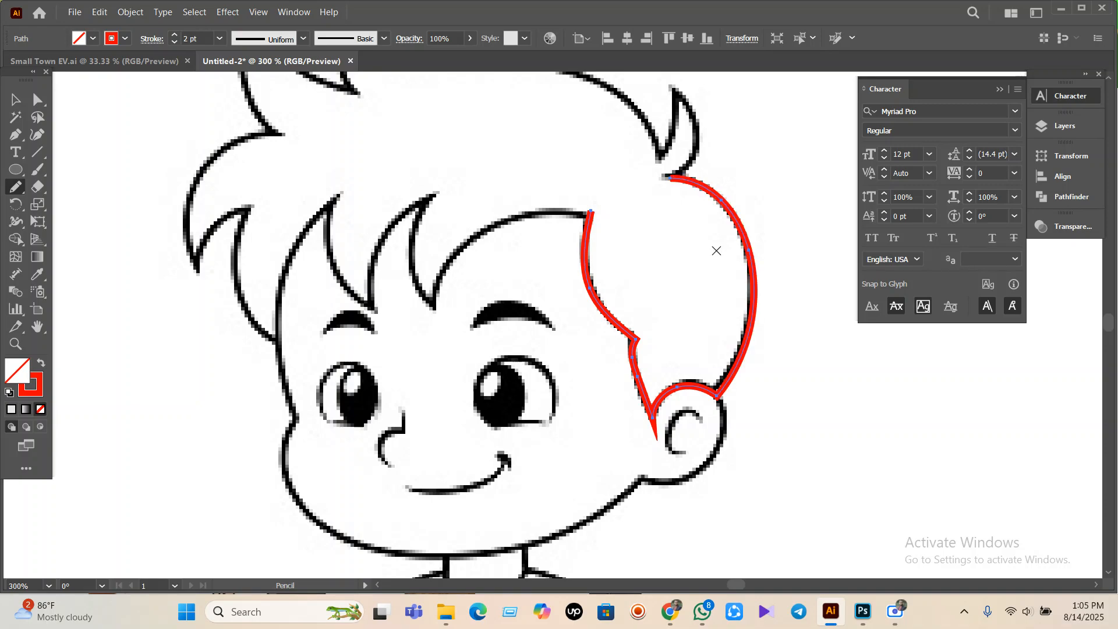
scroll(680, 175, up, 1)
scroll(681, 174, up, 3)
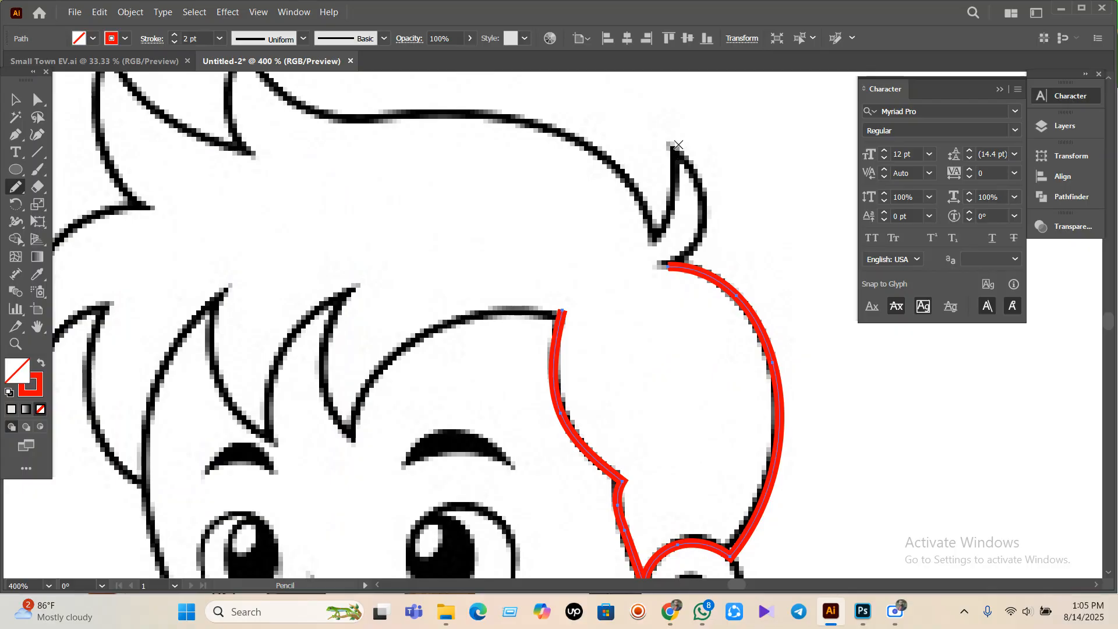
- Trace the small tuft at the back of the head and the top hairline from the tuft to the nearest spike's tip
mouse_move(677, 148)
mouse_down()
mouse_move(705, 218)
mouse_move(673, 270)
mouse_move(677, 143)
mouse_up()
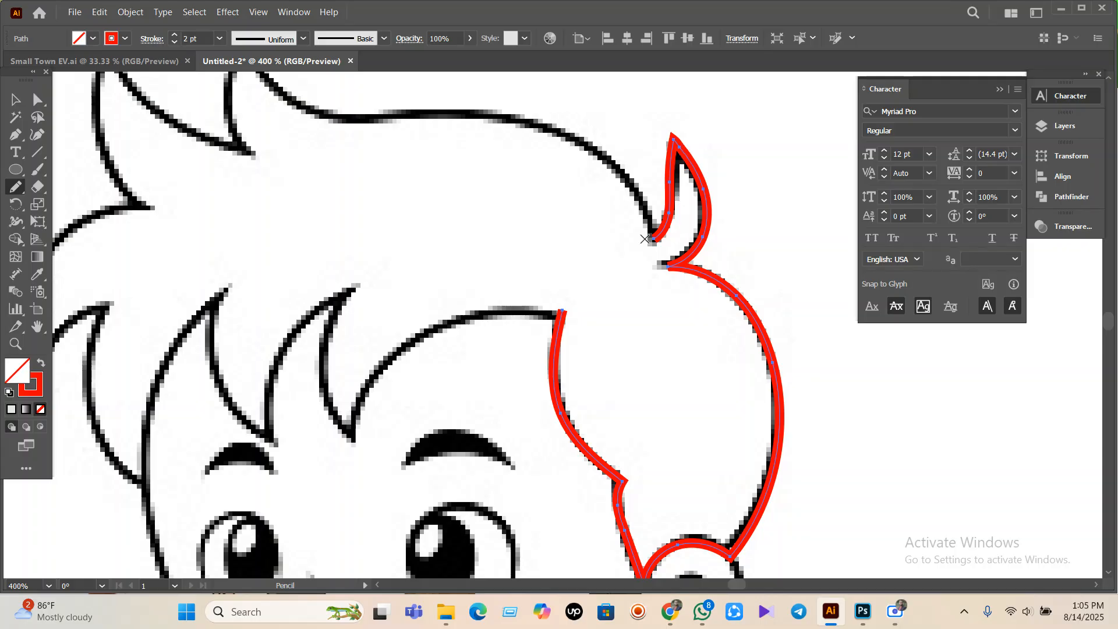
scroll(698, 266, down, 1)
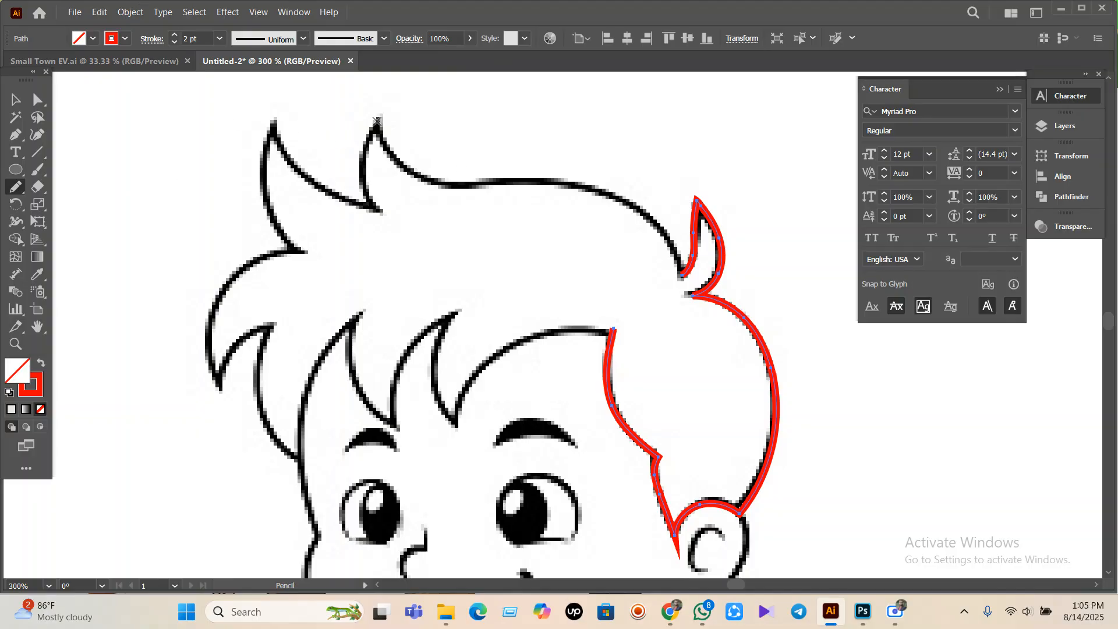
mouse_move(377, 121)
mouse_down()
mouse_move(399, 166)
mouse_move(439, 183)
mouse_move(613, 197)
mouse_move(689, 278)
mouse_up()
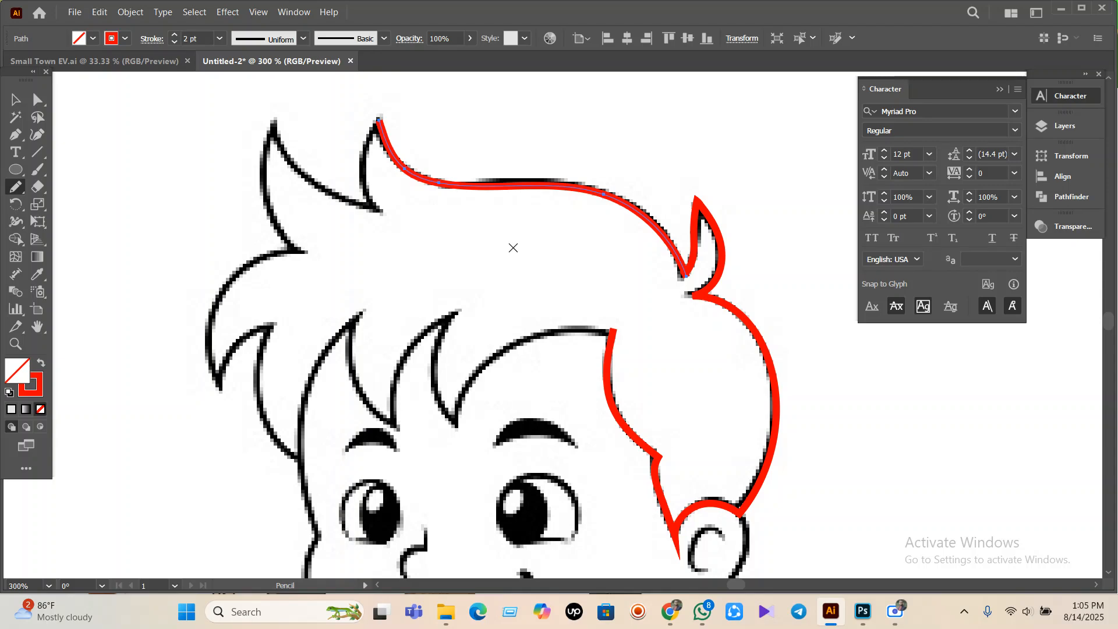
- Trace both spikes at the front top of the hair and the large curved lock below them up to the first fringe tip
double_click(19, 191)
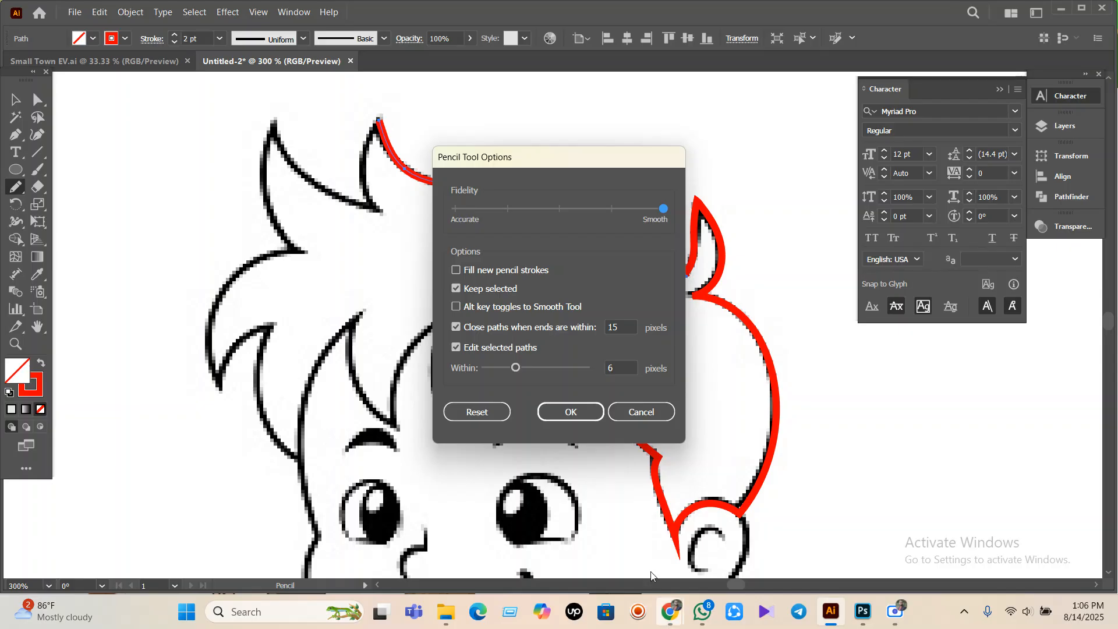
click(570, 411)
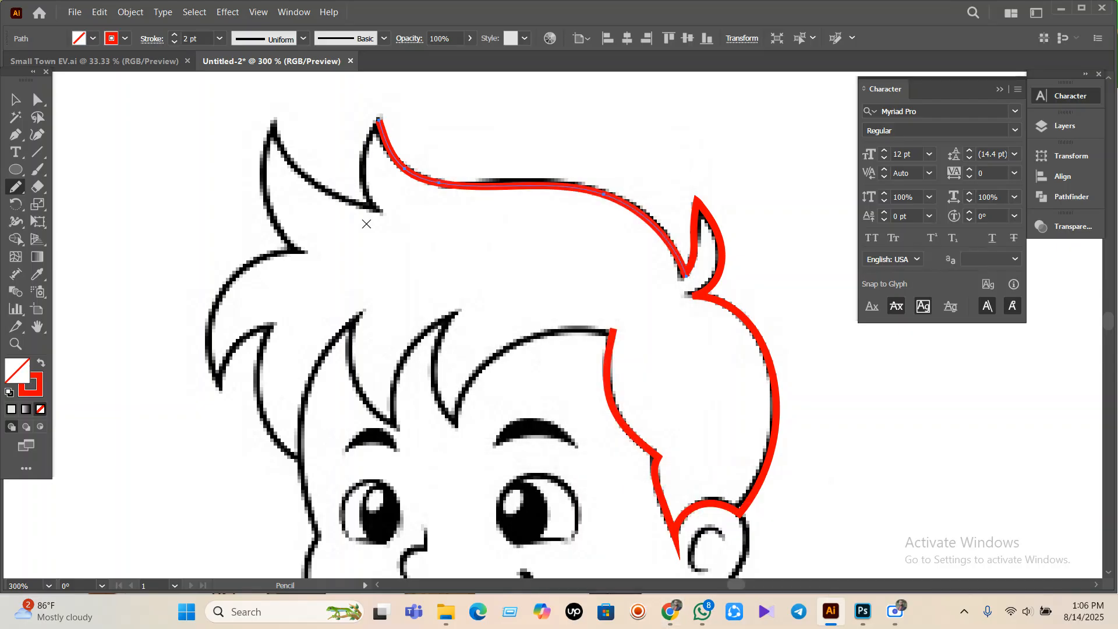
mouse_move(380, 208)
mouse_down()
mouse_move(364, 174)
mouse_move(381, 120)
mouse_up()
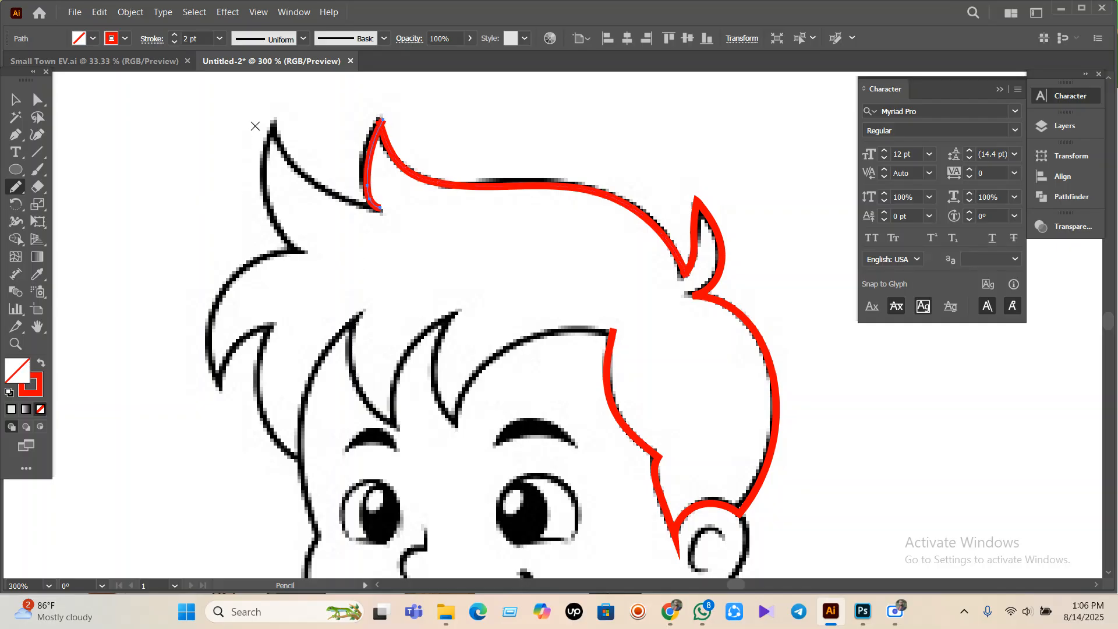
mouse_move(272, 121)
mouse_down()
mouse_move(301, 171)
mouse_move(382, 216)
mouse_up()
mouse_move(271, 123)
mouse_down()
mouse_move(267, 202)
mouse_move(304, 252)
mouse_up()
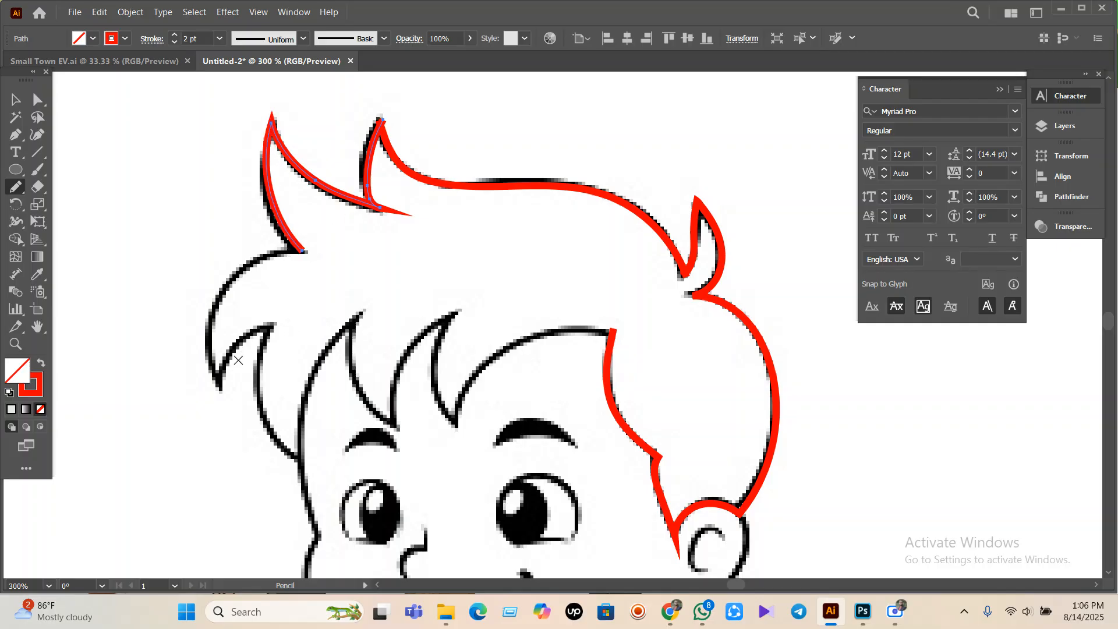
mouse_move(218, 377)
mouse_down()
mouse_move(225, 294)
mouse_move(261, 261)
mouse_move(302, 252)
mouse_move(234, 277)
mouse_move(217, 307)
mouse_up()
scroll(304, 252, down, 3)
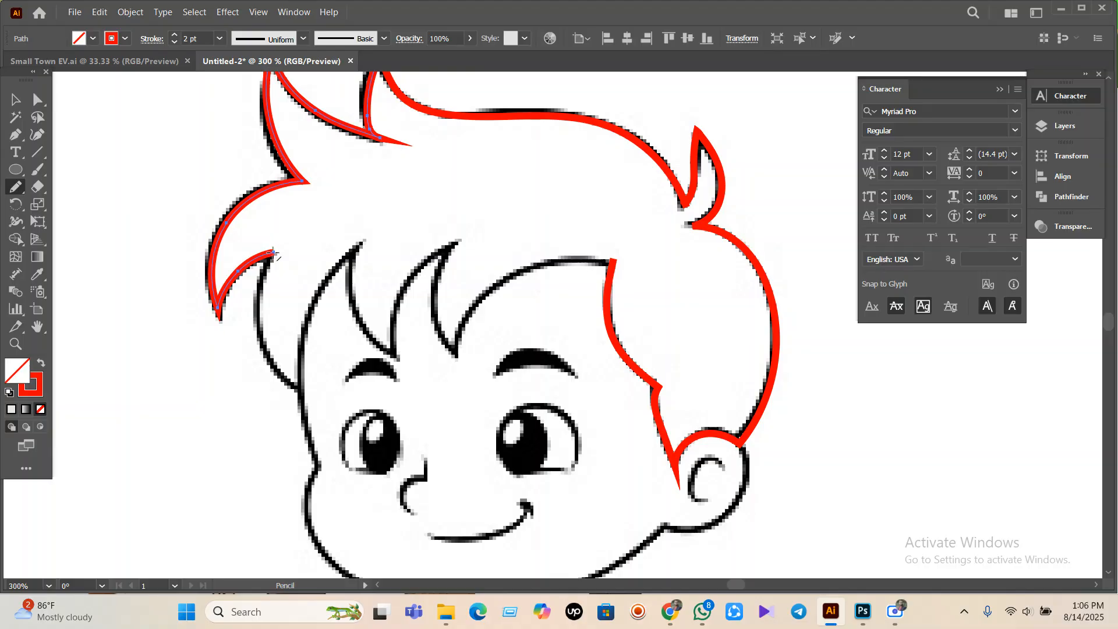
mouse_move(298, 388)
mouse_down()
mouse_move(266, 355)
mouse_move(269, 254)
mouse_up()
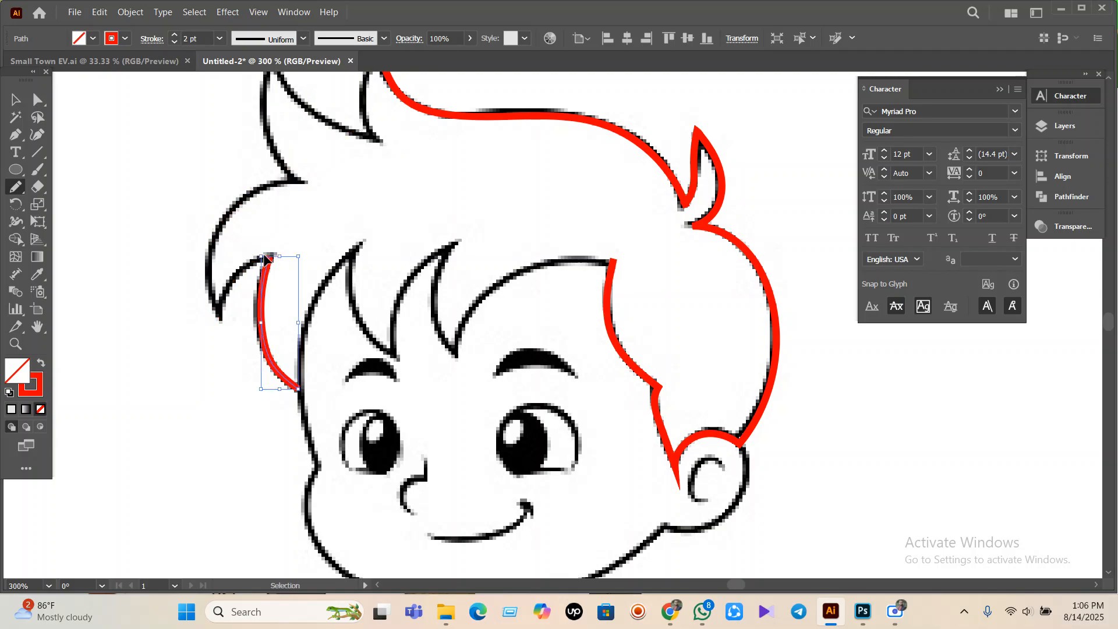
key(ctrl+z)
scroll(263, 273, up, 3)
scroll(264, 277, down, 1)
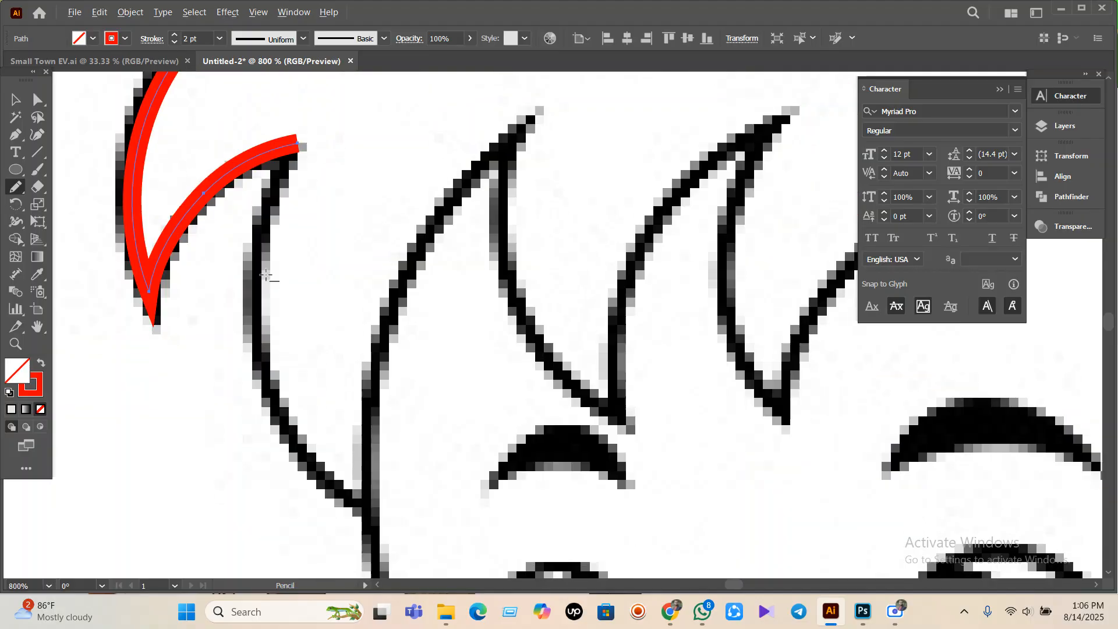
mouse_move(341, 448)
mouse_down()
mouse_move(282, 376)
mouse_move(283, 246)
mouse_move(299, 180)
mouse_up()
key(ctrl+z)
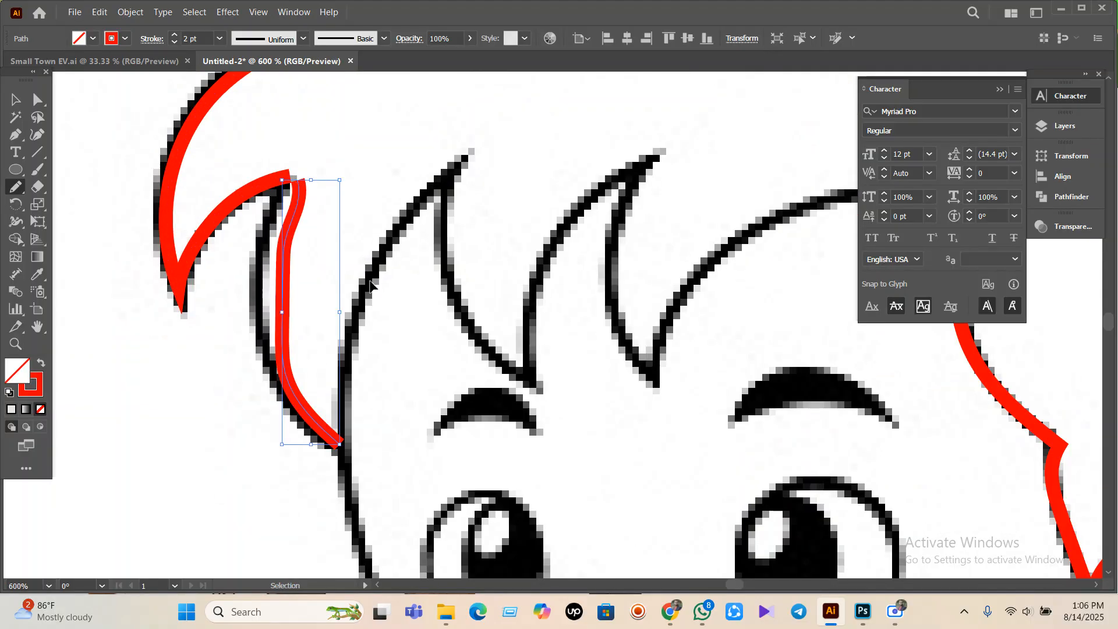
- Trace the inner edge of the leftmost fringe lock and both edges of the next spike down to the point above the left eyebrow
mouse_move(342, 442)
mouse_down()
mouse_move(293, 409)
mouse_move(279, 330)
mouse_move(291, 180)
mouse_up()
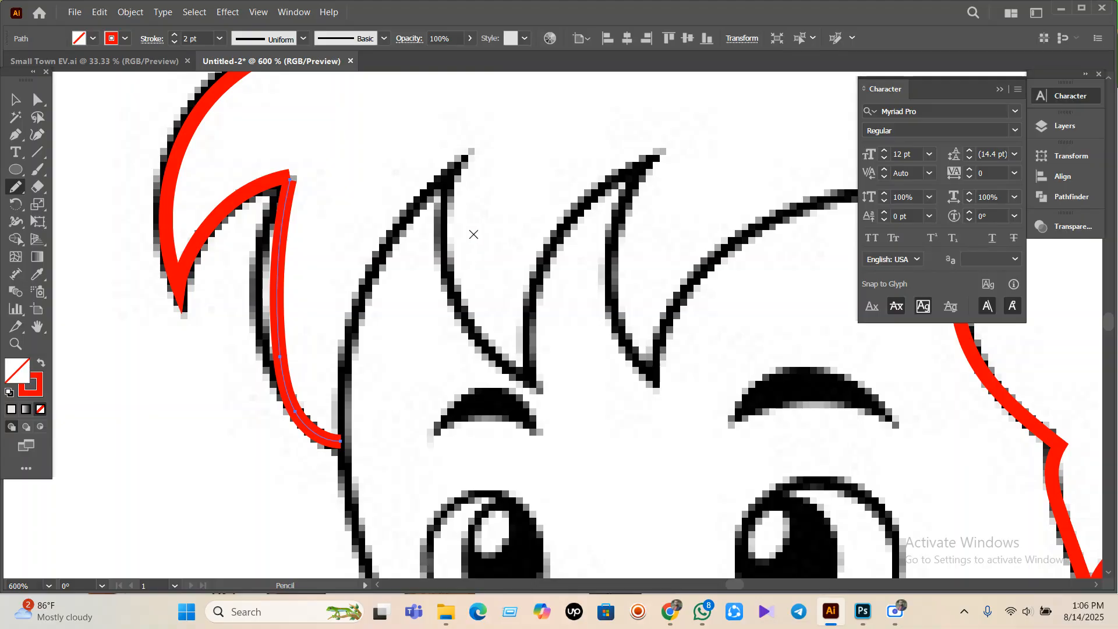
mouse_move(461, 159)
mouse_down()
mouse_move(413, 194)
mouse_move(364, 280)
mouse_move(340, 361)
mouse_move(340, 441)
mouse_up()
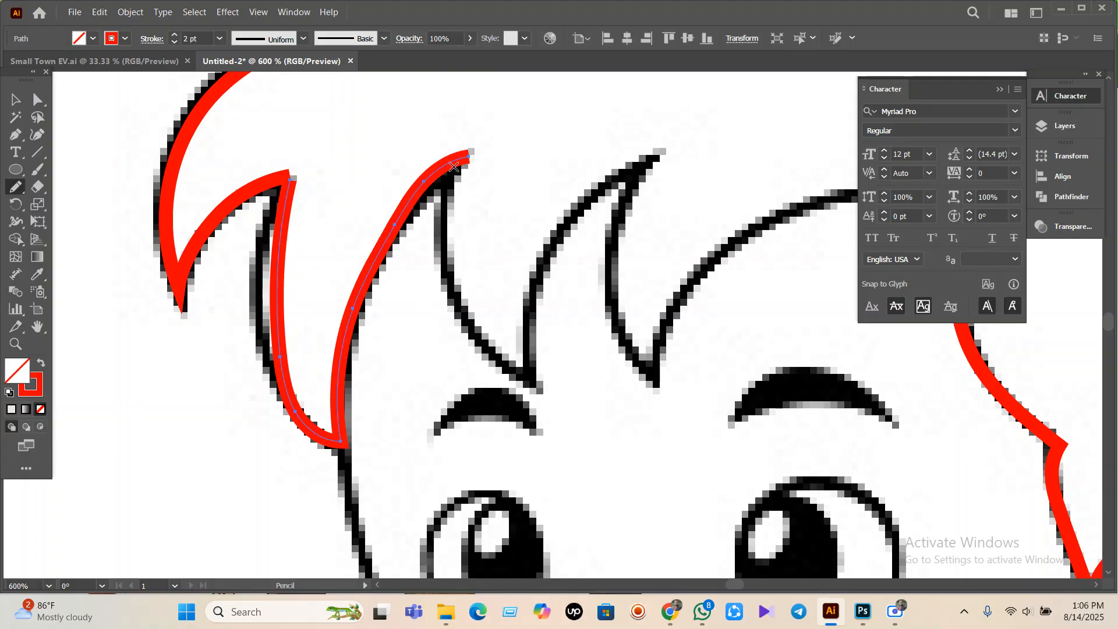
mouse_move(454, 169)
mouse_down()
mouse_move(453, 274)
mouse_move(531, 377)
mouse_up()
- Trace both edges of the fringe spike between the eyebrows, from the left eyebrow's hair point to the next low point
mouse_move(644, 155)
mouse_down()
mouse_move(555, 218)
mouse_move(530, 276)
mouse_move(531, 377)
mouse_up()
key(ctrl+z)
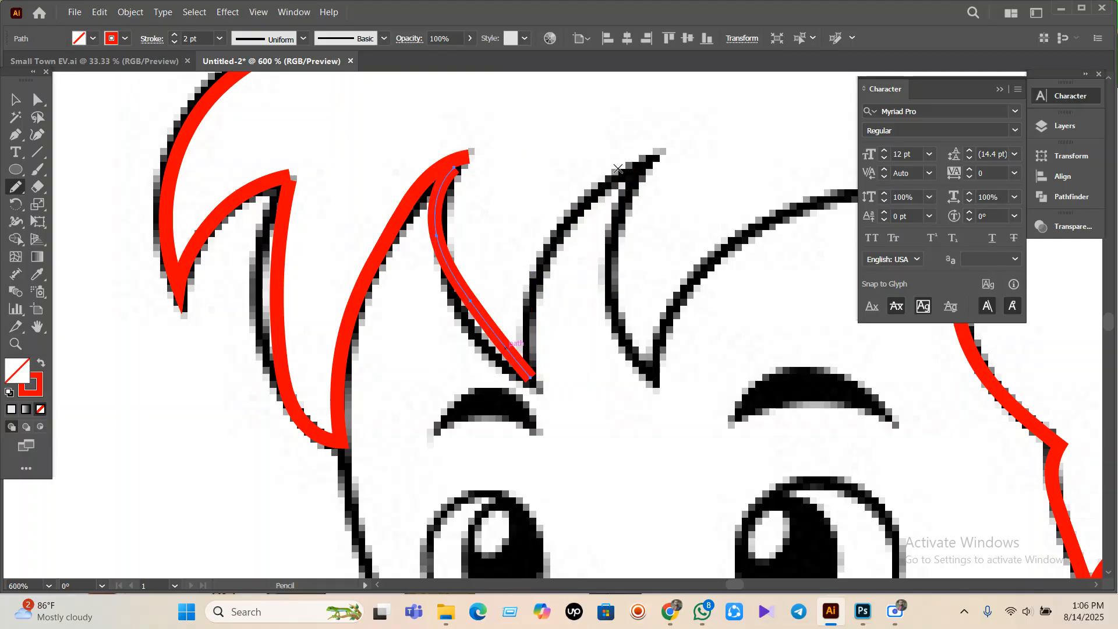
mouse_move(657, 156)
mouse_down()
mouse_move(563, 205)
mouse_move(528, 317)
mouse_move(530, 362)
mouse_up()
drag(665, 286, 466, 283)
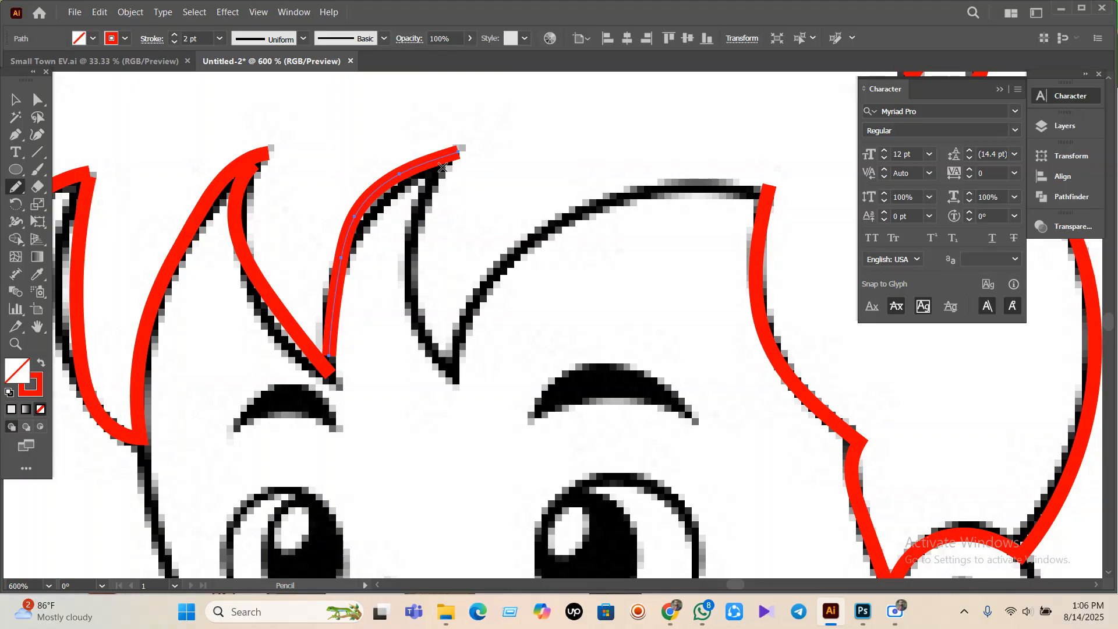
mouse_move(443, 167)
mouse_down()
mouse_move(417, 250)
mouse_move(439, 349)
mouse_move(455, 370)
mouse_up()
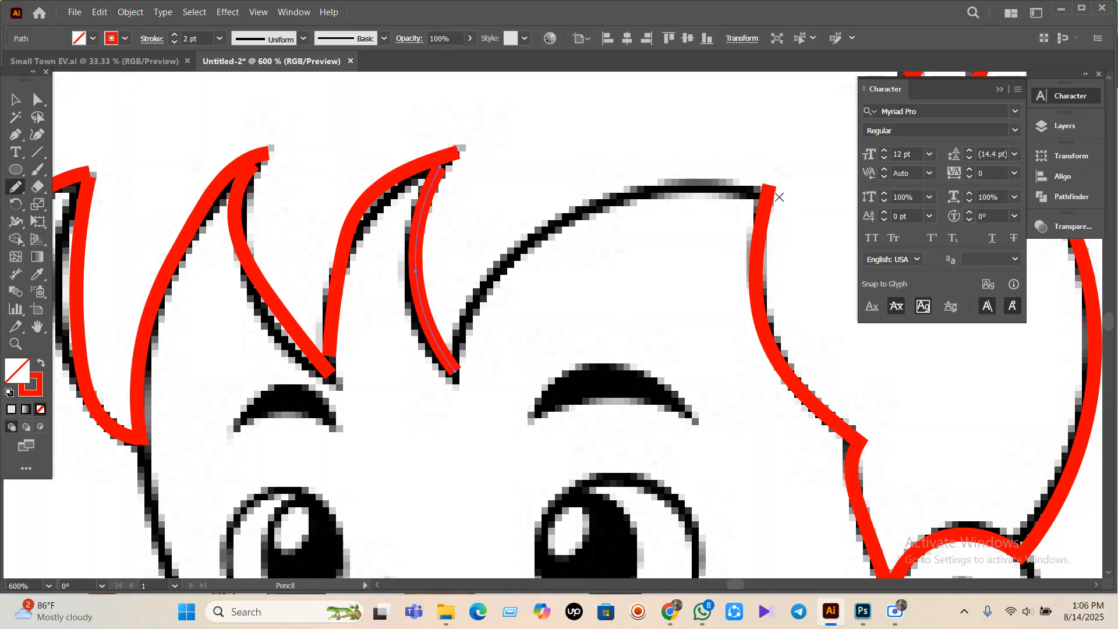
- Trace the curved forehead hairline from the low fringe point between the eyebrows to the top of the temple line
mouse_move(745, 193)
mouse_down()
mouse_move(644, 193)
mouse_move(565, 235)
mouse_move(484, 318)
mouse_move(466, 371)
mouse_up()
key(ctrl+z)
mouse_move(458, 353)
mouse_down()
mouse_move(489, 279)
mouse_move(539, 236)
mouse_move(614, 208)
mouse_move(760, 195)
mouse_up()
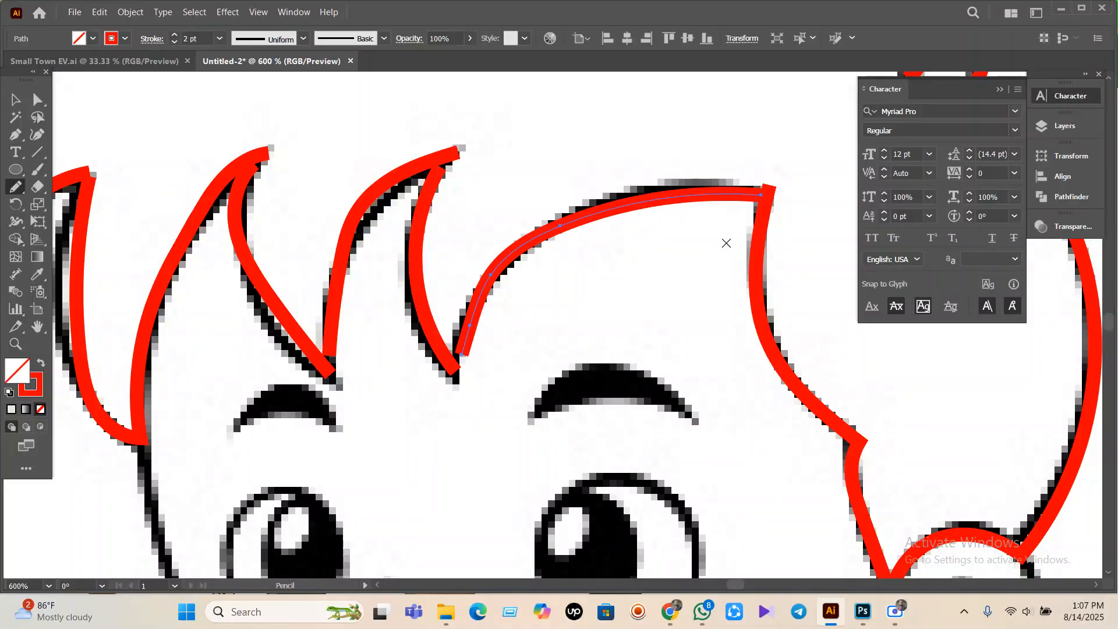
- Join the two open path ends at the low fringe point between the eyebrows with the Join Tool
key(v)
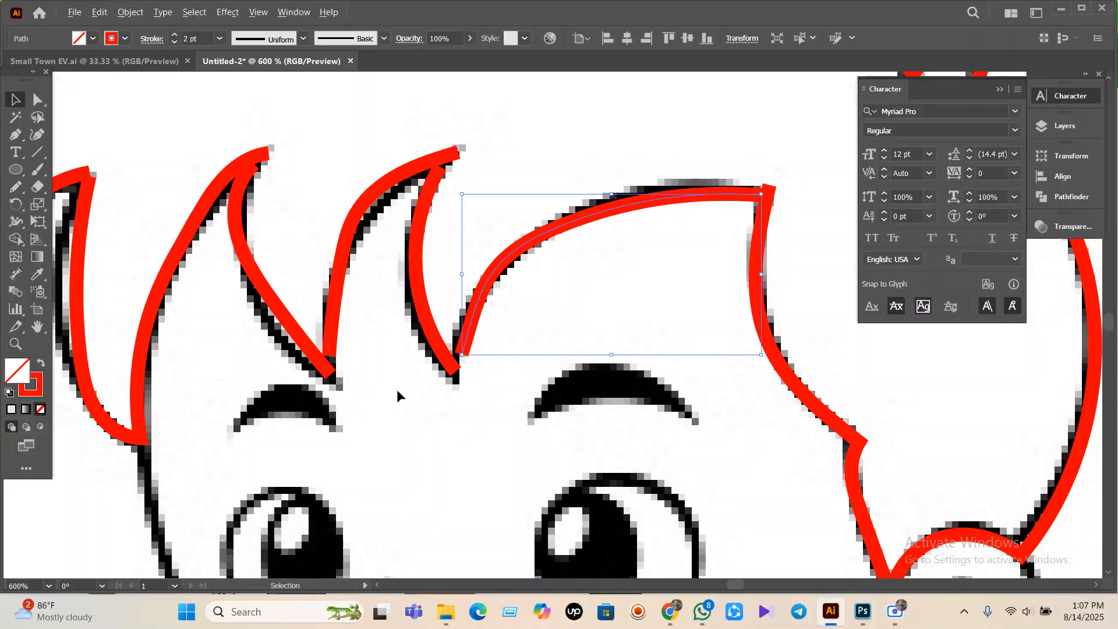
scroll(396, 389, up, 1)
scroll(558, 369, up, 1)
shift+click(390, 299)
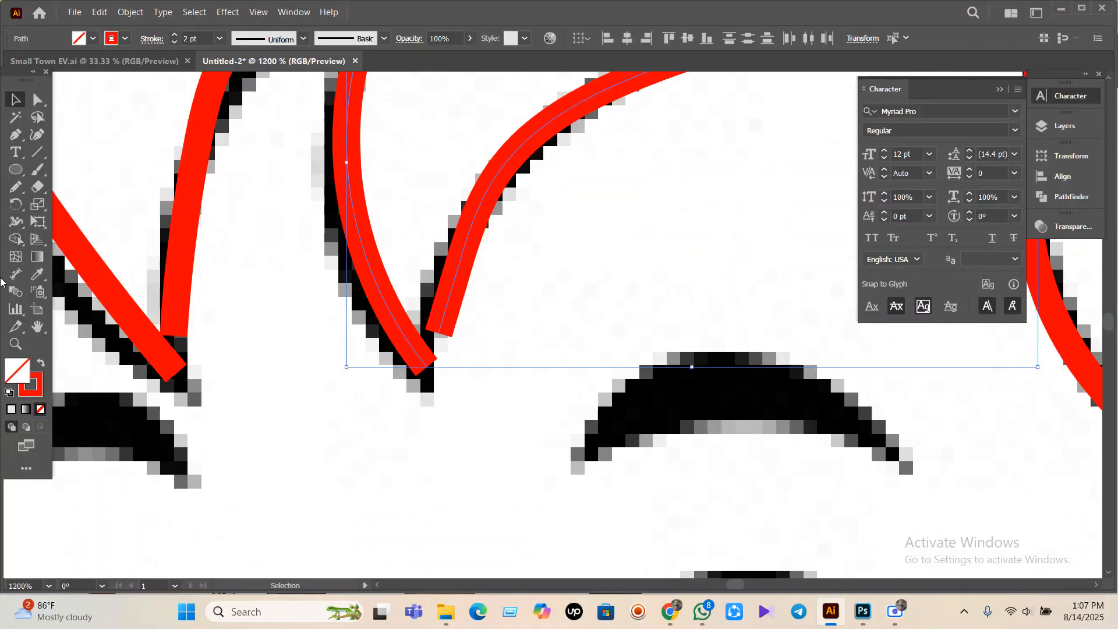
click(22, 195)
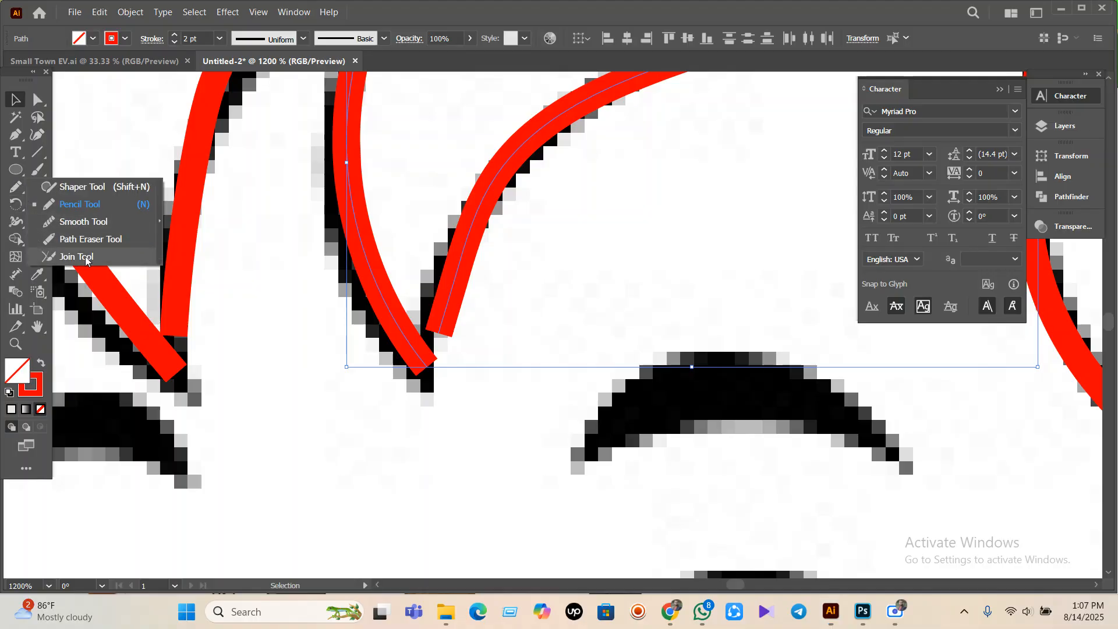
click(85, 257)
drag(442, 326, 427, 370)
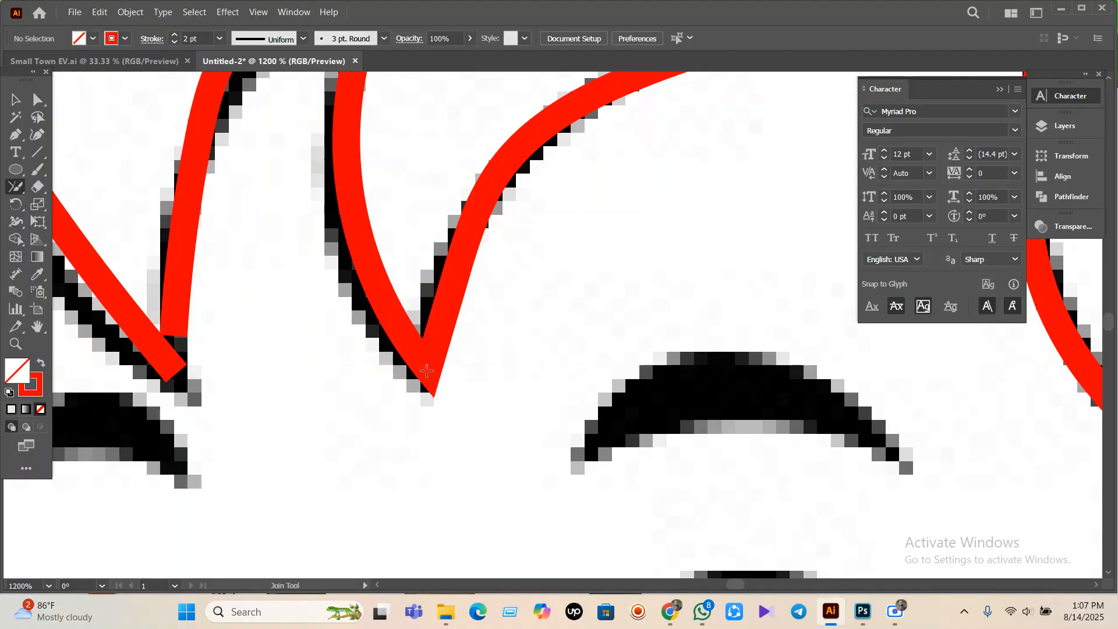
- Join the two open path ends at the fringe point above the left eyebrow
scroll(425, 372, down, 3)
scroll(307, 392, up, 4)
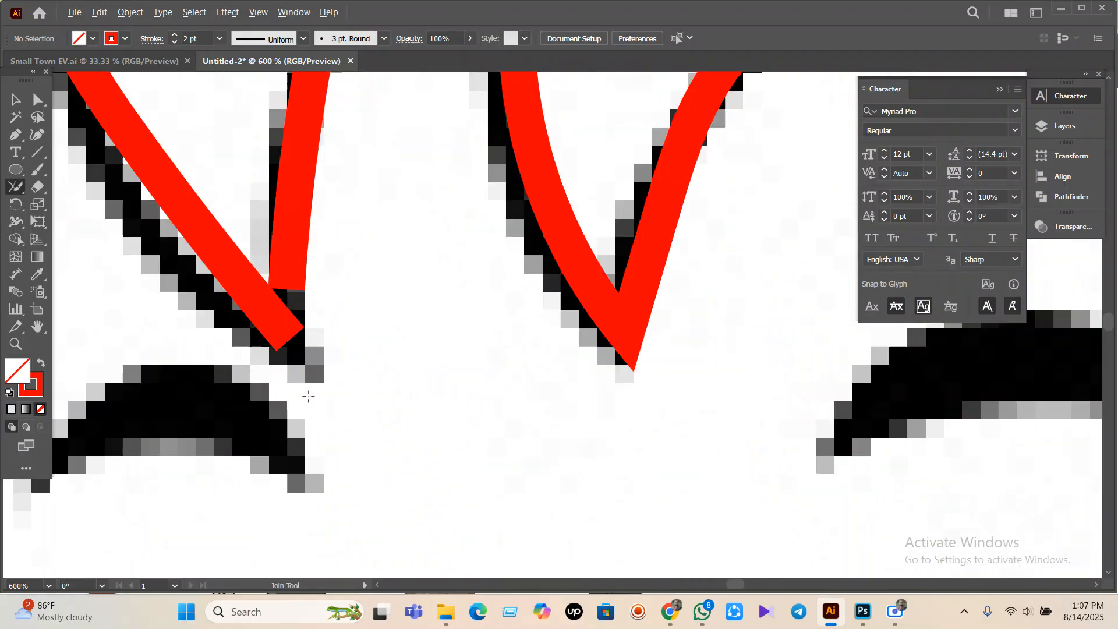
click(38, 99)
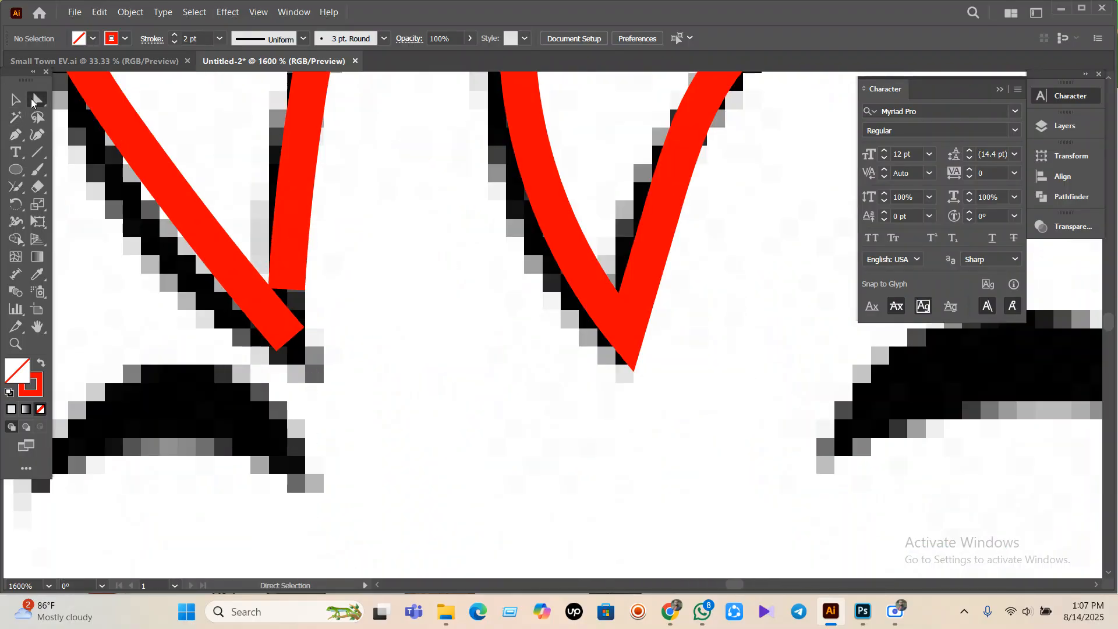
click(260, 283)
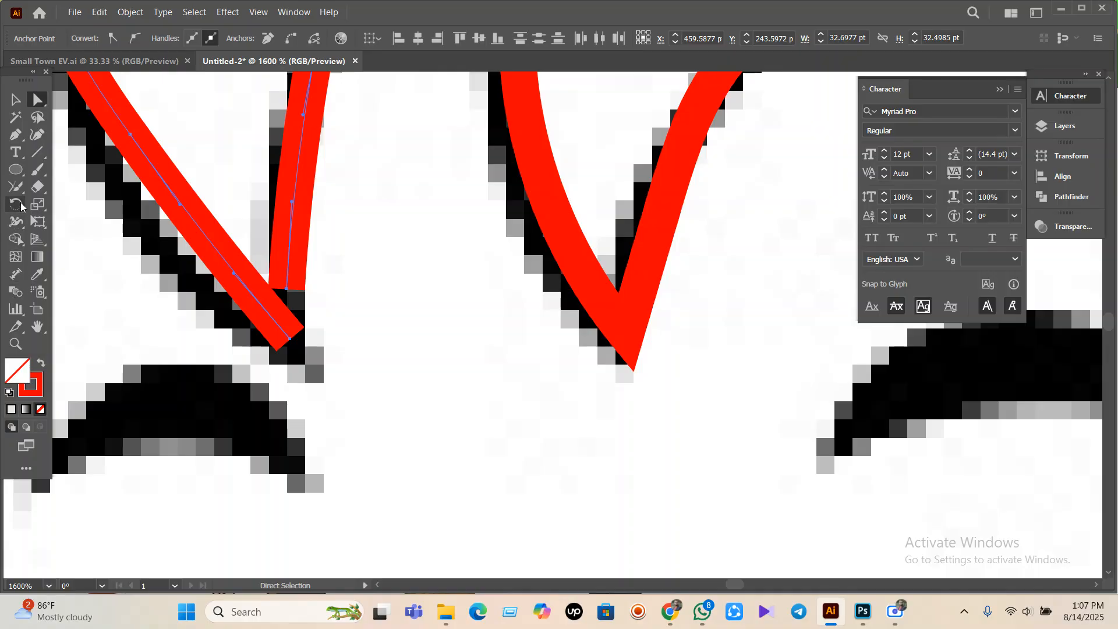
click(16, 187)
drag(291, 285, 289, 355)
- Join the open path ends at the tips of the two middle fringe spikes and at the temple corner
scroll(336, 371, down, 1)
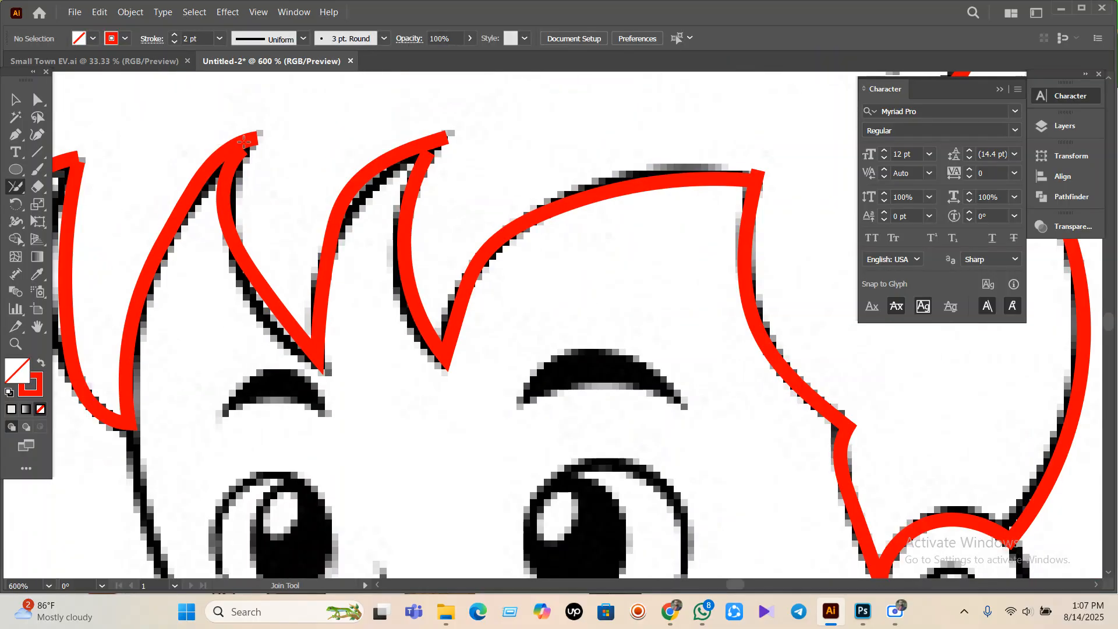
drag(247, 144, 256, 132)
drag(418, 158, 449, 139)
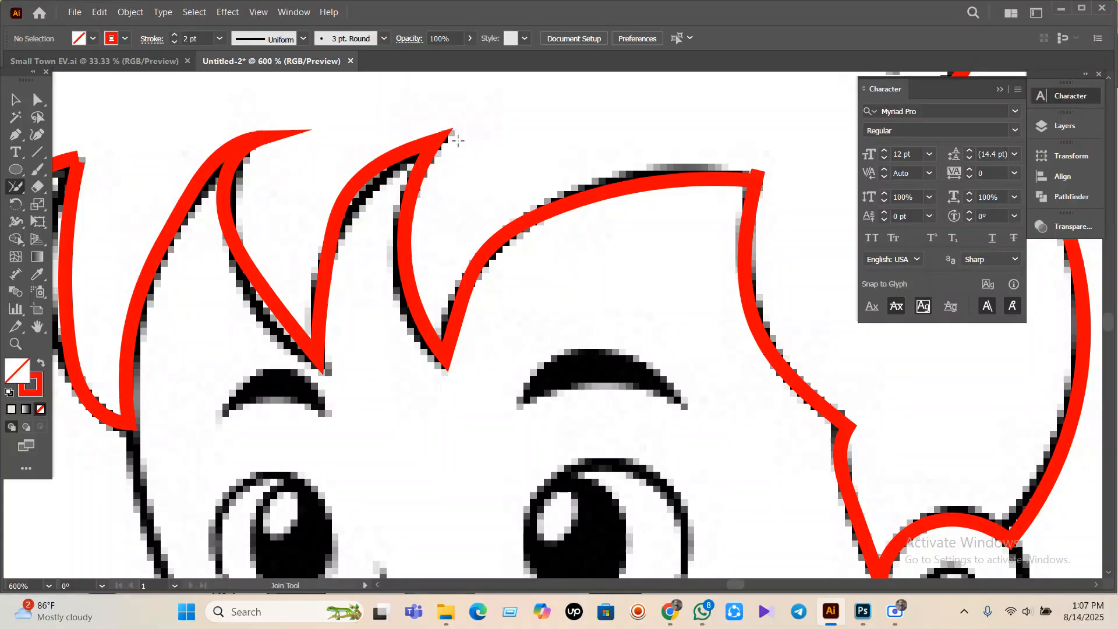
scroll(469, 216, down, 1)
scroll(470, 216, down, 1)
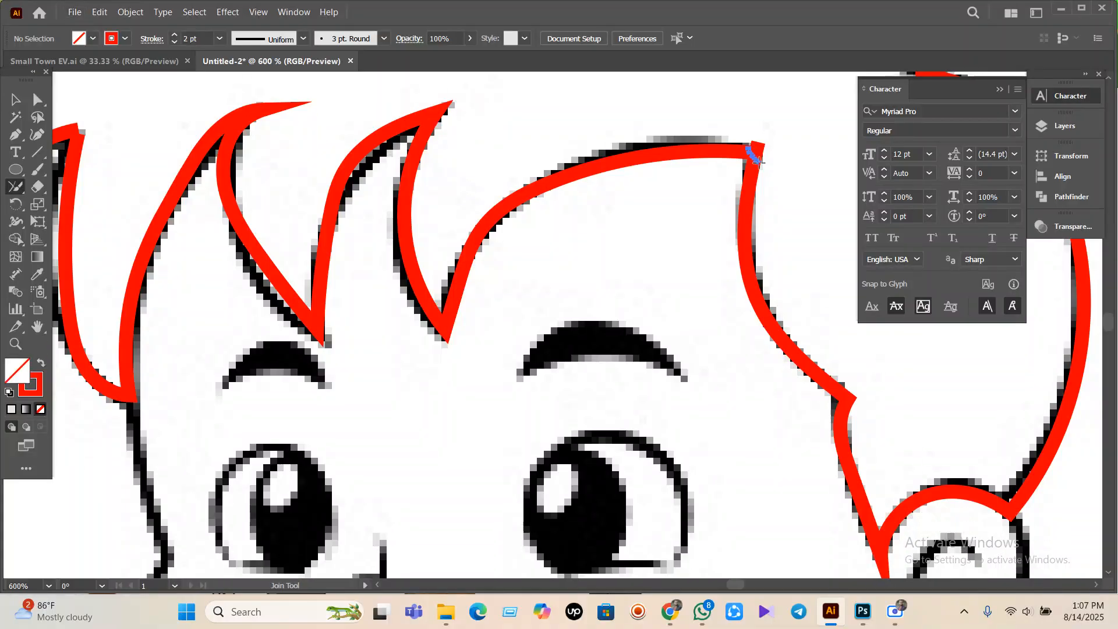
- Join the open path ends at the upper tip of the leftmost fringe lock
scroll(798, 433, up, 8)
scroll(774, 437, left, 10)
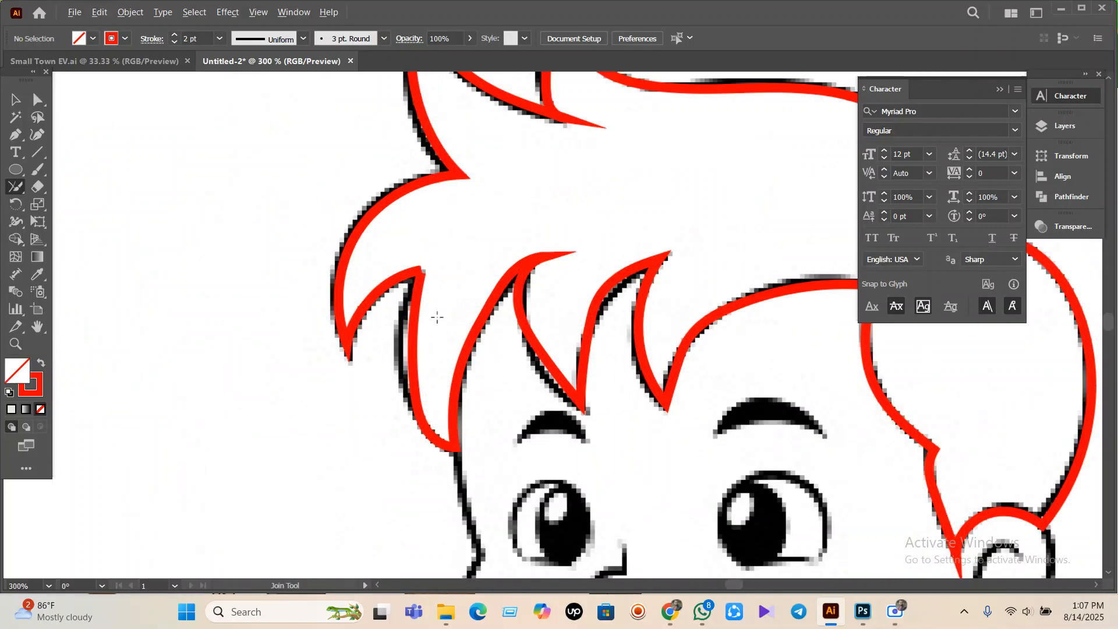
drag(405, 261, 408, 242)
scroll(358, 373, up, 6)
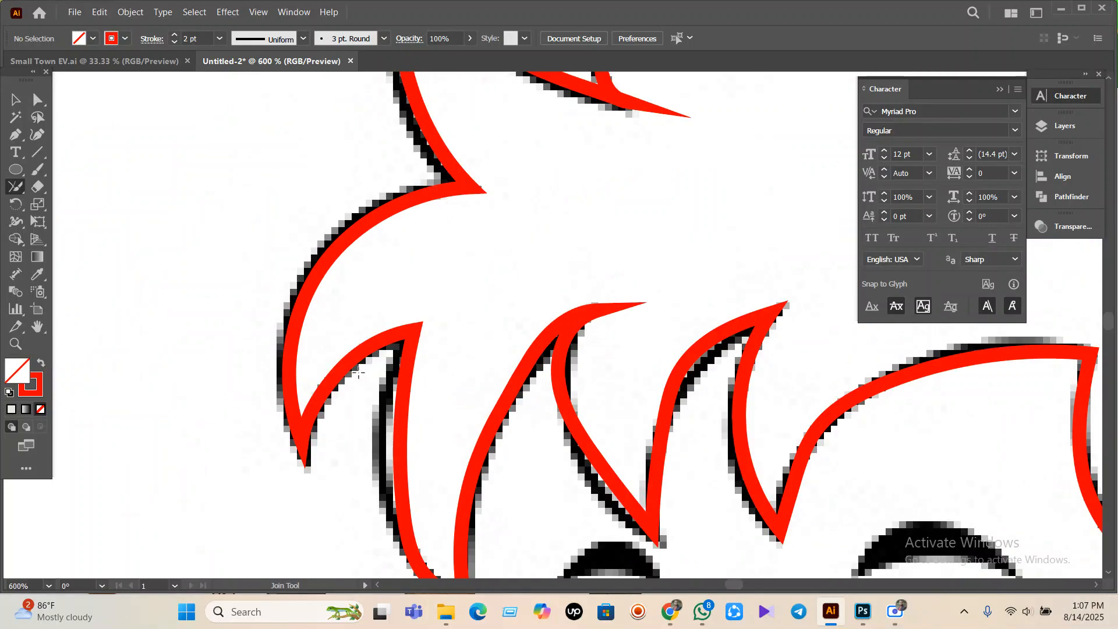
- Join the open path ends where the top hairline meets the small tuft at the back of the head
scroll(331, 342, down, 5)
scroll(669, 267, up, 5)
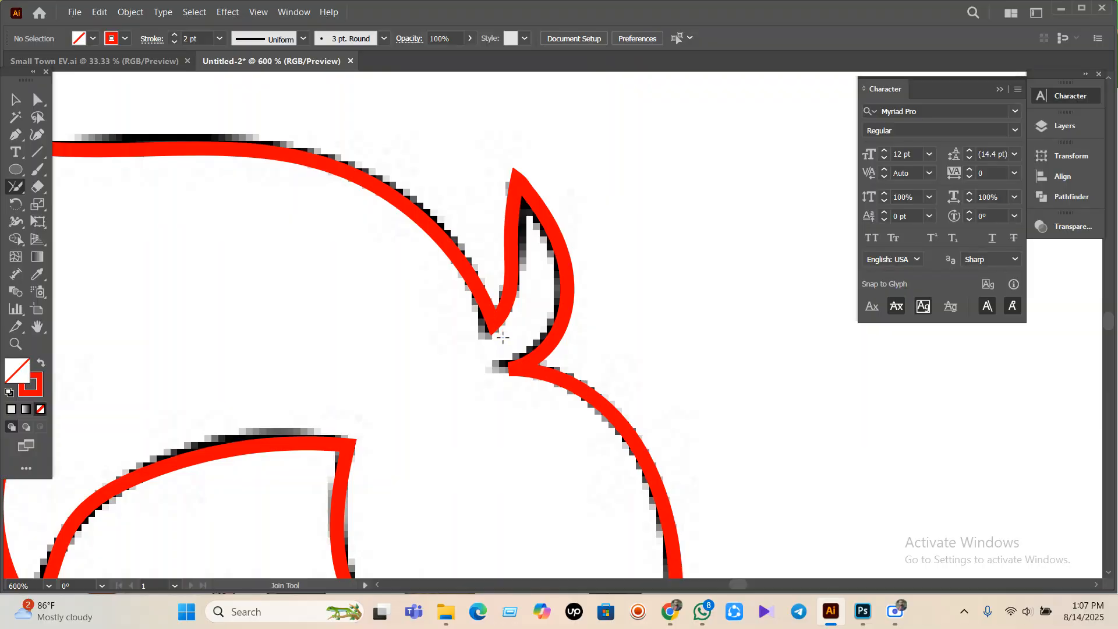
scroll(498, 332, down, 3)
mouse_move(522, 309)
mouse_down()
mouse_move(549, 298)
mouse_move(506, 320)
mouse_up()
scroll(486, 323, down, 10)
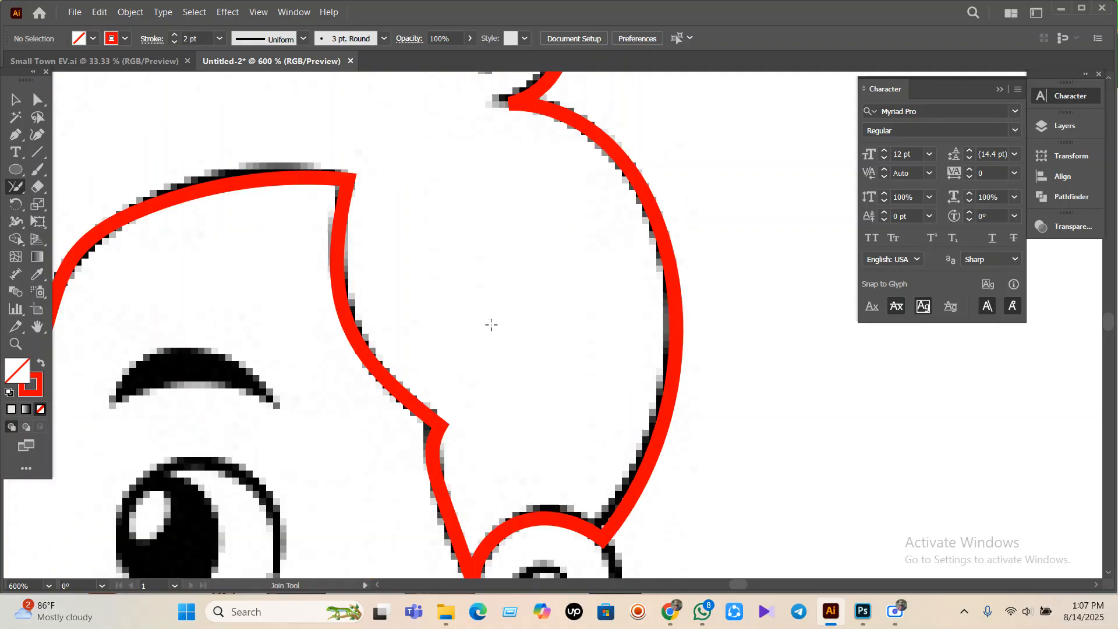
scroll(496, 497, down, 6)
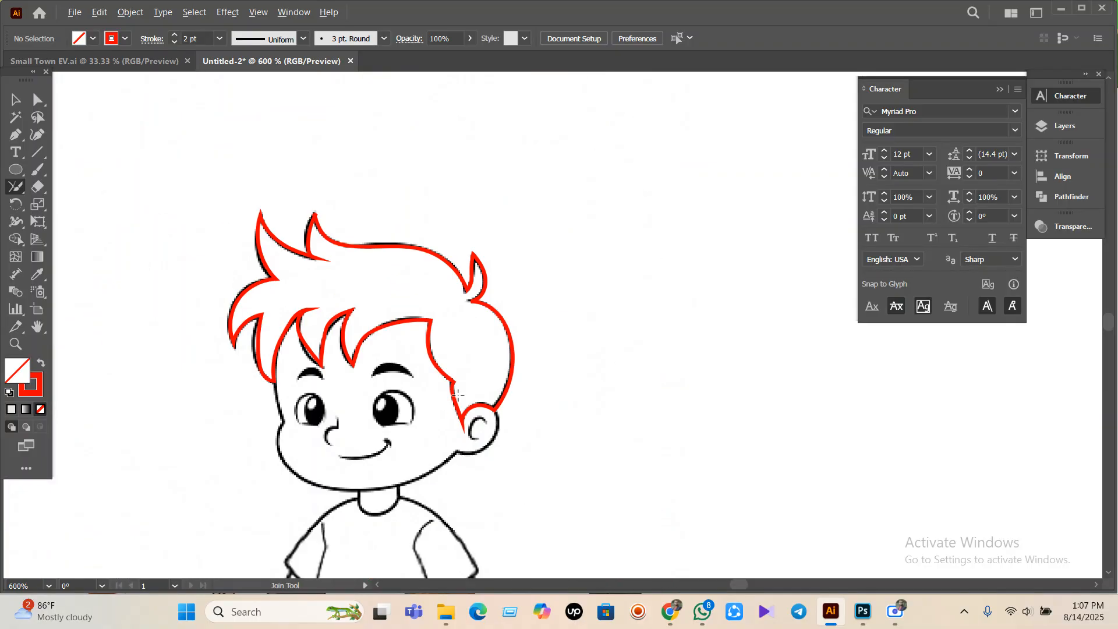
- Select the traced hair outline and set its stroke weight to 4 pt
click(15, 99)
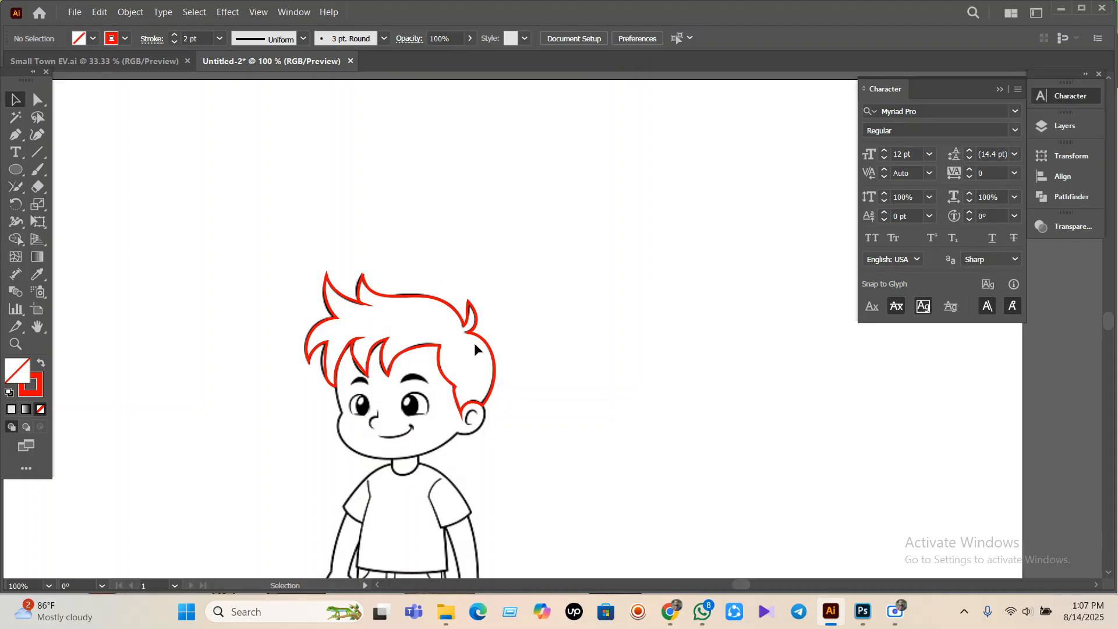
scroll(474, 343, up, 2)
click(428, 248)
click(195, 37)
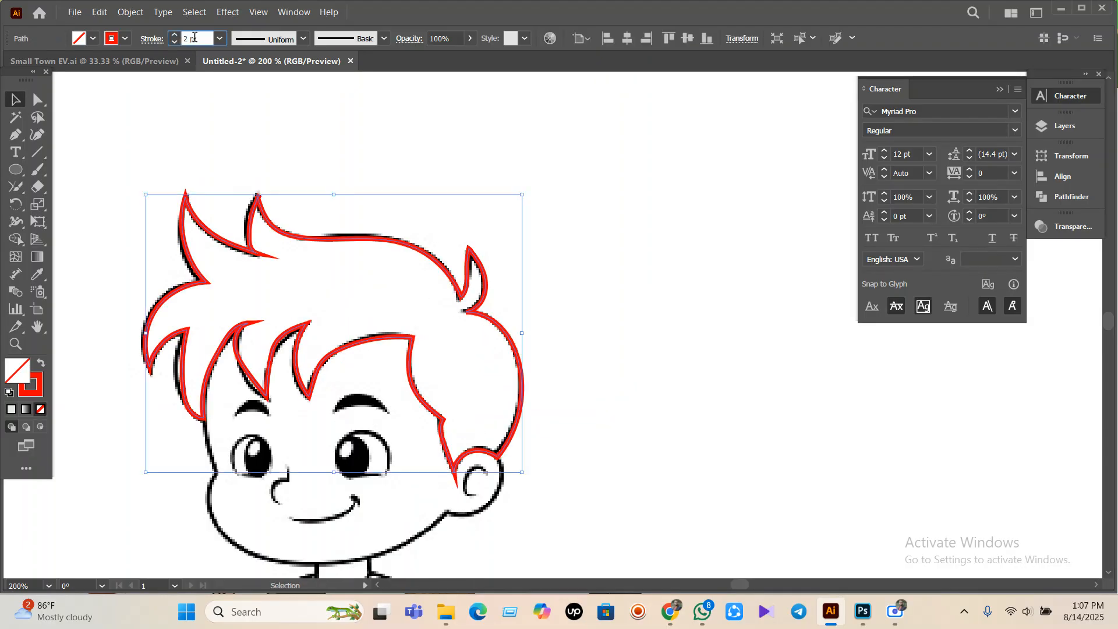
text(4)
key(Return)
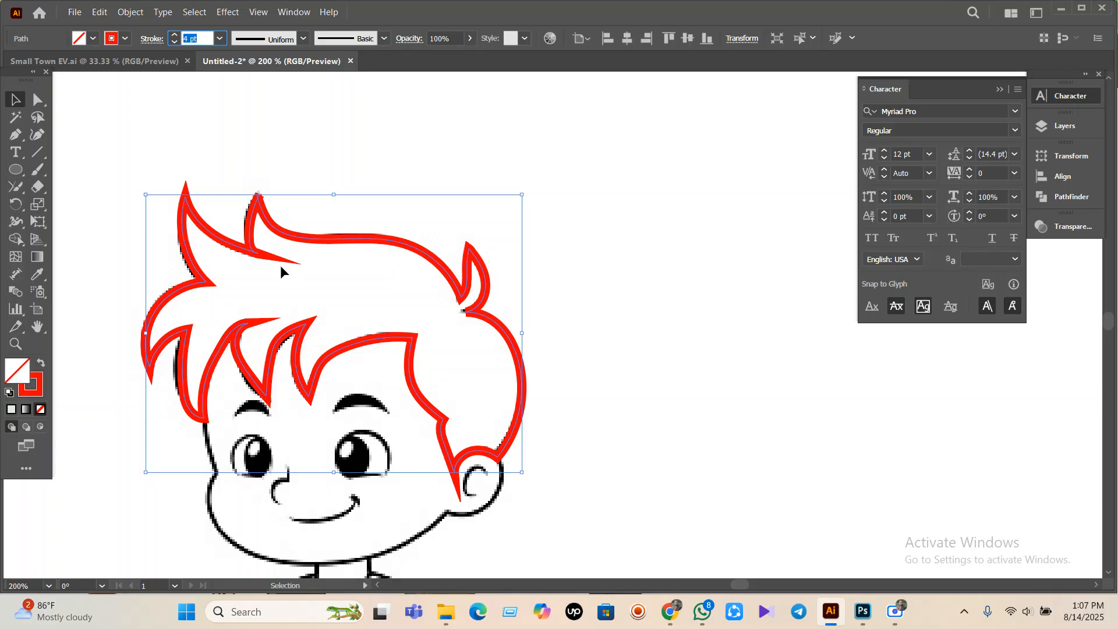
- Try round, miter and bevel corner joins and the round and butt caps on the hair outline's stroke
click(151, 39)
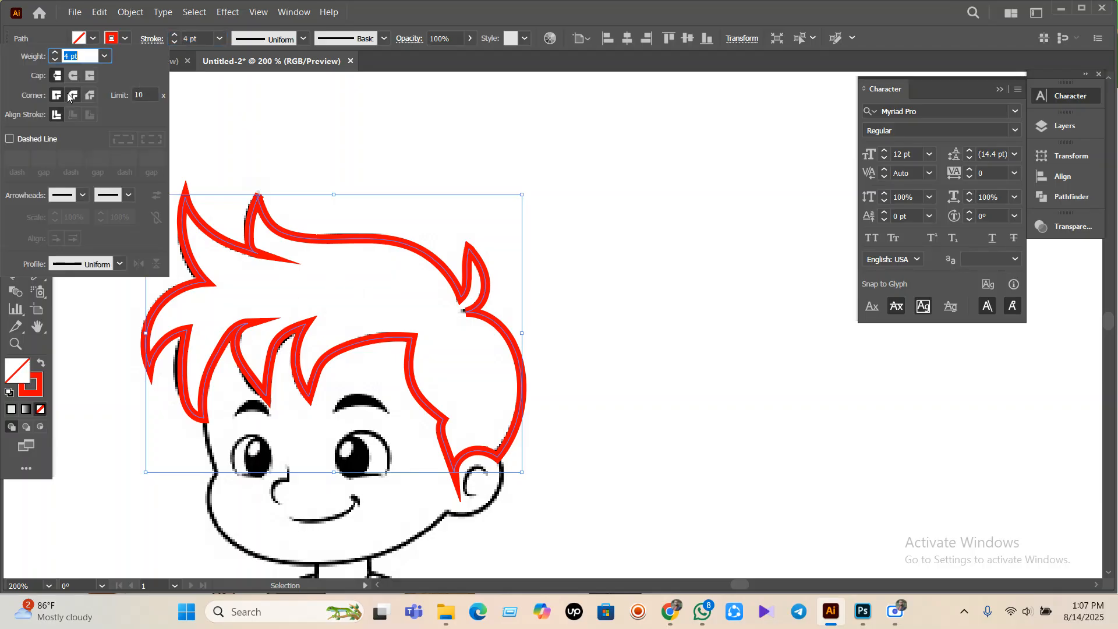
click(72, 94)
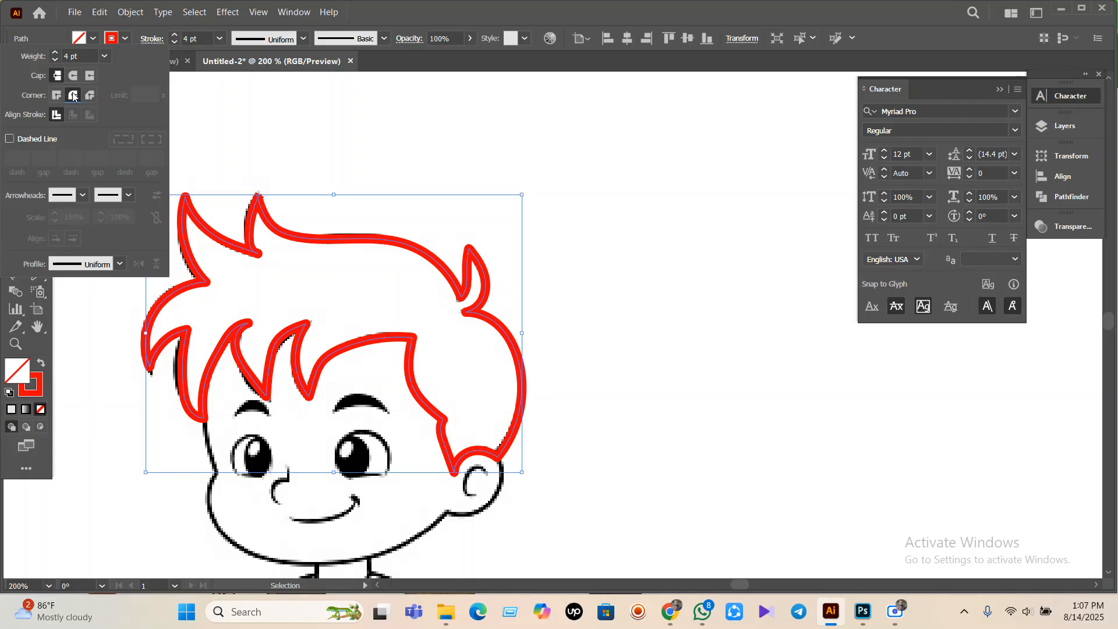
click(57, 95)
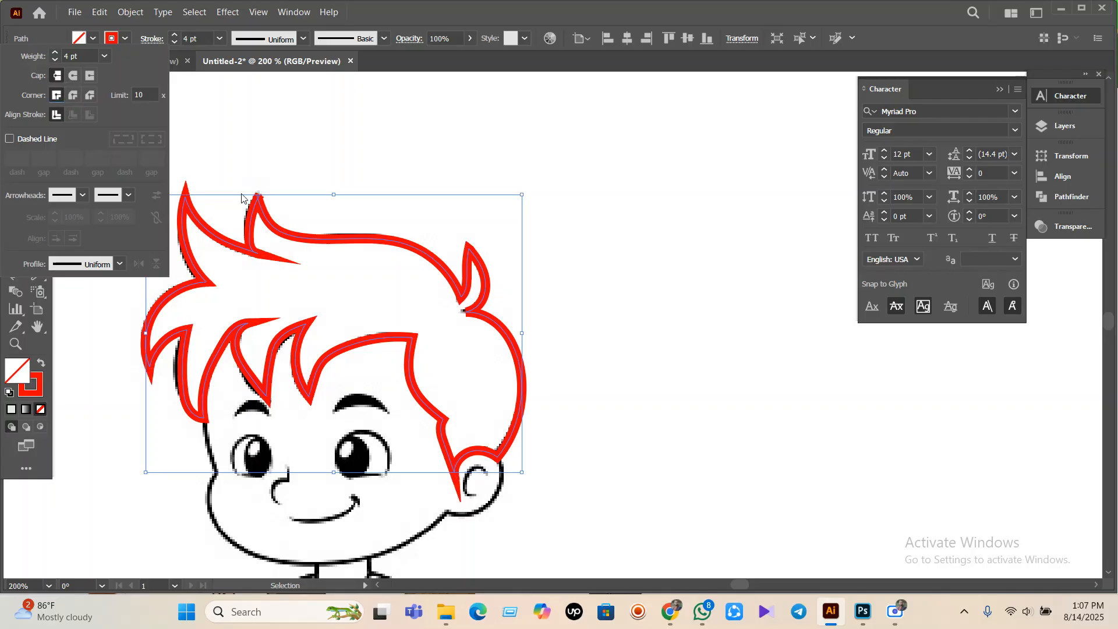
click(90, 96)
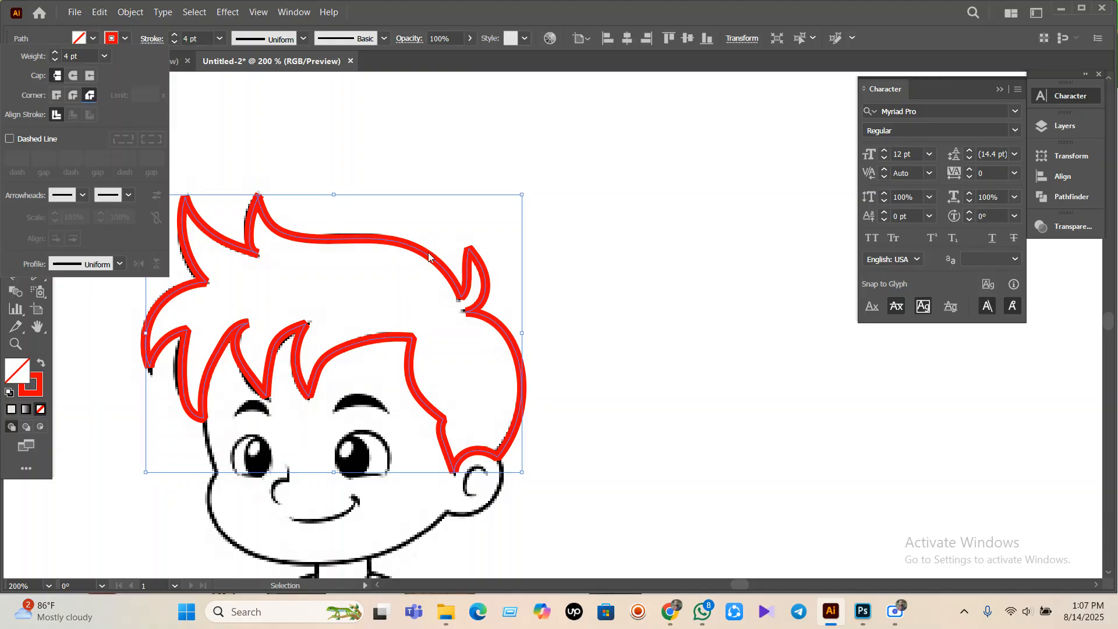
click(73, 77)
click(73, 80)
click(57, 79)
key(a)
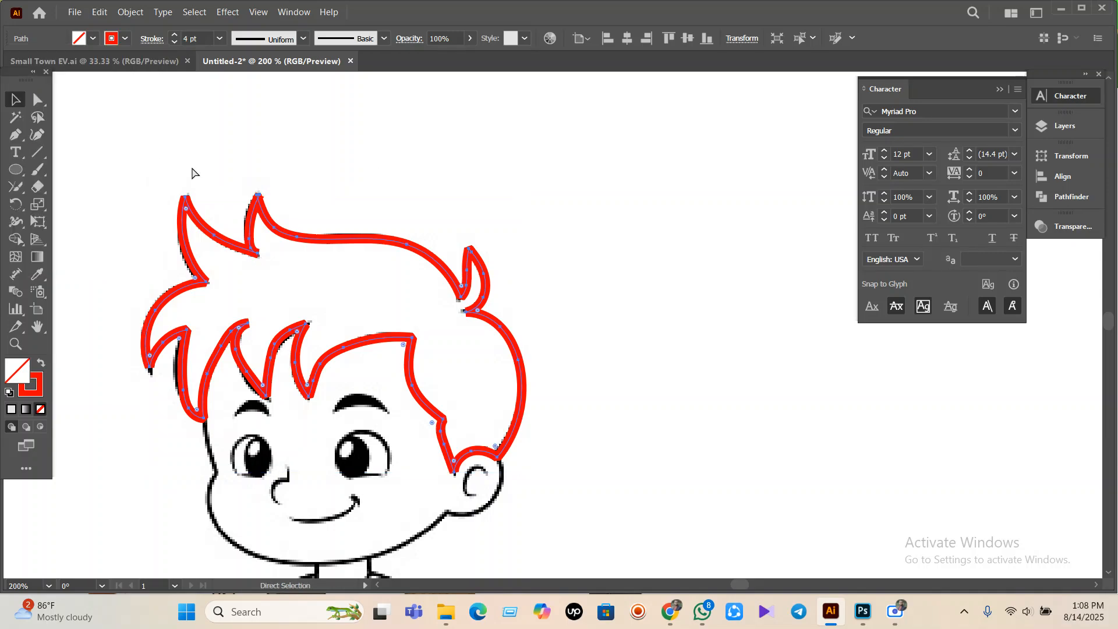
key(v)
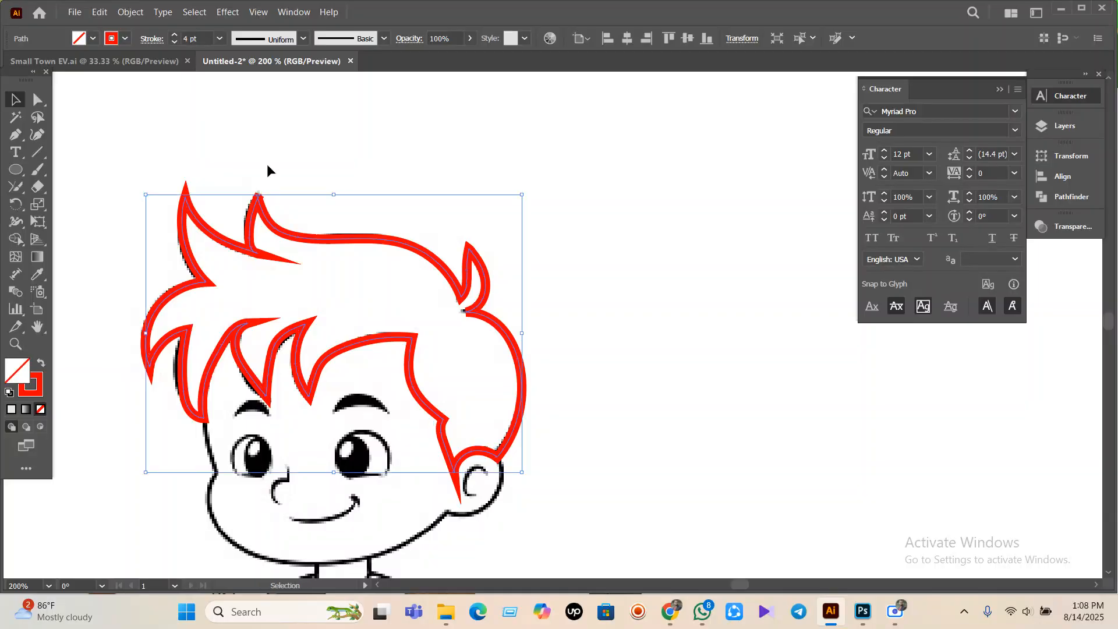
scroll(271, 167, down, 2)
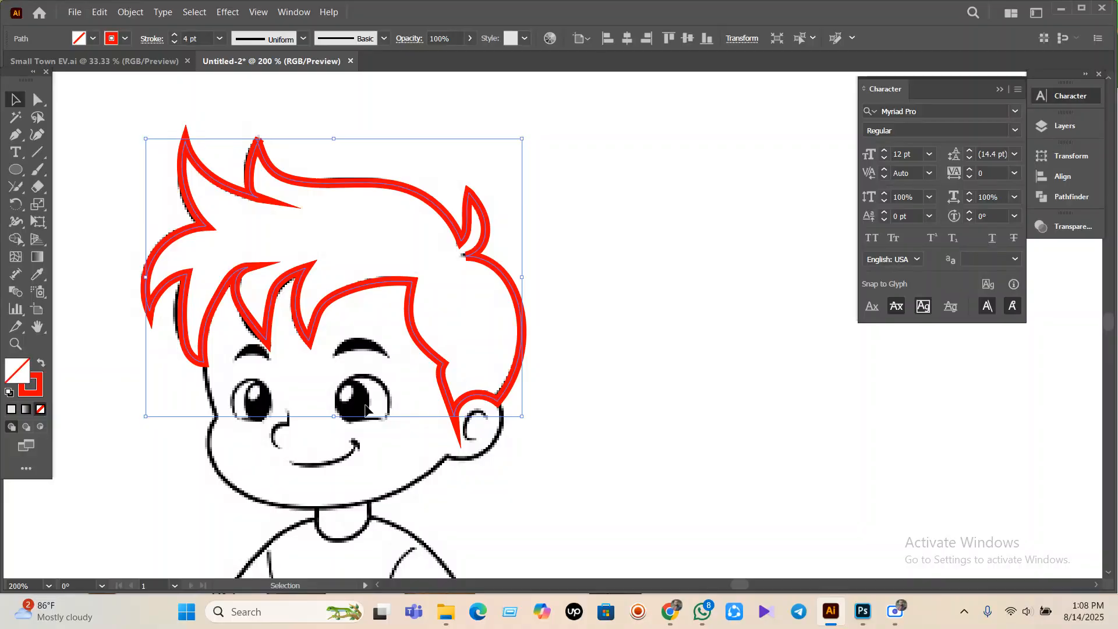
scroll(389, 298, up, 2)
key(space)
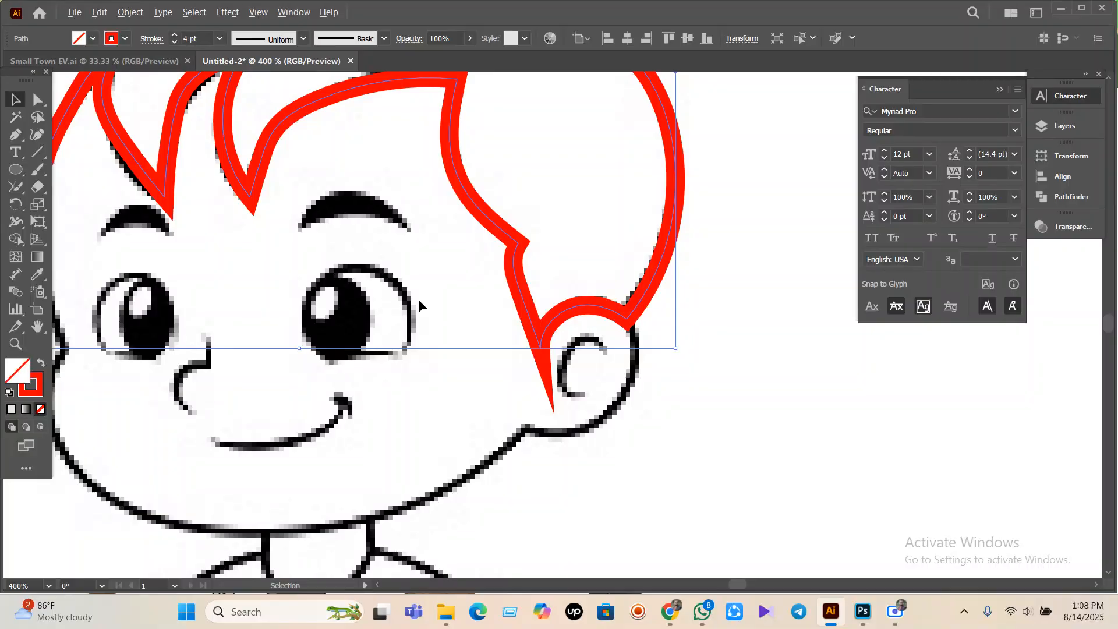
key(ctrl+1)
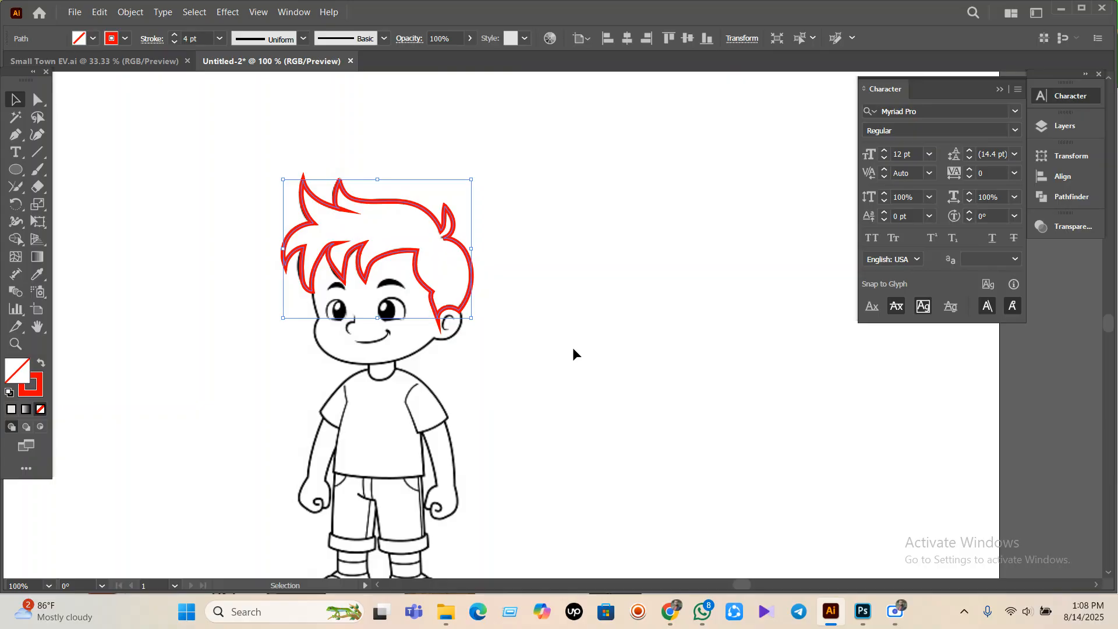
scroll(572, 350, down, 3)
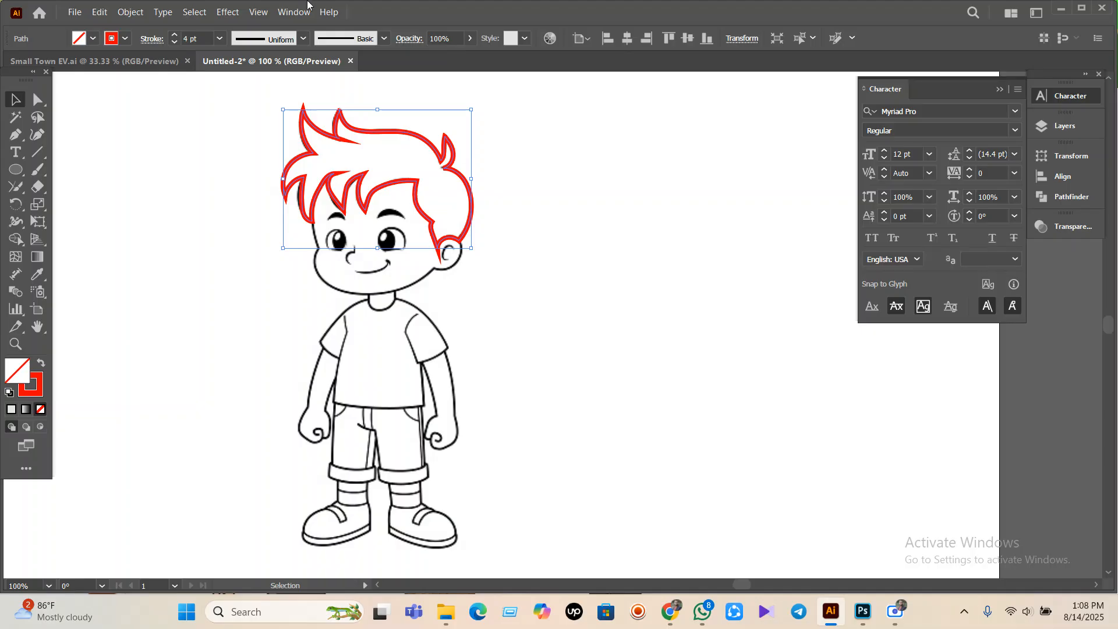
- Move the red hair outline off the artboard to the empty area at its right
key(ctrl+minus)
key(ctrl+minus)
key(ctrl+minus)
key(ctrl+minus)
key(ctrl+minus)
drag(376, 181, 370, 277)
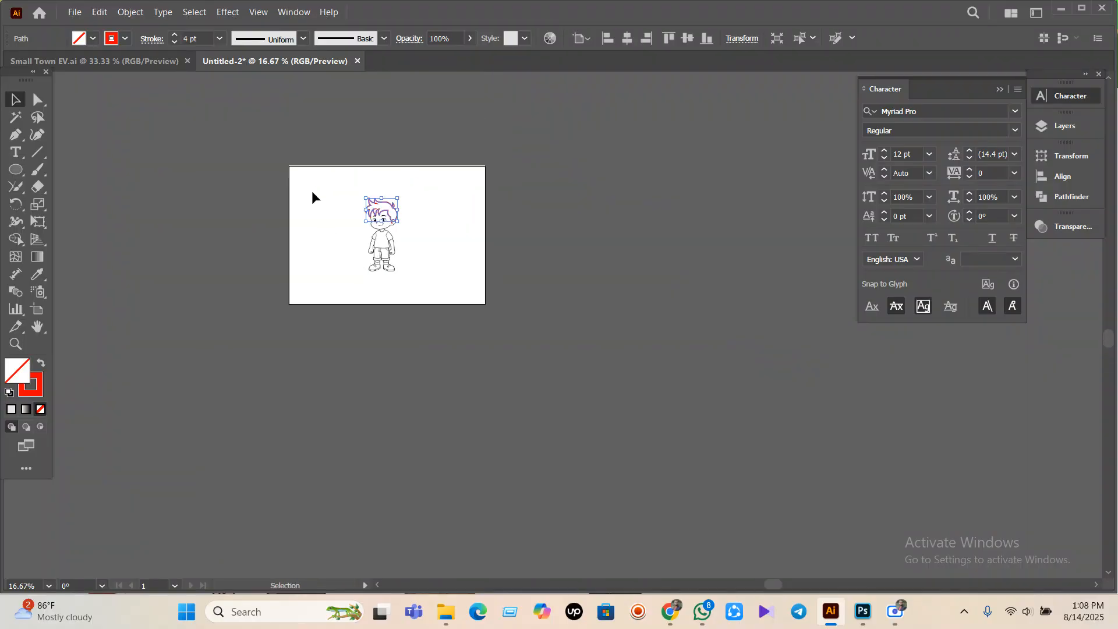
drag(385, 213, 651, 250)
- Unlock all objects and move the boy image off the artboard, between its right edge and the hair outline
scroll(361, 201, up, 3)
click(95, 99)
click(131, 11)
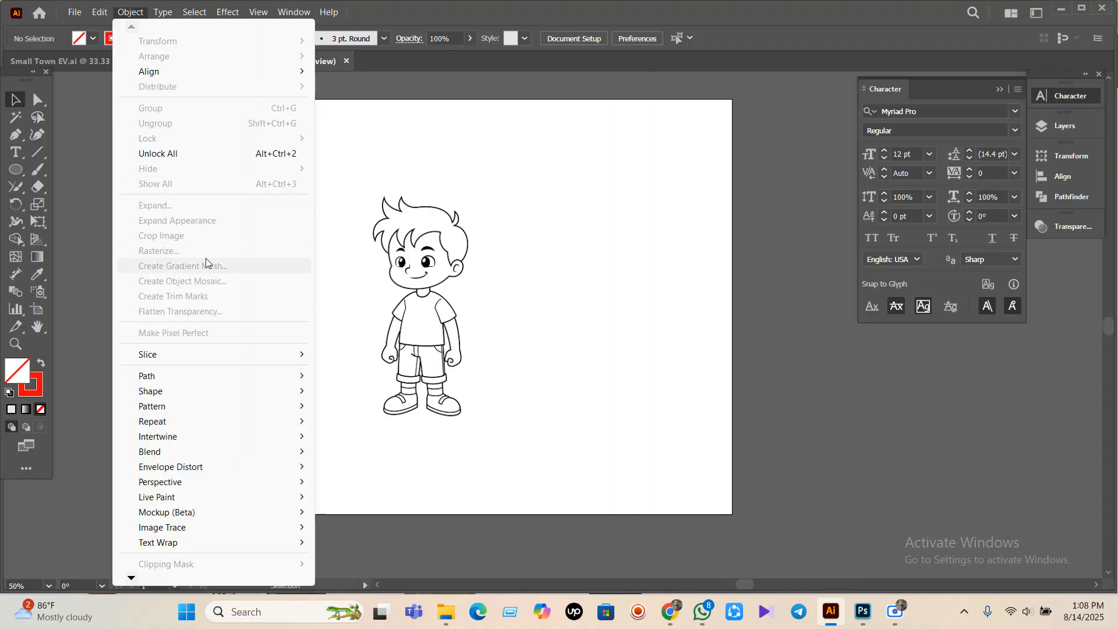
click(166, 153)
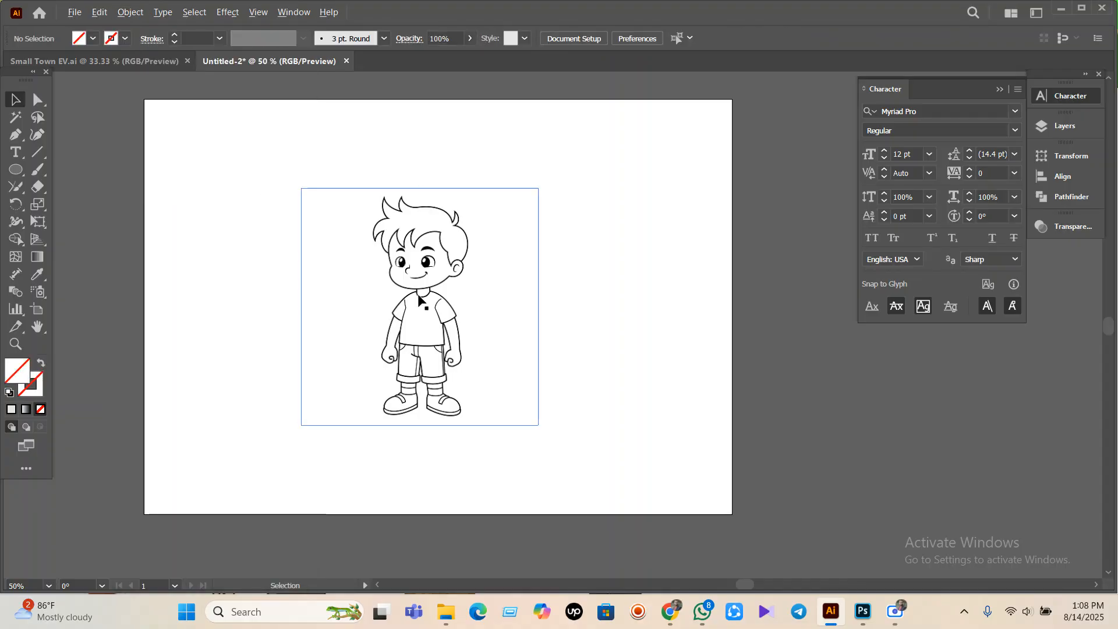
scroll(414, 291, down, 2)
drag(417, 292, 688, 285)
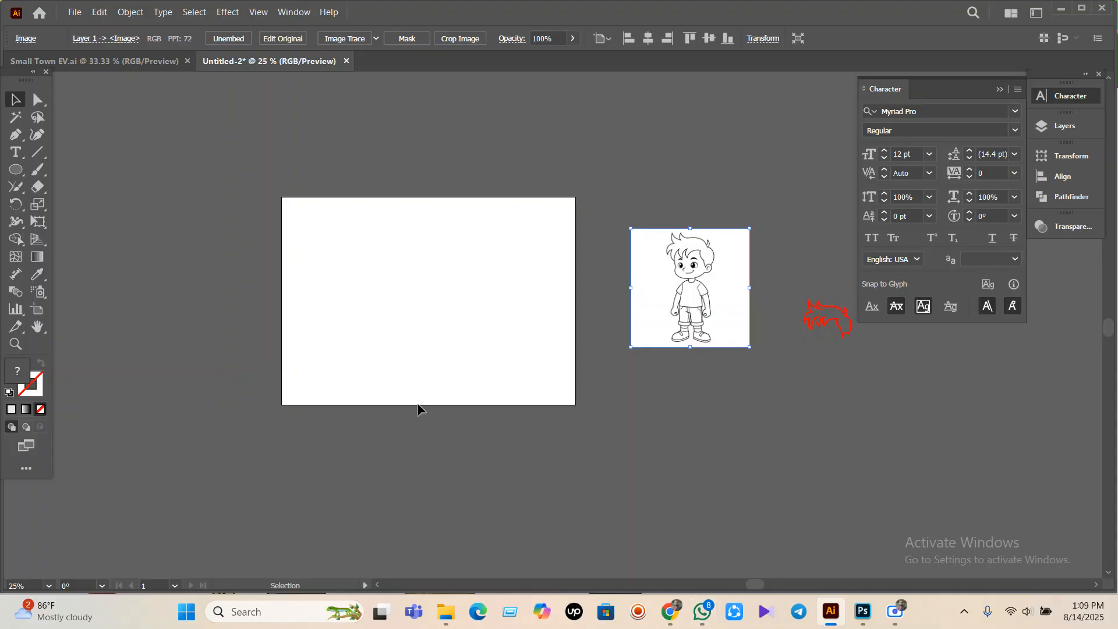
- Draw a large circle on the empty artboard with the Ellipse tool, at 100% zoom
right_click(16, 187)
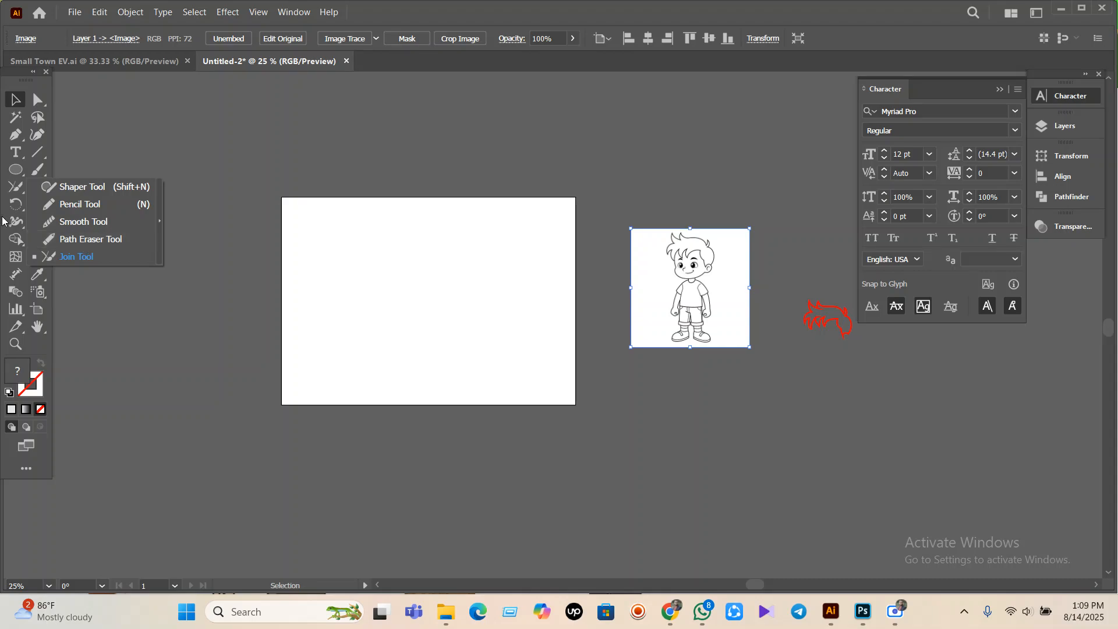
key(l)
key(ctrl+1)
drag(358, 261, 392, 387)
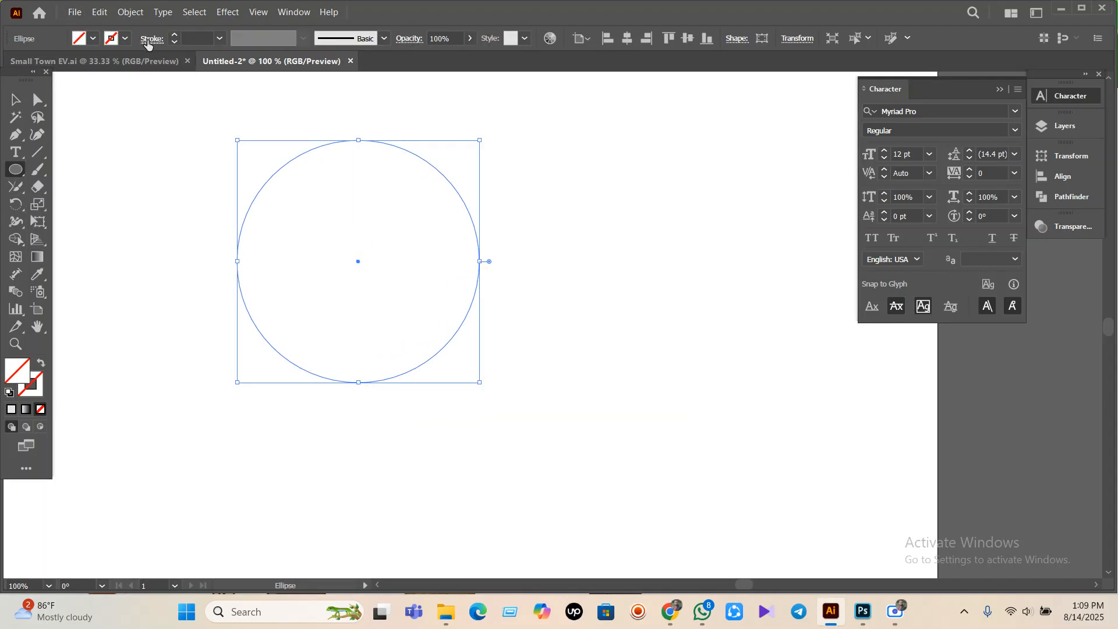
- Give the circle a teal stroke with a weight of 11 pt
click(126, 39)
click(91, 73)
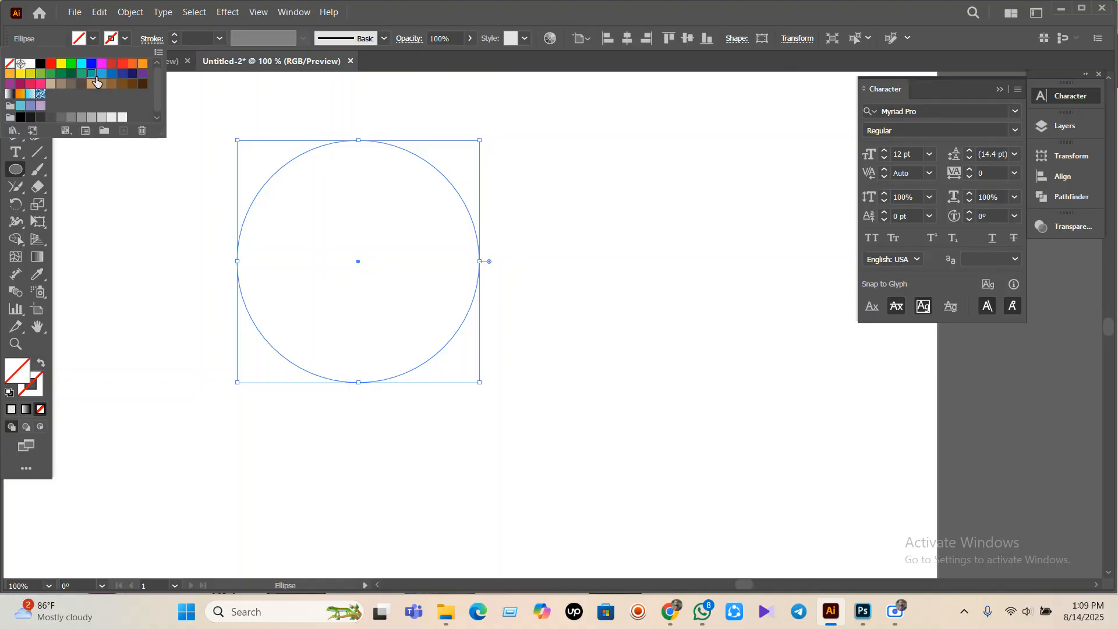
click(198, 38)
text(11)
key(Return)
click(15, 100)
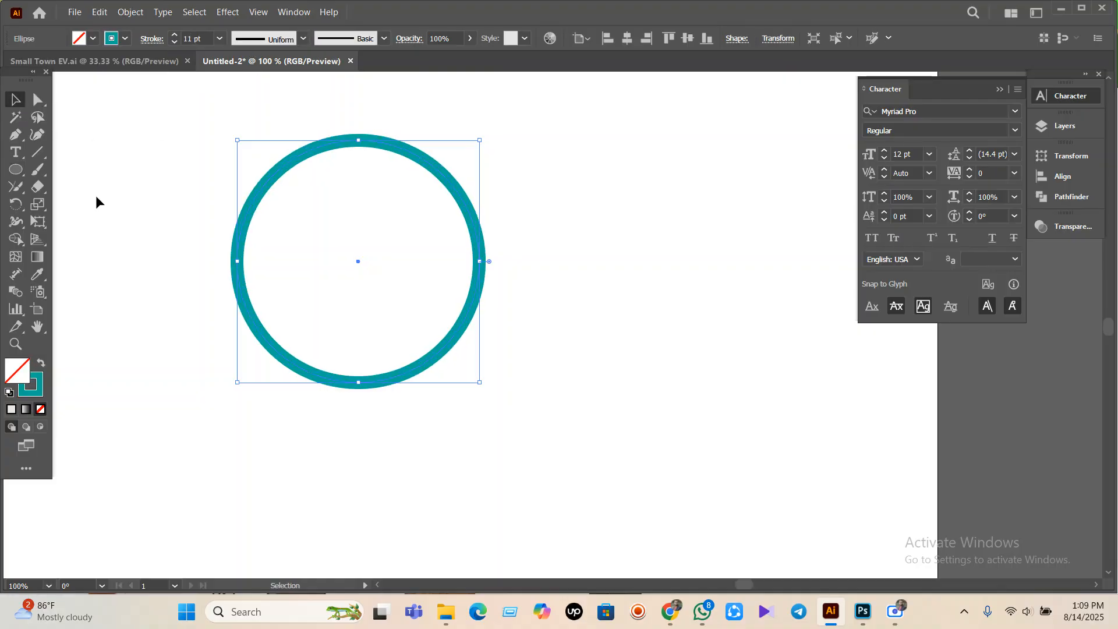
- Erase short segments from the left, right and bottom of the circle's outline with the Path Eraser tool
drag(200, 192, 312, 288)
mouse_move(15, 187)
mouse_down()
mouse_move(65, 258)
mouse_move(76, 240)
mouse_up()
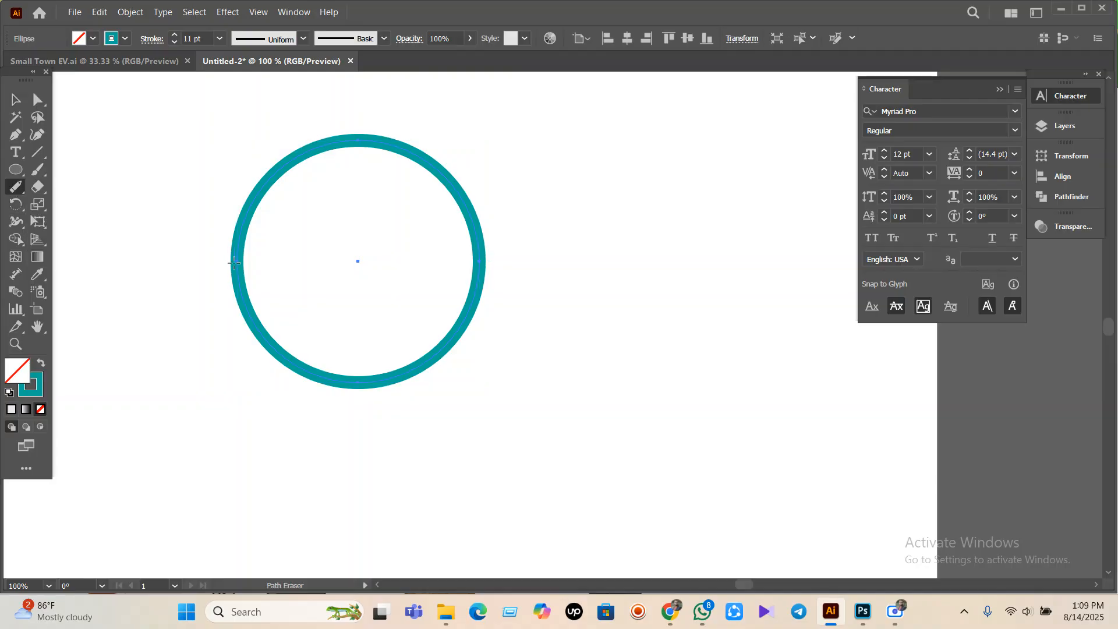
drag(233, 263, 236, 279)
drag(477, 250, 477, 284)
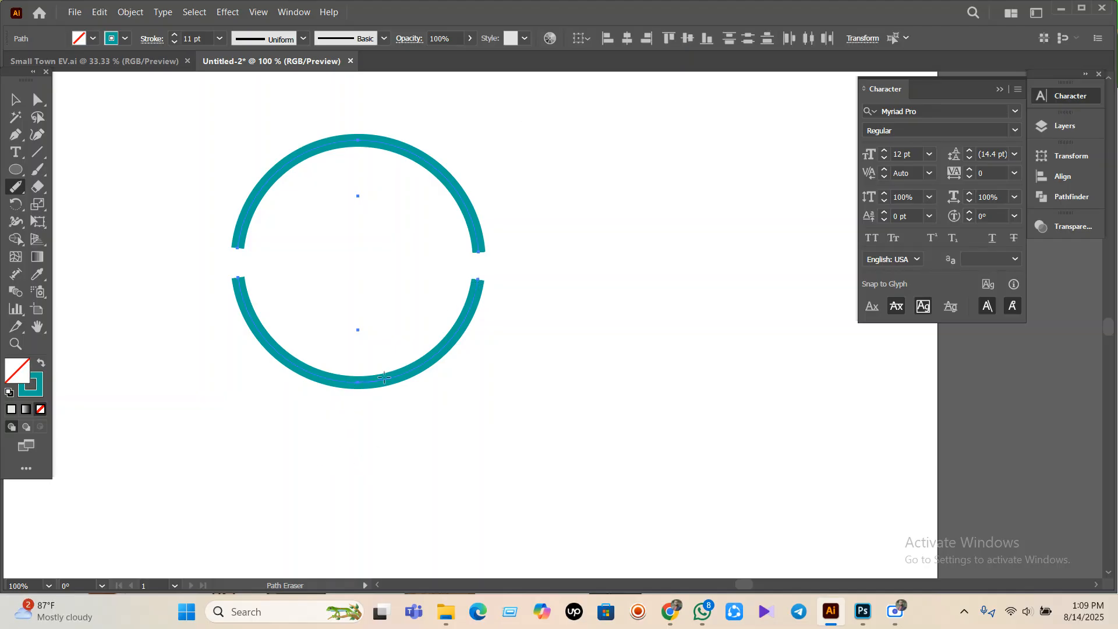
drag(384, 377, 370, 383)
- Select the upper arc and erase a segment at its top with the Path Eraser tool
key(v)
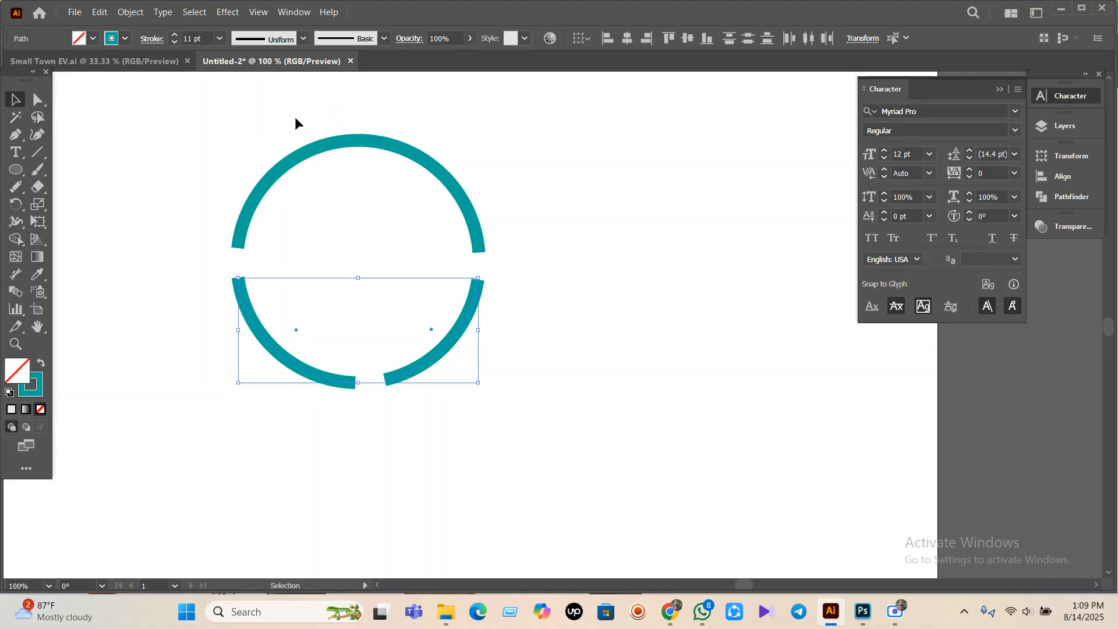
click(296, 153)
click(16, 187)
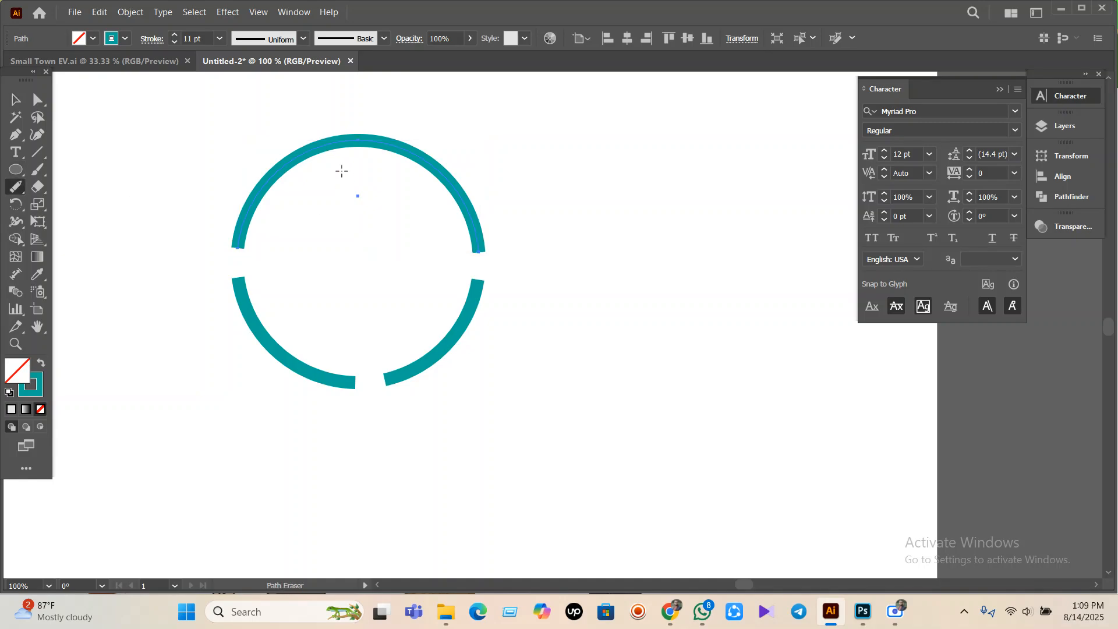
drag(360, 141, 414, 142)
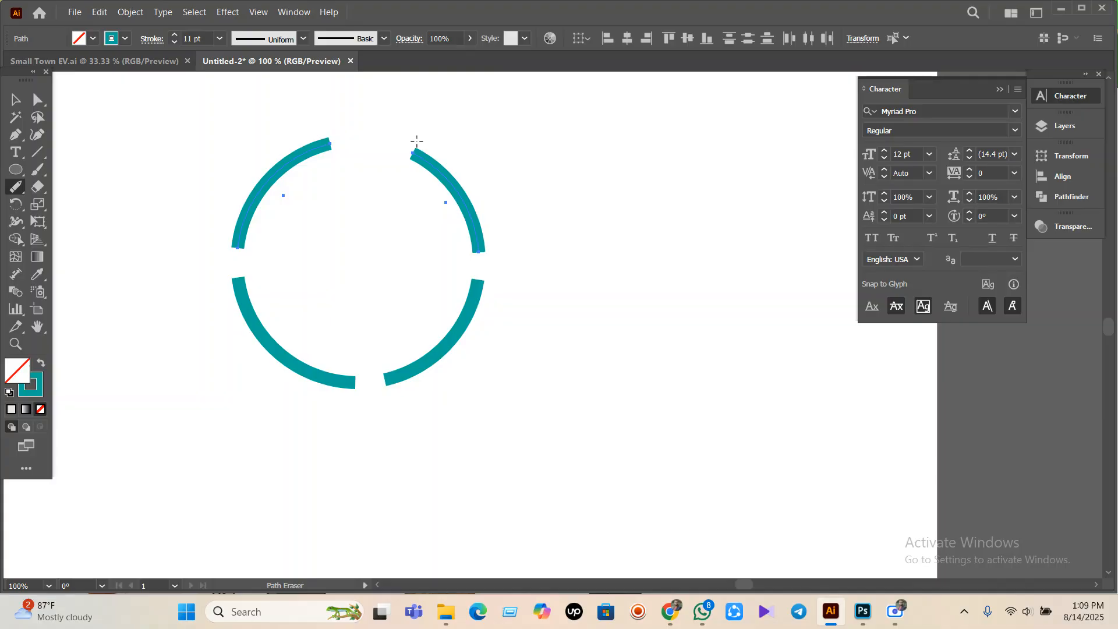
- Select all four remaining arcs of the circle and delete them
click(15, 100)
drag(593, 441, 84, 135)
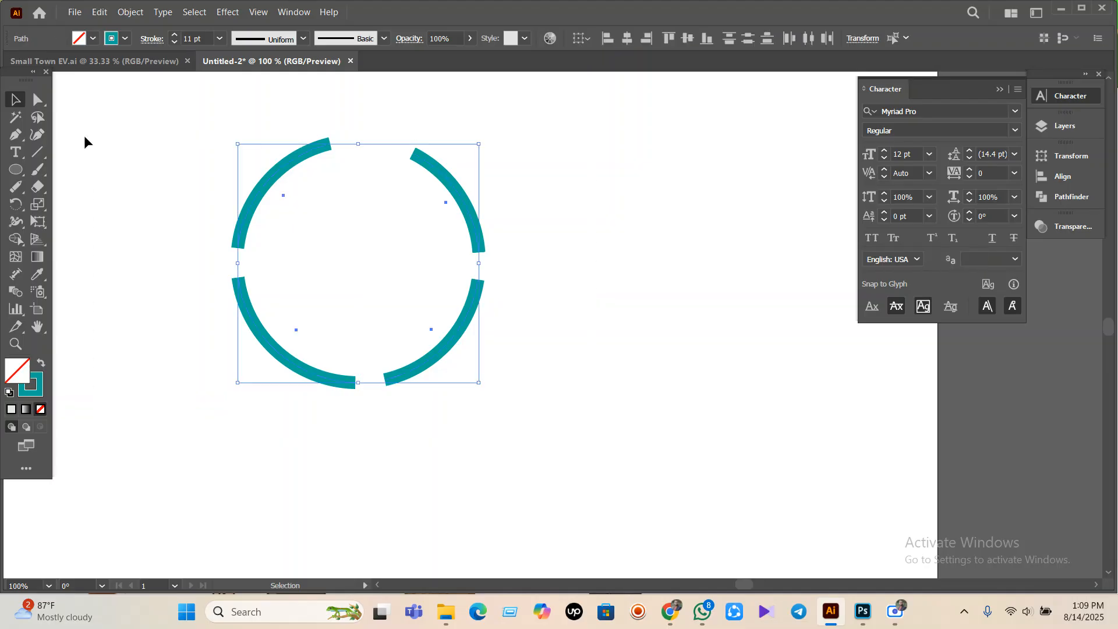
key(Delete)
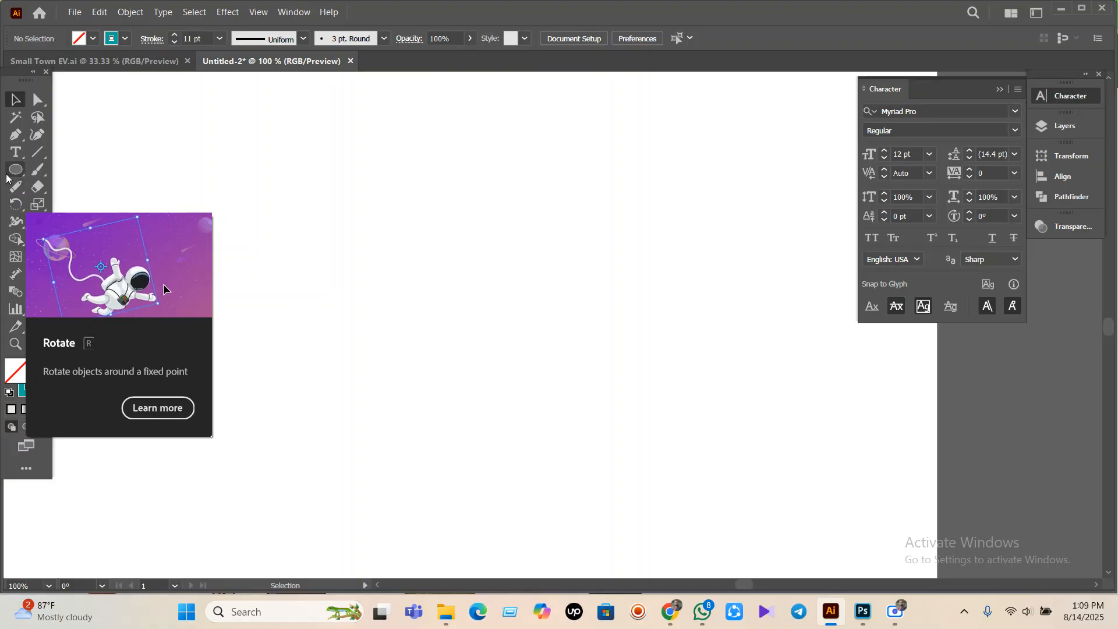
- Draw a new large circle with the same 11 pt teal stroke near the middle of the artboard
click(21, 187)
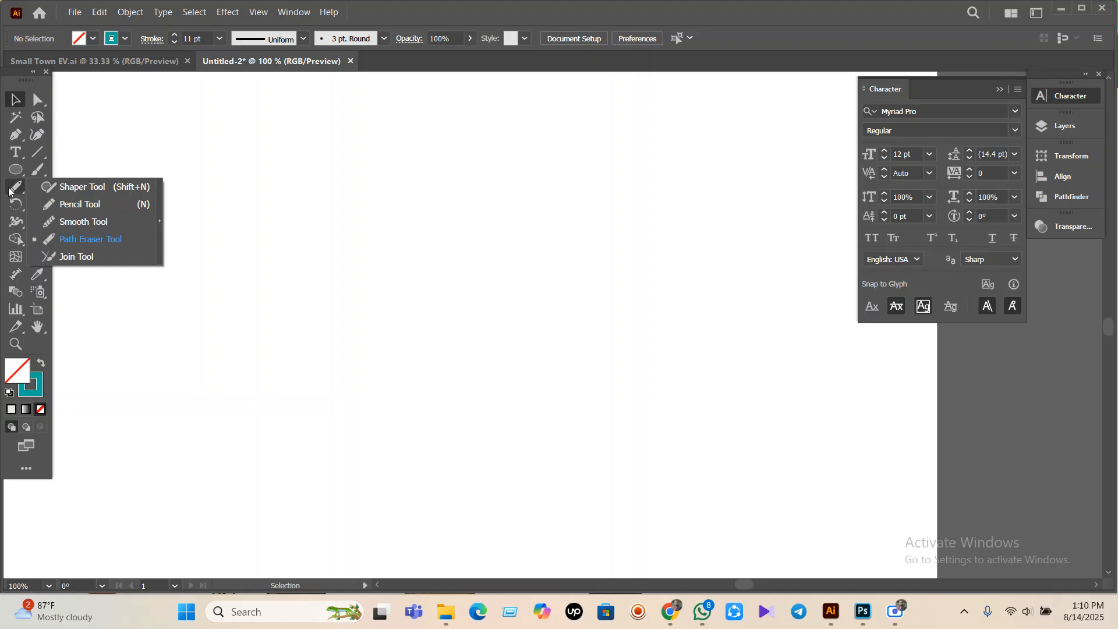
click(16, 170)
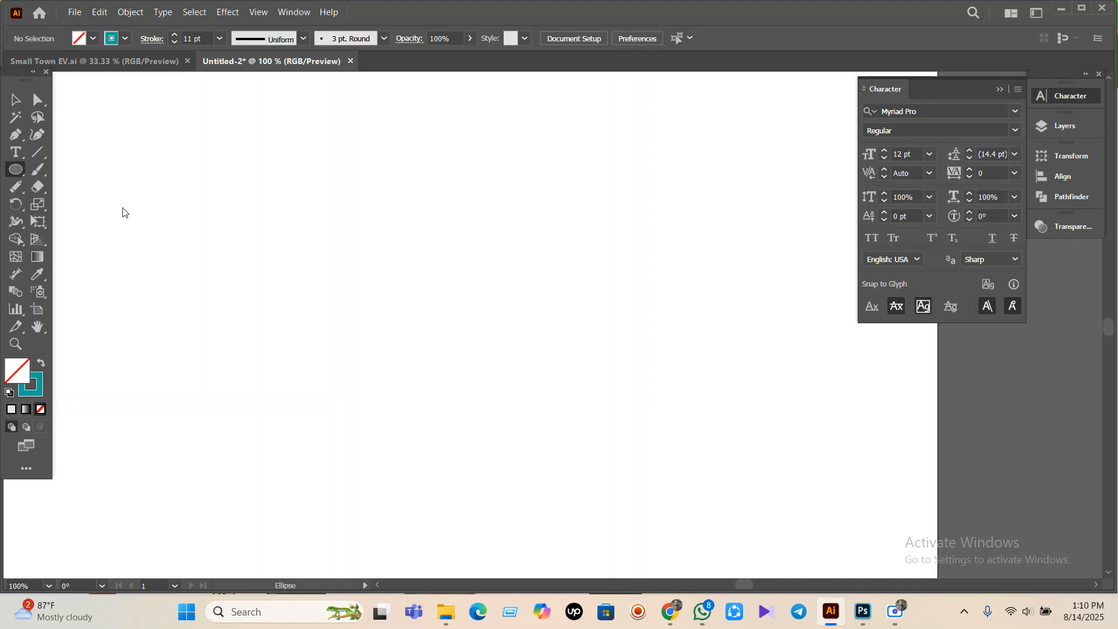
drag(465, 327, 561, 478)
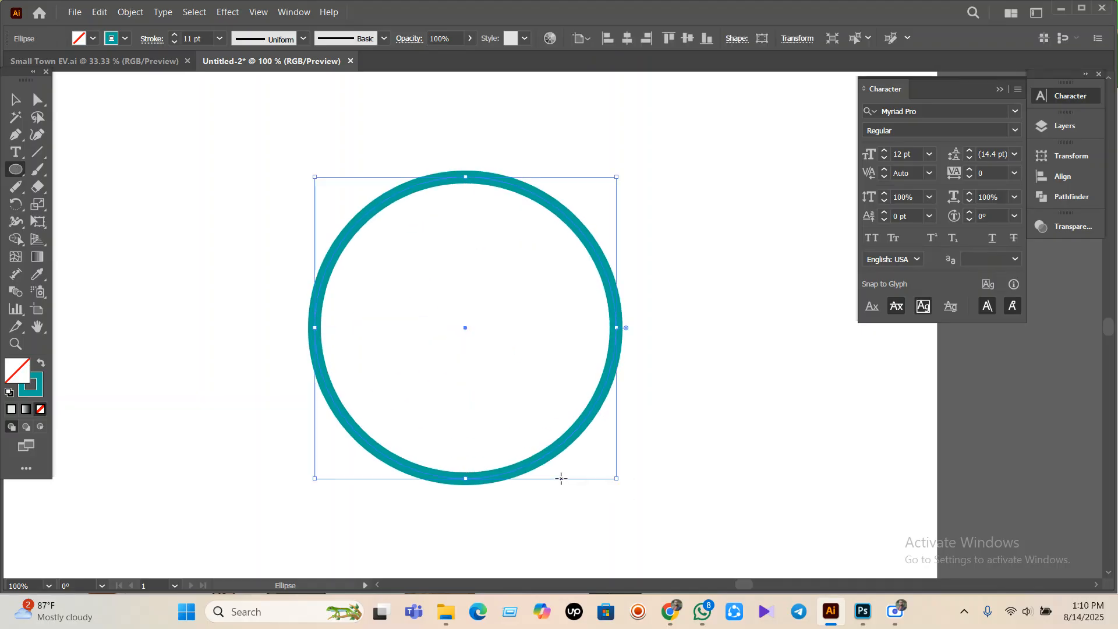
- Try cutting into the outlined circle from its left and right sides with an enlarged Eraser, undoing both cuts
click(38, 187)
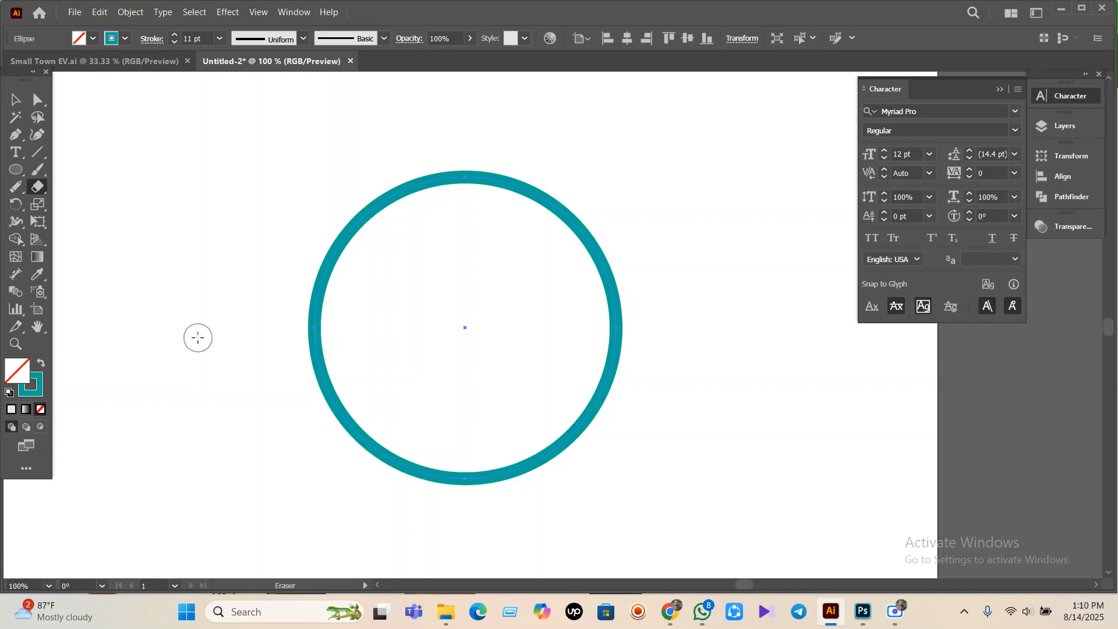
key(bracketleft)
key(bracketright)
key(bracketright)
key(bracketright)
key(bracketright)
key(bracketright)
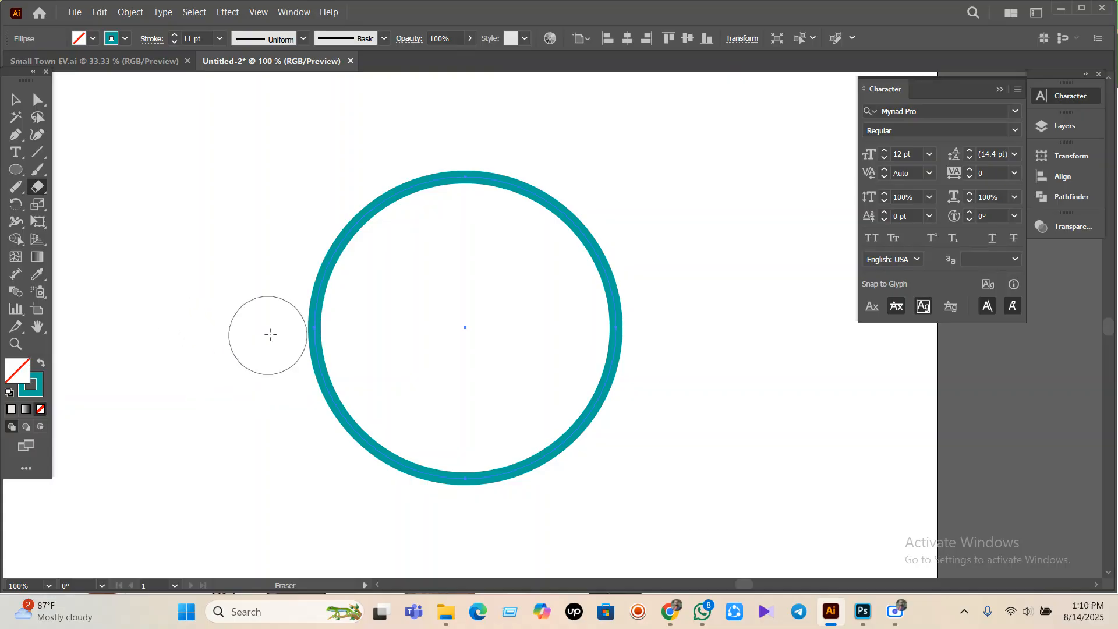
drag(270, 334, 439, 352)
drag(669, 320, 541, 327)
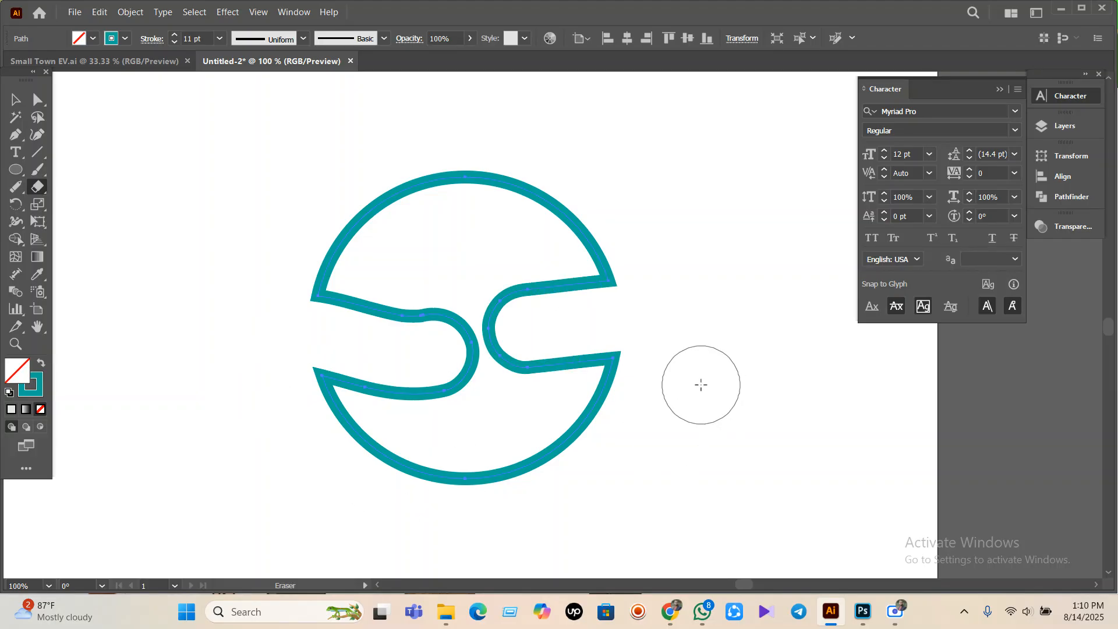
key(ctrl+z)
key(ctrl+z)
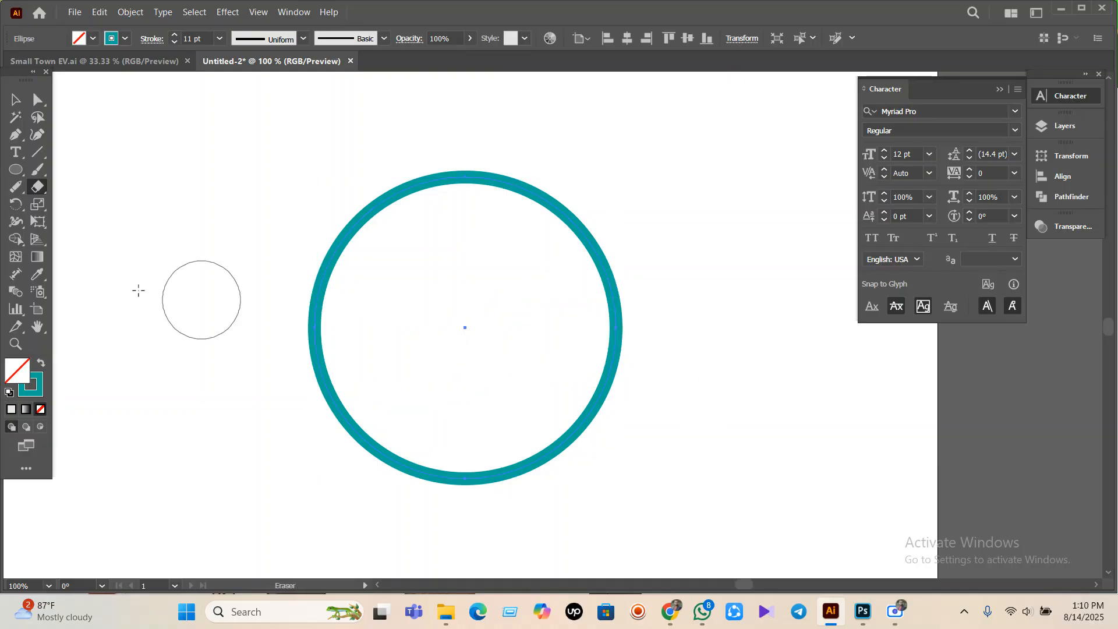
- Swap the circle's stroke and fill so it is solid teal, and try a wide diagonal Eraser cut across it
click(44, 366)
drag(267, 266, 741, 313)
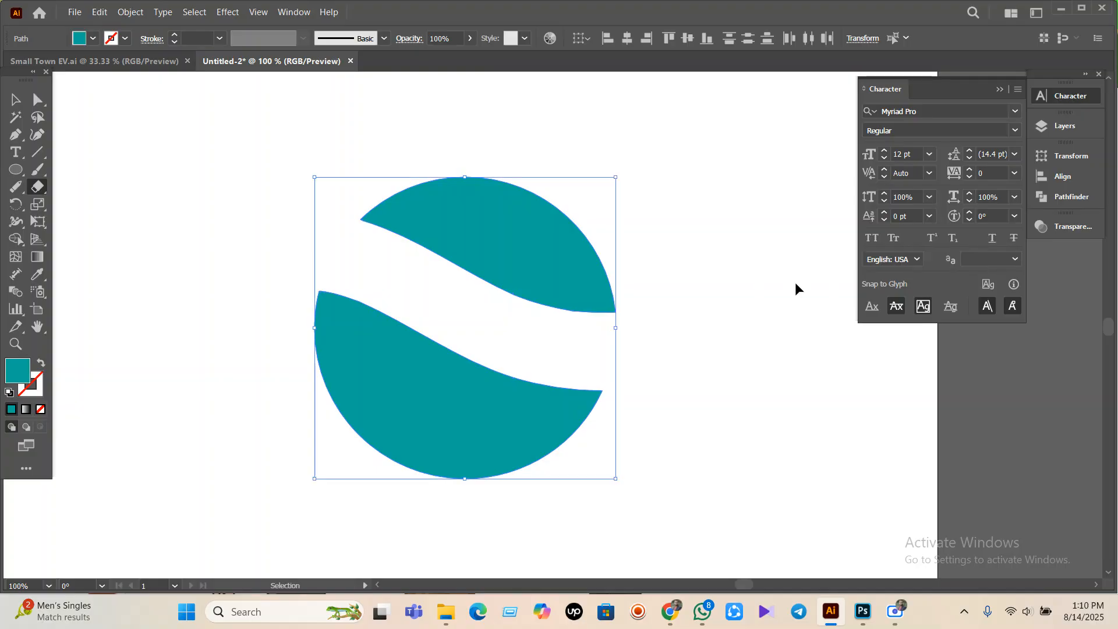
key(ctrl+z)
- Reduce the Eraser size and cut a narrow wavy strip across the middle of the filled circle
key(bracketleft)
key(bracketleft)
key(bracketleft)
key(bracketleft)
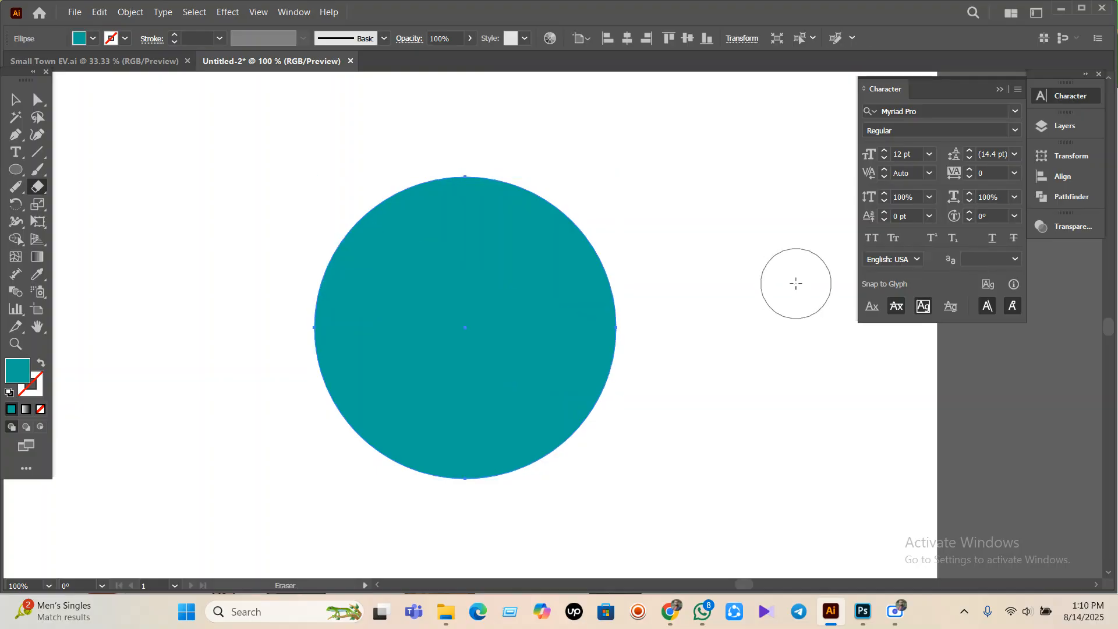
drag(293, 321, 643, 309)
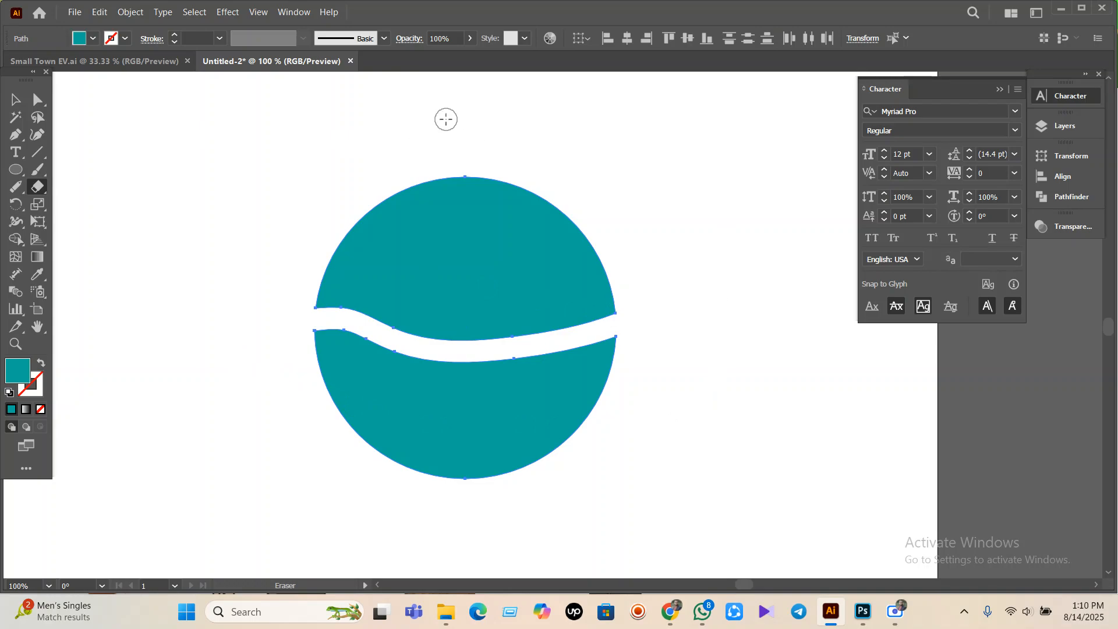
- Enlarge the Eraser and cut a thick branching strip through the circle's upper part and a curved one through its lower part
key(bracketright)
key(bracketright)
key(bracketright)
click(456, 180)
mouse_move(456, 180)
mouse_down()
mouse_move(451, 232)
mouse_move(466, 261)
mouse_move(611, 230)
mouse_up()
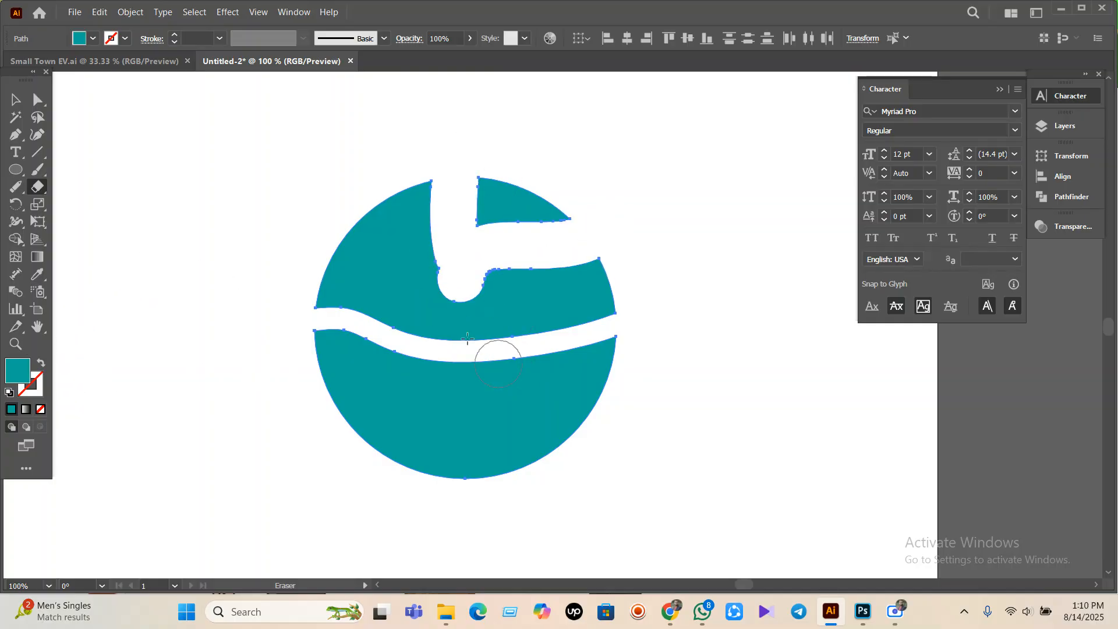
drag(427, 461, 564, 389)
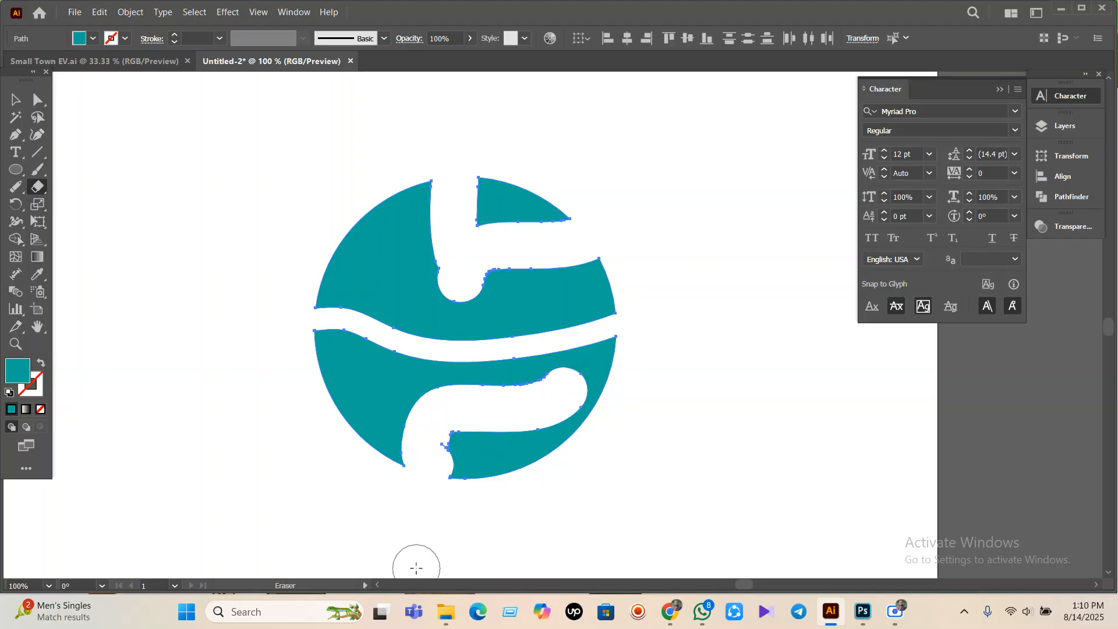
- Undo all the Eraser cuts, including the wavy strip, back to the whole solid teal circle
click(37, 100)
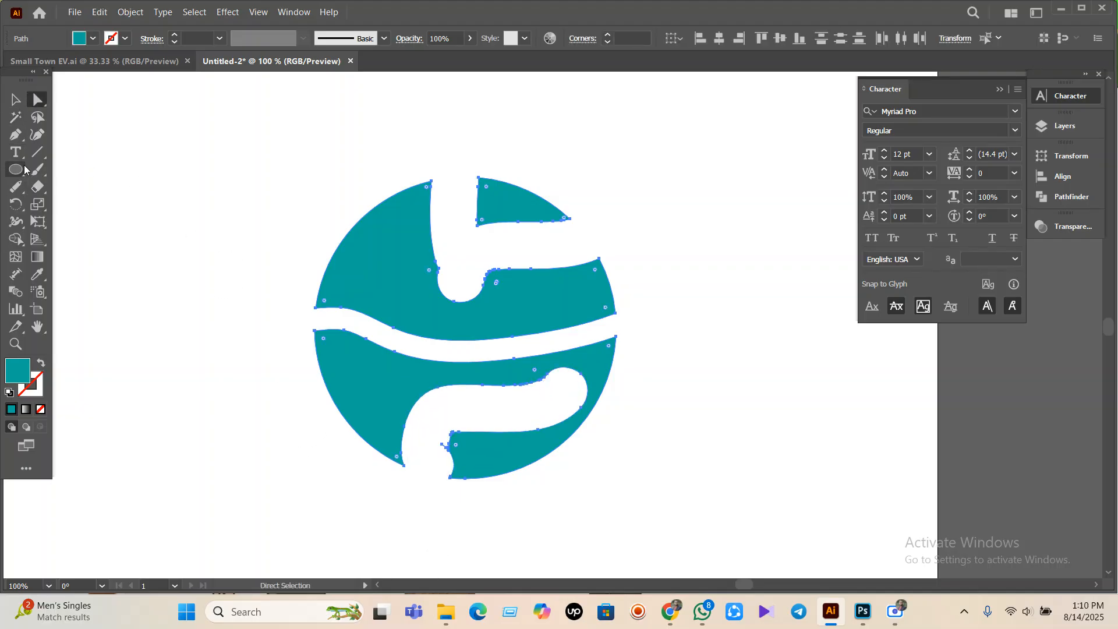
key(ctrl+z)
key(ctrl+z)
key(ctrl+z)
key(ctrl+z)
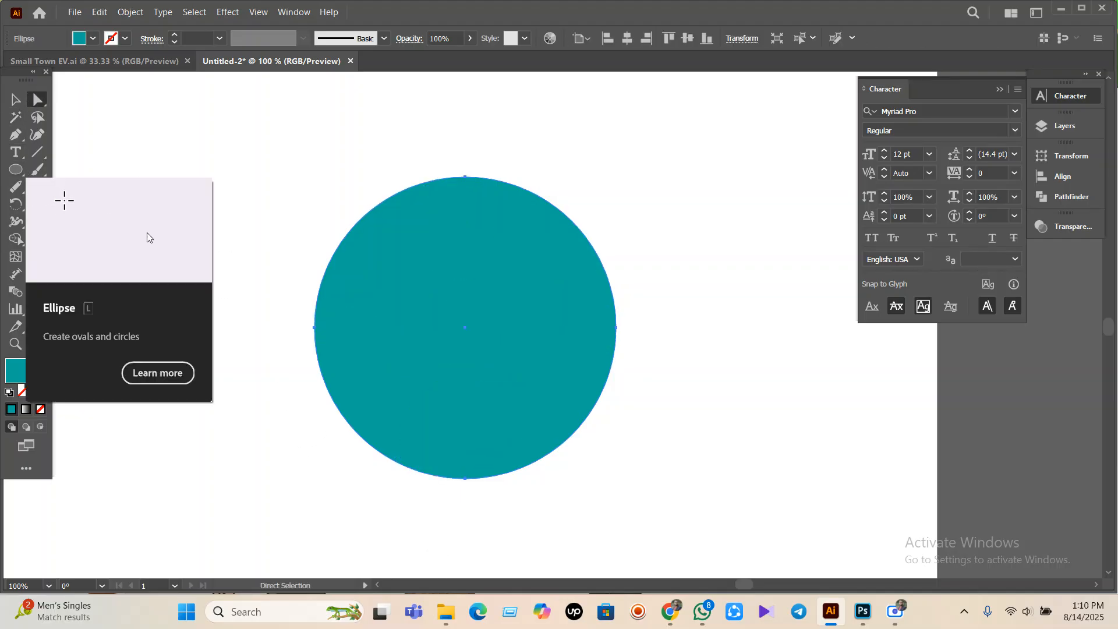
- Try an L-shaped cut and a looping cut through the circle with the Eraser, undoing each one
click(39, 187)
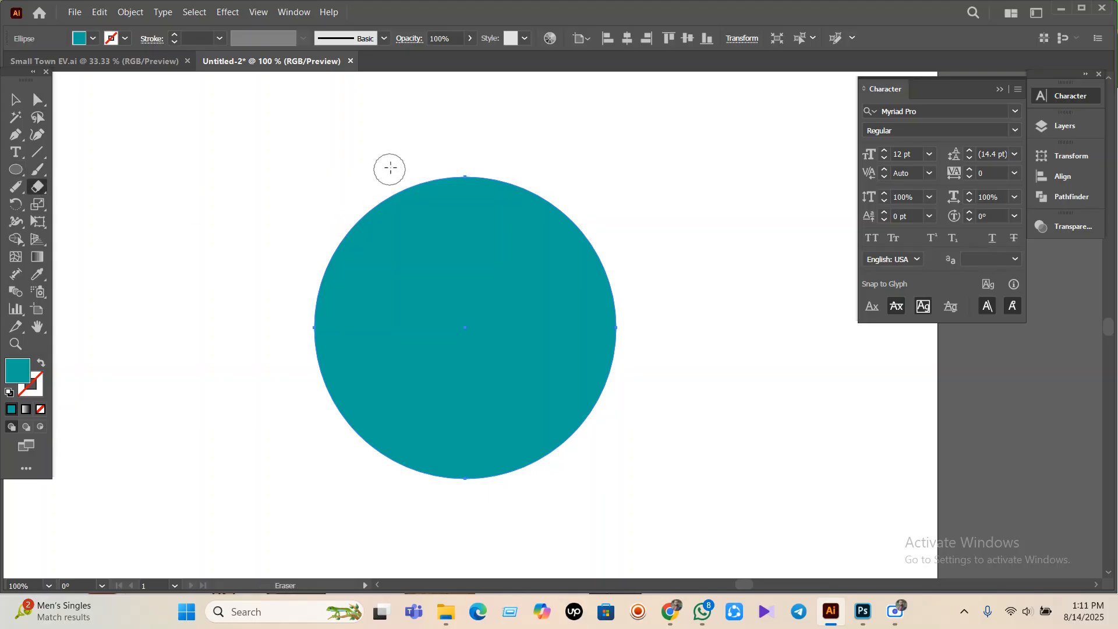
drag(387, 147, 609, 402)
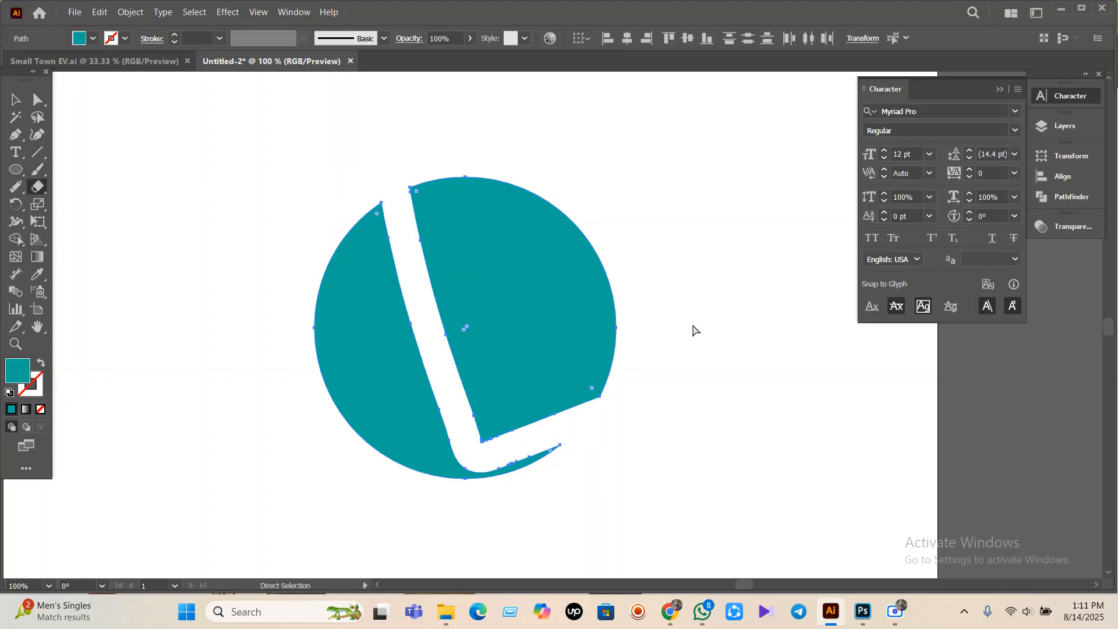
key(ctrl+z)
mouse_move(391, 114)
mouse_down()
mouse_move(398, 390)
mouse_move(518, 319)
mouse_move(721, 319)
mouse_up()
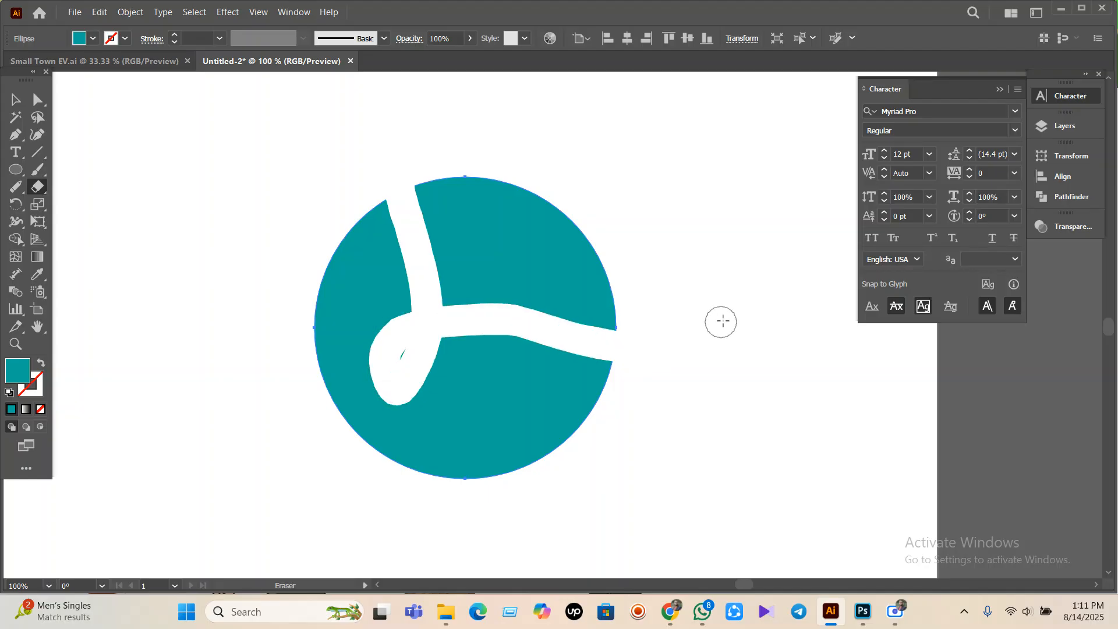
key(ctrl+z)
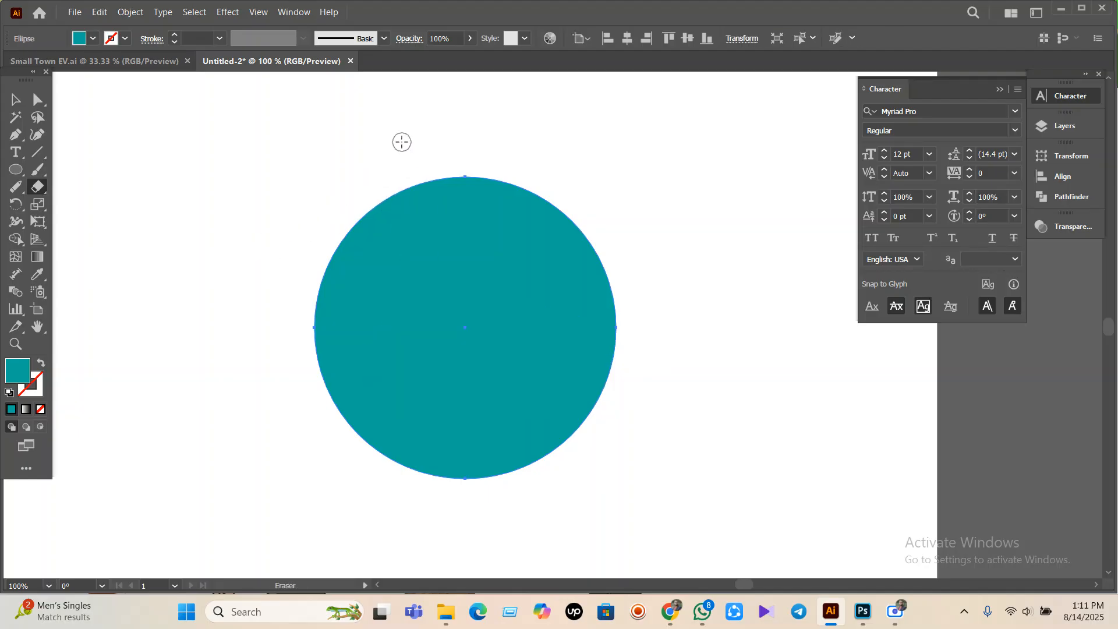
- Erase a narrow looping strip from the circle's upper edge, around its lower-left area and out through its right edge
mouse_move(402, 147)
mouse_down()
mouse_move(414, 379)
mouse_move(667, 313)
mouse_up()
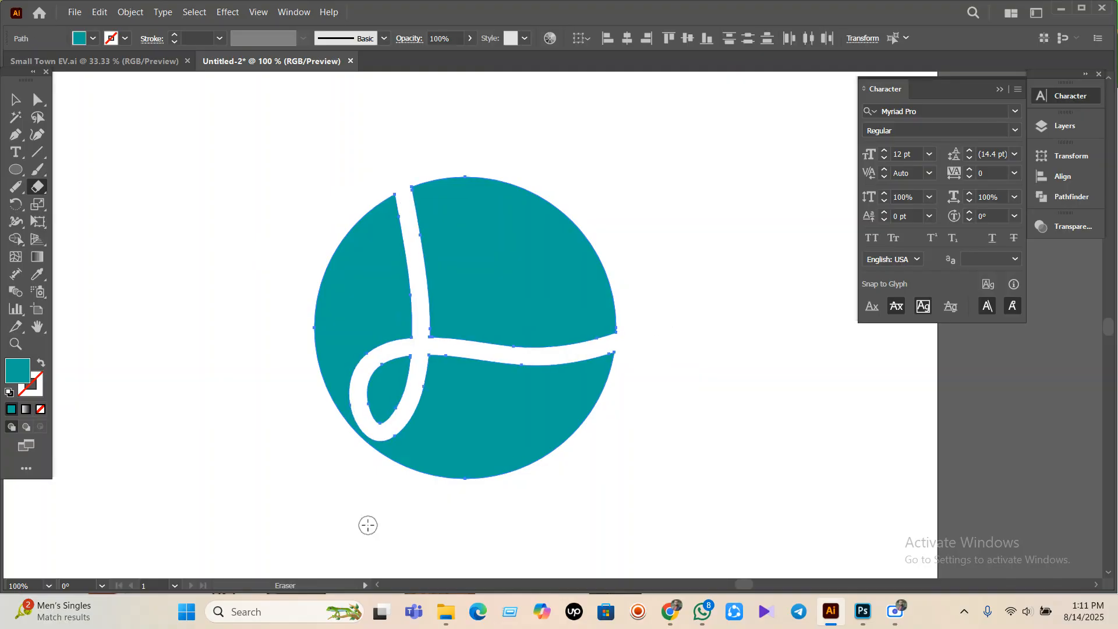
key(v)
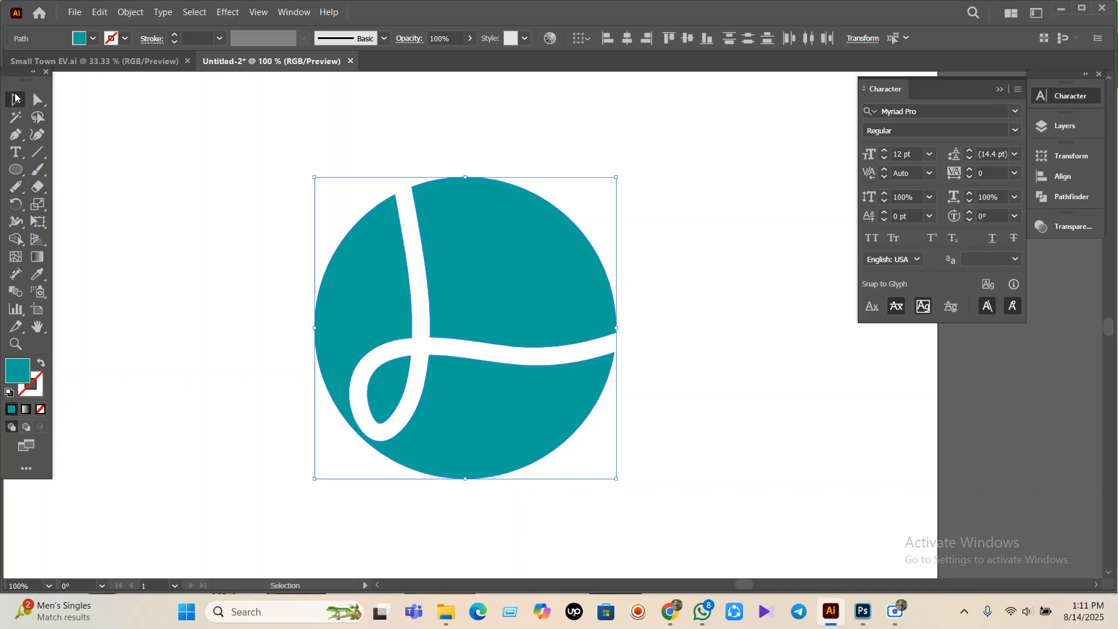
click(198, 285)
scroll(542, 481, down, 4)
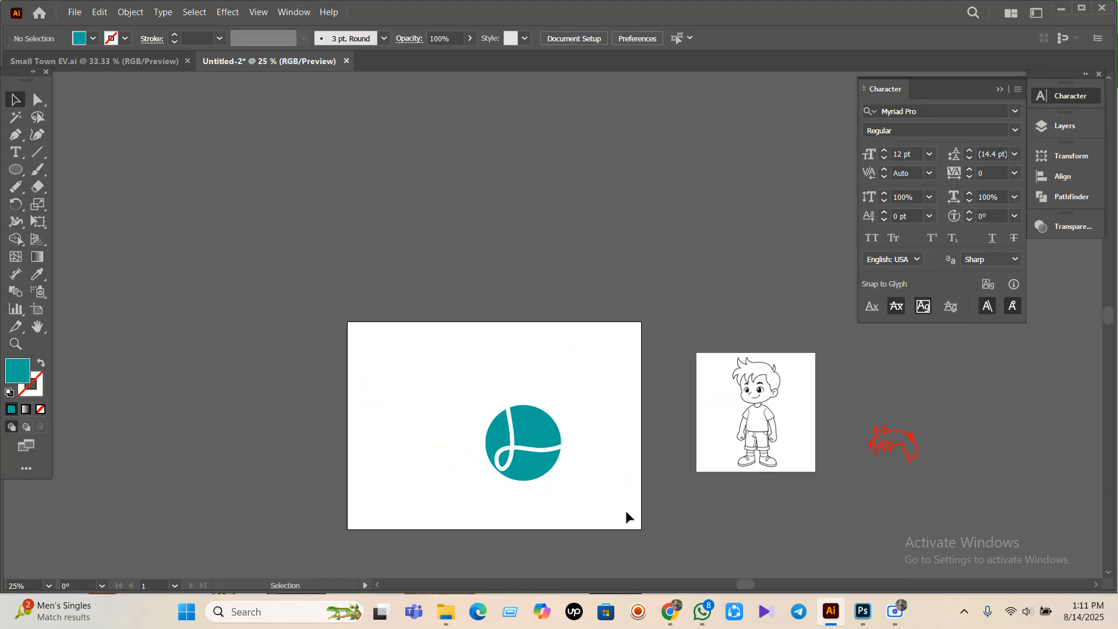
- Fill the circle's separated upper-right piece with red
drag(621, 509, 427, 336)
click(519, 427)
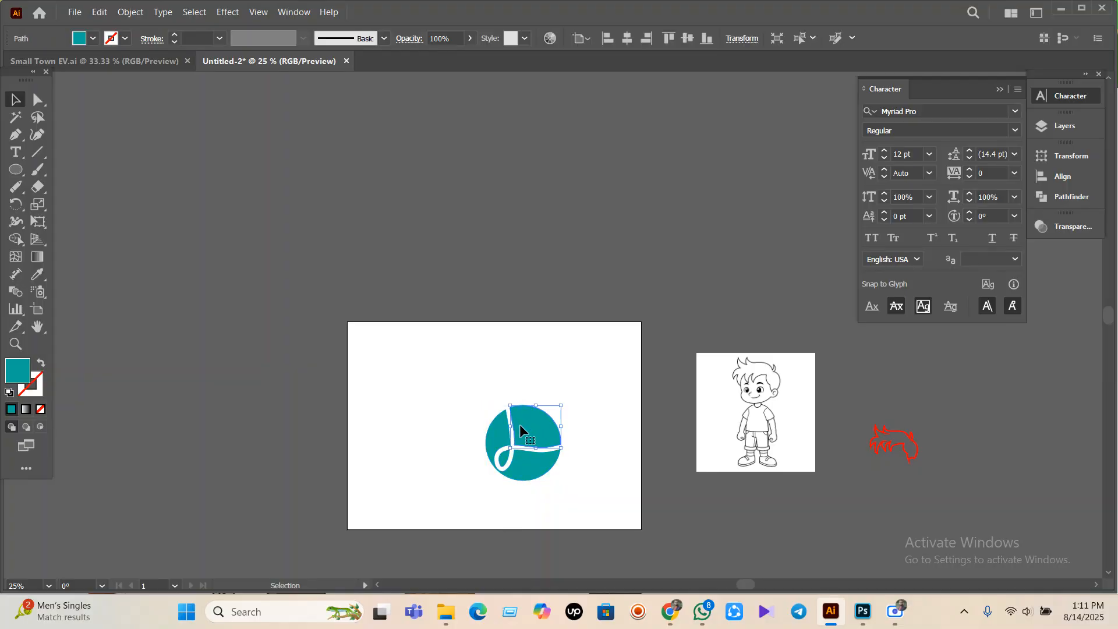
click(93, 39)
click(124, 68)
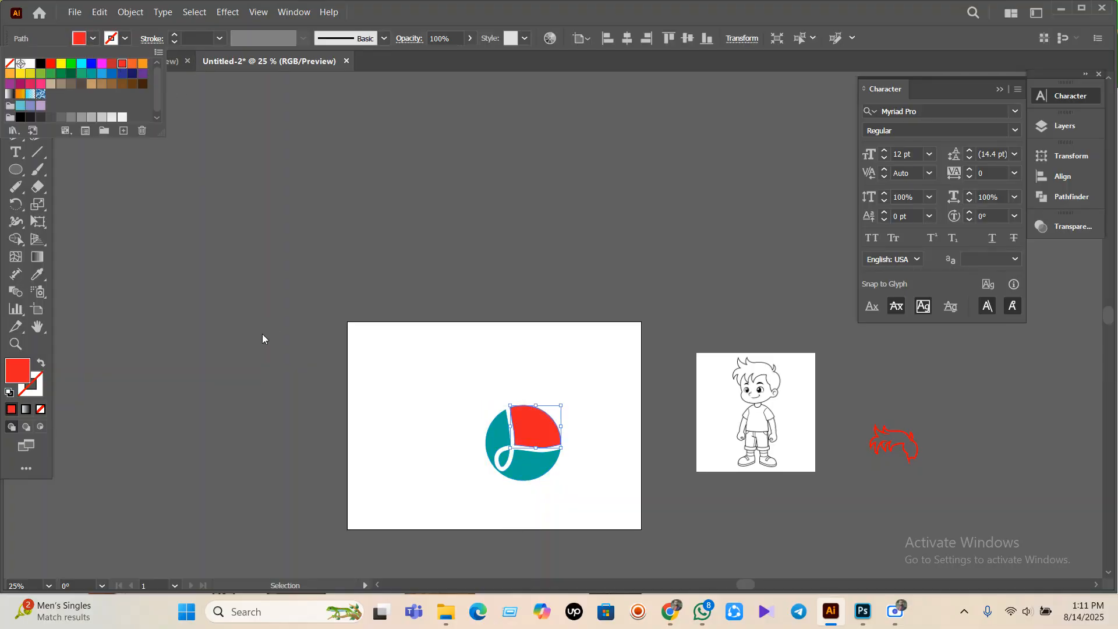
click(480, 499)
key(ctrl+1)
click(378, 394)
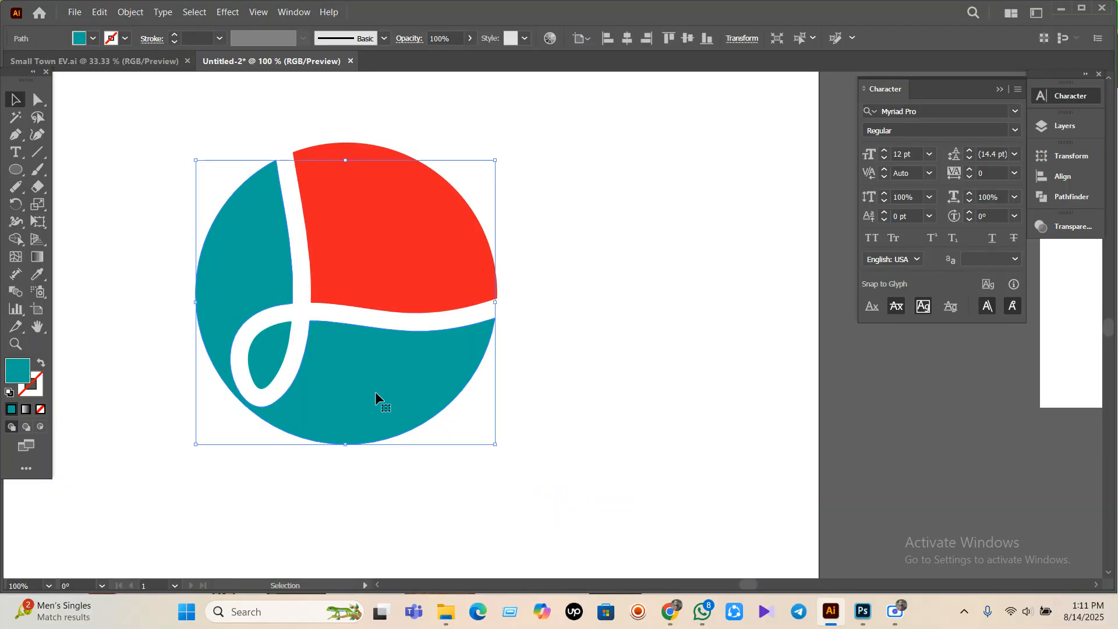
click(831, 527)
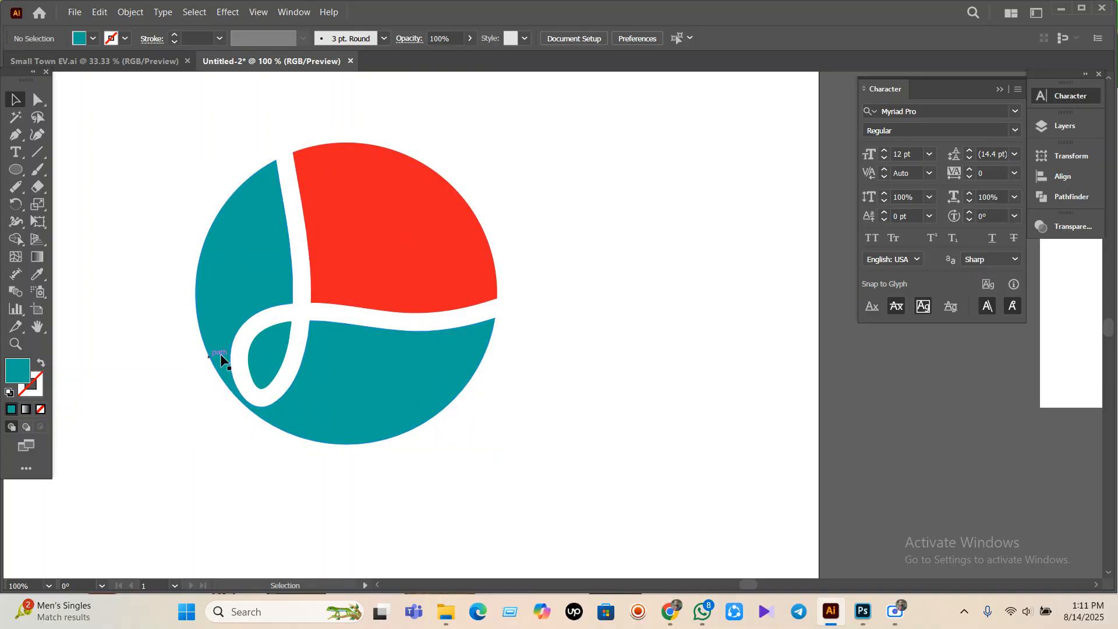
- Select all pieces of the cut circle, reposition them on the artboard and delete them
drag(174, 149, 522, 470)
drag(329, 381, 351, 413)
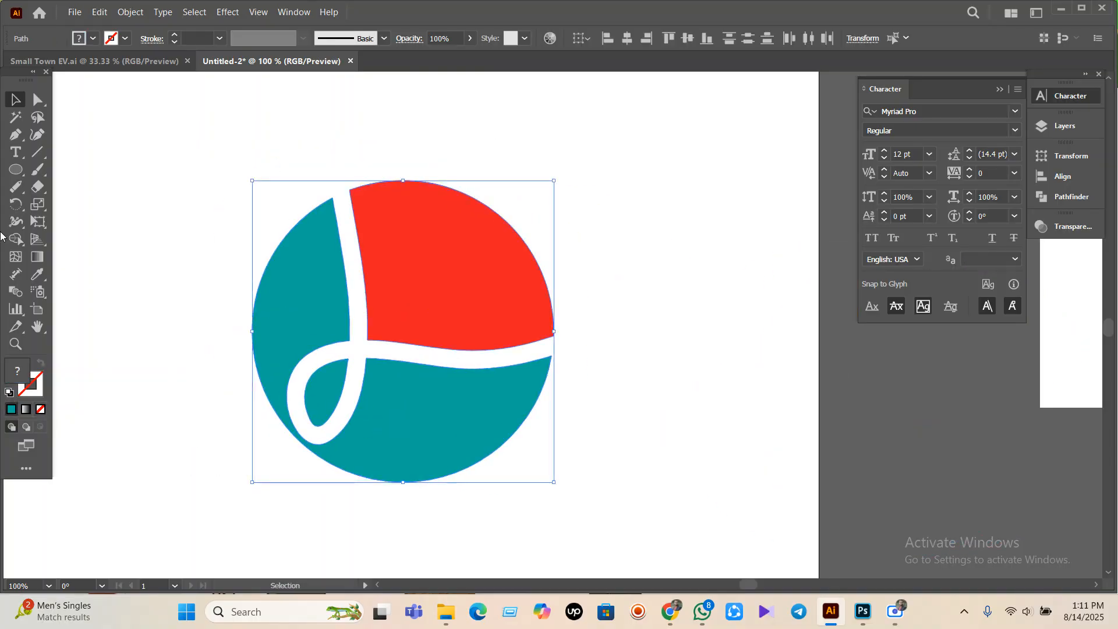
drag(443, 416, 305, 406)
alt+scroll(305, 403, down, 2)
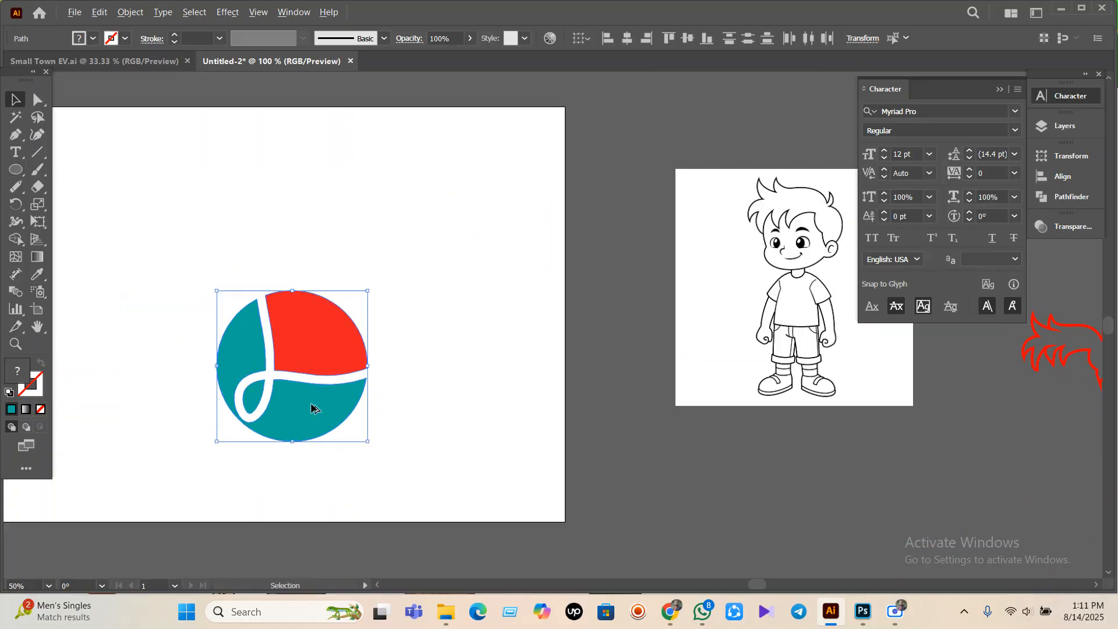
key(Delete)
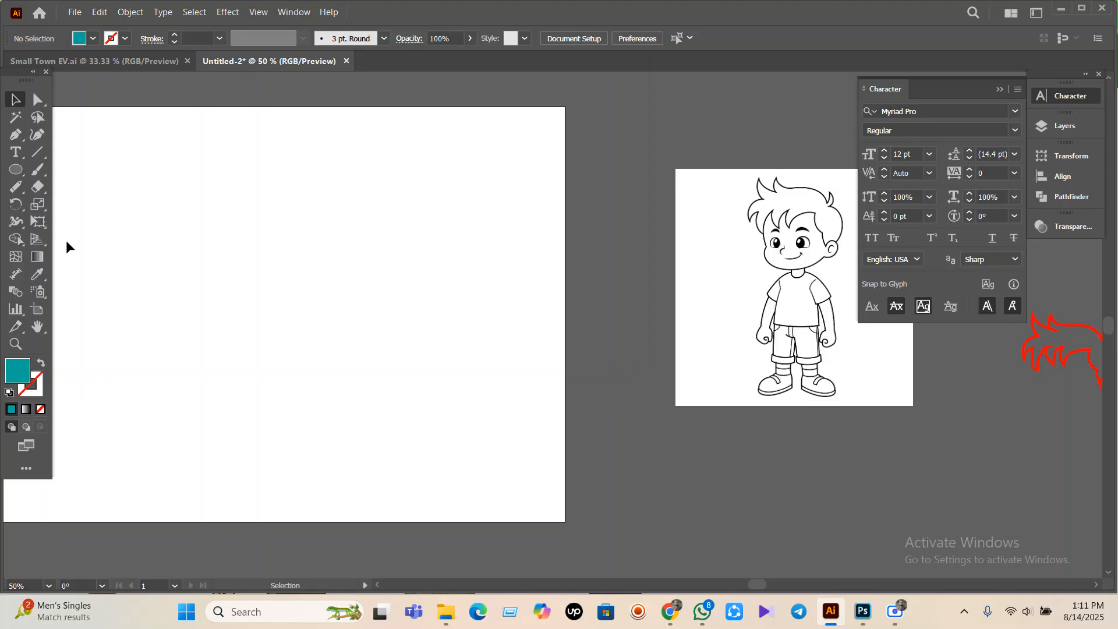
- Draw a new large solid teal circle on the empty artboard with the Ellipse tool
click(33, 188)
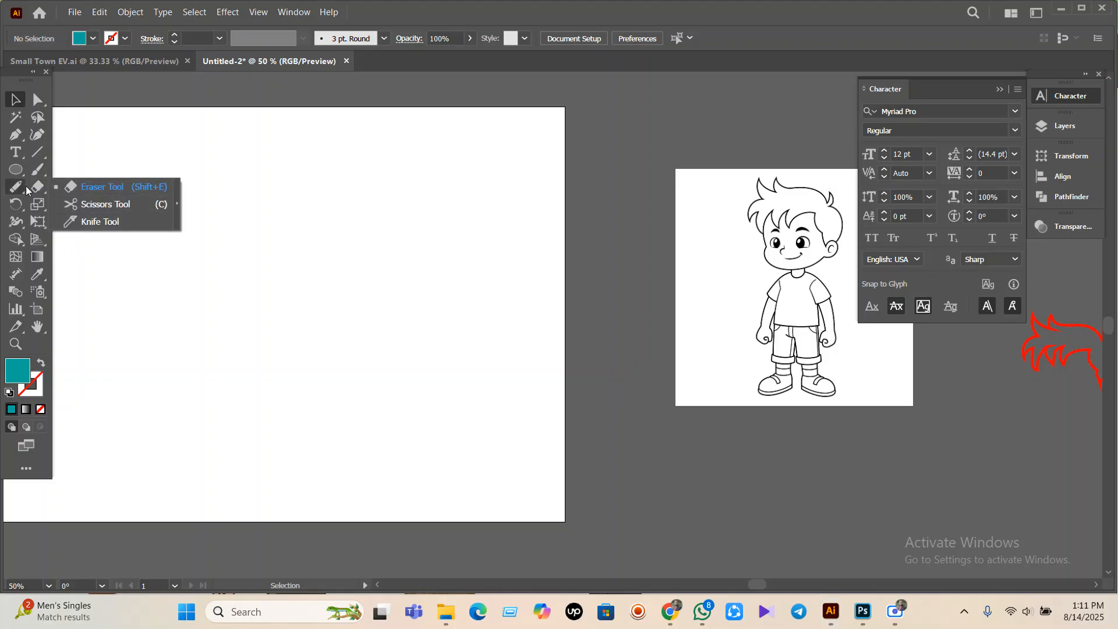
key(l)
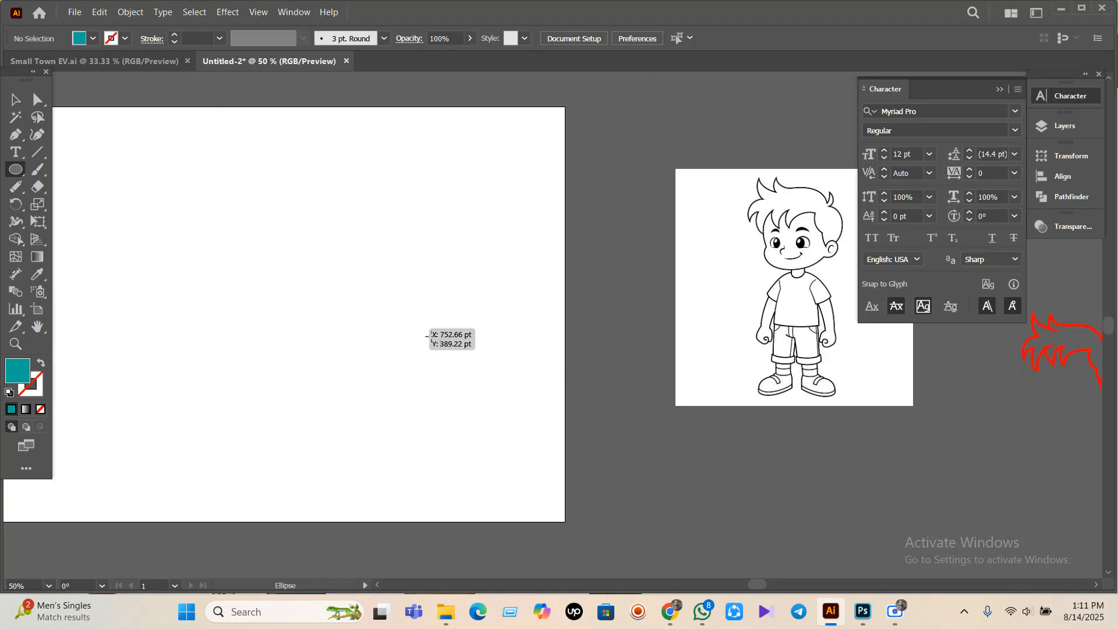
drag(298, 276, 355, 381)
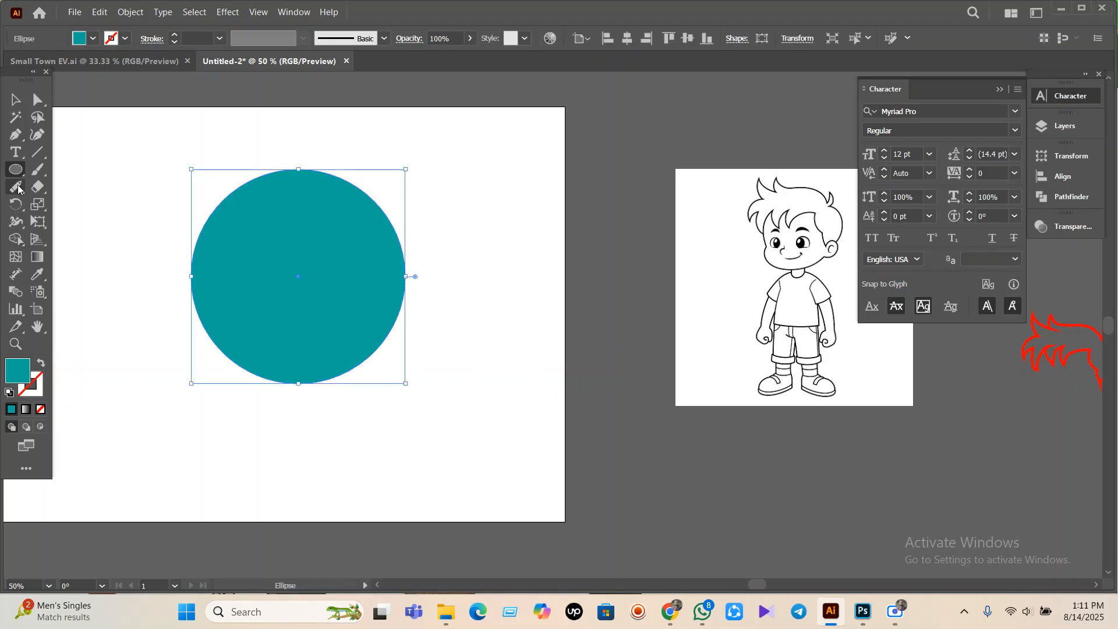
- Split the circle at its left and right anchor points with the Scissors tool and move the lower half down
click(36, 172)
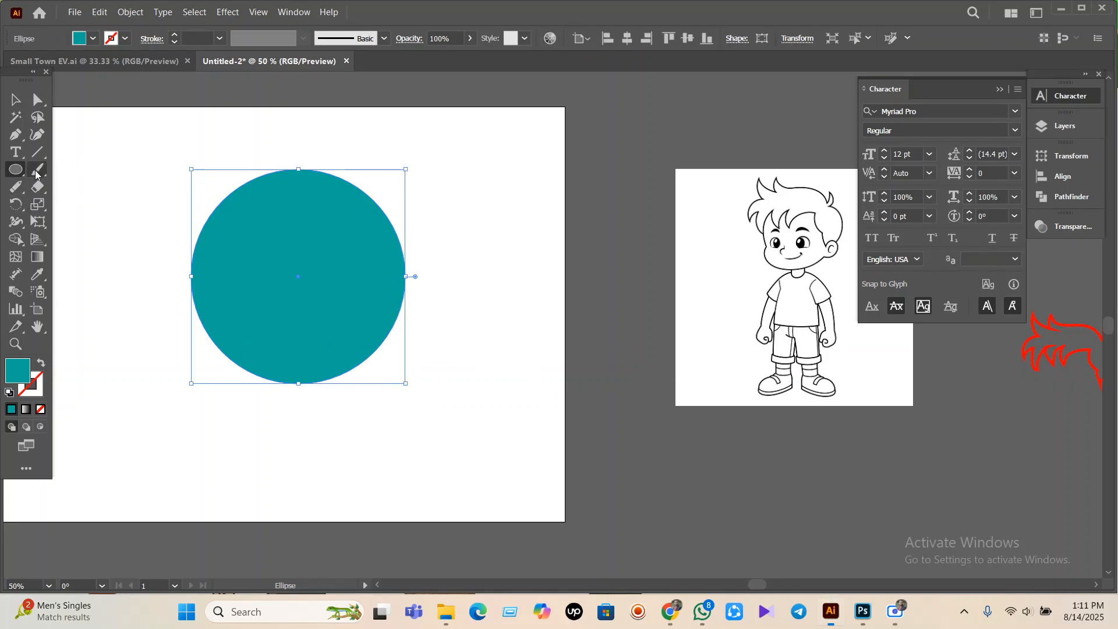
drag(37, 186, 76, 208)
click(189, 275)
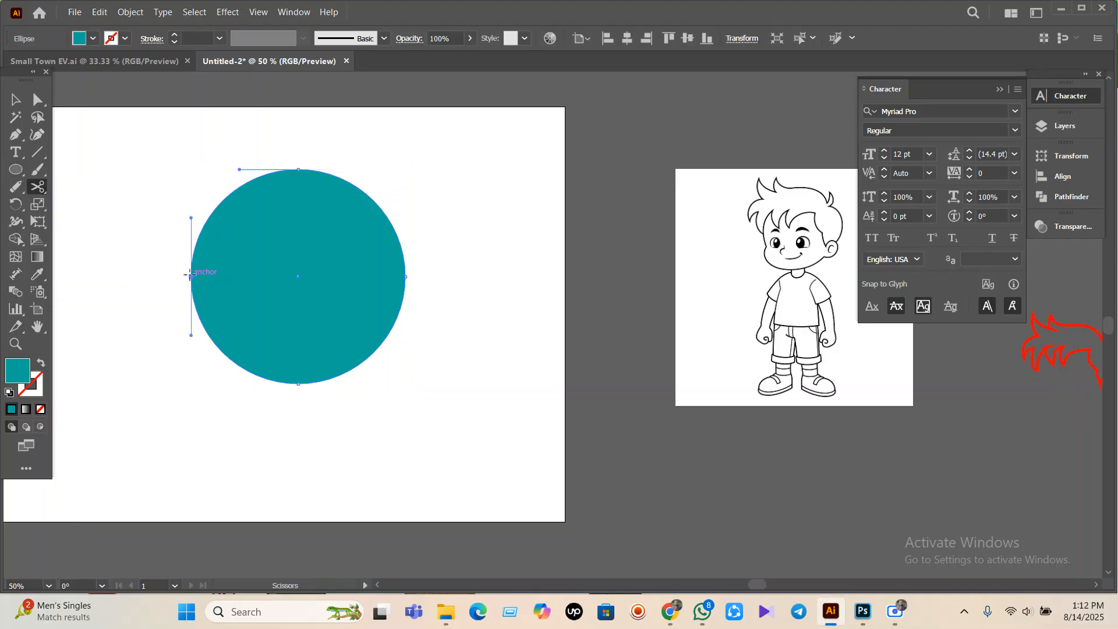
click(405, 278)
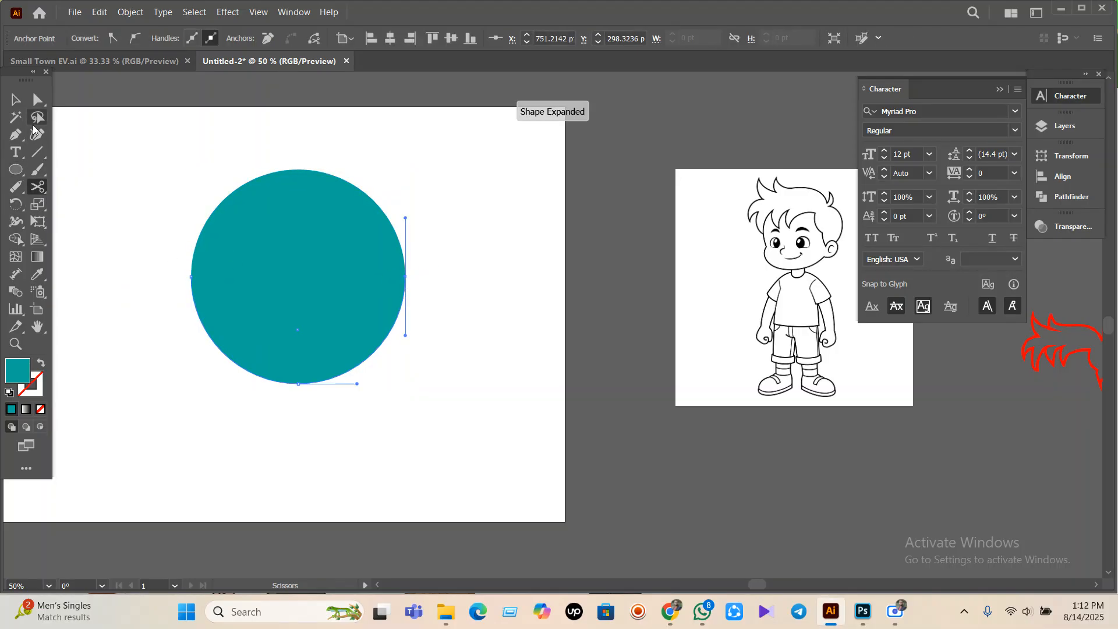
key(v)
drag(362, 320, 361, 348)
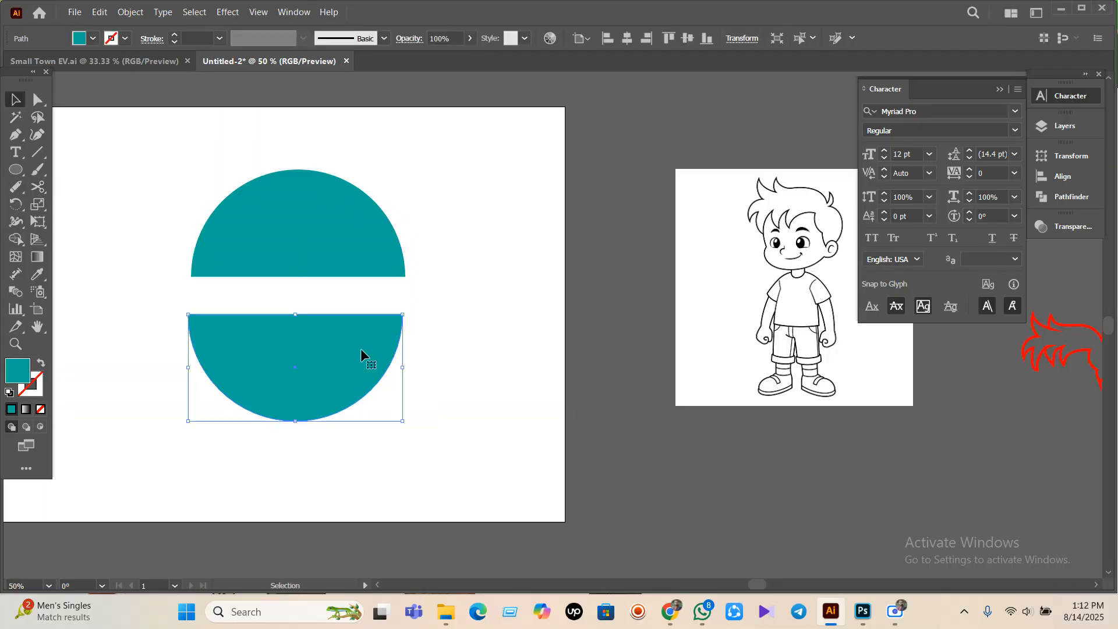
- Remove the lower half's fill and give it an 18 pt teal stroke
key(a)
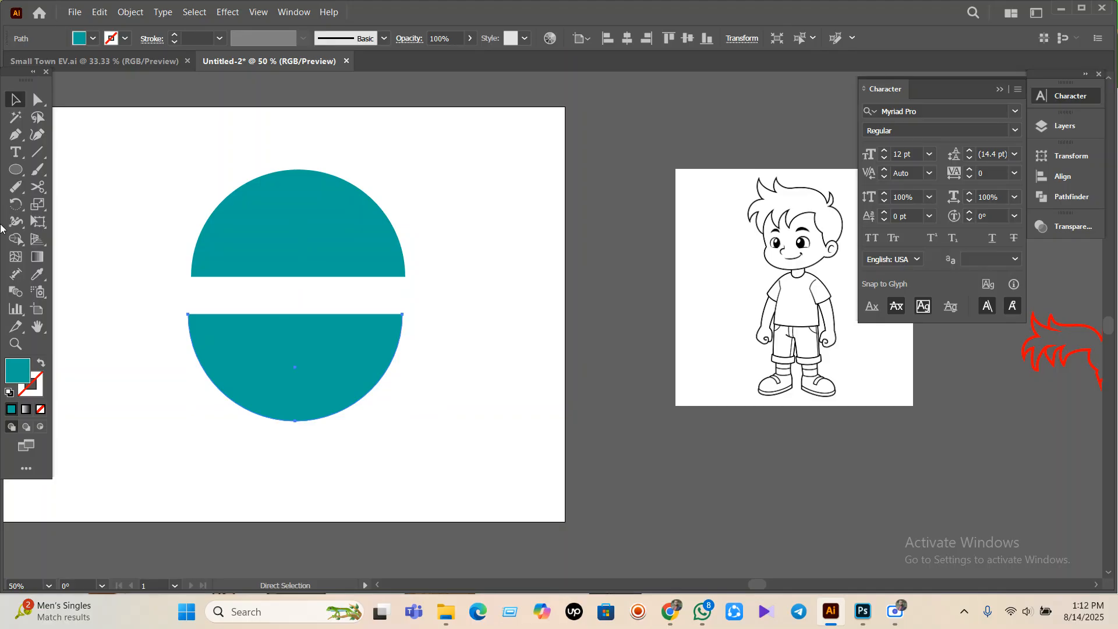
click(14, 173)
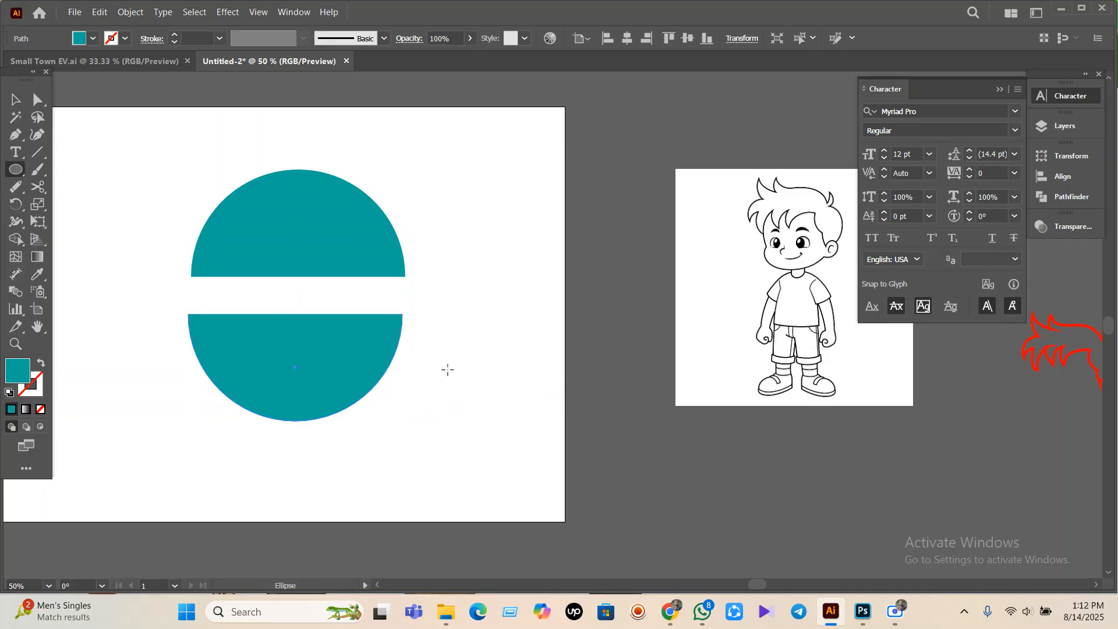
key(v)
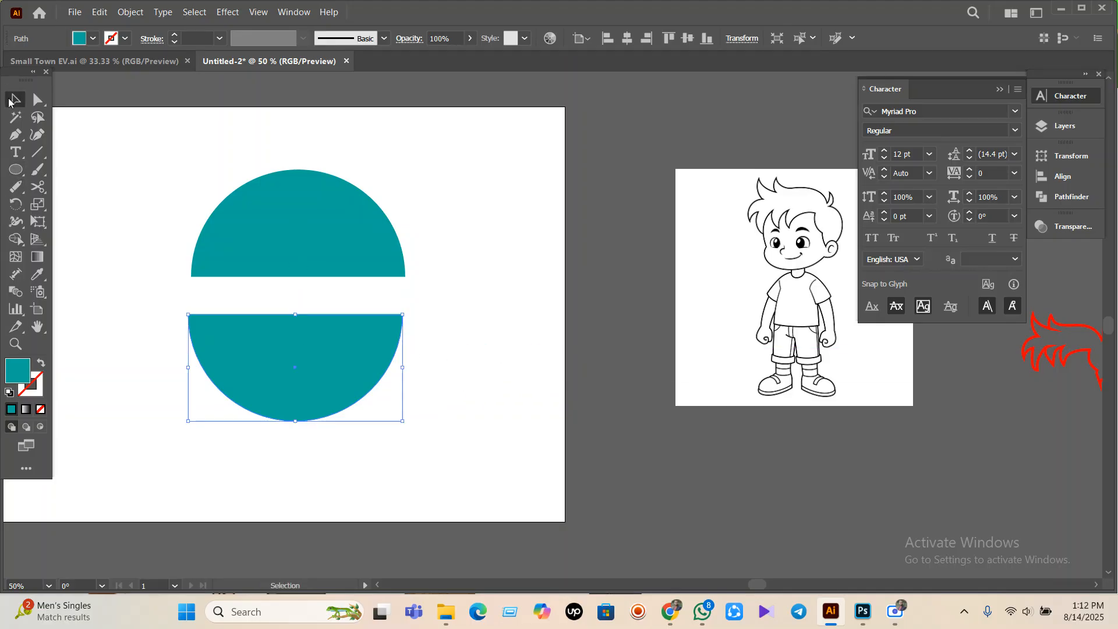
click(40, 410)
click(202, 37)
text(4)
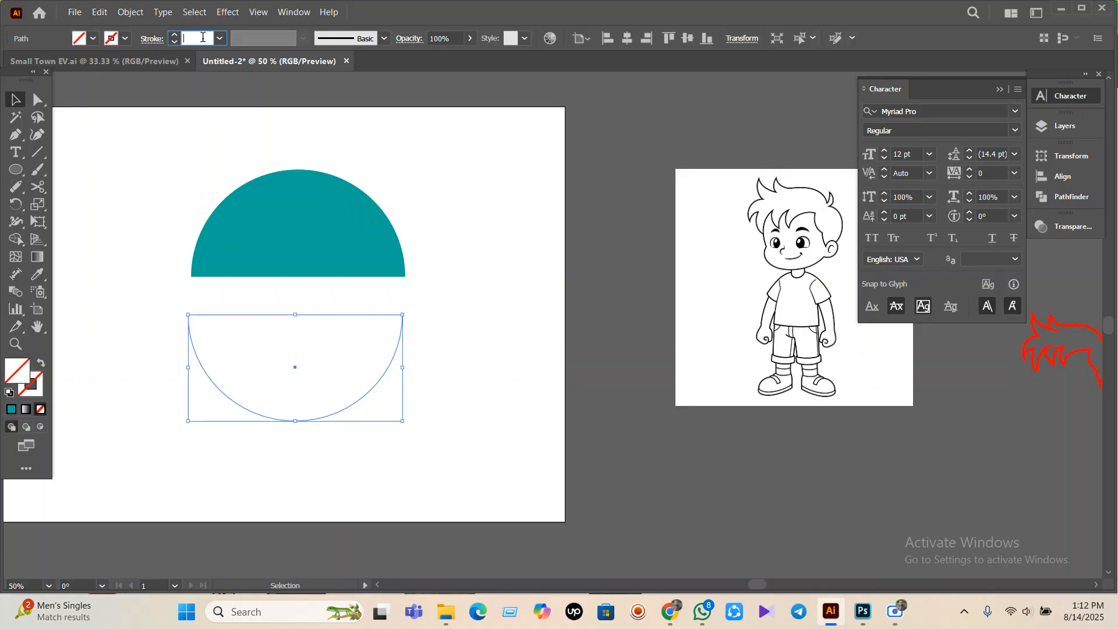
key(Return)
text(18)
key(Return)
click(357, 455)
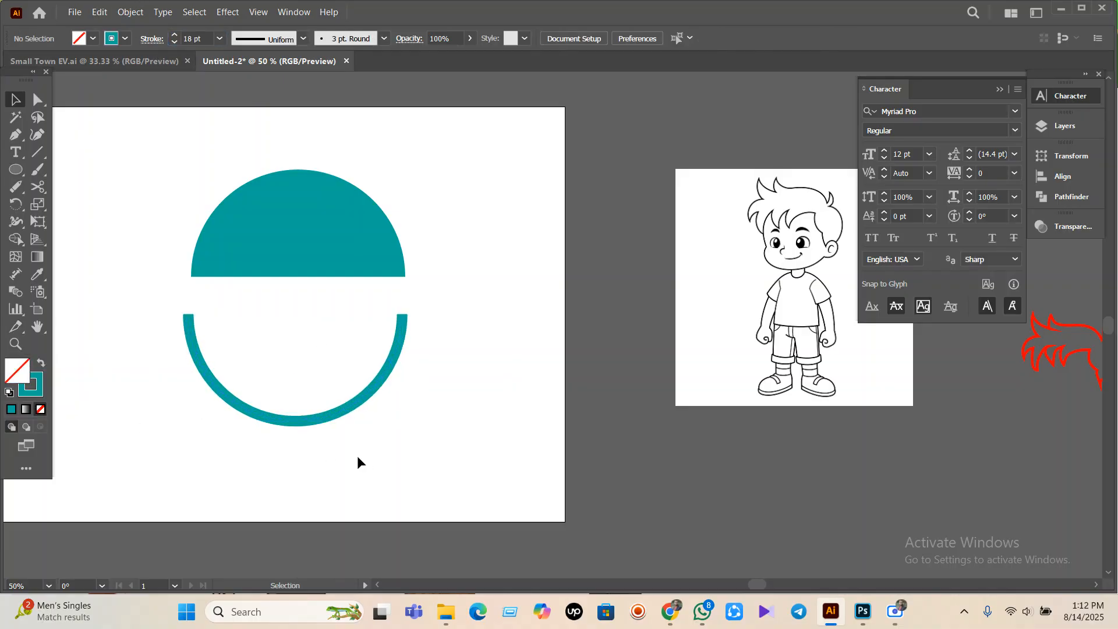
- Cut the stroked arc at its lowest point with the Scissors tool
scroll(358, 453, up, 3)
drag(358, 456, 214, 264)
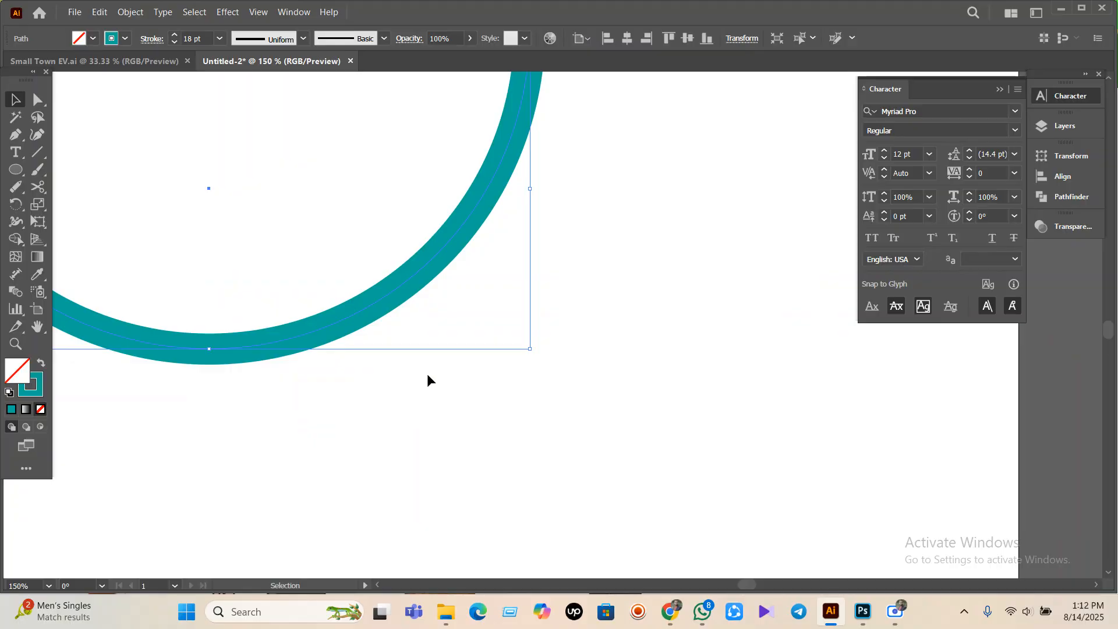
key(c)
click(210, 348)
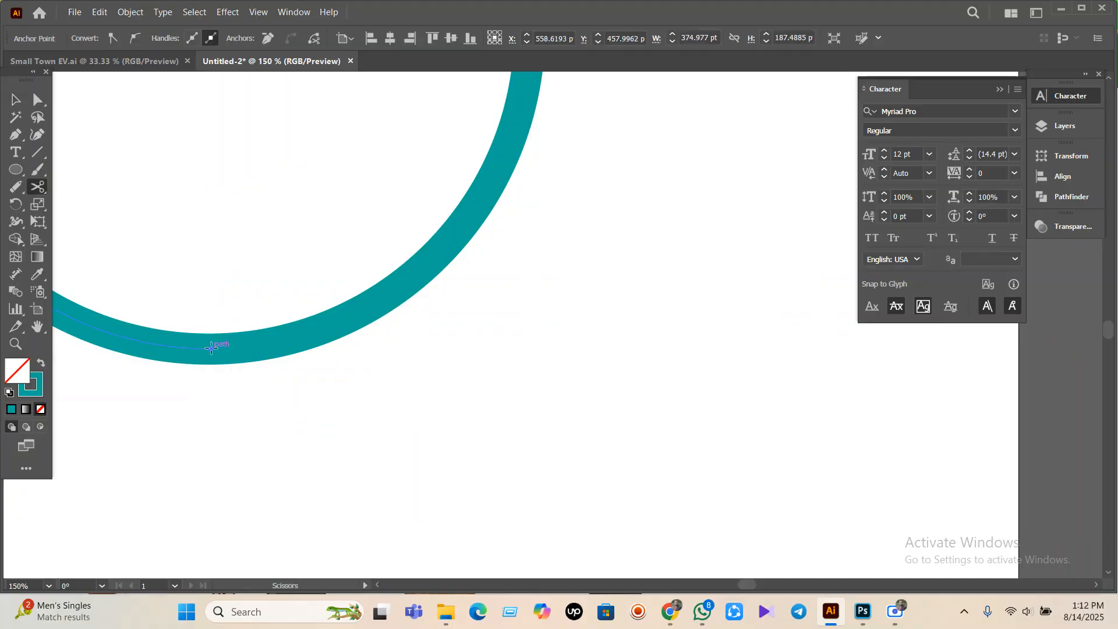
- Move the right-hand quarter arc horizontally away from the left one
click(16, 100)
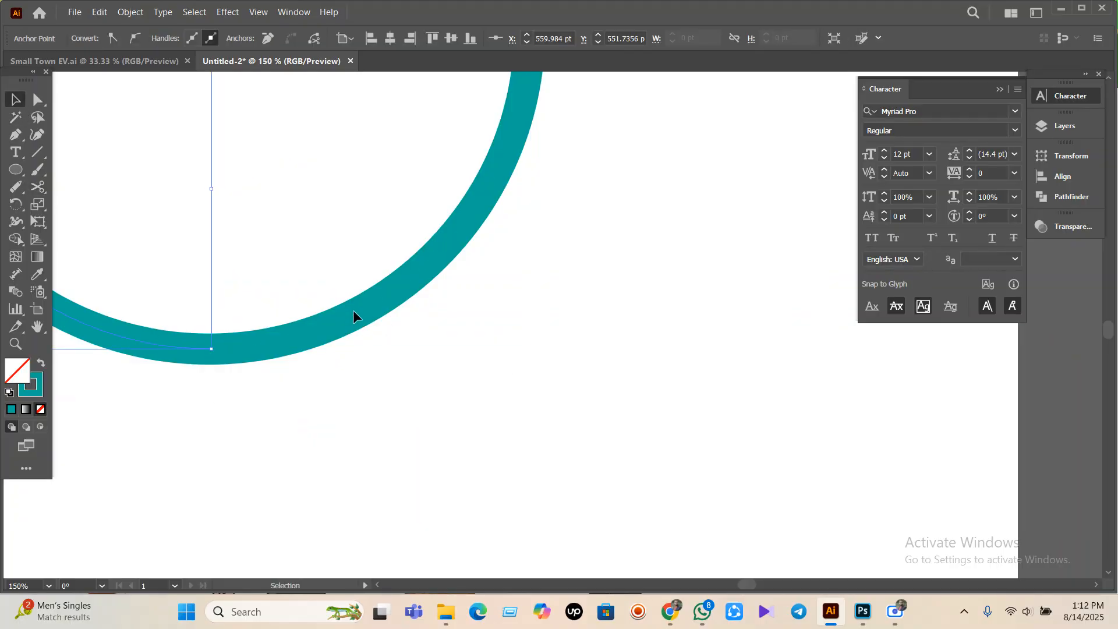
click(434, 316)
scroll(446, 376, down, 2)
click(428, 336)
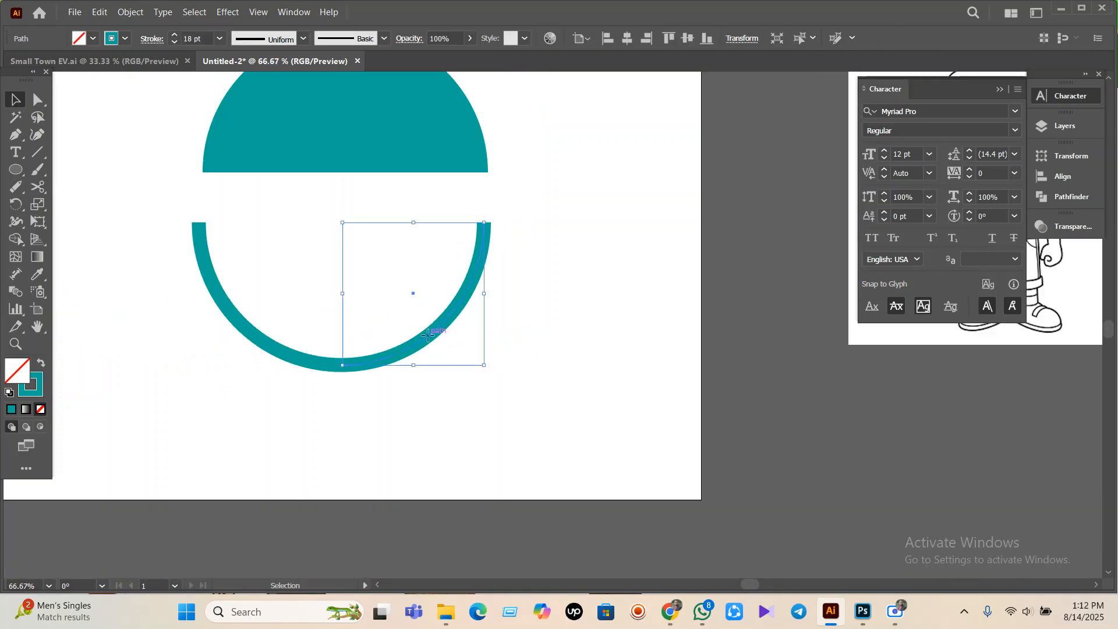
drag(428, 336, 549, 340)
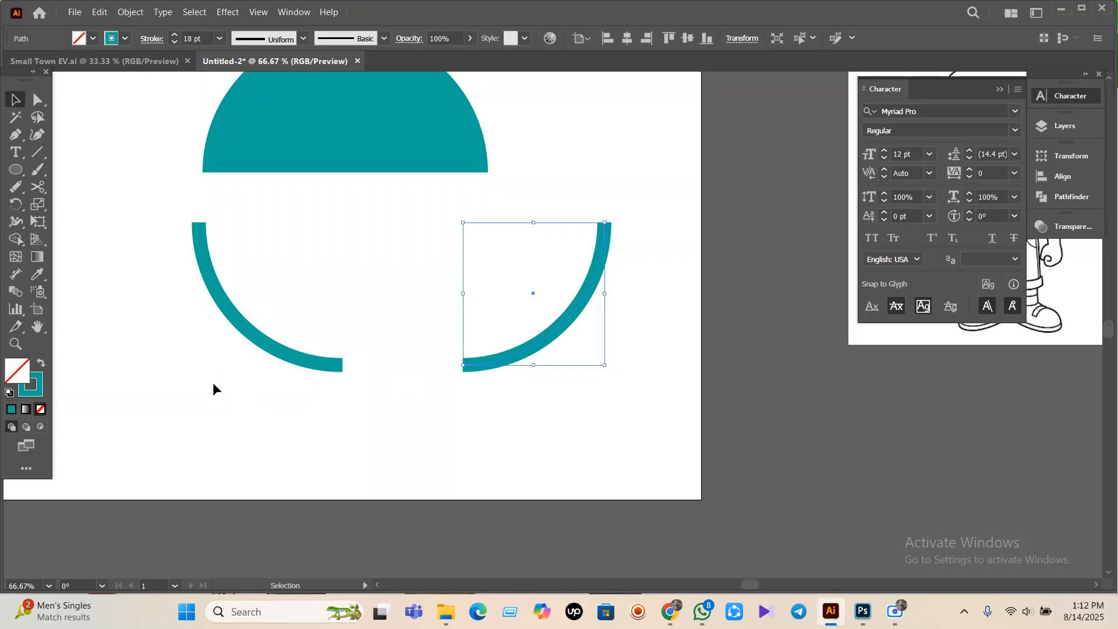
- Delete both quarter arcs and draw a teal-stroked circle without fill below the half circle
drag(250, 384, 483, 321)
key(Delete)
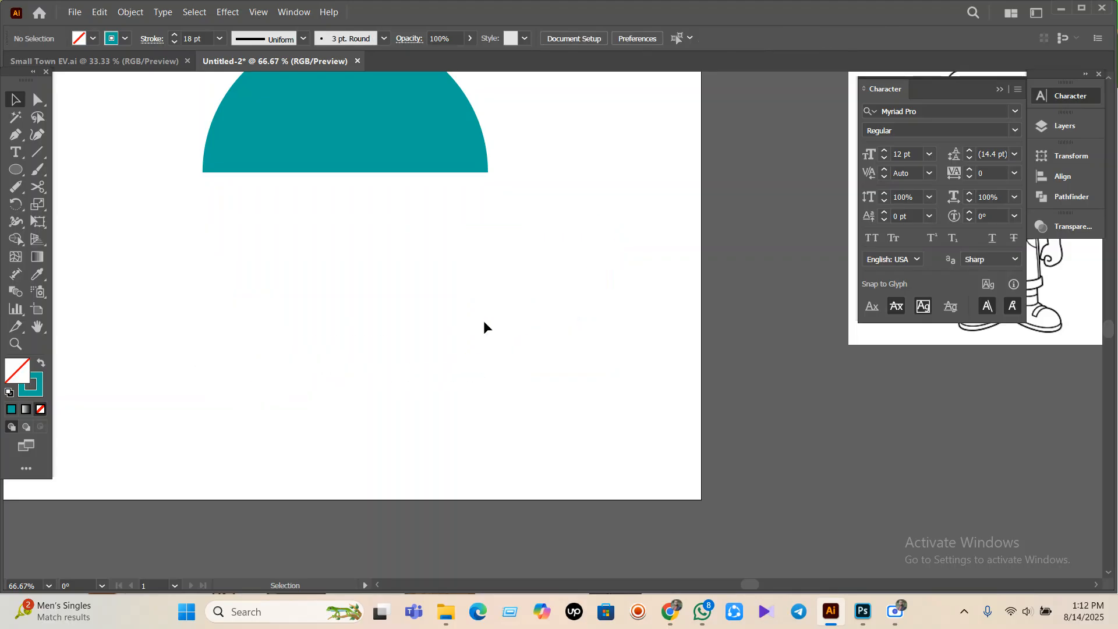
drag(47, 191, 51, 202)
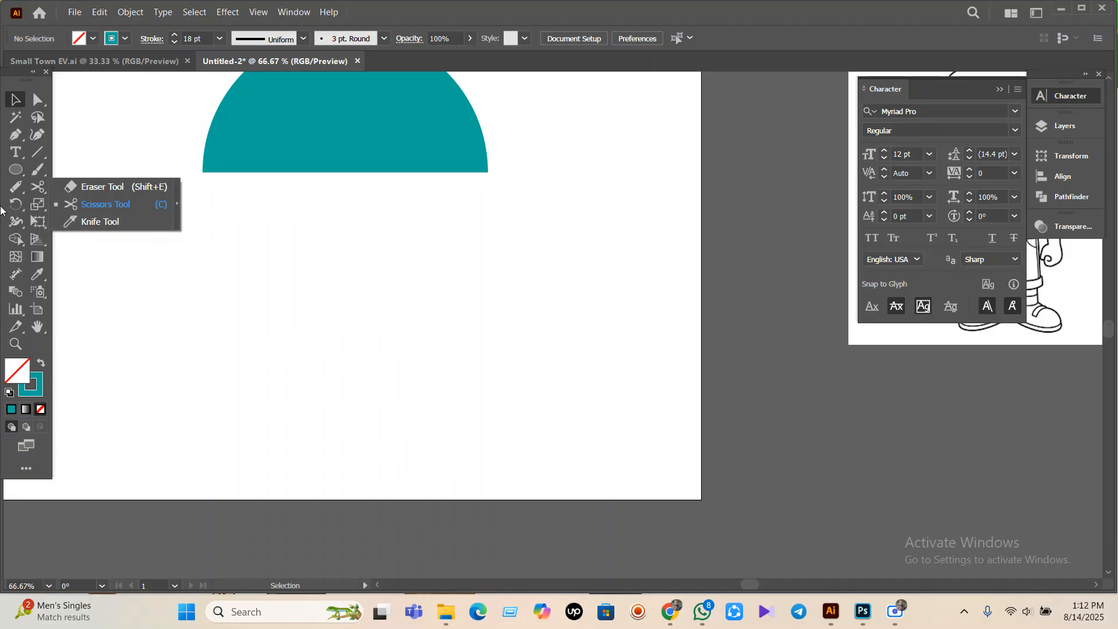
click(15, 170)
drag(412, 344, 459, 414)
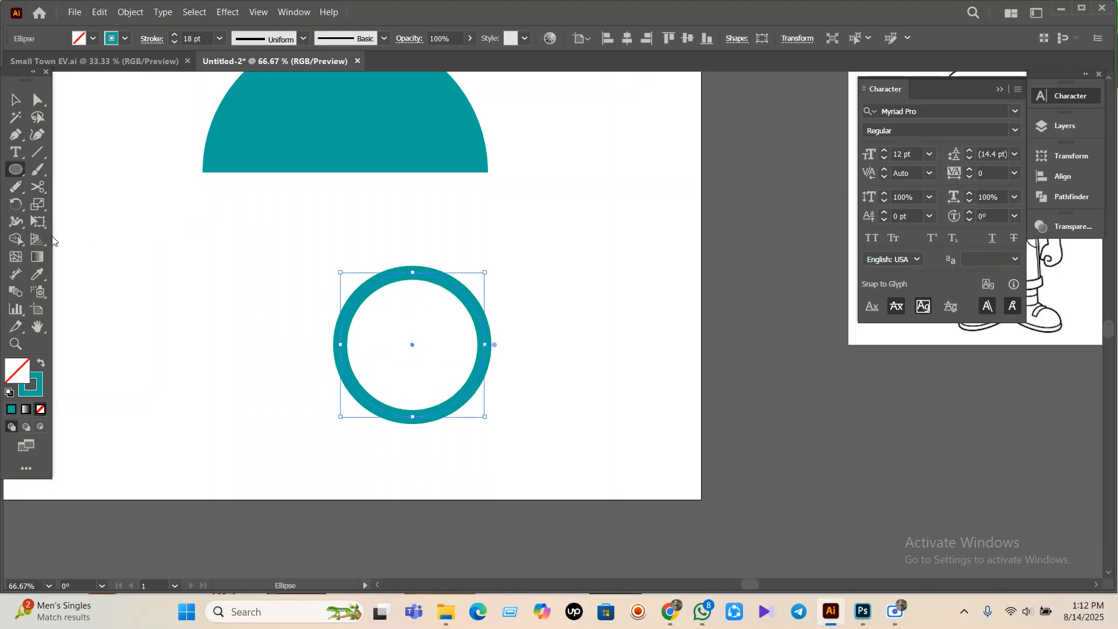
- Slice the stroked circle across its middle with the Knife tool and move the lower half straight down
click(38, 187)
click(97, 223)
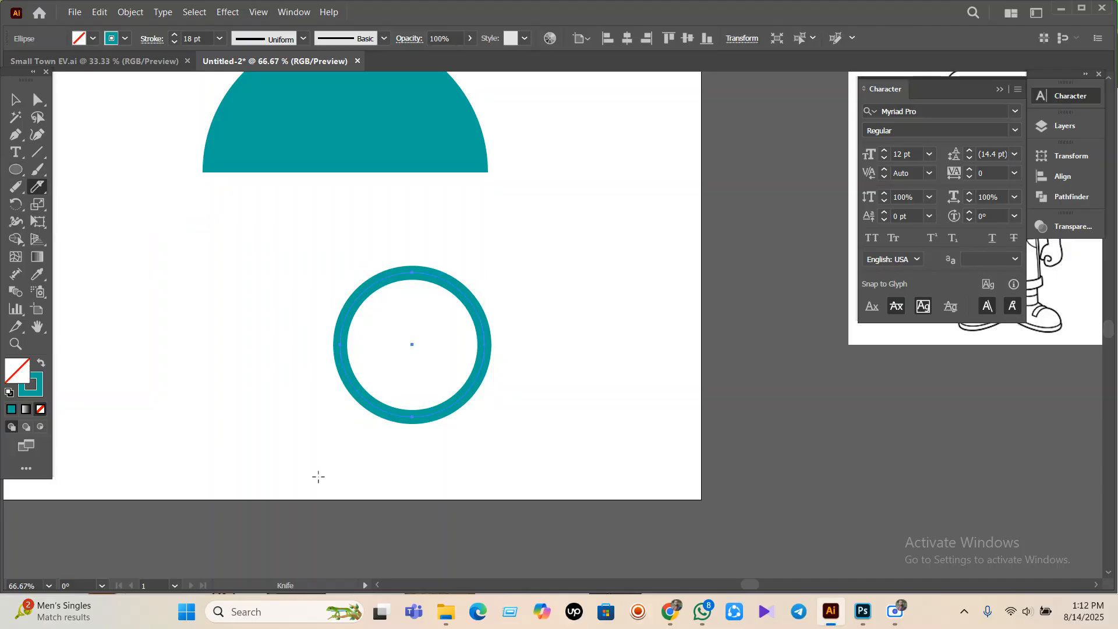
mouse_move(243, 388)
mouse_down()
mouse_move(352, 348)
mouse_move(530, 326)
mouse_move(549, 290)
mouse_up()
click(16, 99)
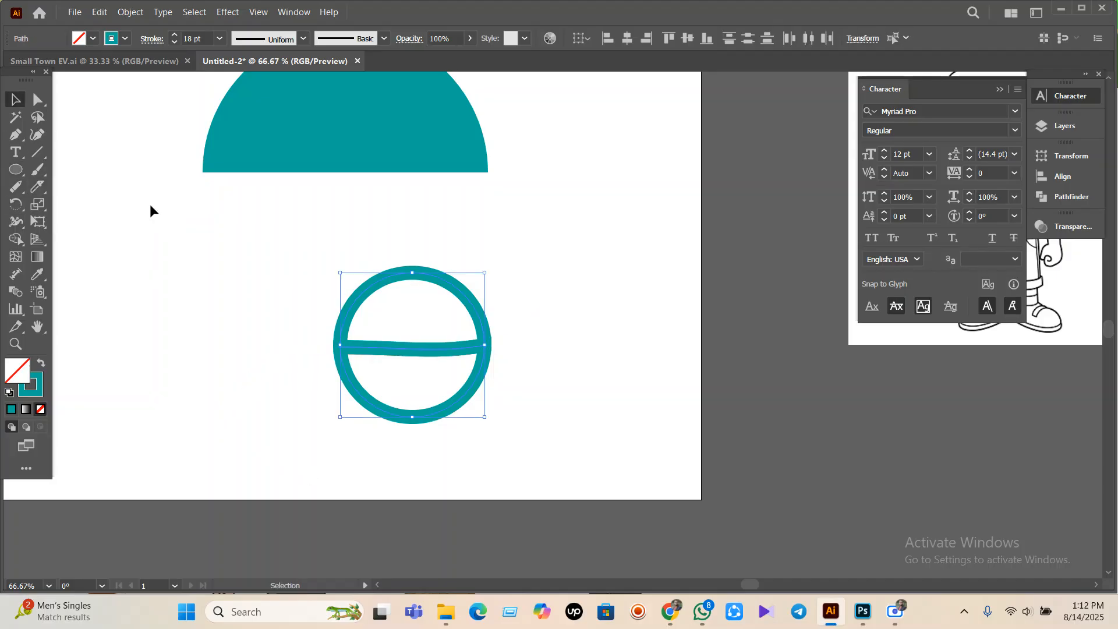
click(299, 437)
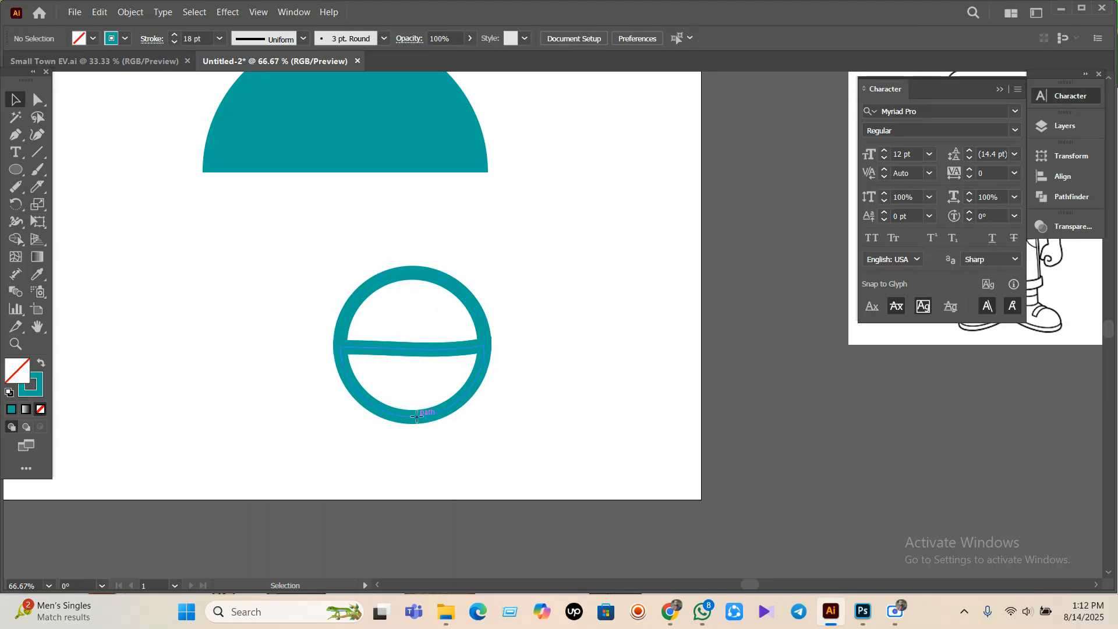
drag(416, 419, 415, 458)
click(411, 257)
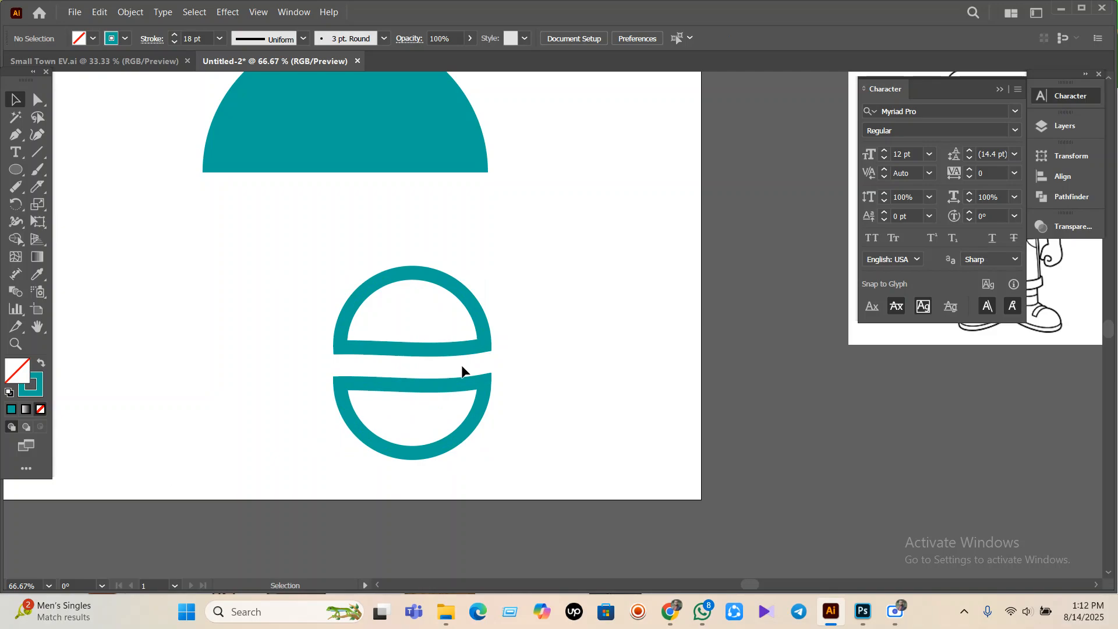
- Delete the two stroked halves and draw a larger circle in their place with a teal fill and no stroke
drag(532, 267, 358, 462)
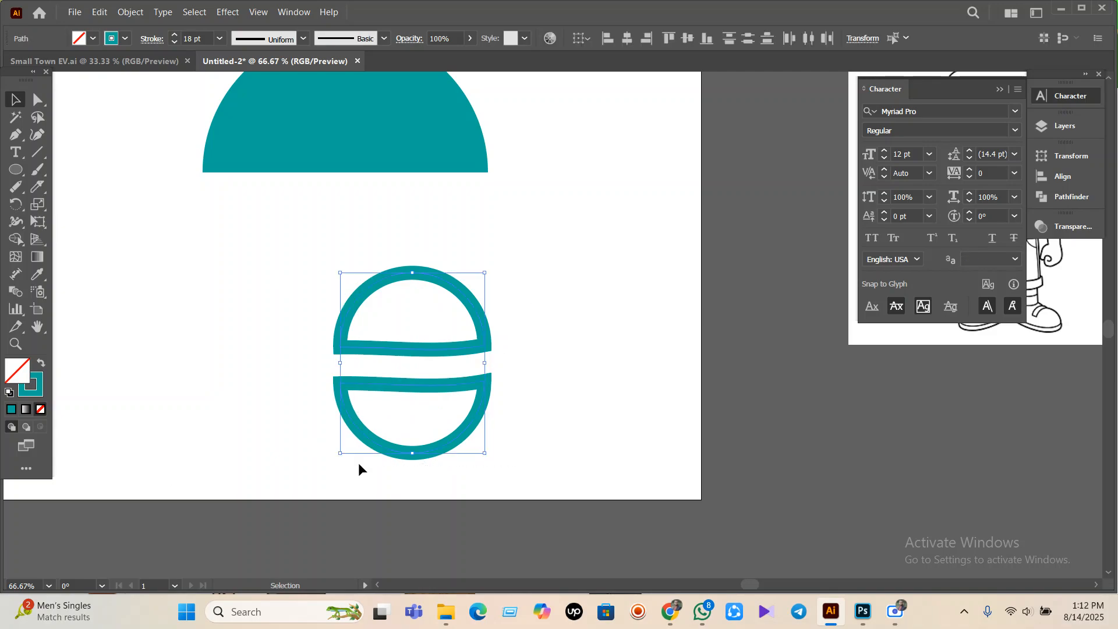
key(Delete)
click(16, 170)
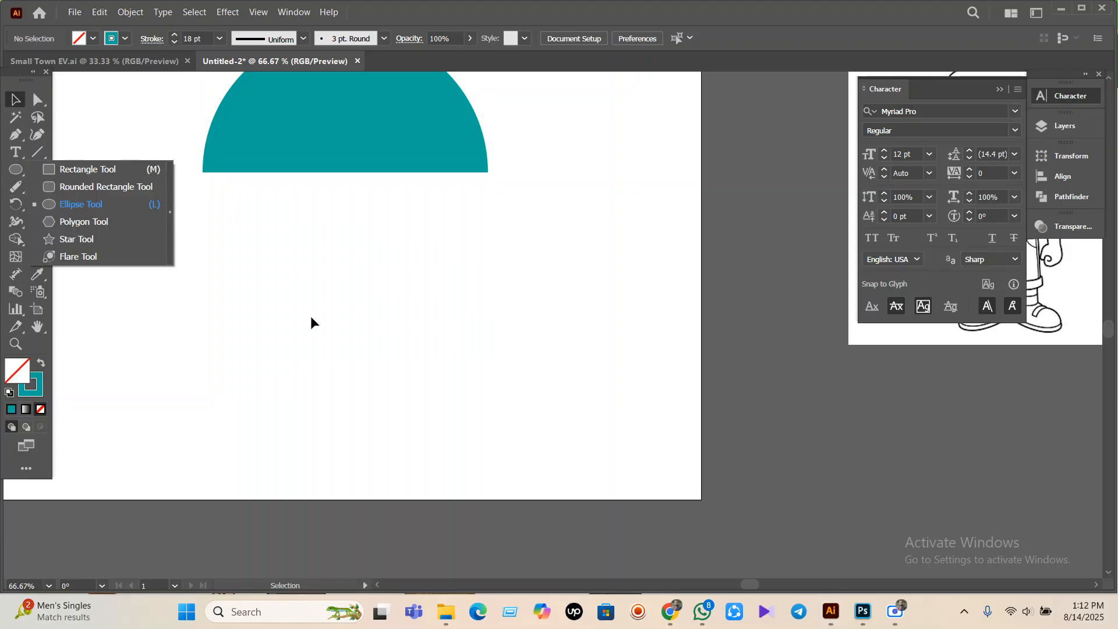
click(349, 312)
key(l)
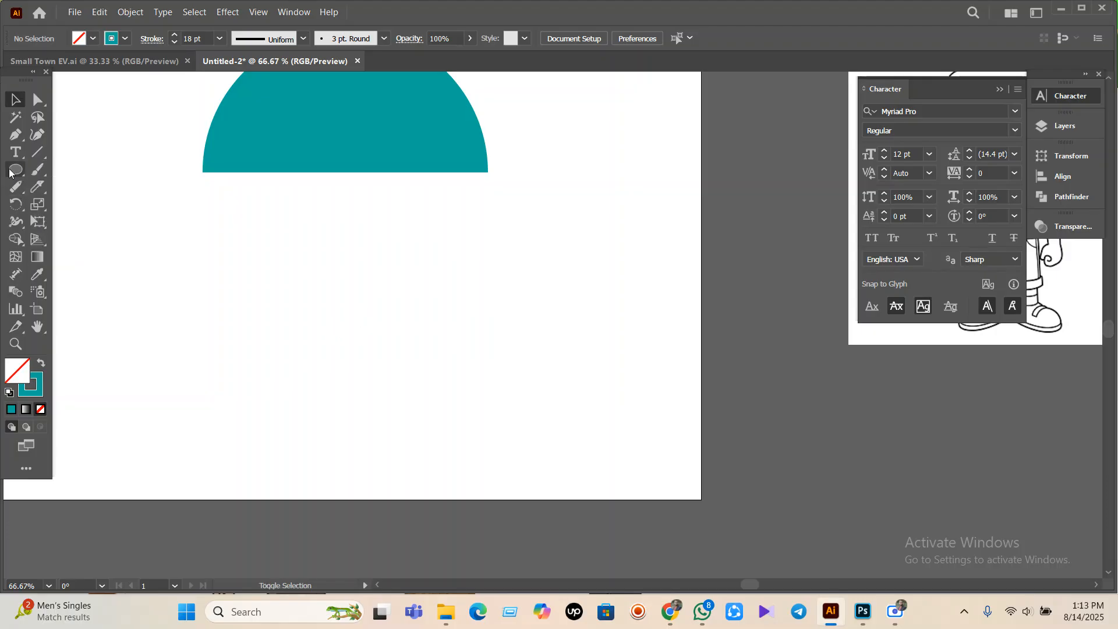
drag(365, 322, 409, 422)
click(42, 363)
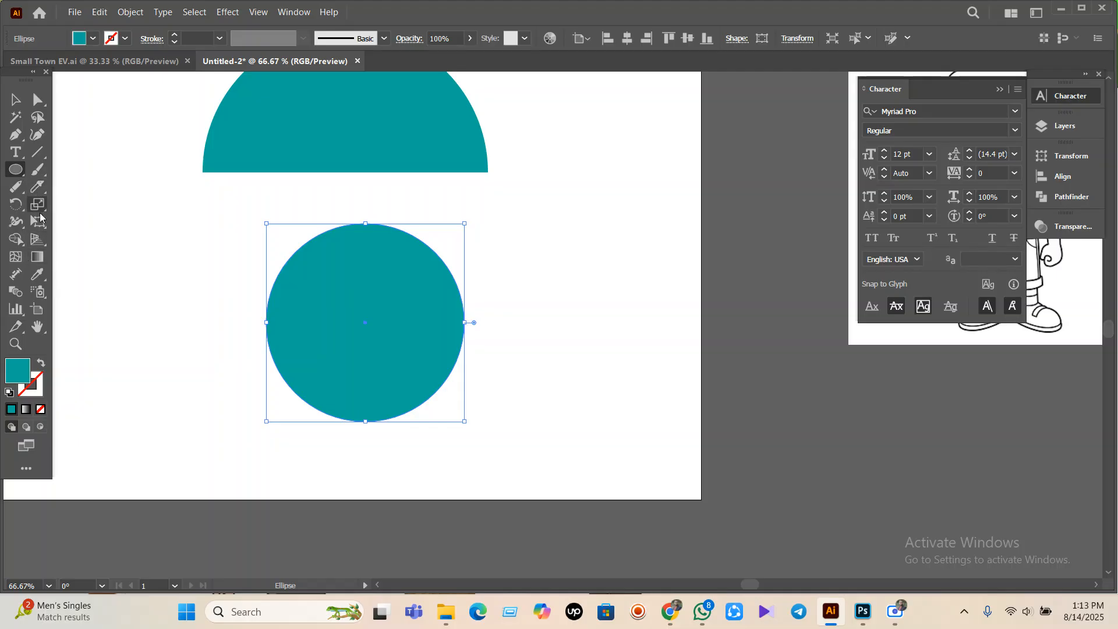
- Cut the filled circle along a wavy horizontal line with the Knife tool and move the two pieces apart vertically
click(35, 188)
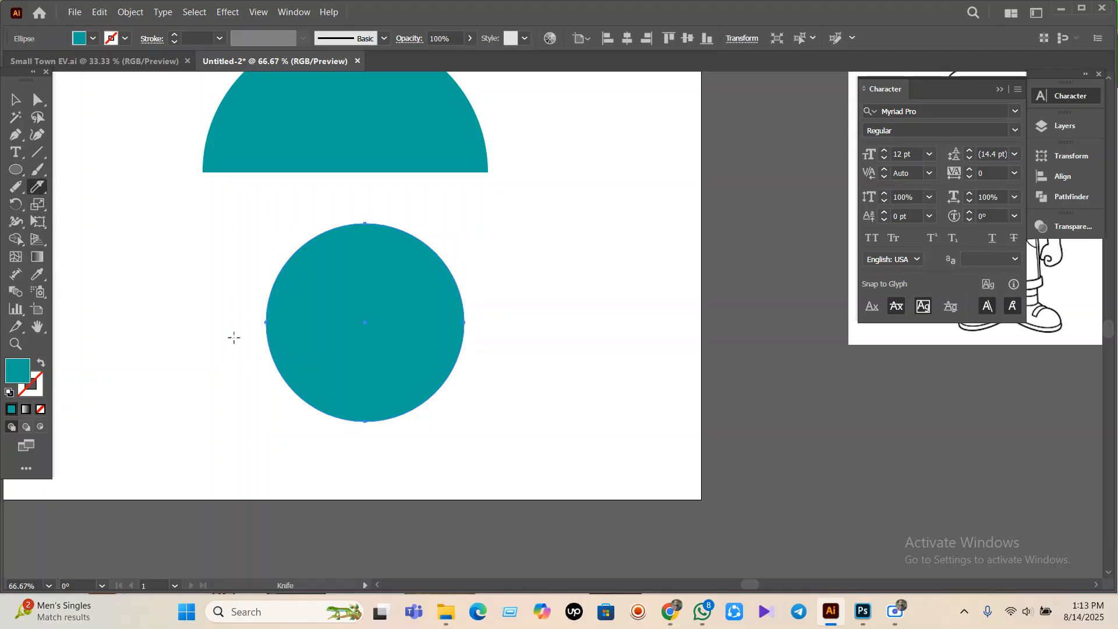
mouse_move(234, 337)
mouse_down()
mouse_move(263, 318)
mouse_move(464, 334)
mouse_move(527, 292)
mouse_up()
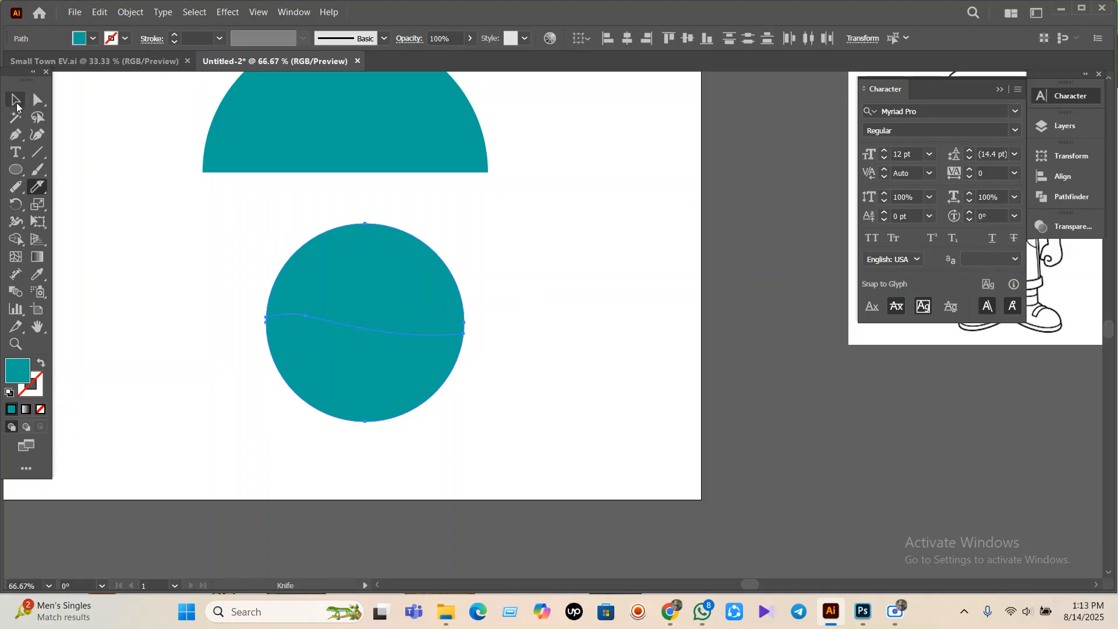
click(16, 104)
click(572, 512)
drag(324, 372, 318, 439)
drag(338, 303, 349, 274)
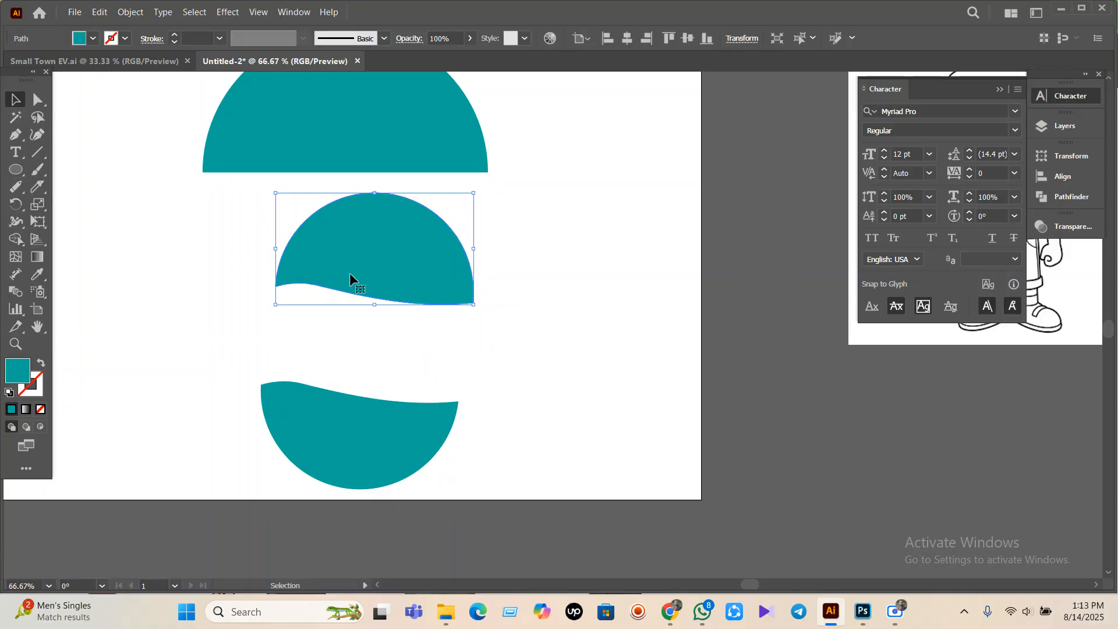
- Delete the large half circle and both knife-cut pieces to clear the artboard
drag(582, 142, 331, 456)
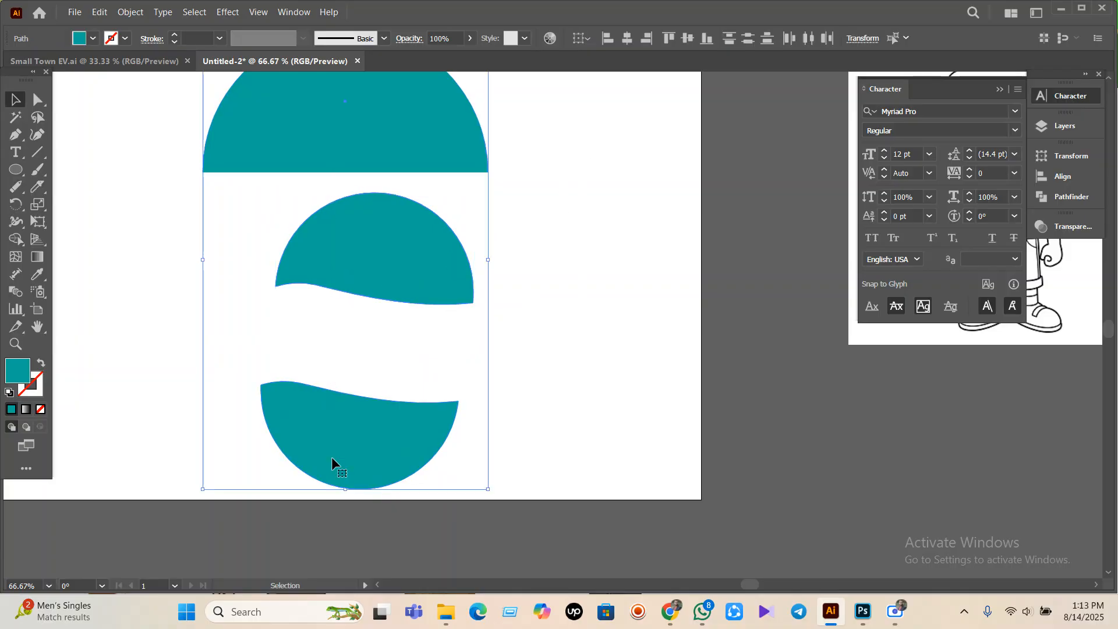
key(Delete)
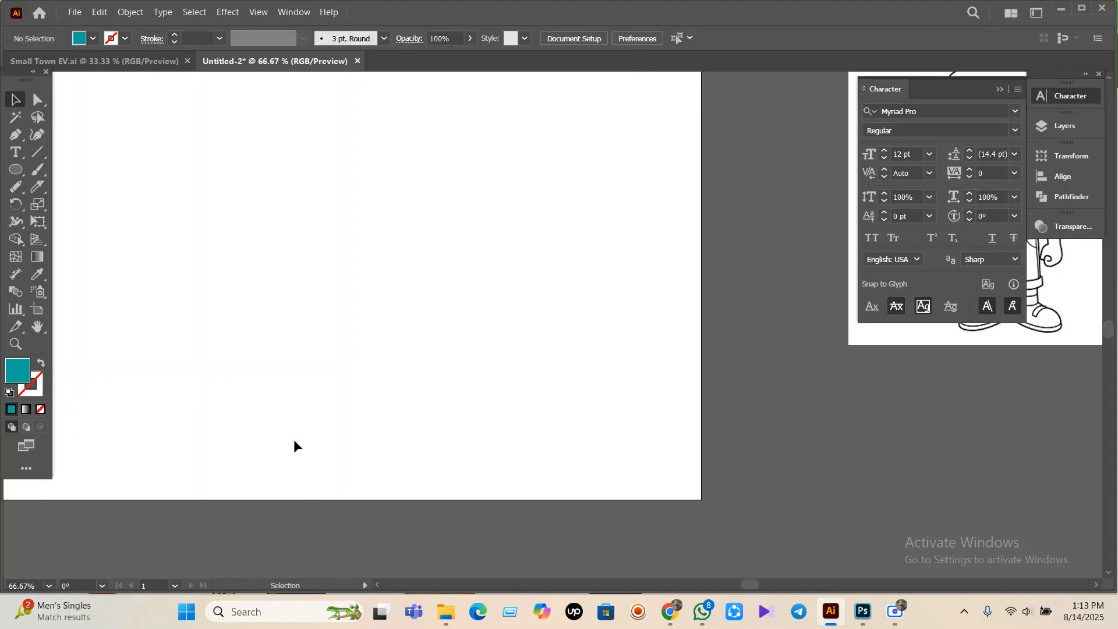
drag(294, 441, 354, 520)
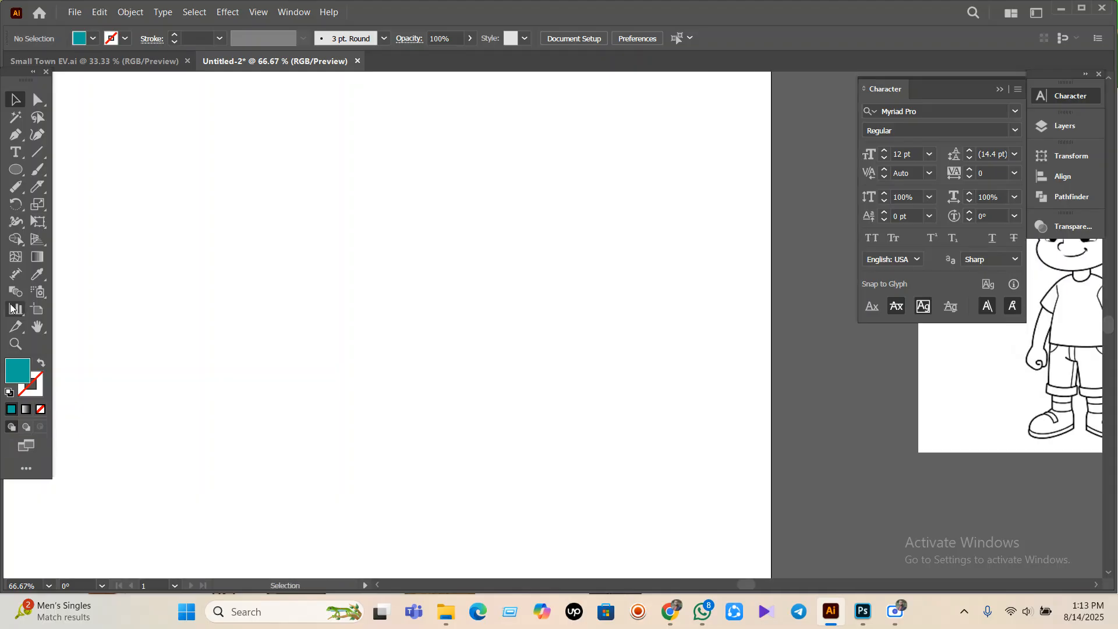
click(30, 192)
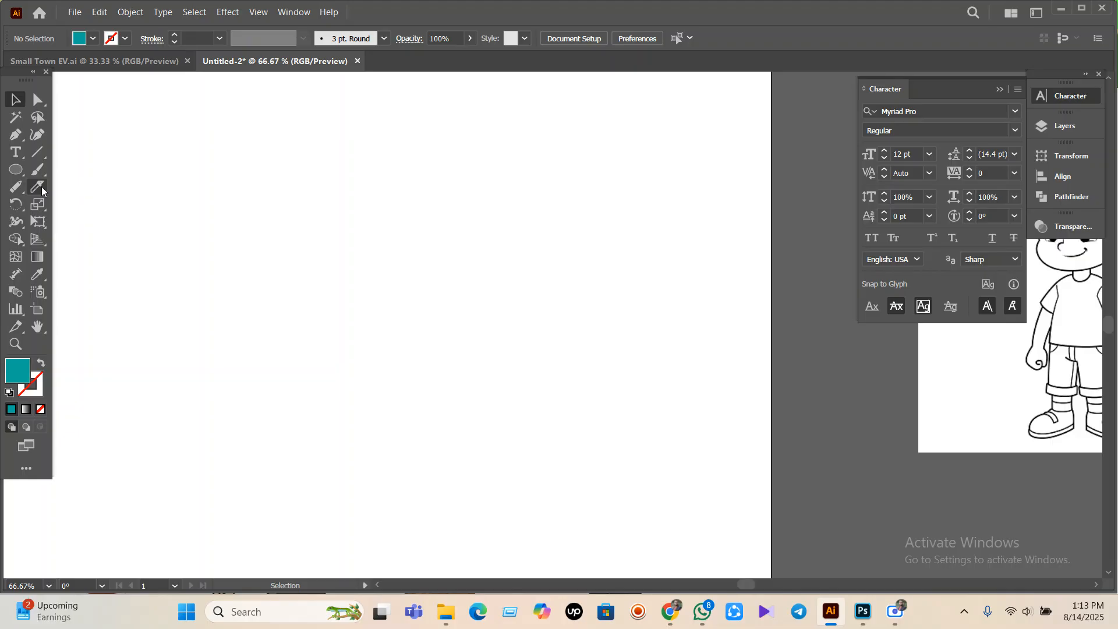
click(15, 204)
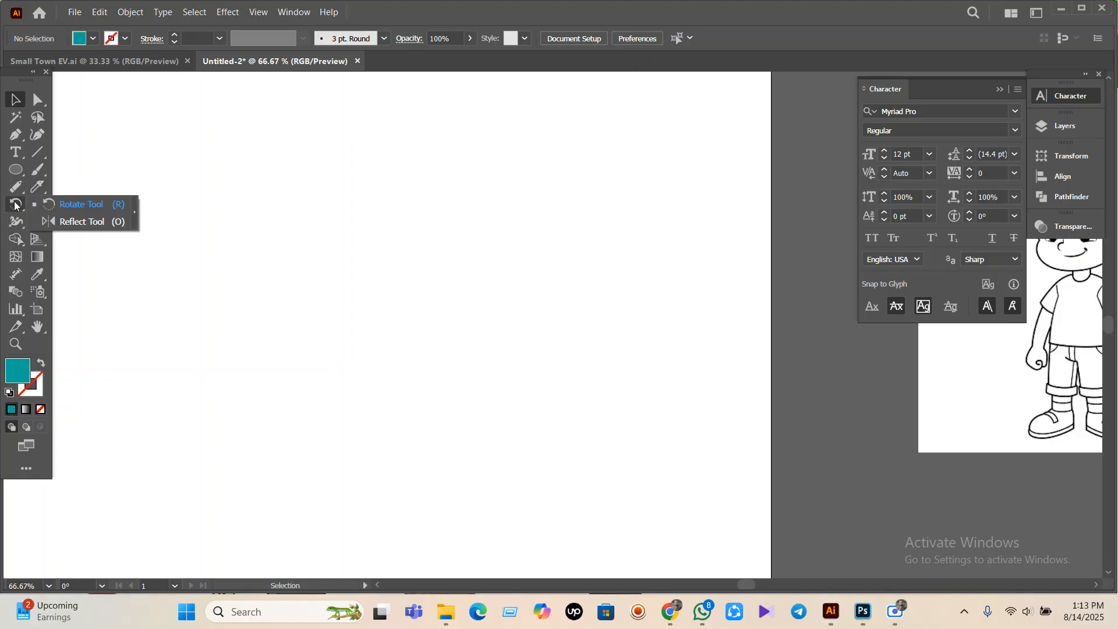
click(16, 170)
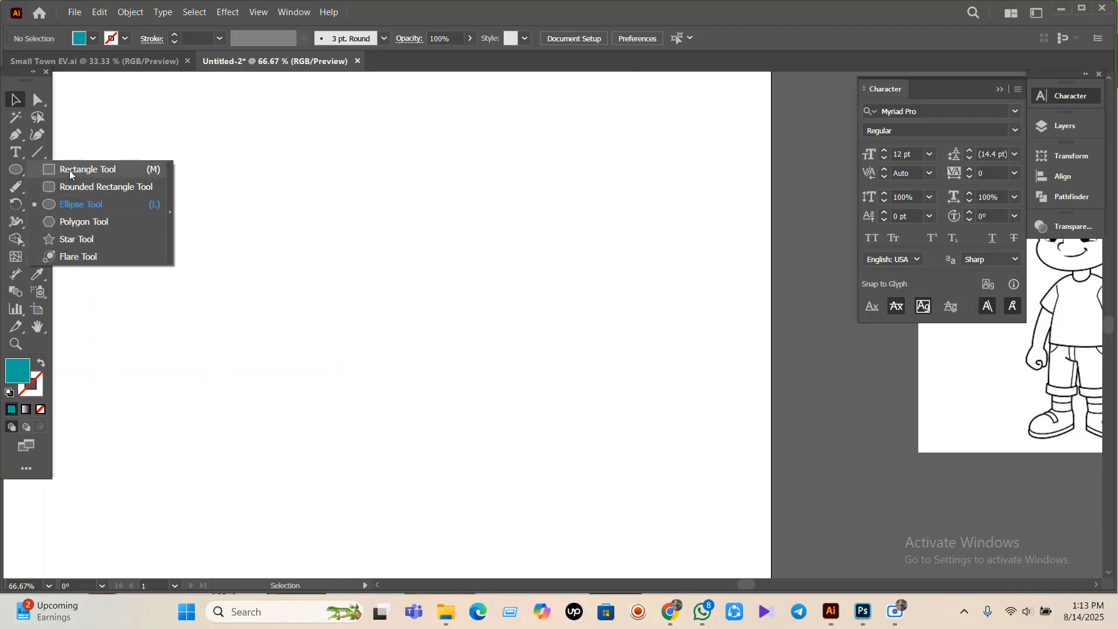
- Draw a vertical line with the Line Segment tool and give it a 19 pt teal stroke
click(37, 152)
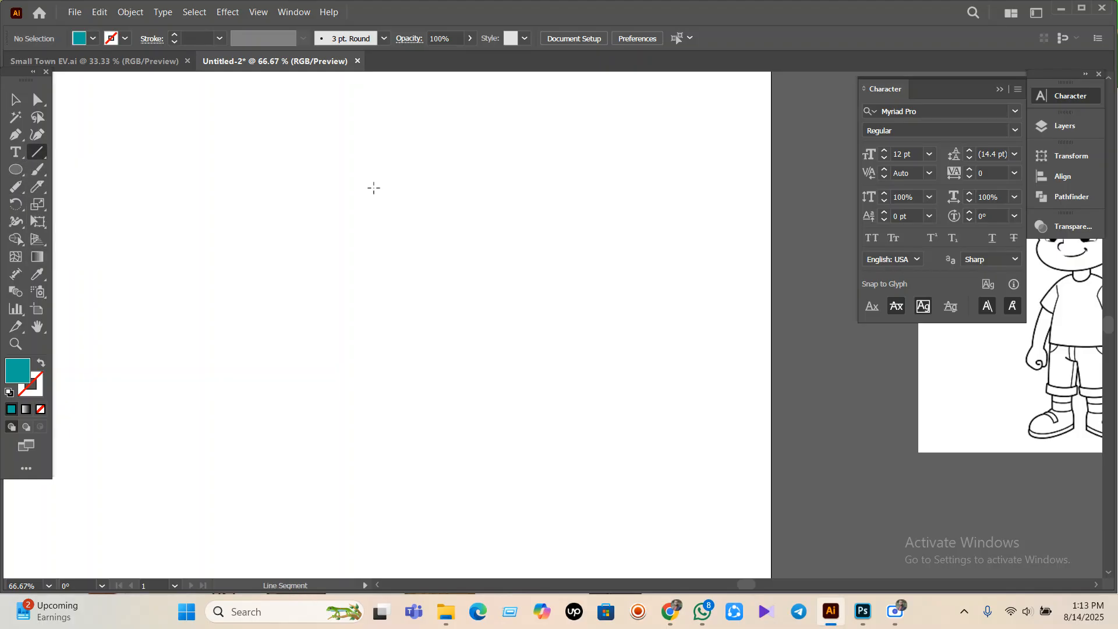
drag(332, 159, 361, 429)
click(15, 99)
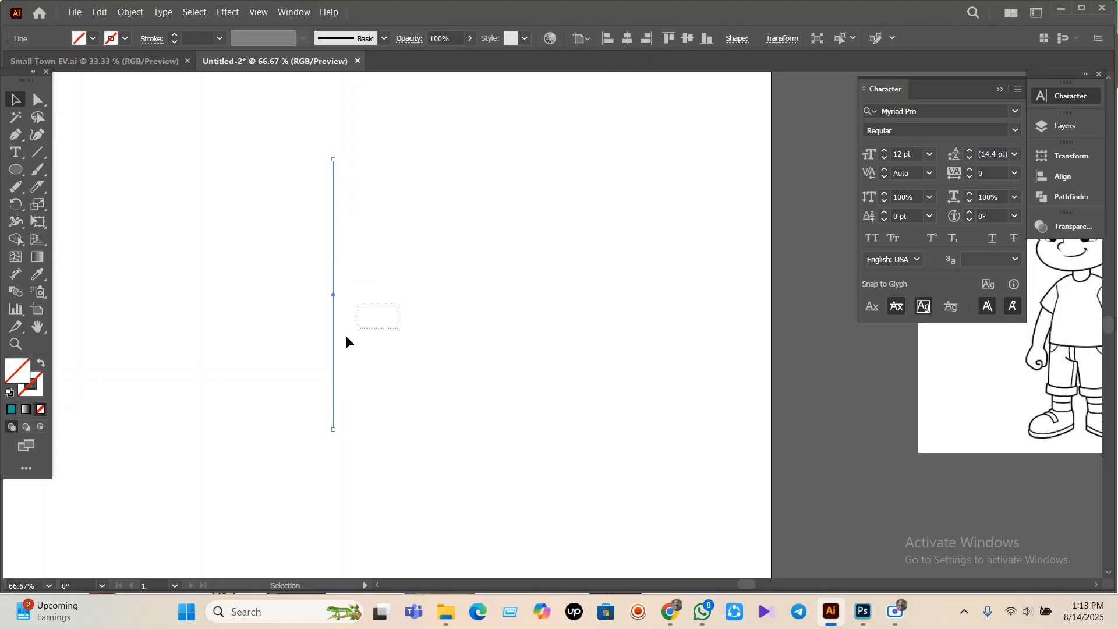
click(201, 37)
text(19)
key(Return)
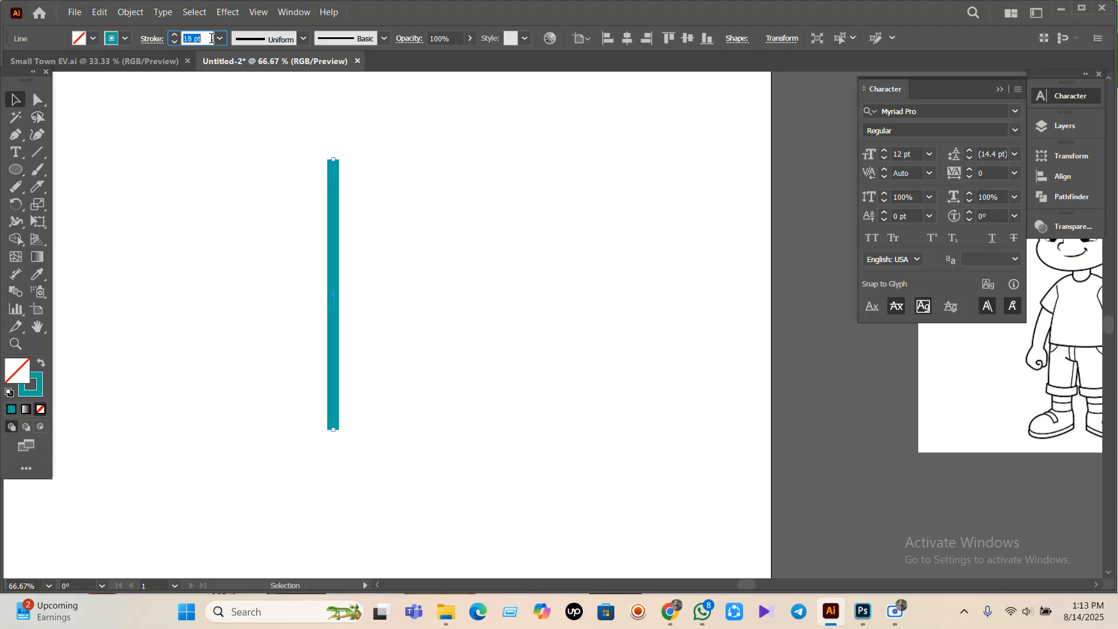
- Apply the triangular width profile to the vertical line so it tapers to a point at its lower end
click(273, 40)
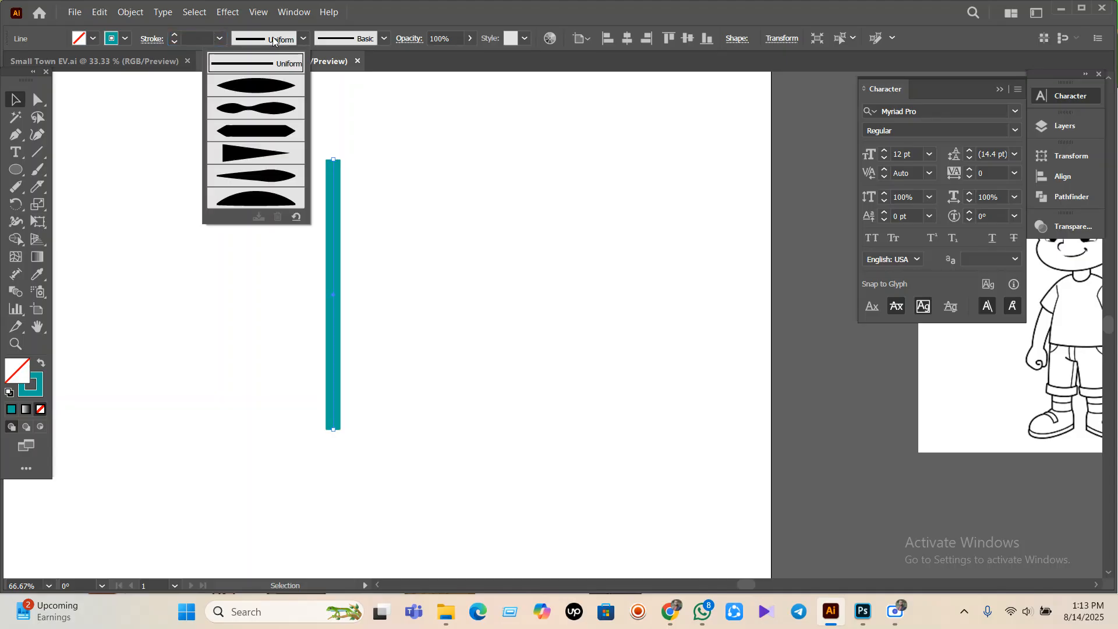
click(286, 191)
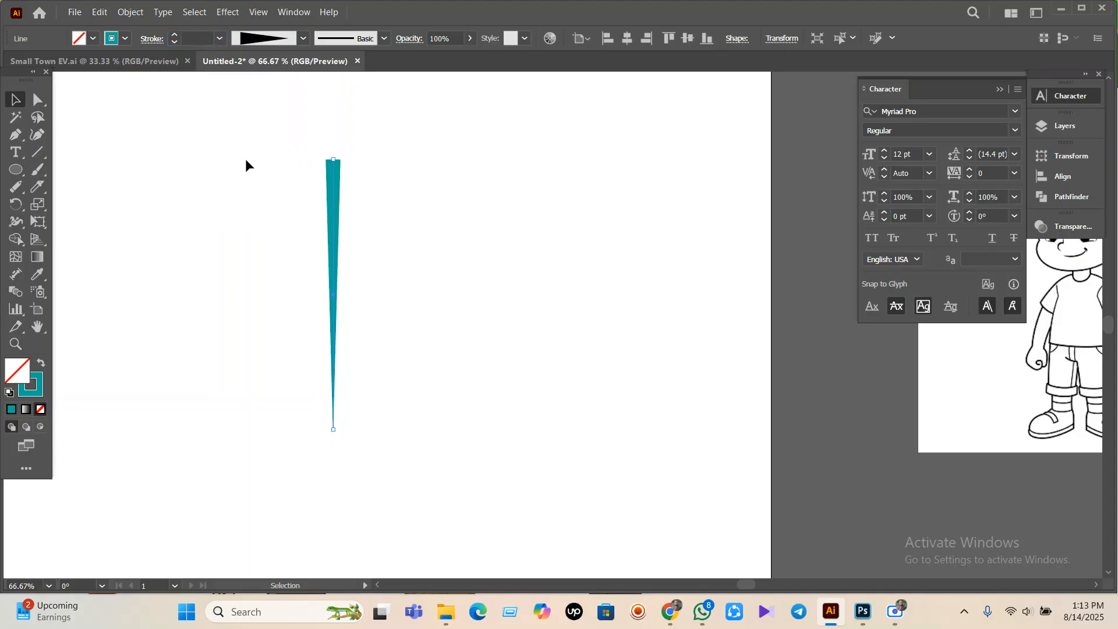
click(424, 240)
- Move the tapered line to the upper middle of the artboard
drag(357, 351, 425, 342)
scroll(361, 317, down, 3)
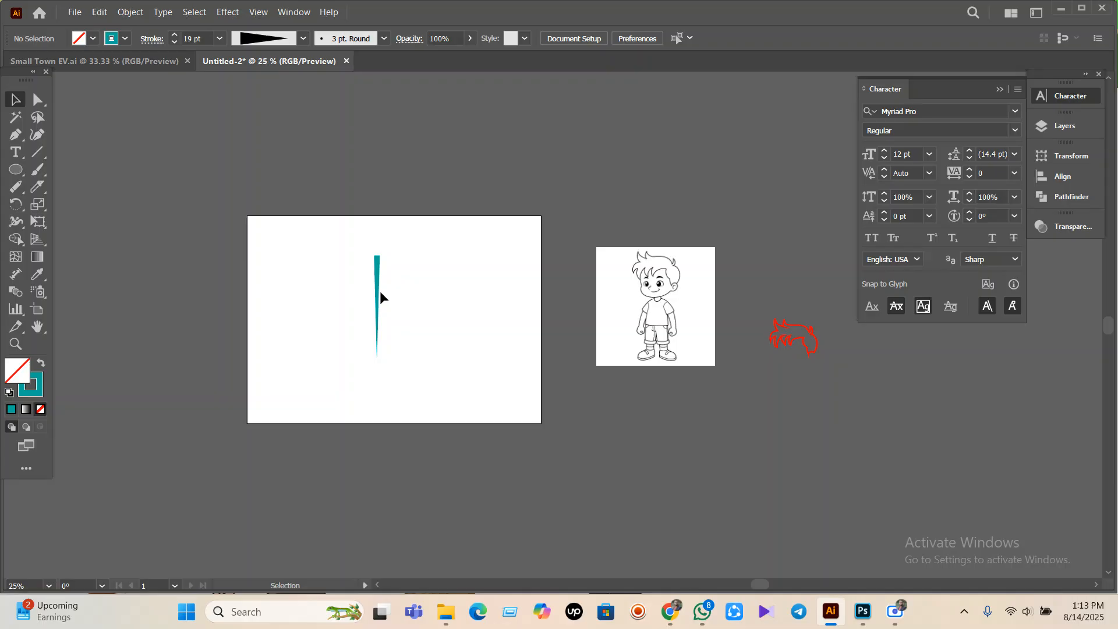
drag(380, 289, 387, 287)
scroll(387, 287, up, 2)
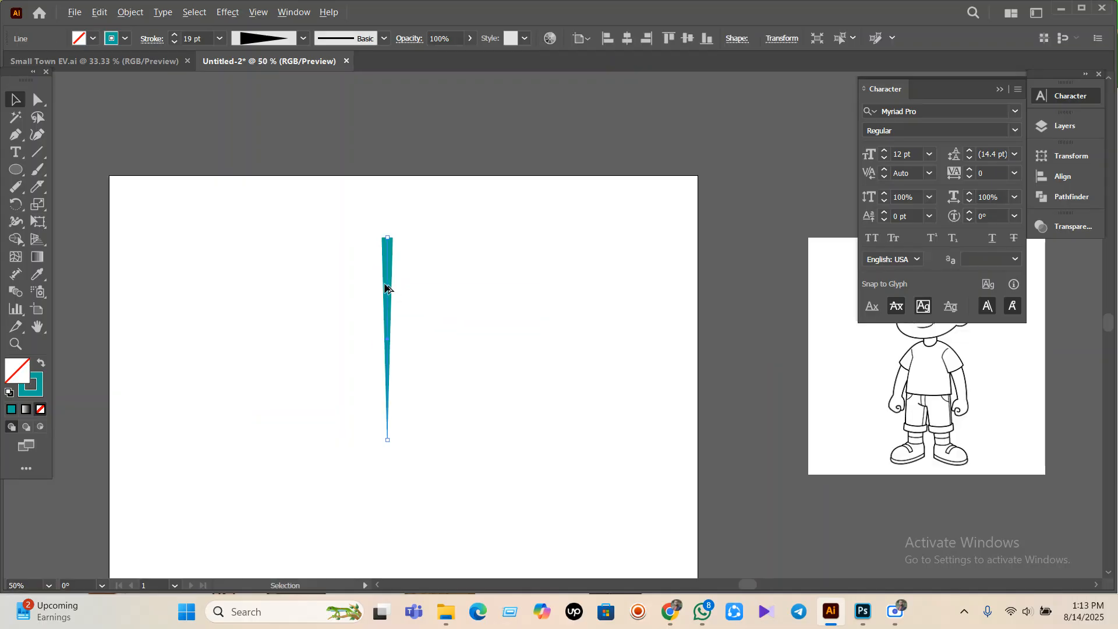
scroll(370, 330, down, 2)
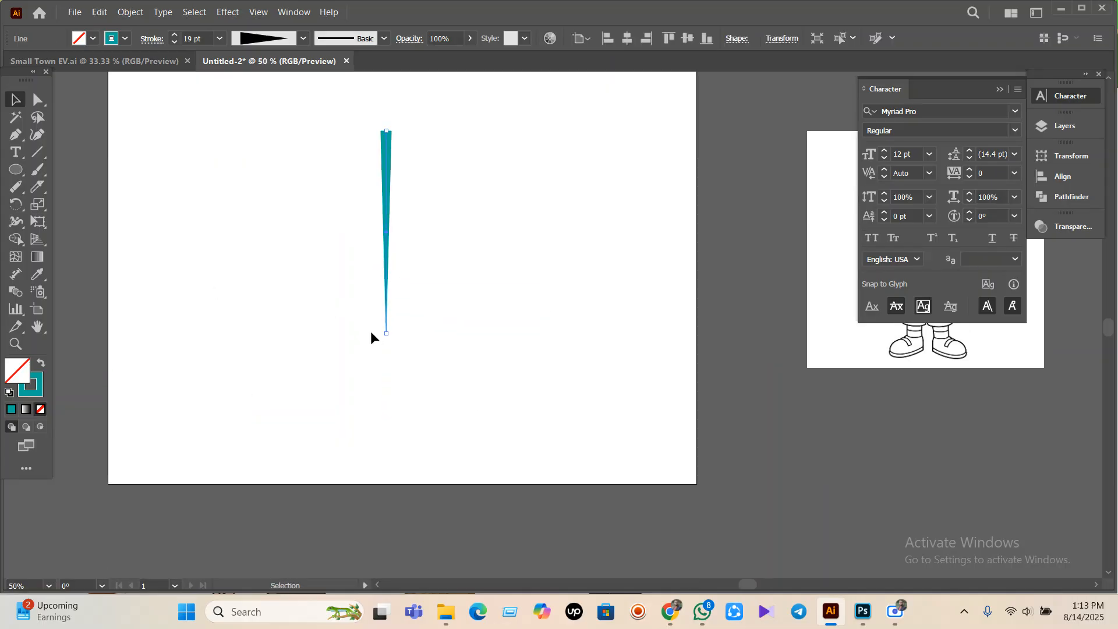
scroll(399, 254, up, 1)
drag(387, 246, 390, 223)
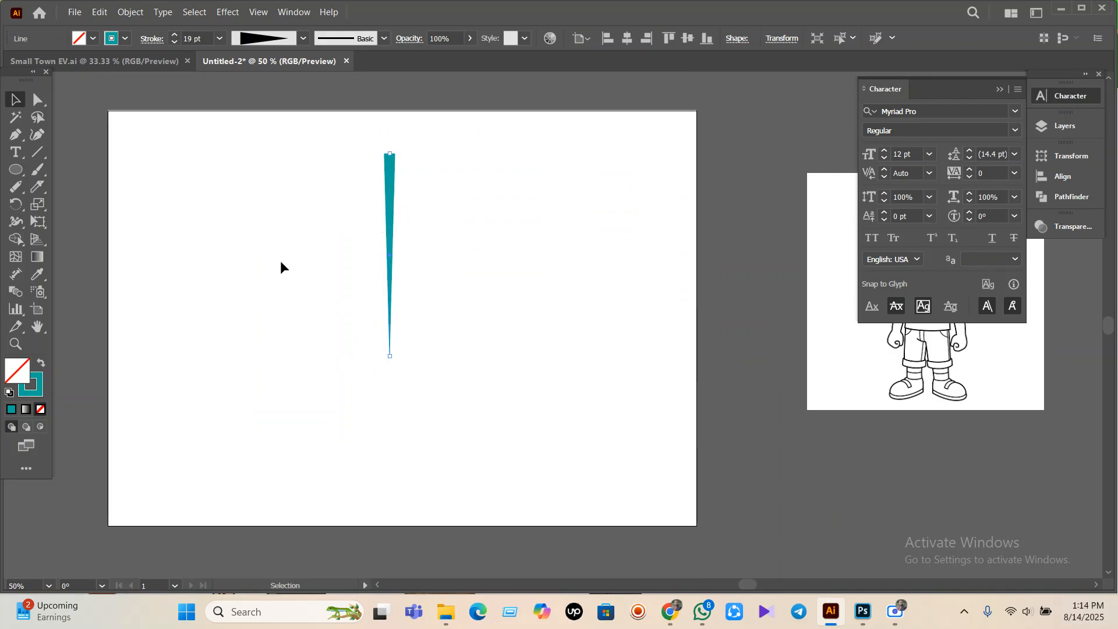
- Rotate a copy of the tapered line clockwise around a pivot just below its tip and repeat the transformation to form a full sunburst
click(14, 205)
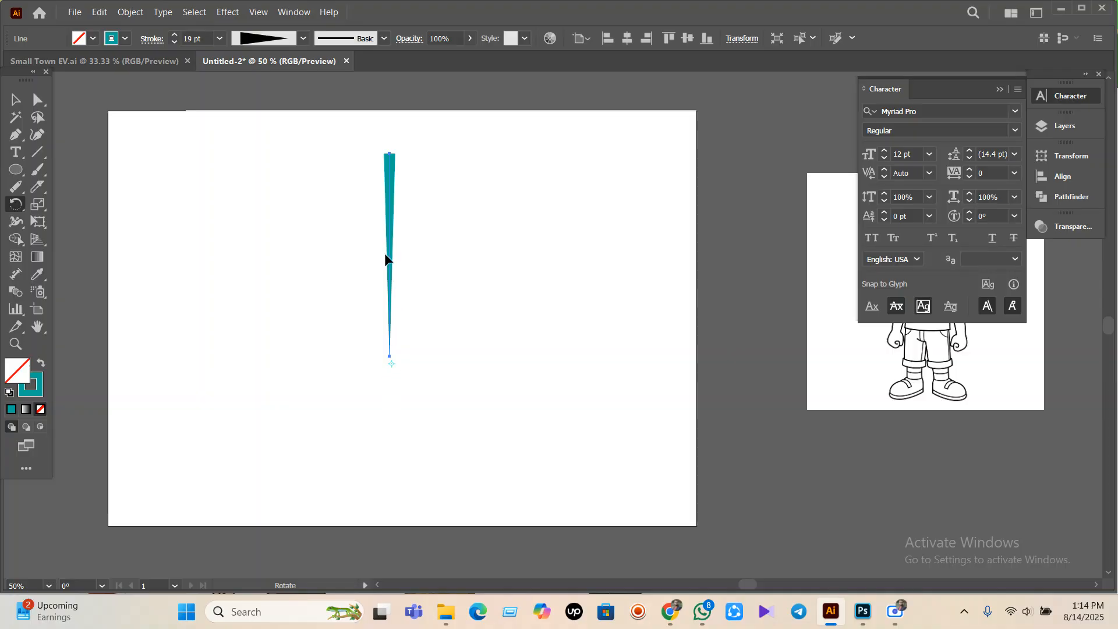
drag(393, 255, 402, 268)
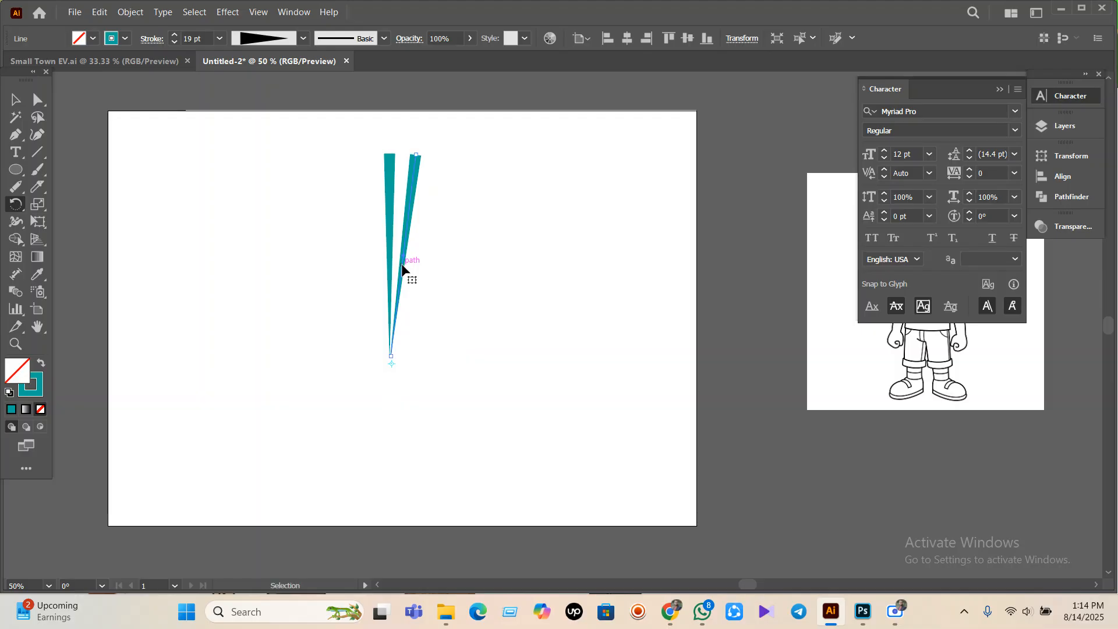
key(ctrl+d)
key(ctrl+d)
key(ctrl+d)
key(ctrl+d)
key(ctrl+d)
key(ctrl+d)
key(ctrl+d)
key(ctrl+d)
key(ctrl+d)
key(ctrl+d)
key(ctrl+d)
key(ctrl+d)
key(ctrl+d)
key(ctrl+d)
key(ctrl+d)
key(ctrl+d)
key(ctrl+d)
key(ctrl+d)
key(ctrl+d)
key(ctrl+d)
key(ctrl+d)
key(ctrl+d)
key(ctrl+d)
key(ctrl+d)
key(ctrl+d)
key(ctrl+d)
key(ctrl+d)
key(ctrl+d)
key(ctrl+d)
key(ctrl+d)
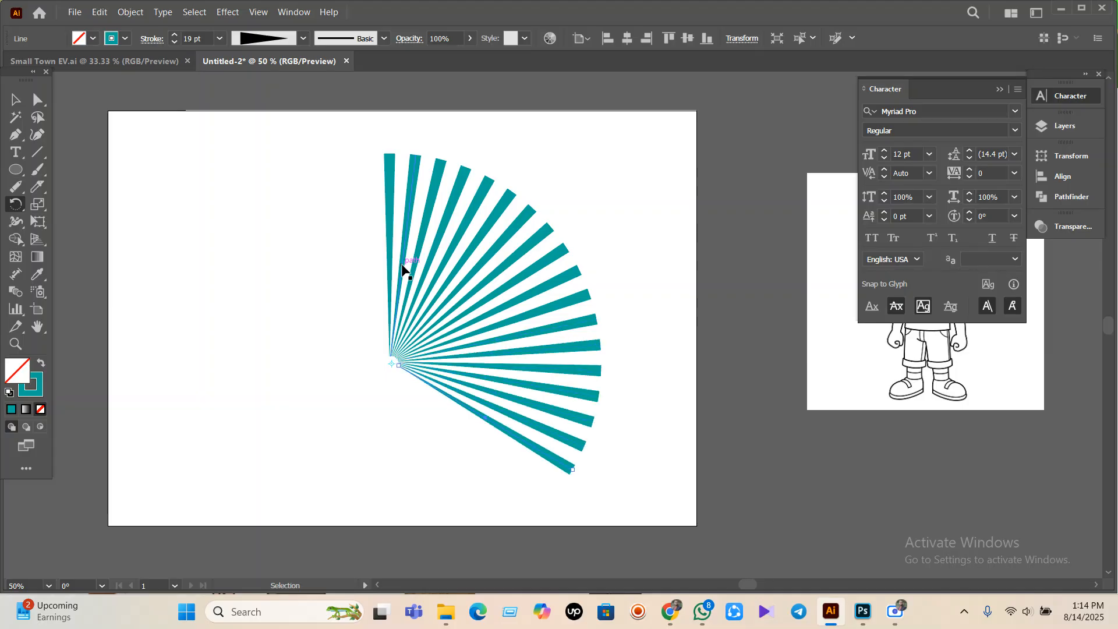
key(ctrl+d)
key(ctrl+d)
key(ctrl+d)
key(ctrl+d)
key(ctrl+d)
key(ctrl+d)
key(ctrl+d)
key(ctrl+d)
key(ctrl+d)
key(ctrl+d)
key(ctrl+d)
key(ctrl+d)
key(ctrl+d)
key(ctrl+d)
key(ctrl+d)
key(ctrl+d)
key(ctrl+d)
key(ctrl+d)
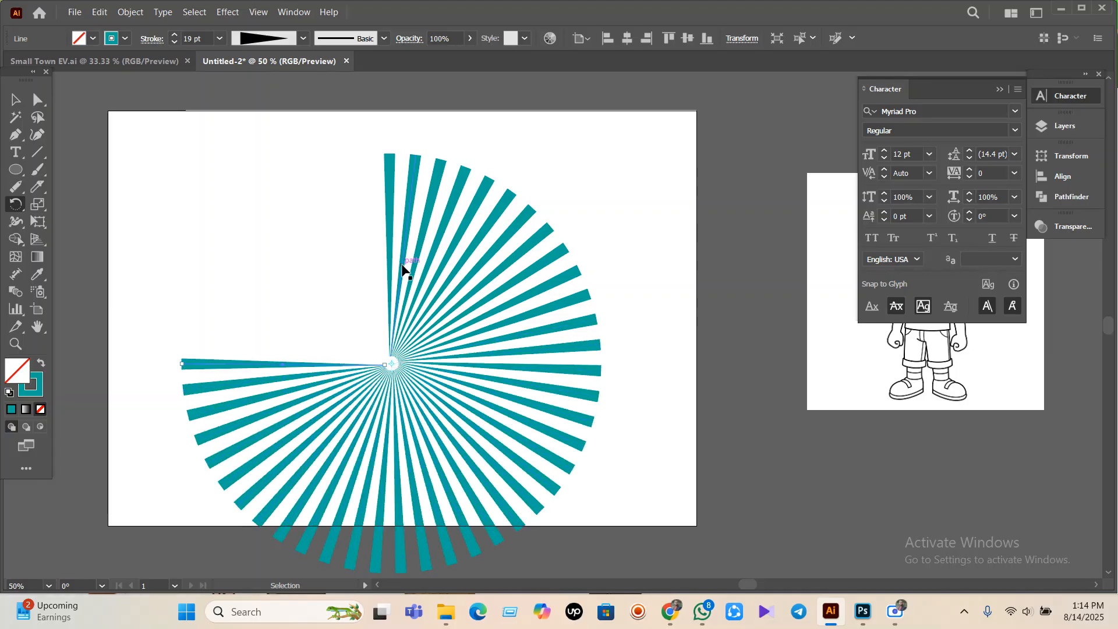
key(ctrl+d)
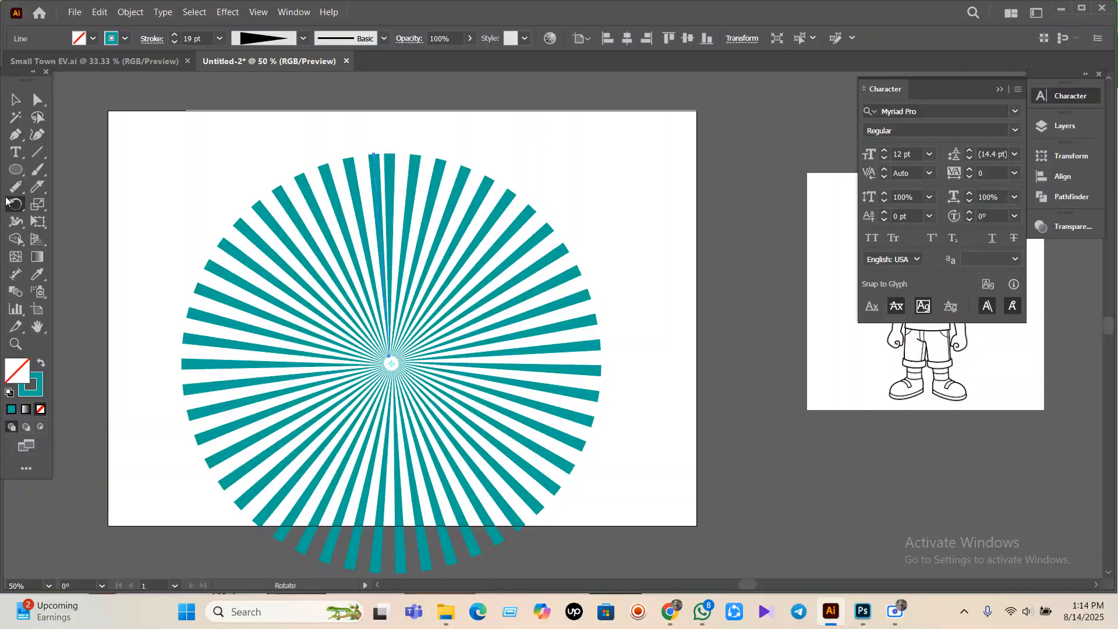
- Delete all the rotated copies of the sunburst, keeping only the original vertical tapered line
click(16, 99)
drag(675, 207, 368, 554)
key(Delete)
key(Delete)
drag(187, 171, 290, 477)
key(Delete)
drag(487, 330, 403, 169)
key(Delete)
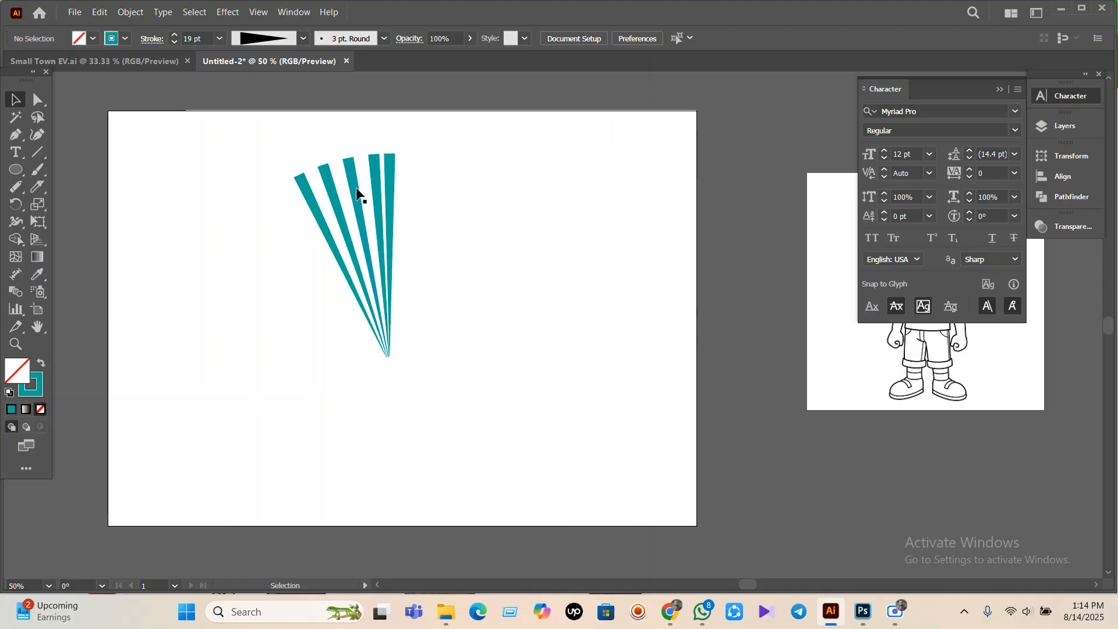
click(377, 194)
key(Delete)
drag(284, 150, 351, 293)
key(Delete)
- Rotate a copy of the vertical tapered line by -10° around the anchor at its lower tip
drag(425, 378, 352, 263)
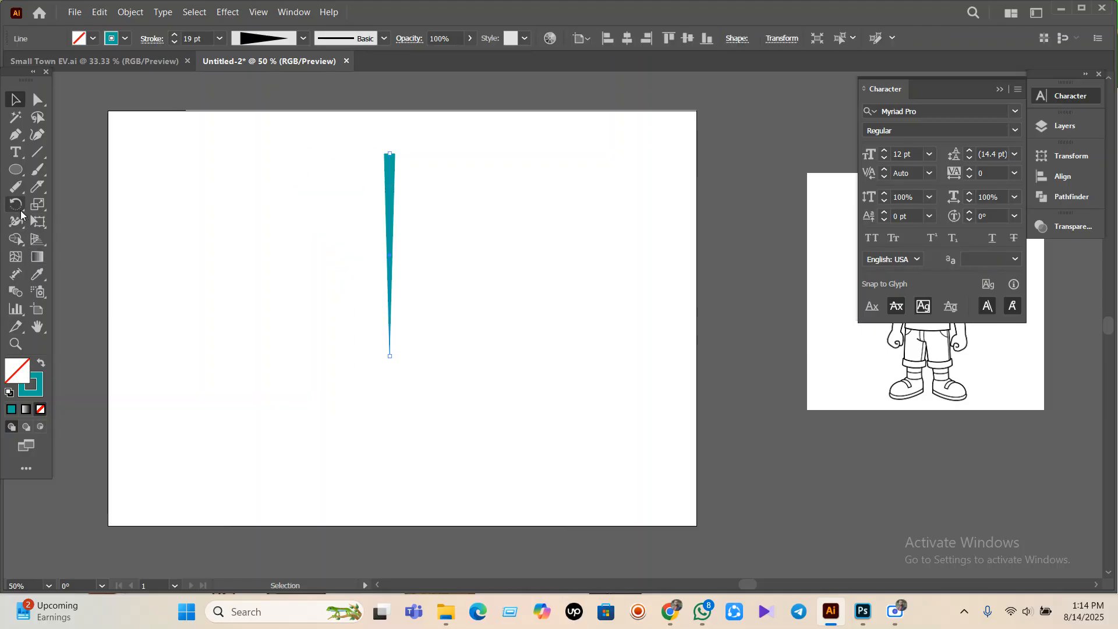
click(17, 205)
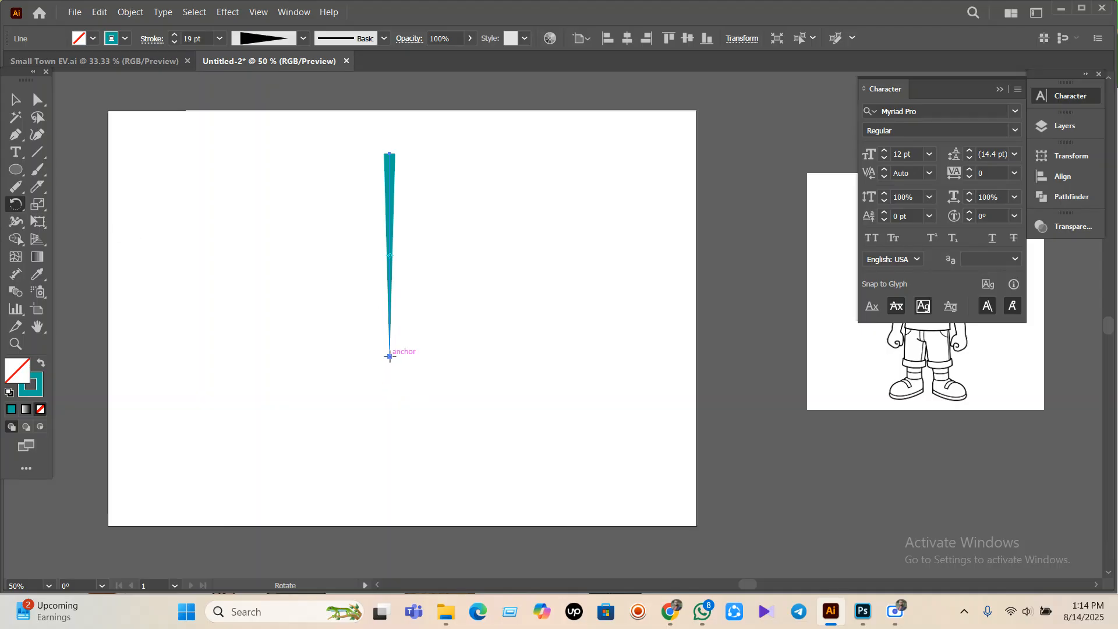
alt+click(389, 356)
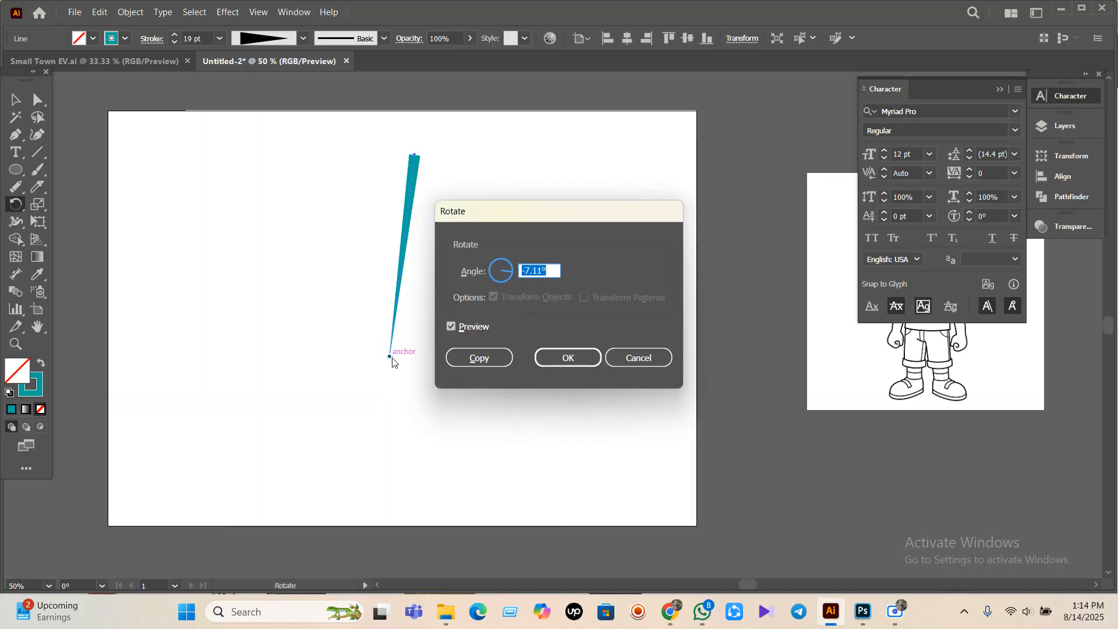
click(544, 271)
key(ctrl+a)
text(-9)
key(Tab)
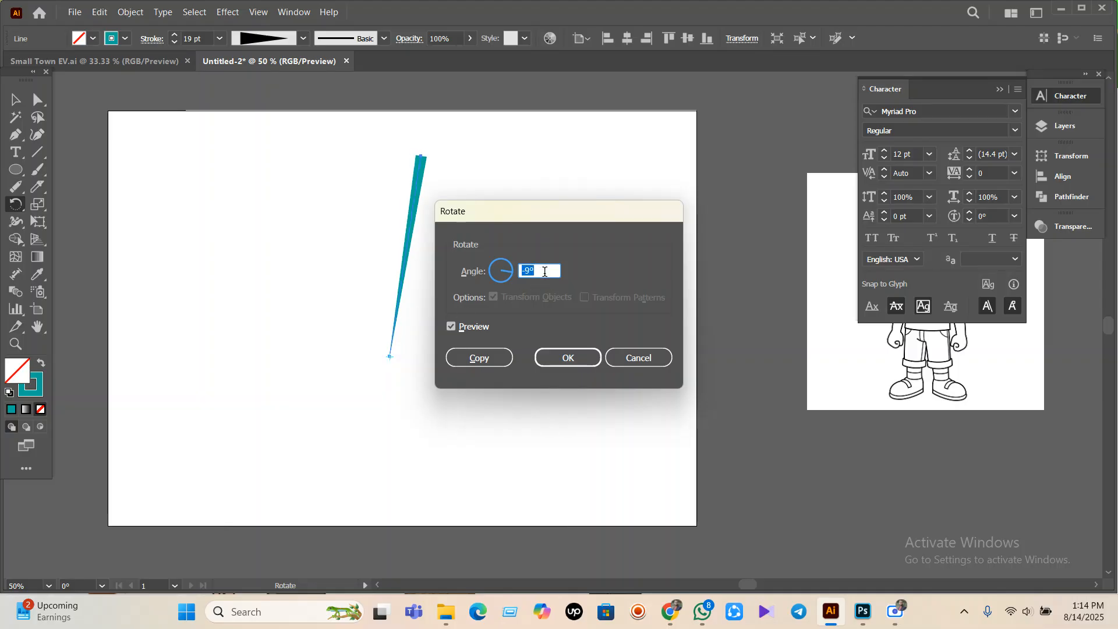
text(-5)
key(Tab)
scroll(543, 272, down, 12)
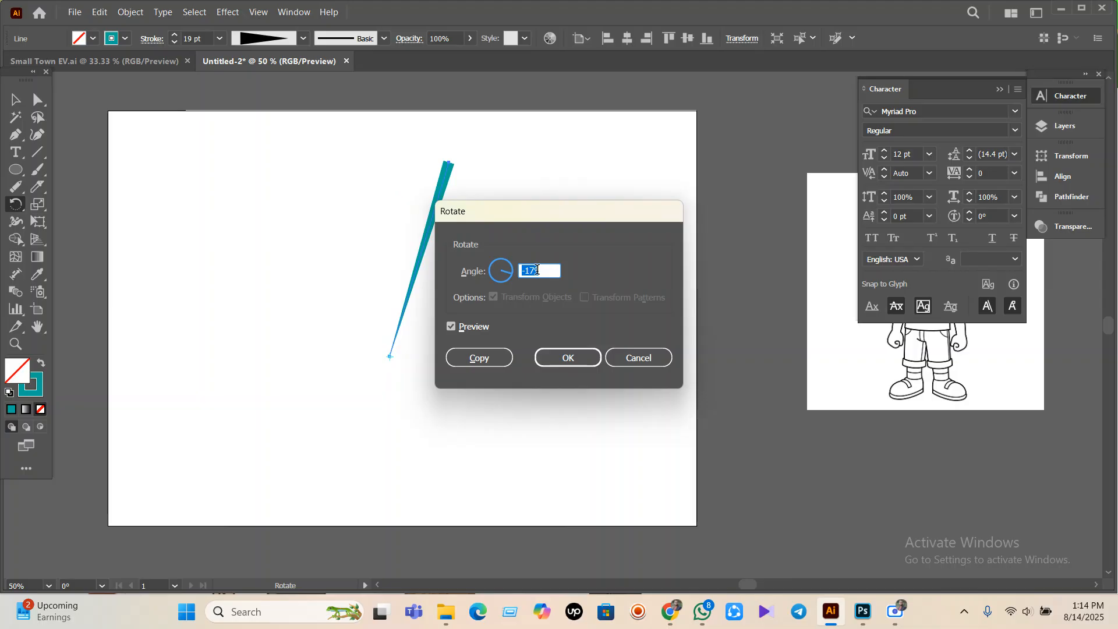
scroll(540, 271, up, 5)
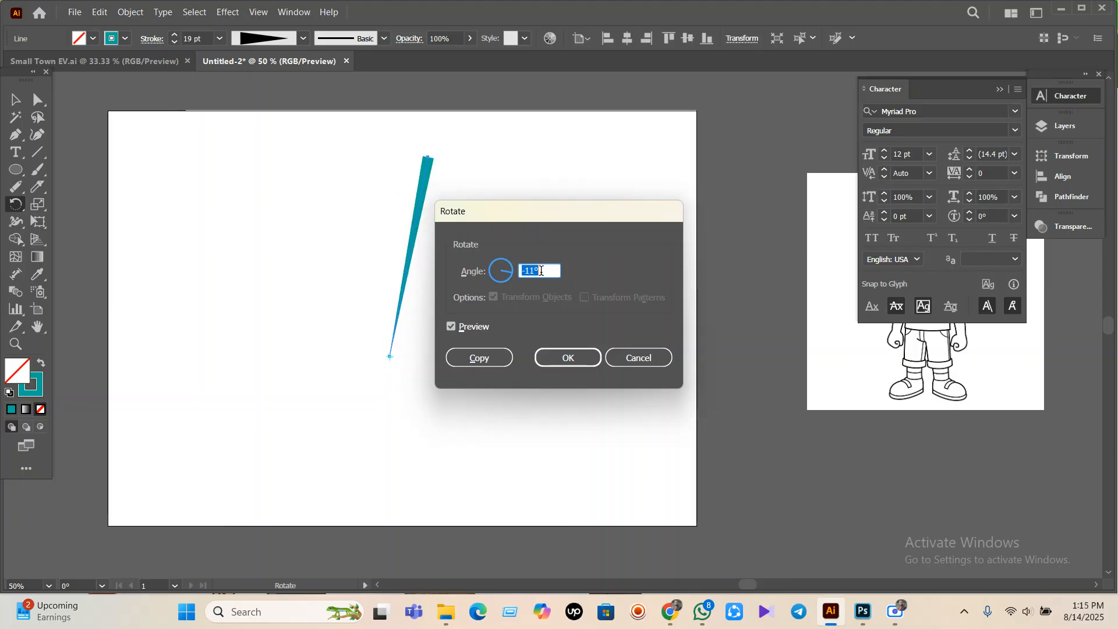
scroll(540, 270, up, 2)
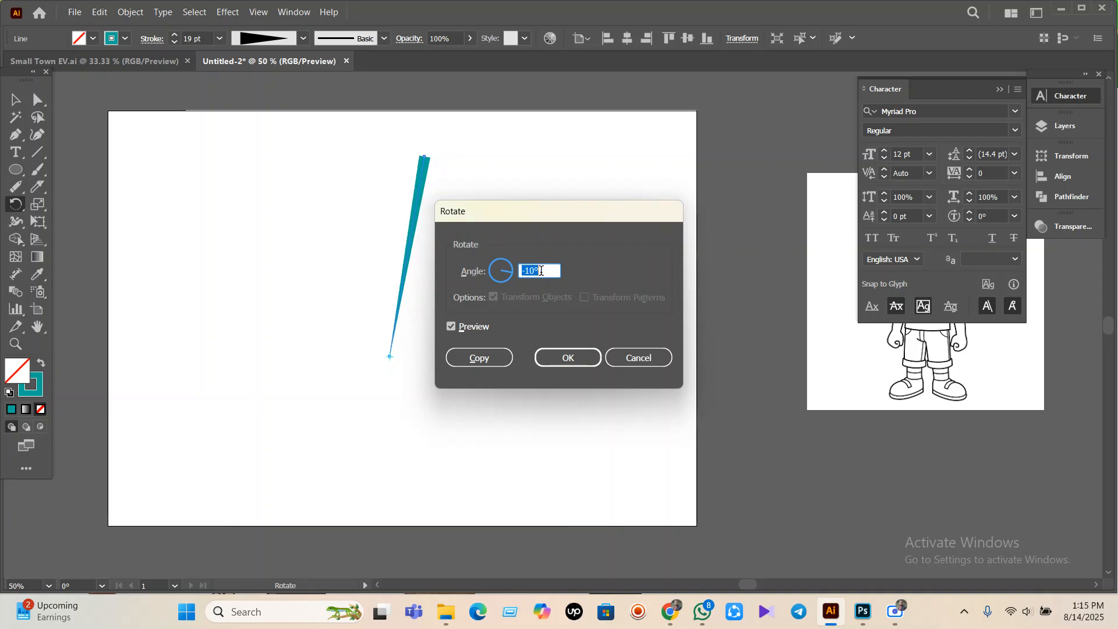
click(477, 364)
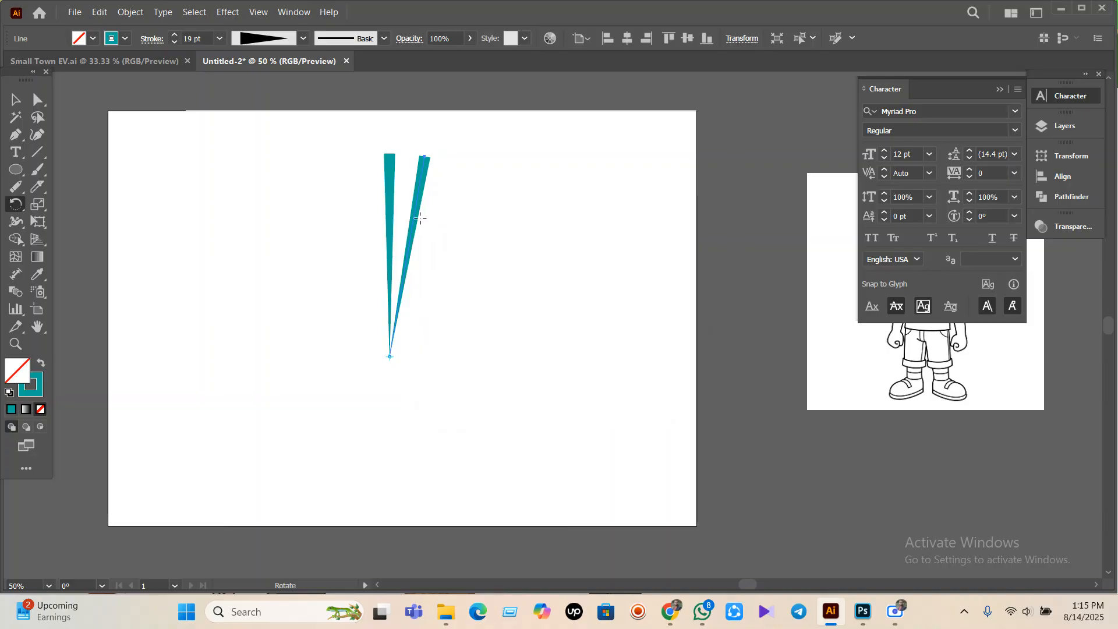
- Repeat the rotated copy around the tip until the tapered lines form a full circle
key(ctrl+d)
key(ctrl+d)
key(ctrl+d)
key(ctrl+d)
key(ctrl+d)
key(ctrl+d)
key(ctrl+d)
key(ctrl+d)
key(ctrl+d)
key(ctrl+d)
key(ctrl+d)
key(ctrl+d)
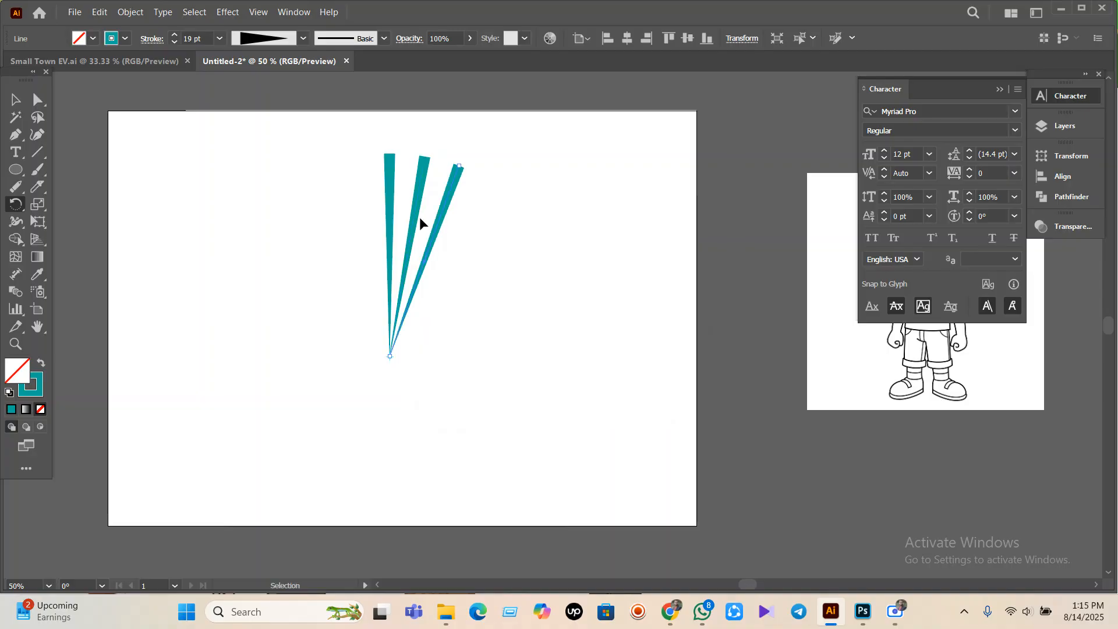
key(ctrl+d)
key(ctrl+d)
key(ctrl+d)
key(ctrl+d)
key(ctrl+d)
key(ctrl+d)
key(ctrl+d)
key(ctrl+d)
key(ctrl+d)
key(ctrl+d)
key(ctrl+d)
key(ctrl+d)
key(ctrl+d)
key(ctrl+d)
key(ctrl+d)
key(ctrl+d)
key(ctrl+d)
key(ctrl+d)
key(ctrl+d)
key(ctrl+d)
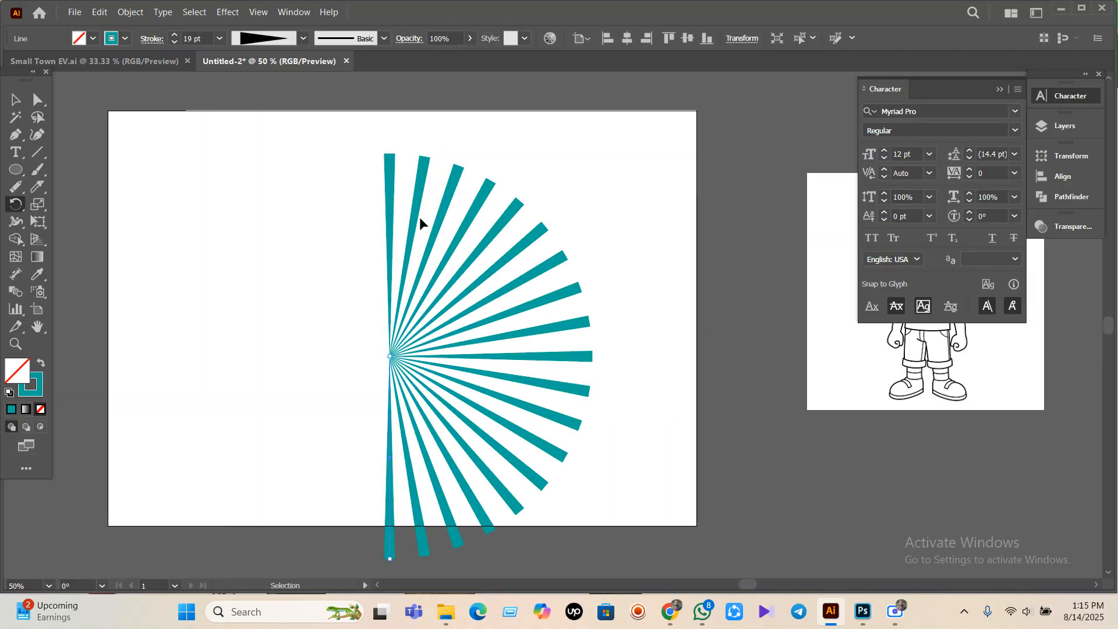
key(ctrl+d)
key(ctrl+d)
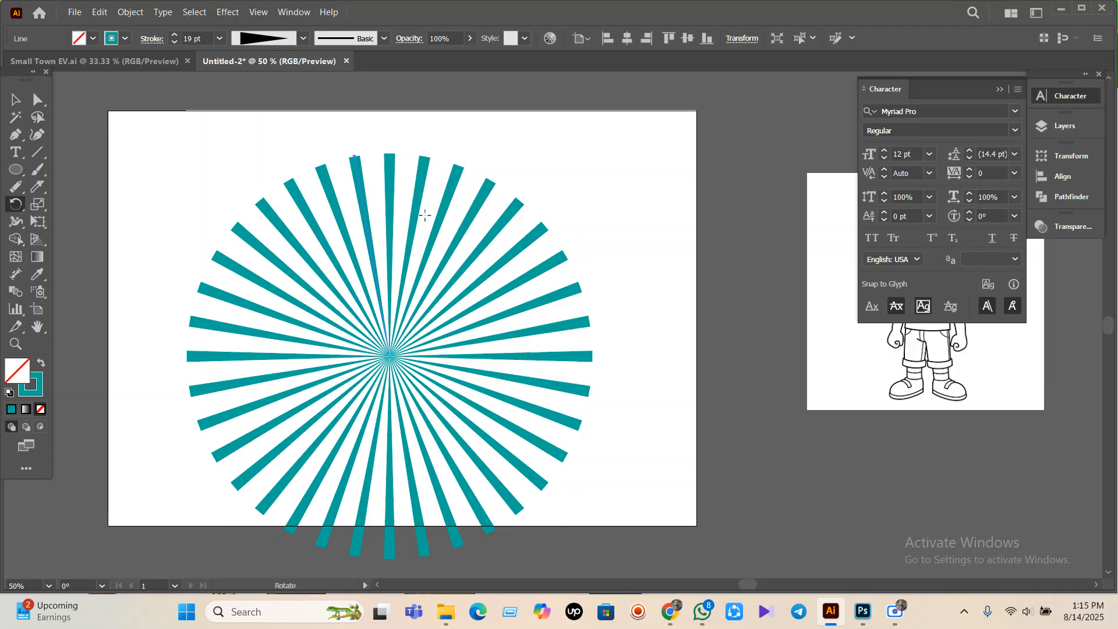
- Group all the tapered lines and centre the group horizontally and vertically on the artboard
click(16, 100)
scroll(132, 174, down, 1)
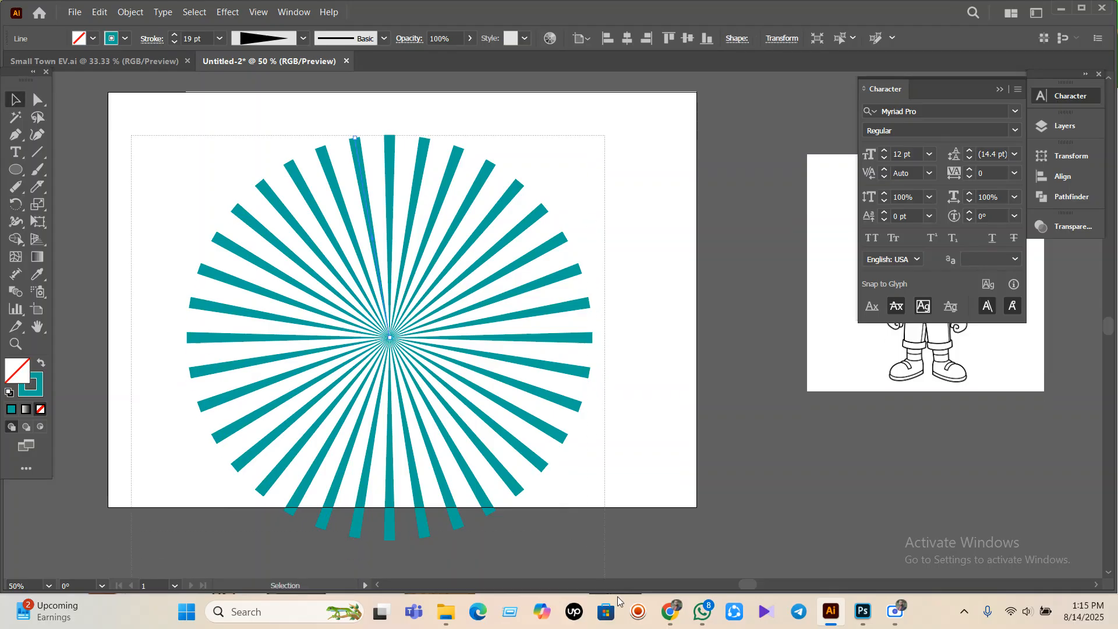
key(ctrl+a)
key(ctrl+g)
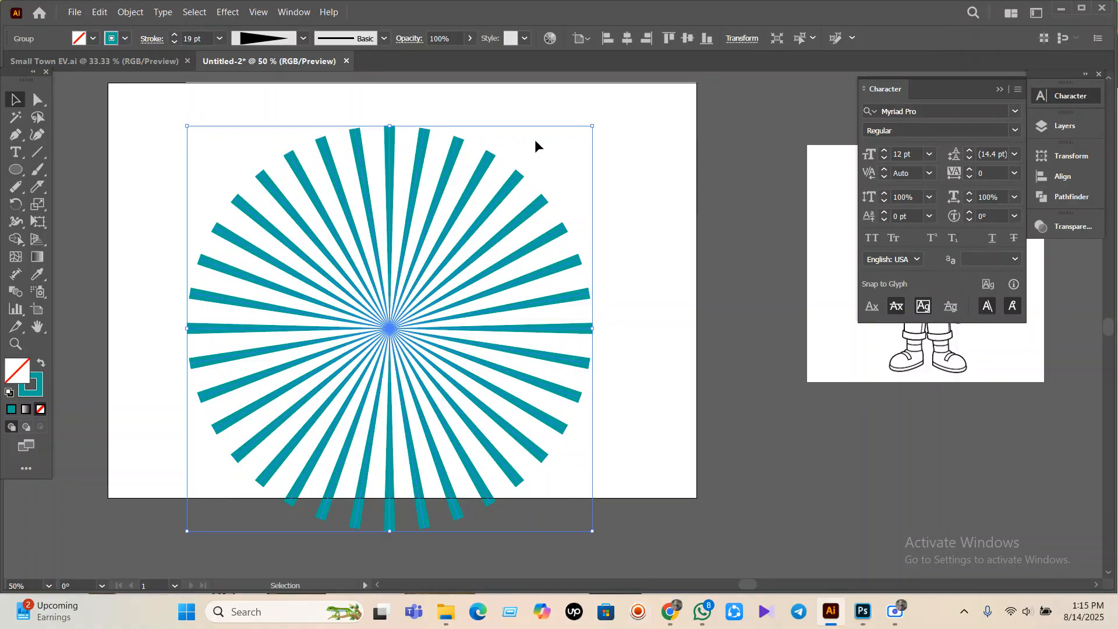
click(626, 42)
click(690, 38)
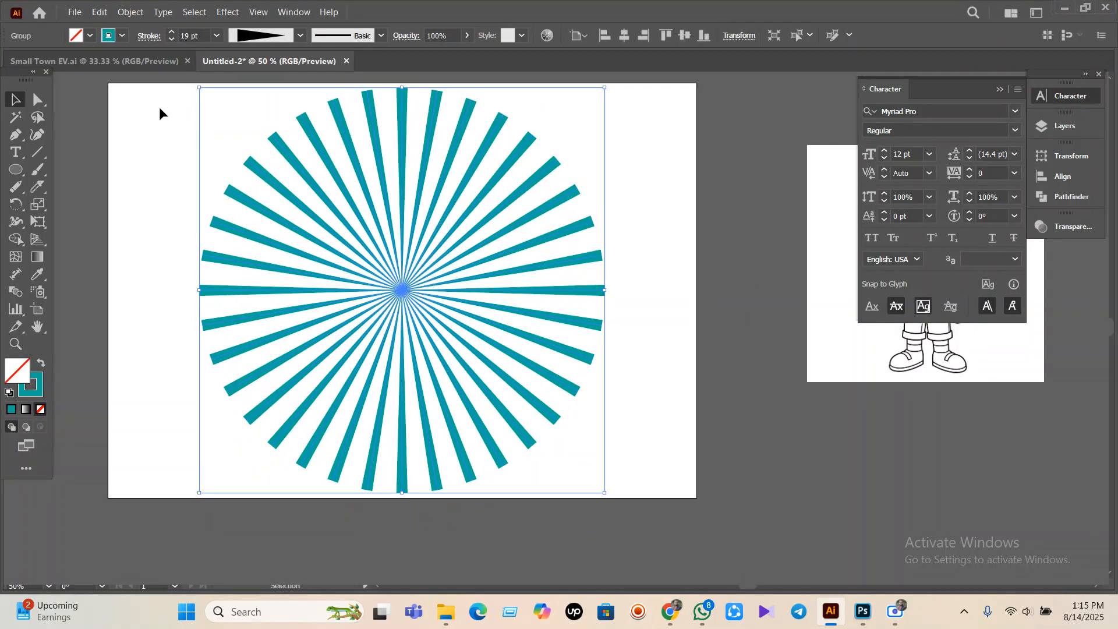
- Expand the sunburst's strokes into filled shapes and scale the group up from its centre until it extends past the artboard
click(131, 11)
click(198, 216)
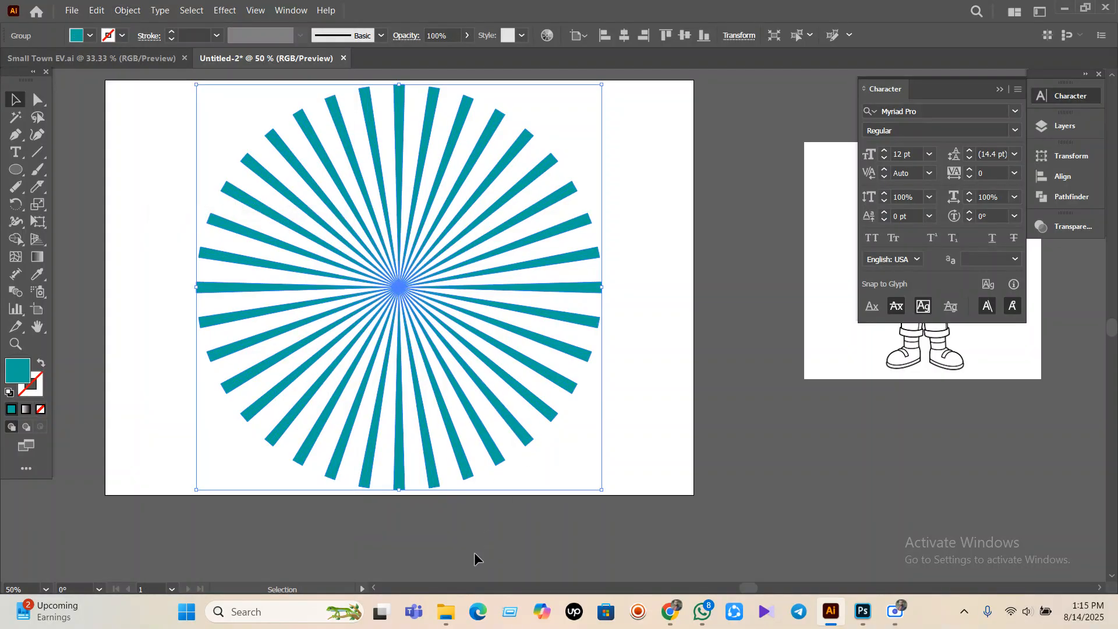
drag(603, 489, 776, 611)
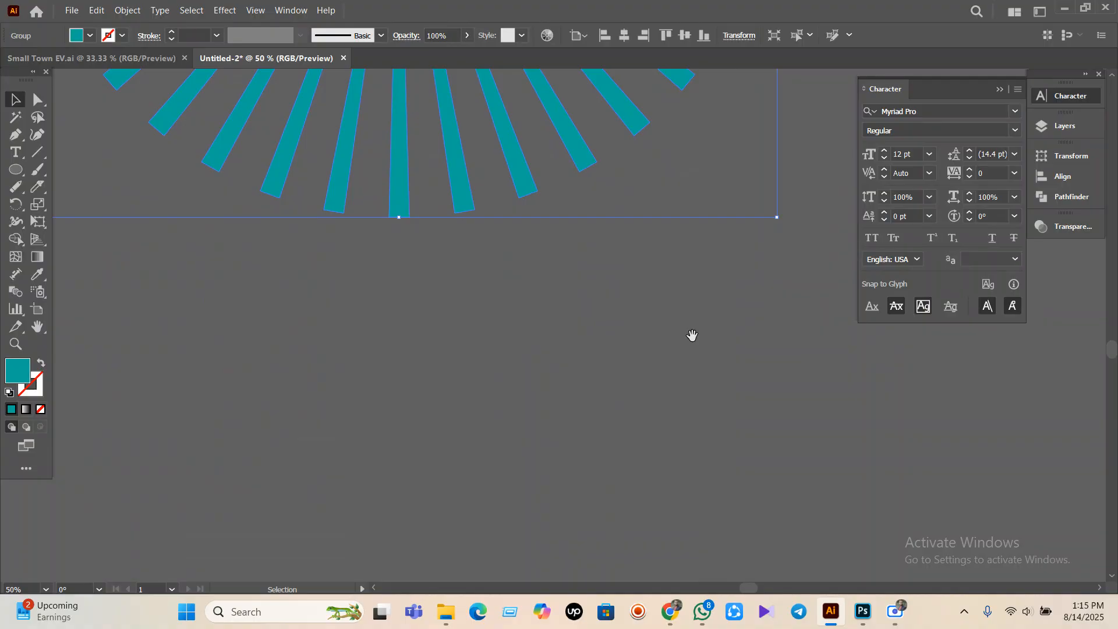
drag(634, 254, 585, 482)
scroll(584, 482, down, 2)
scroll(584, 482, down, 3)
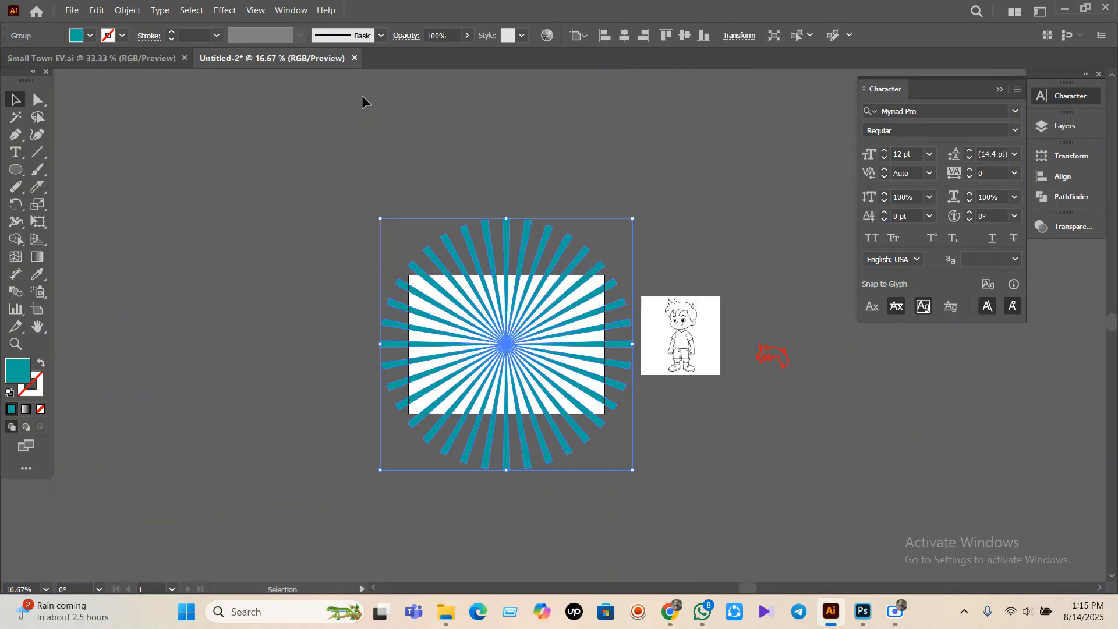
- Lower the opacity of the sunburst group to 21%
click(467, 35)
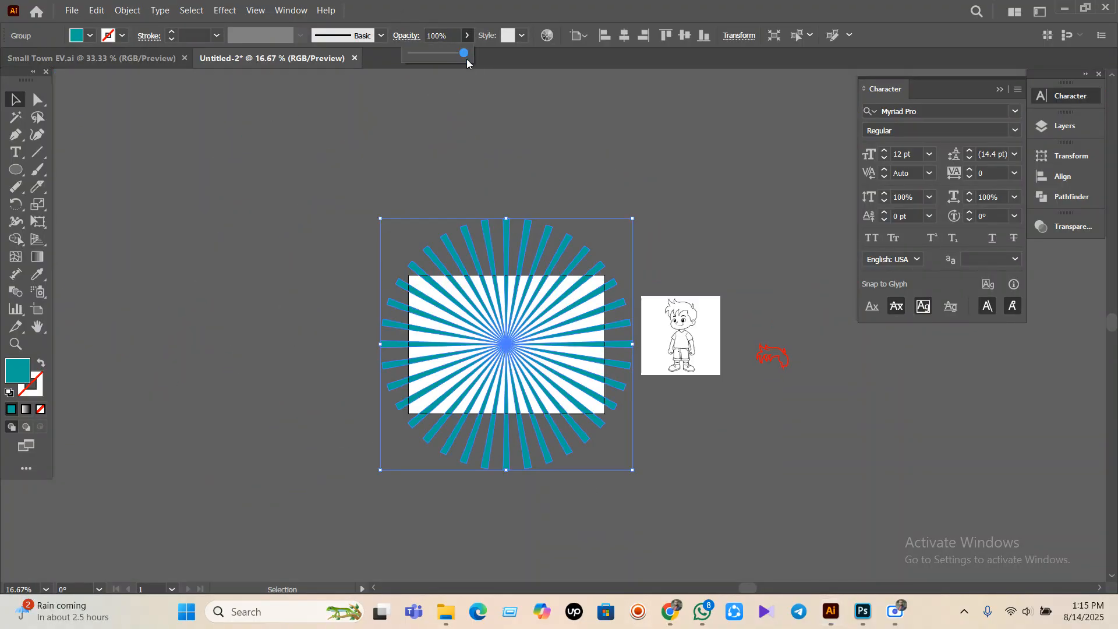
drag(467, 54, 424, 55)
click(497, 110)
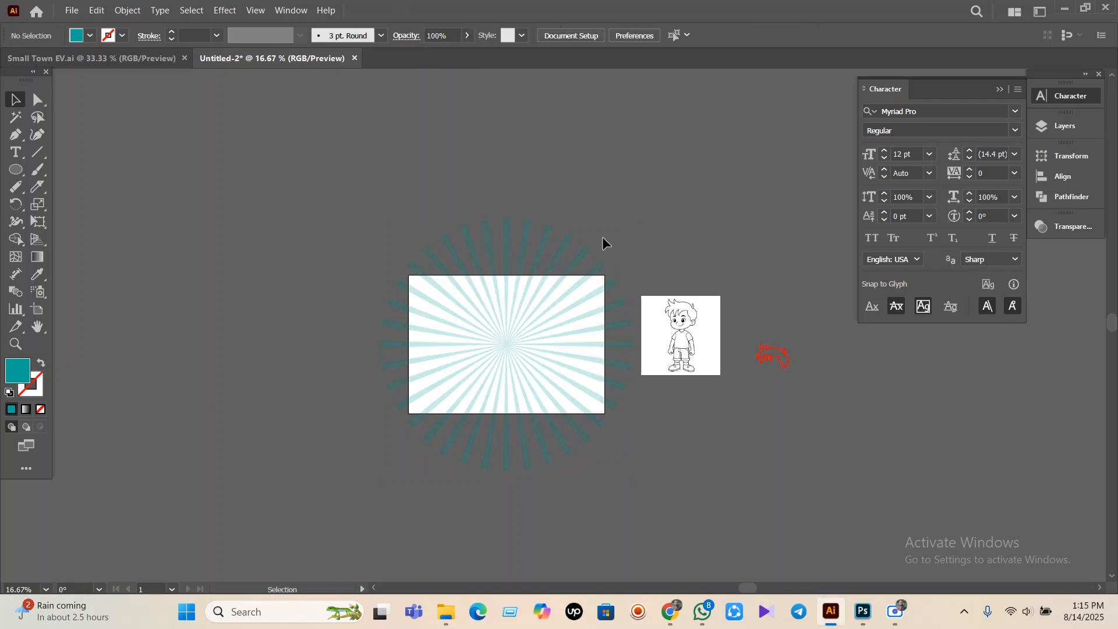
- Draw a teal rectangle over the sunburst that exactly covers the artboard
scroll(497, 419, up, 2)
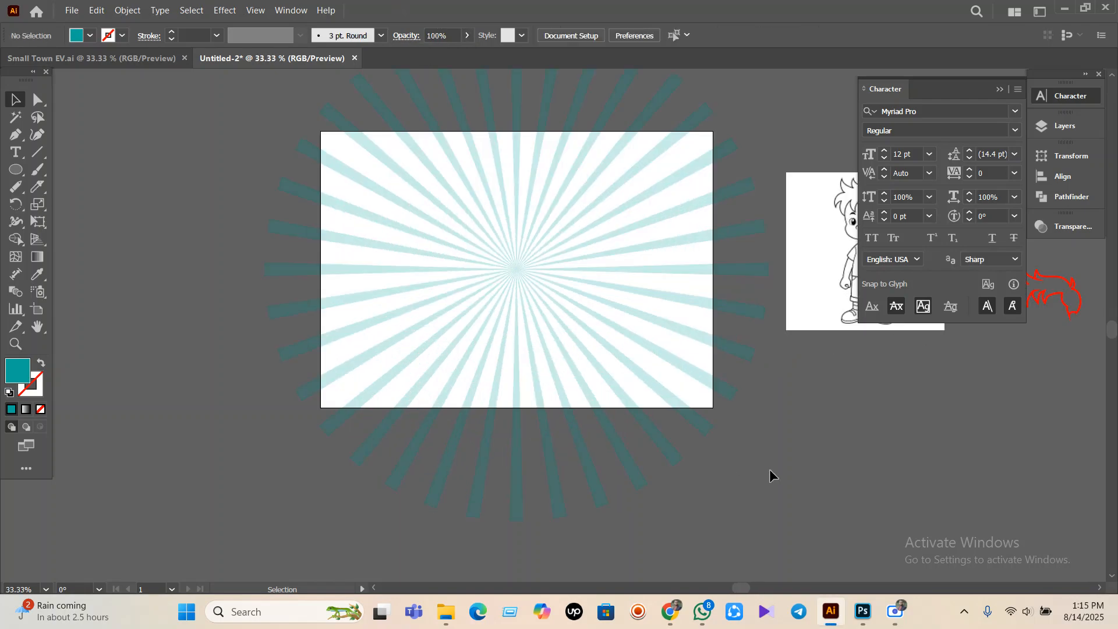
click(16, 169)
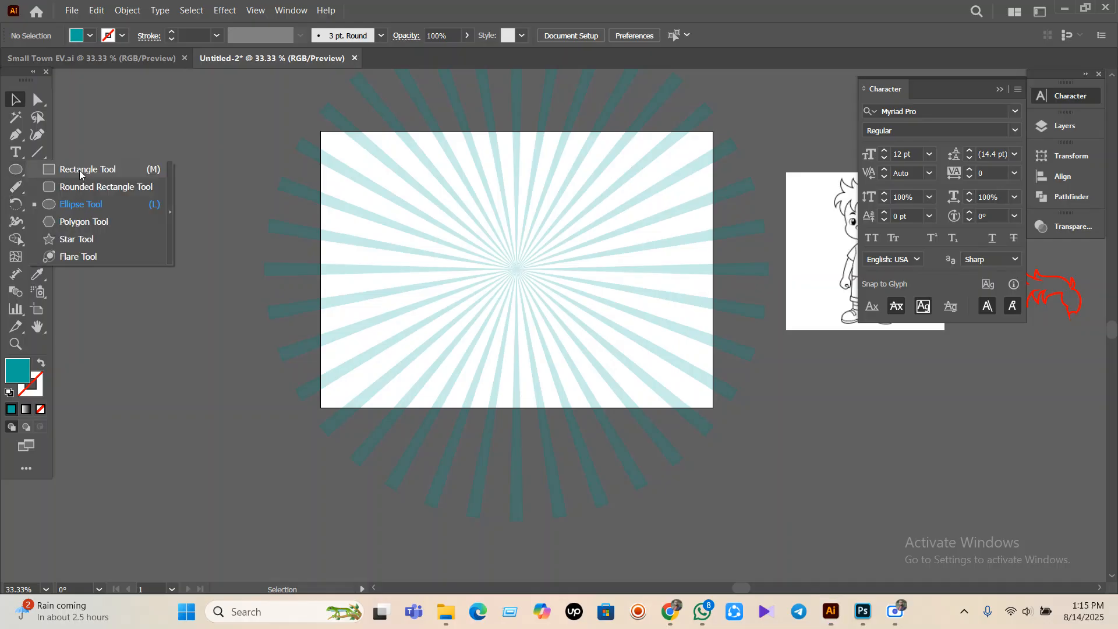
click(70, 169)
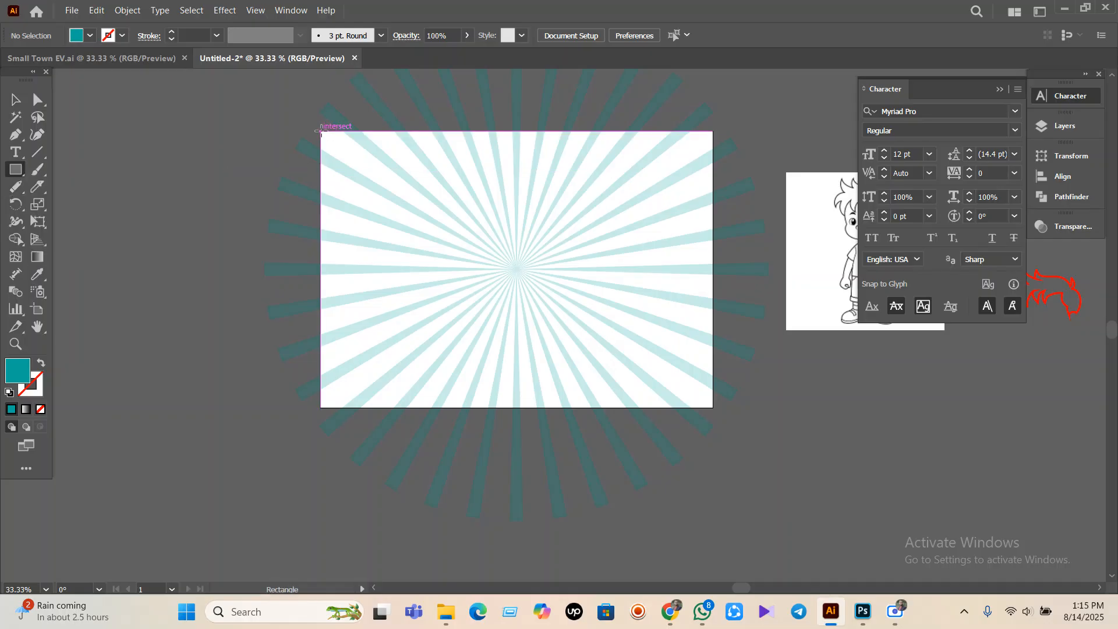
drag(320, 131, 713, 407)
click(15, 99)
click(268, 106)
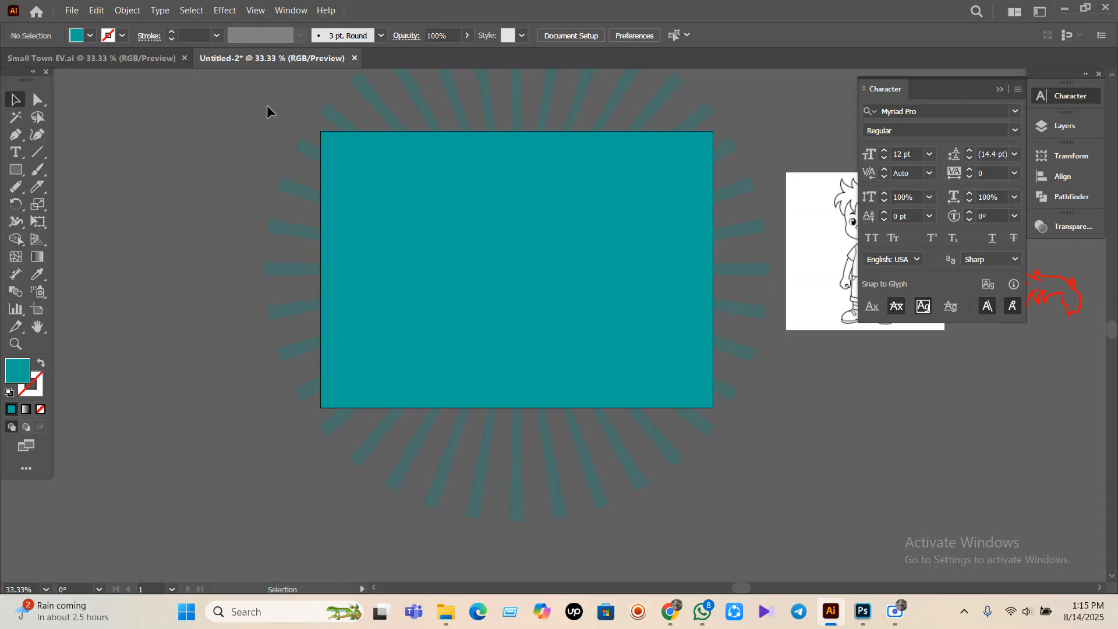
- Clip the sunburst to the artboard-sized rectangle with a clipping mask
drag(275, 119, 619, 445)
right_click(603, 281)
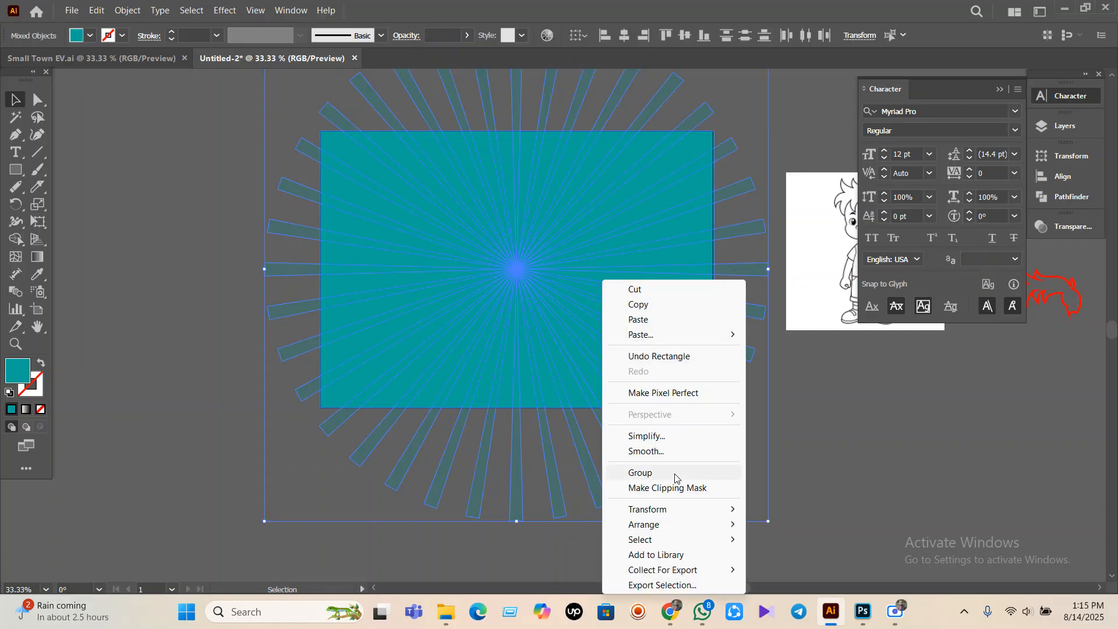
click(690, 489)
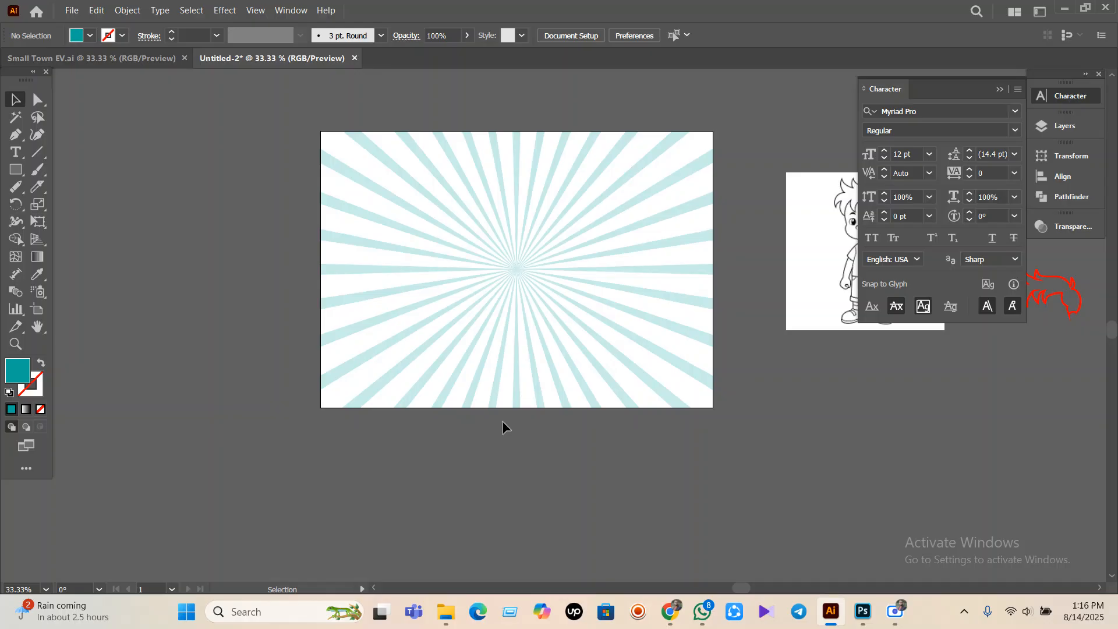
- Set the opacity of the sunburst rays inside the clip group to 11% and exit isolation mode
scroll(559, 306, up, 5)
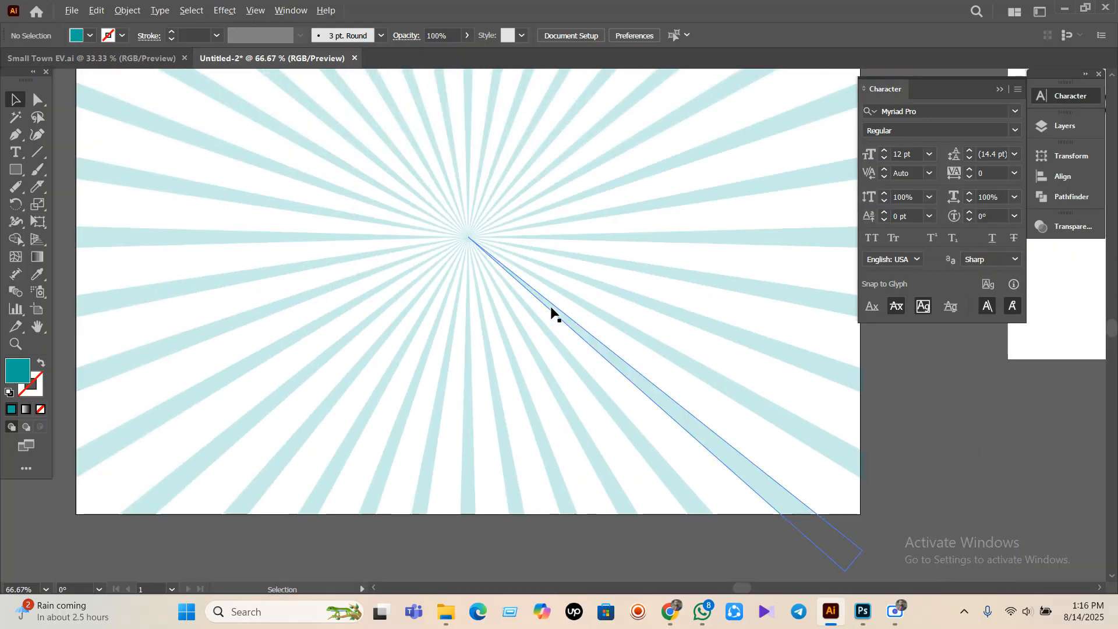
click(522, 262)
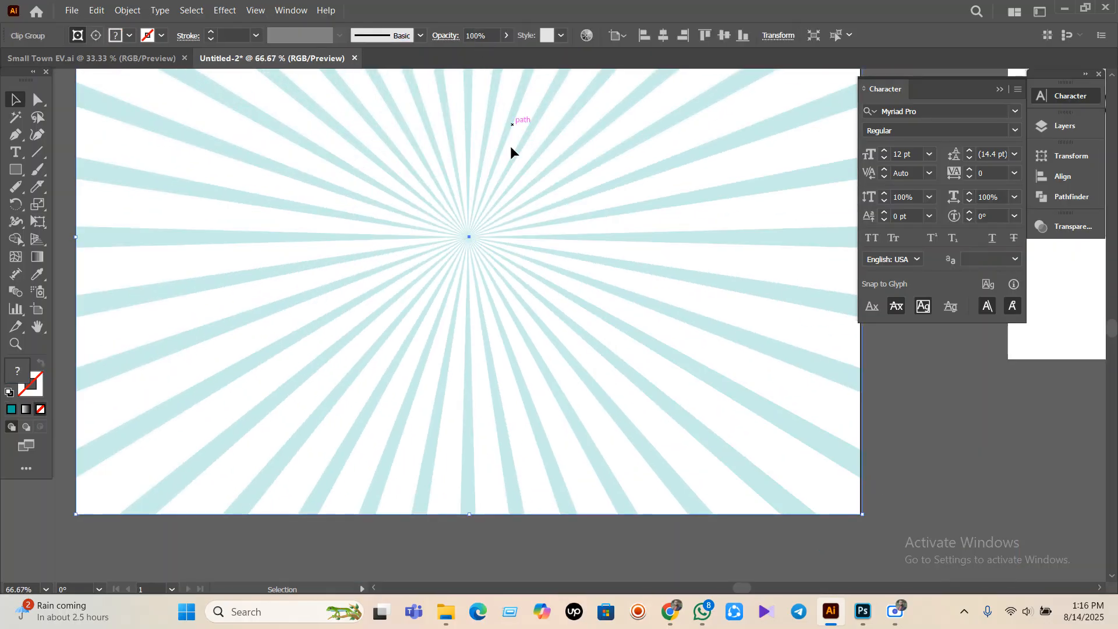
double_click(578, 216)
click(586, 220)
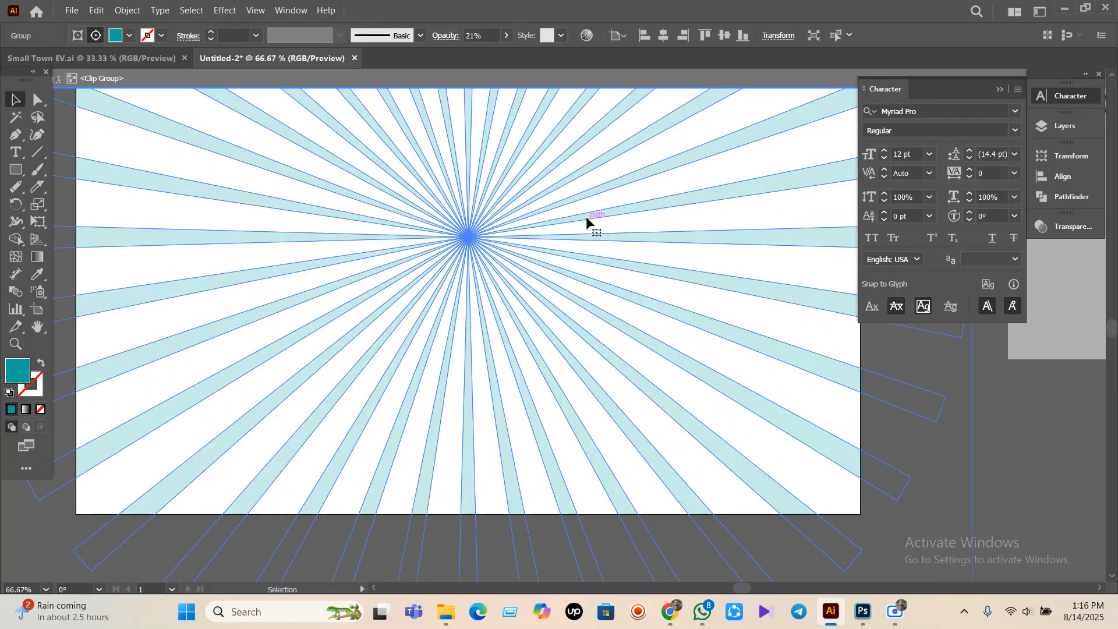
click(492, 34)
text(11)
key(Return)
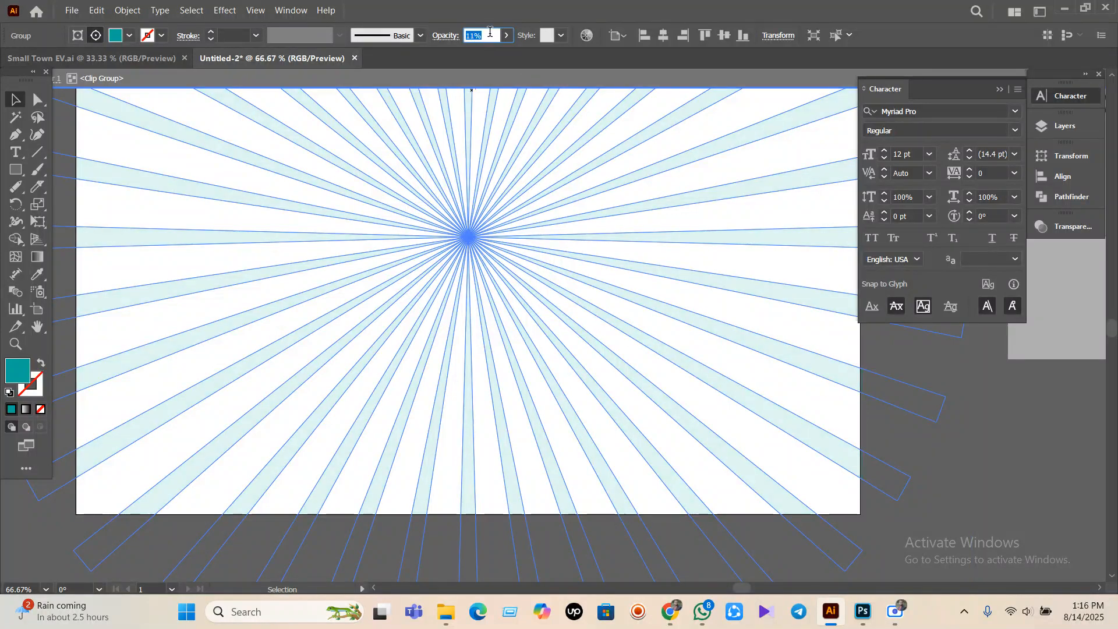
double_click(1071, 493)
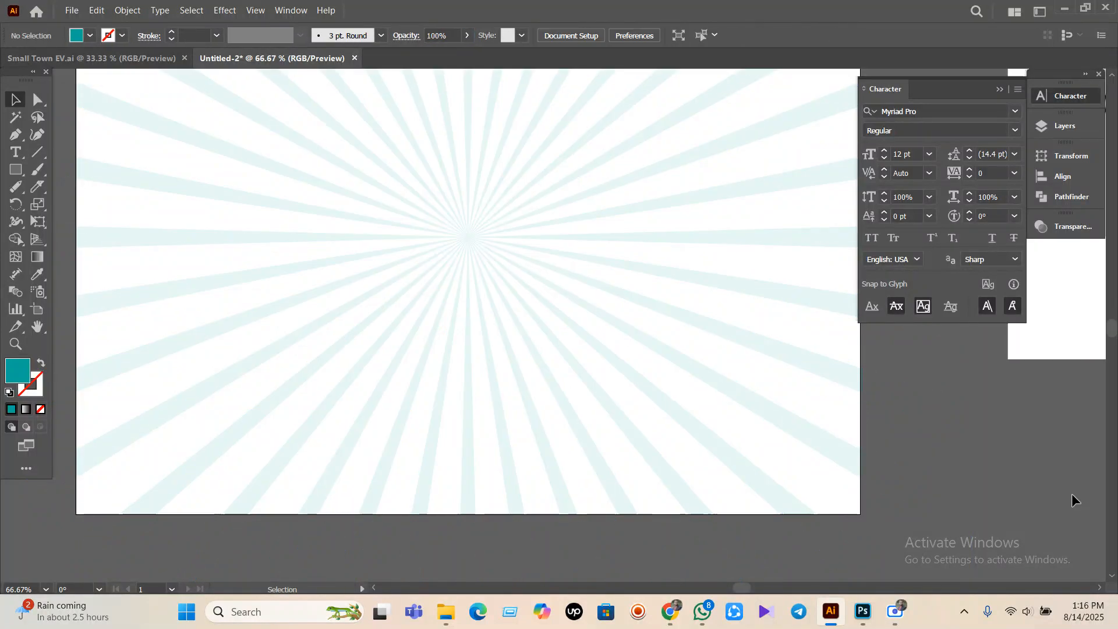
- Set the opacity of the sunburst rays inside the clip group to 3% and exit isolation mode
double_click(713, 234)
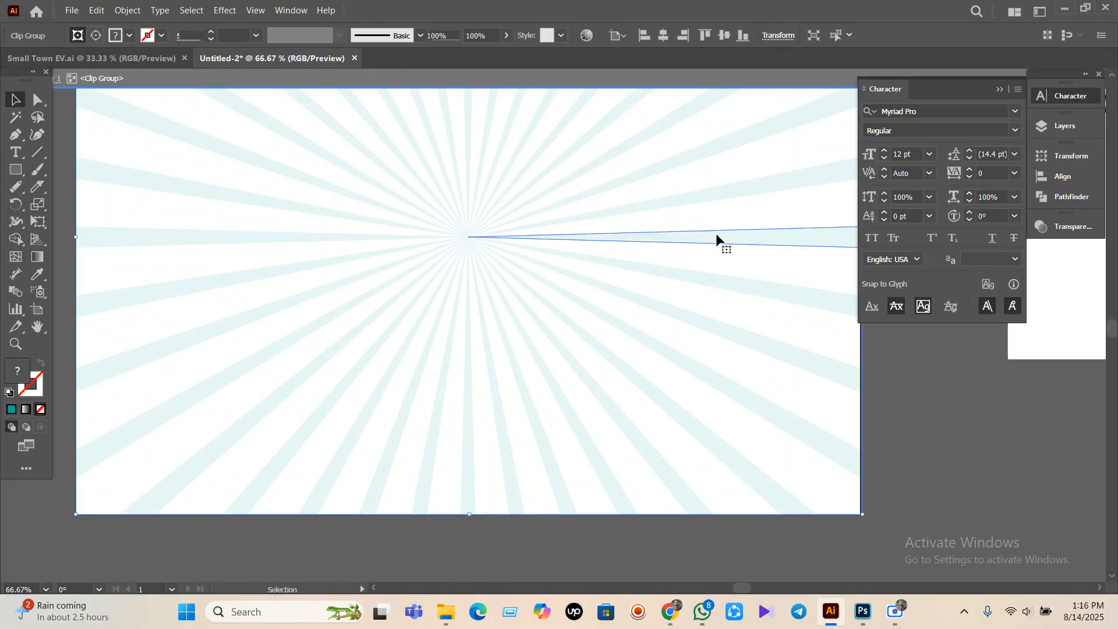
click(712, 234)
click(481, 31)
text(3)
key(Return)
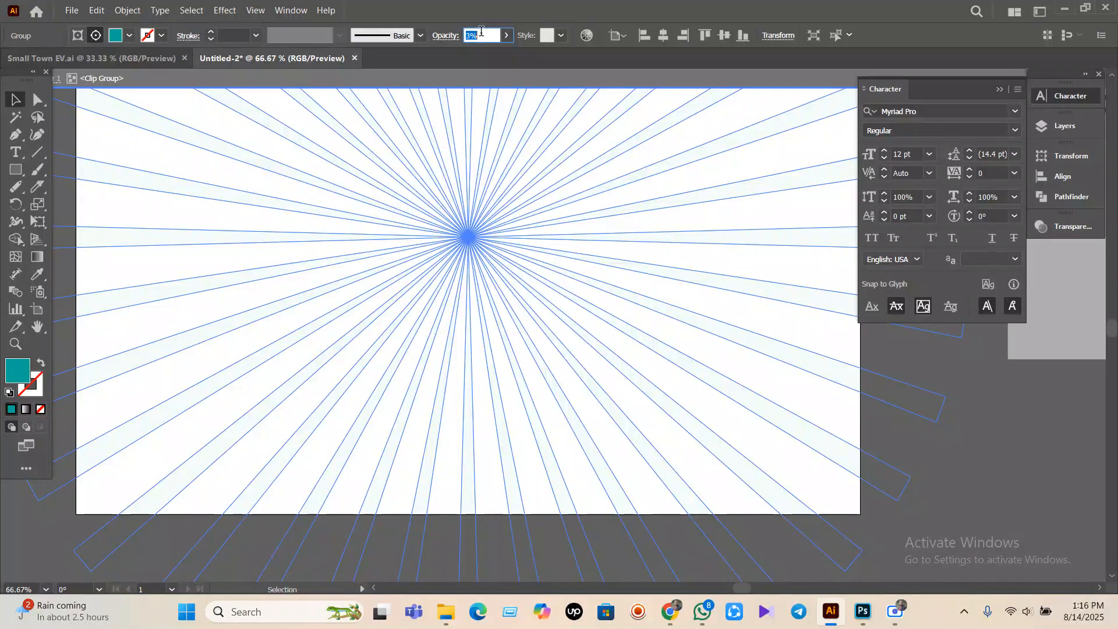
double_click(983, 394)
scroll(955, 397, down, 3)
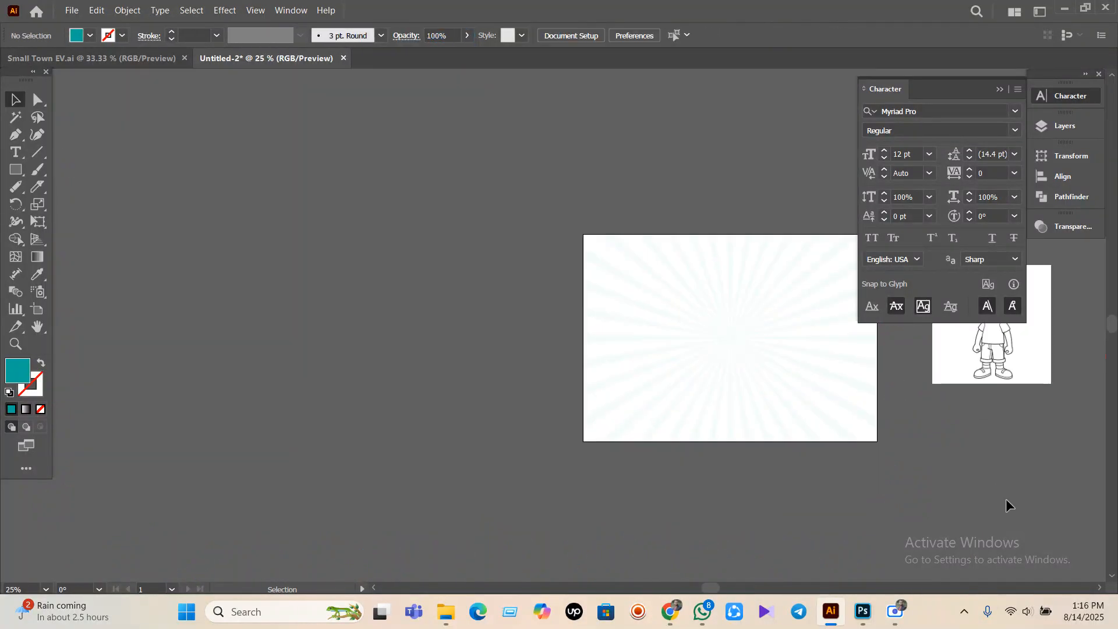
drag(926, 513, 656, 459)
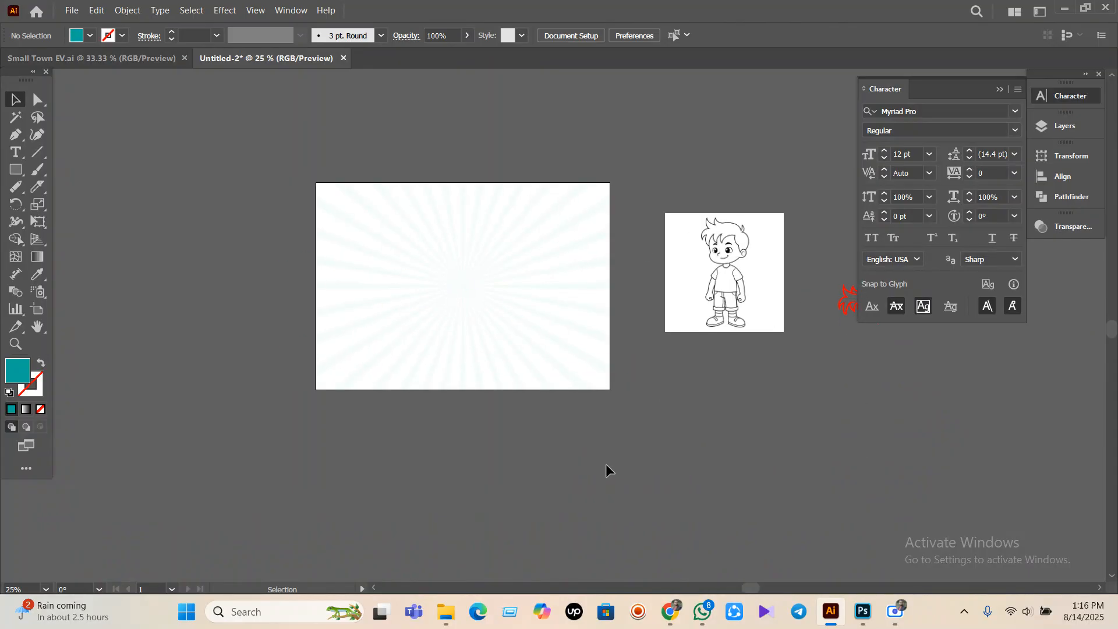
- Move the clipped sunburst off the artboard onto the empty canvas and deselect it
drag(513, 364, 168, 241)
key(ctrl+minus)
scroll(128, 291, up, 1)
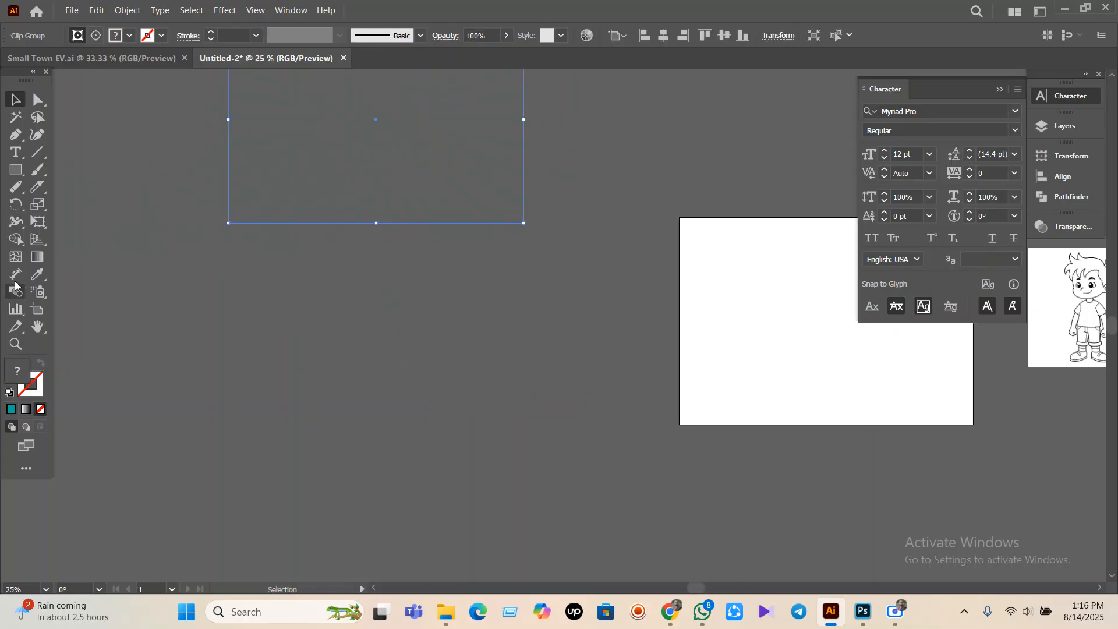
click(20, 210)
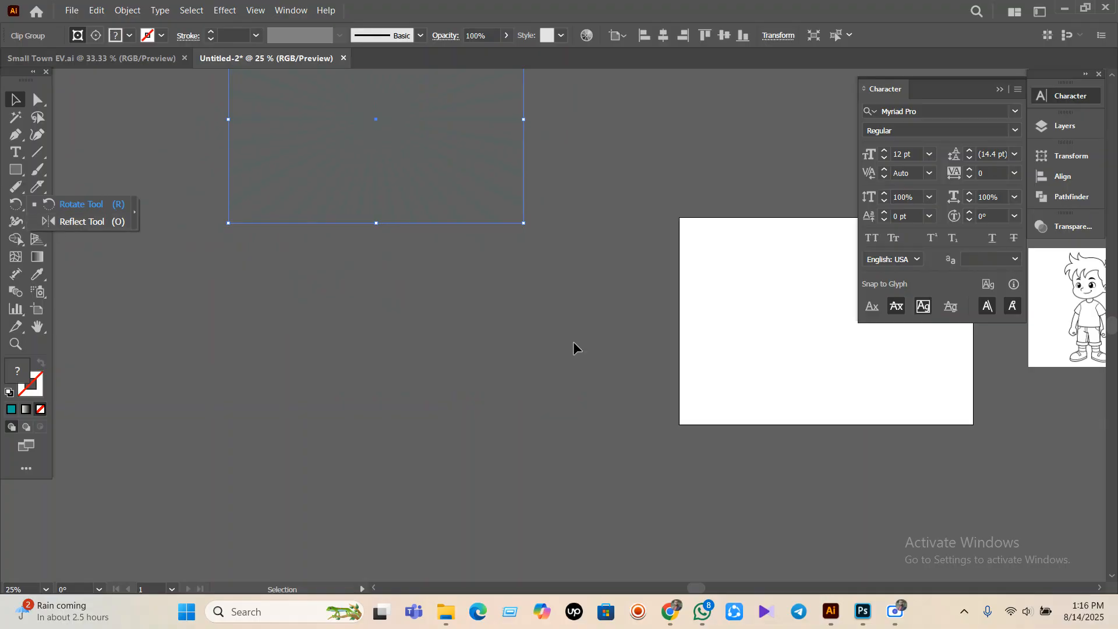
click(809, 556)
- Switch to Chrome, browse the "boy vector" image results for symmetrical character examples, and return to Illustrator
mouse_move(669, 611)
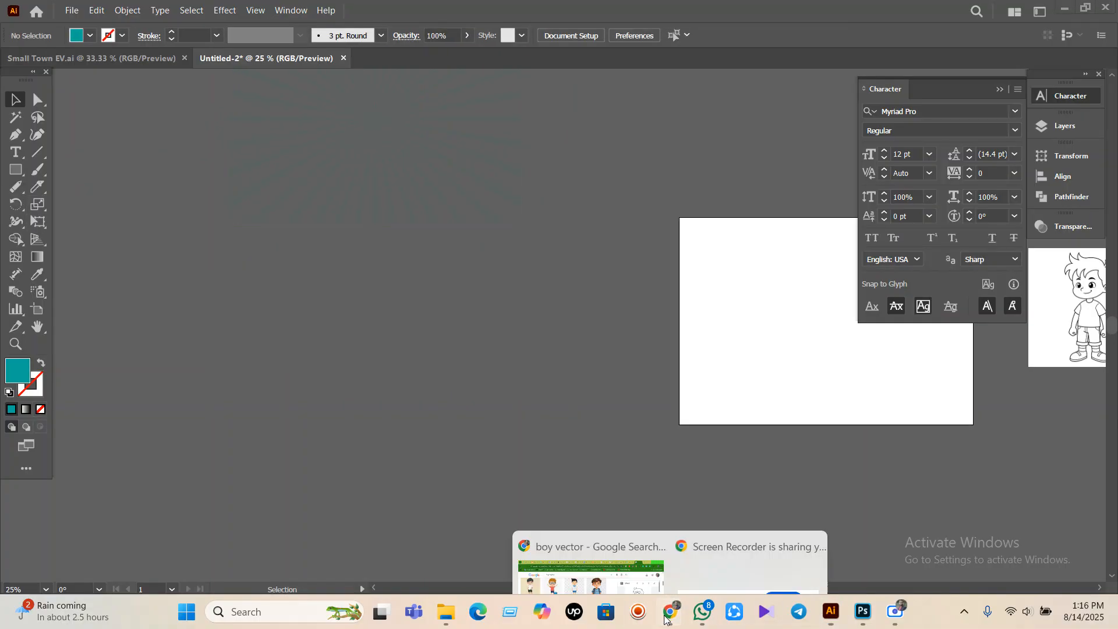
click(584, 553)
scroll(656, 439, down, 5)
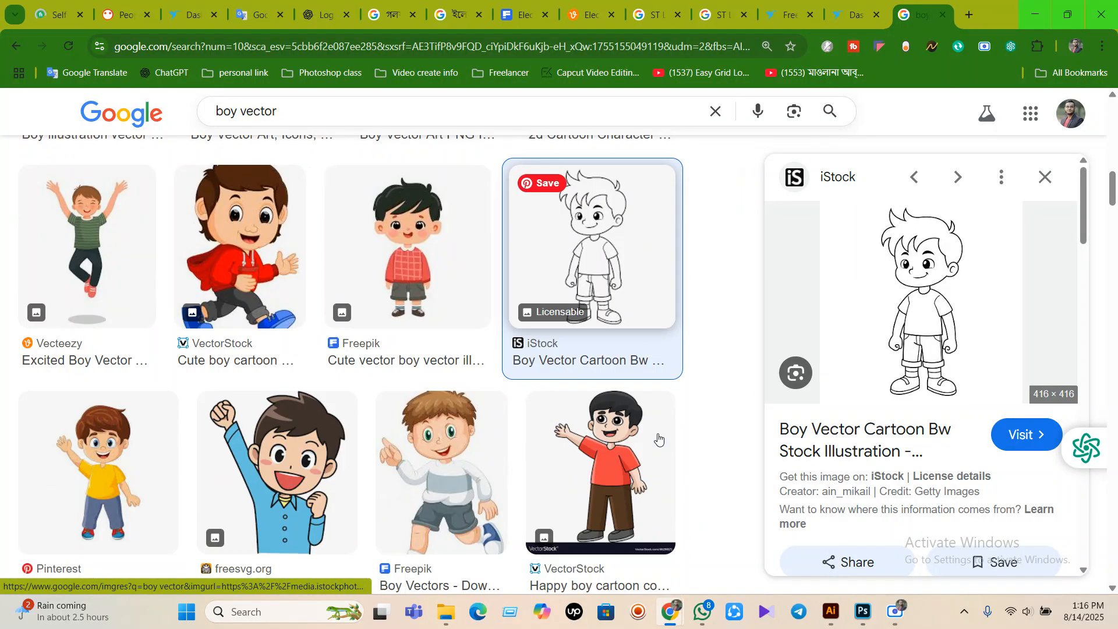
scroll(367, 438, down, 5)
scroll(367, 438, down, 15)
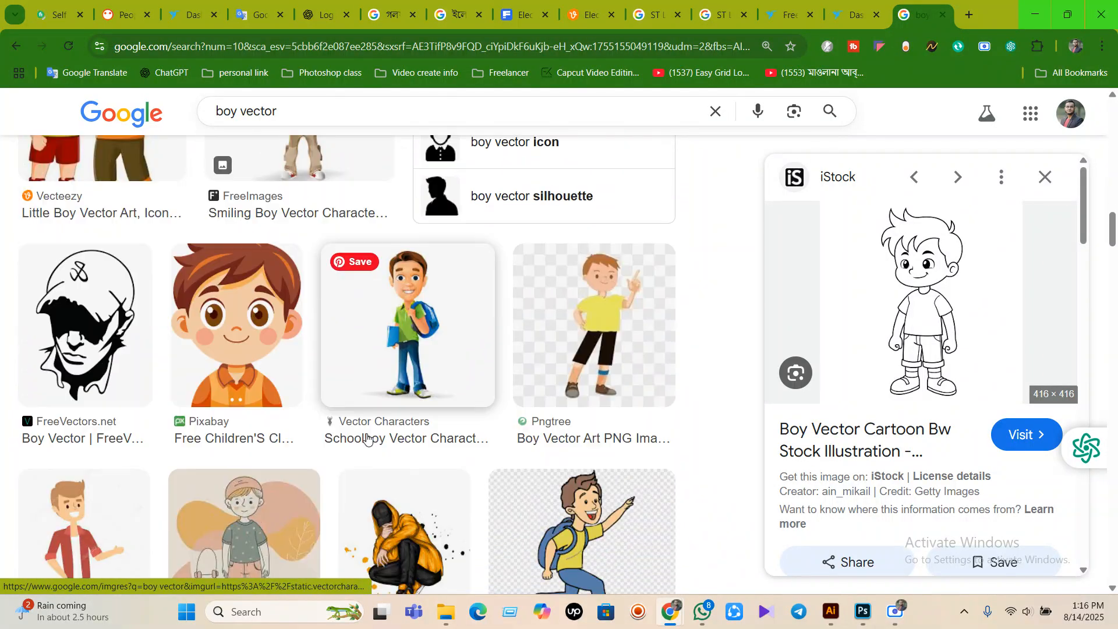
scroll(367, 438, down, 7)
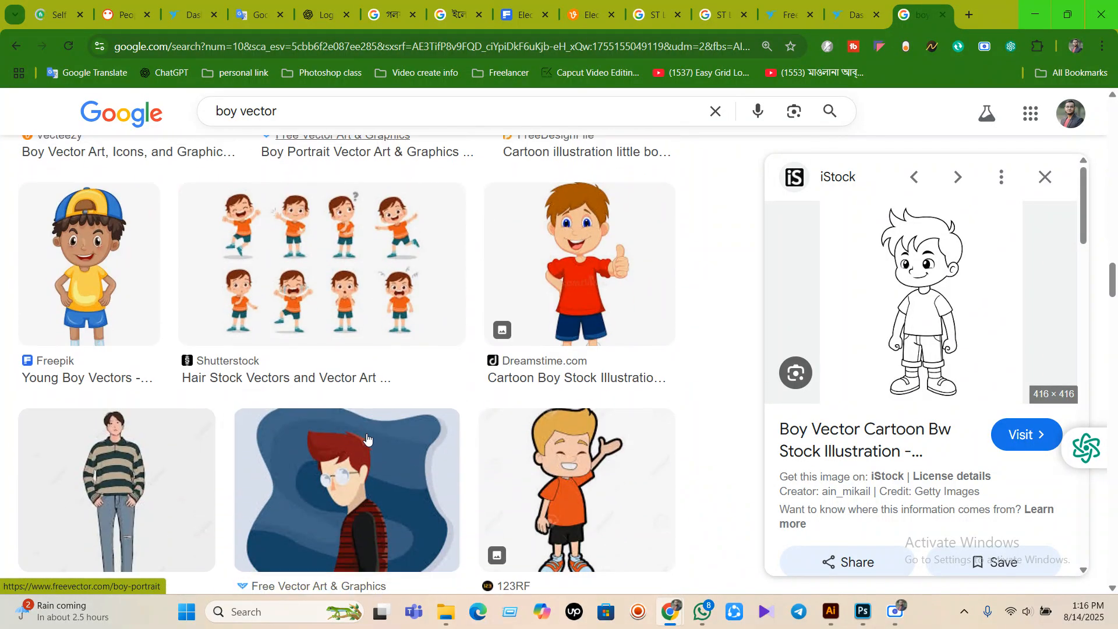
click(834, 620)
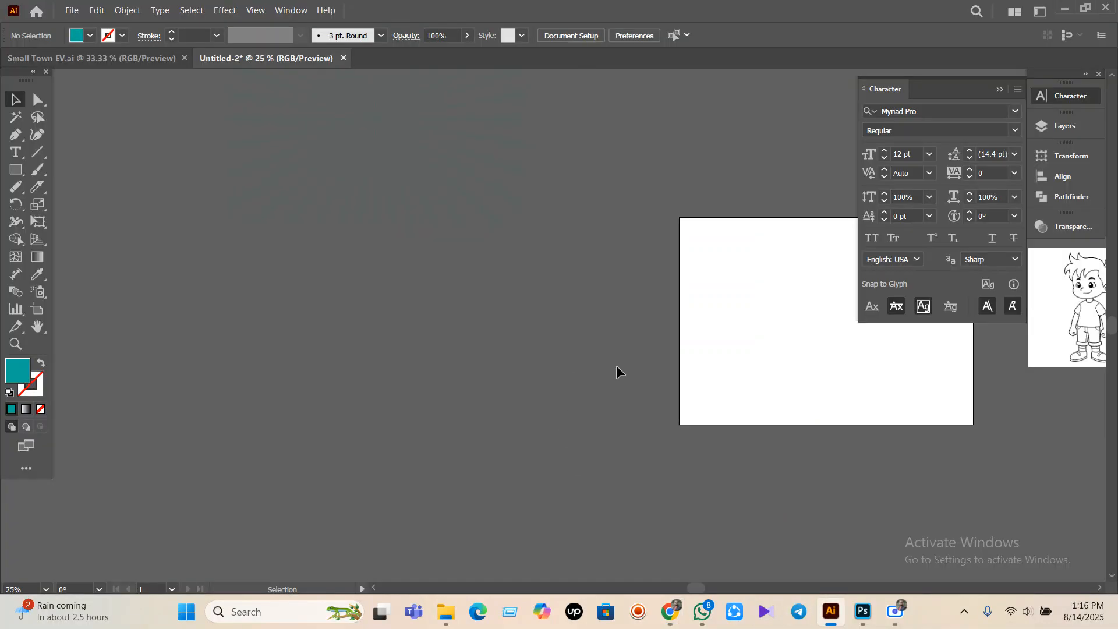
- Draw a teal circle on the empty artboard with the Ellipse tool, viewed at 100%
drag(619, 367, 392, 357)
key(ctrl+1)
drag(13, 177, 75, 202)
drag(432, 271, 487, 414)
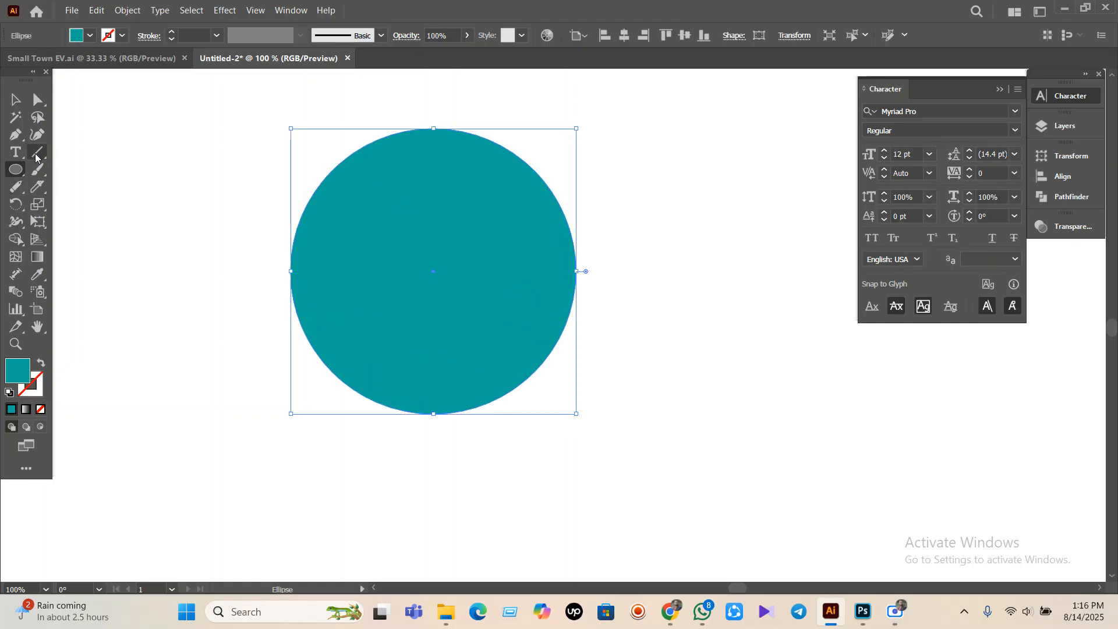
- Split the circle at its lowest and highest anchor points with the Scissors tool and delete the right half
key(c)
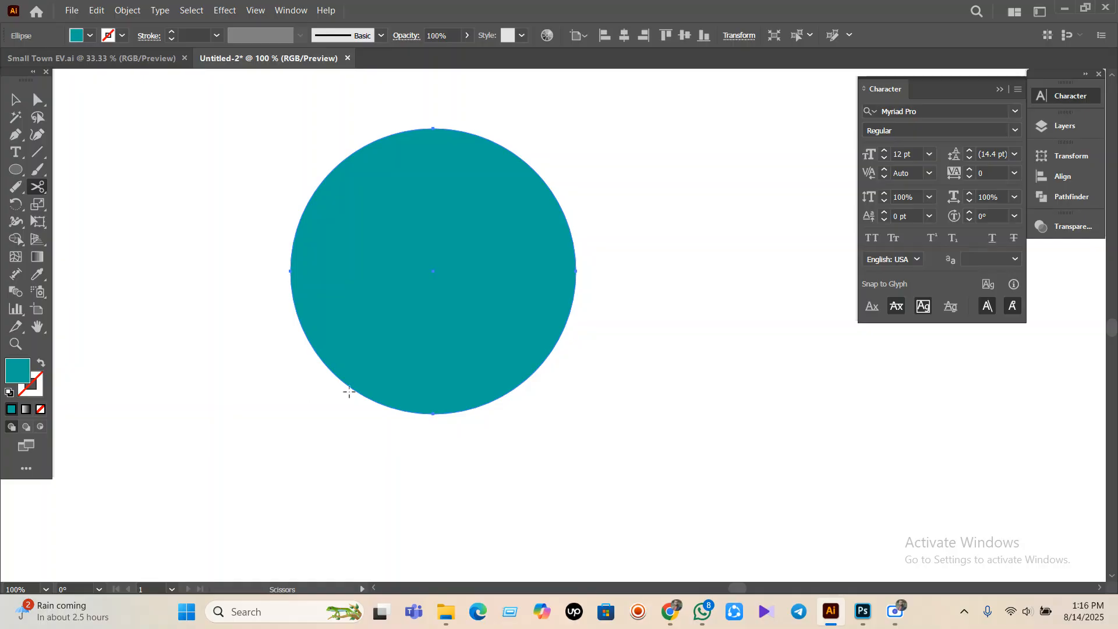
click(432, 415)
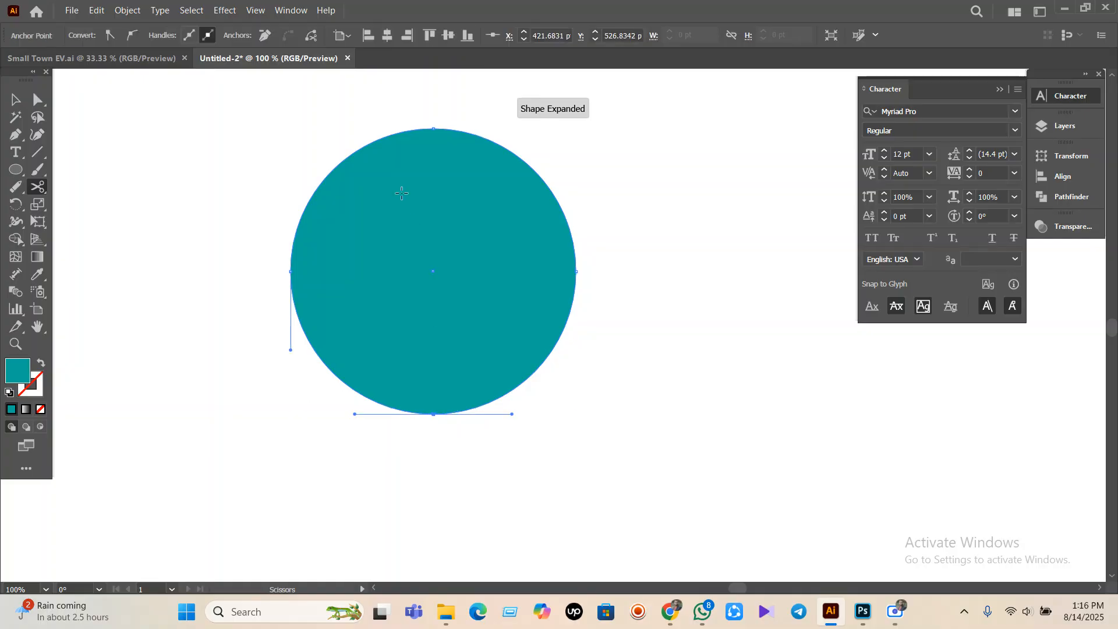
click(432, 128)
key(v)
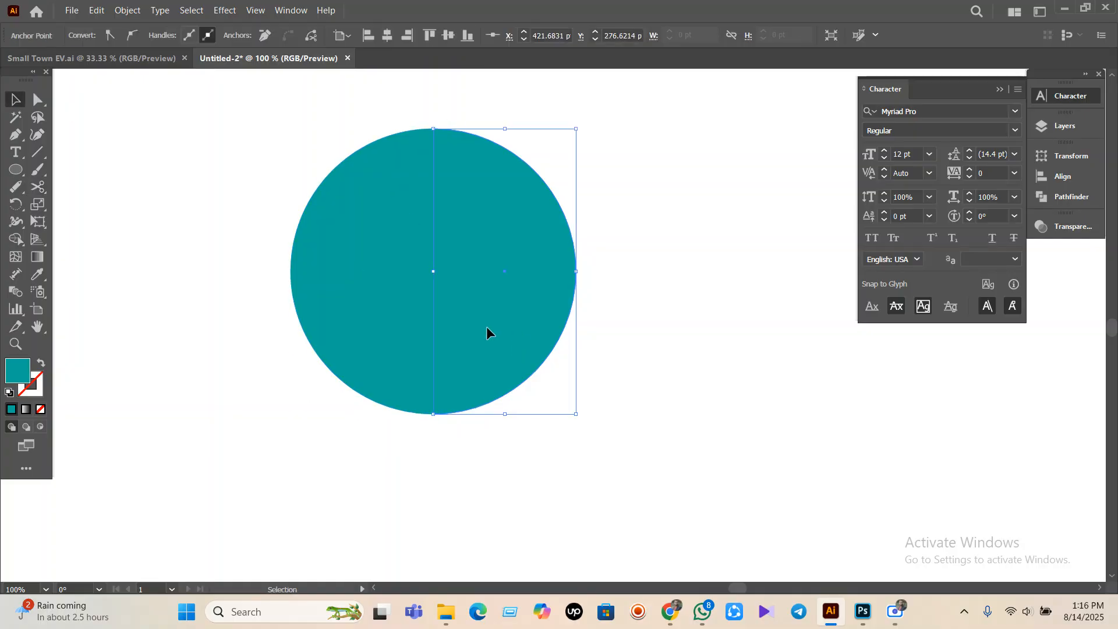
drag(486, 327, 582, 338)
key(Delete)
click(368, 218)
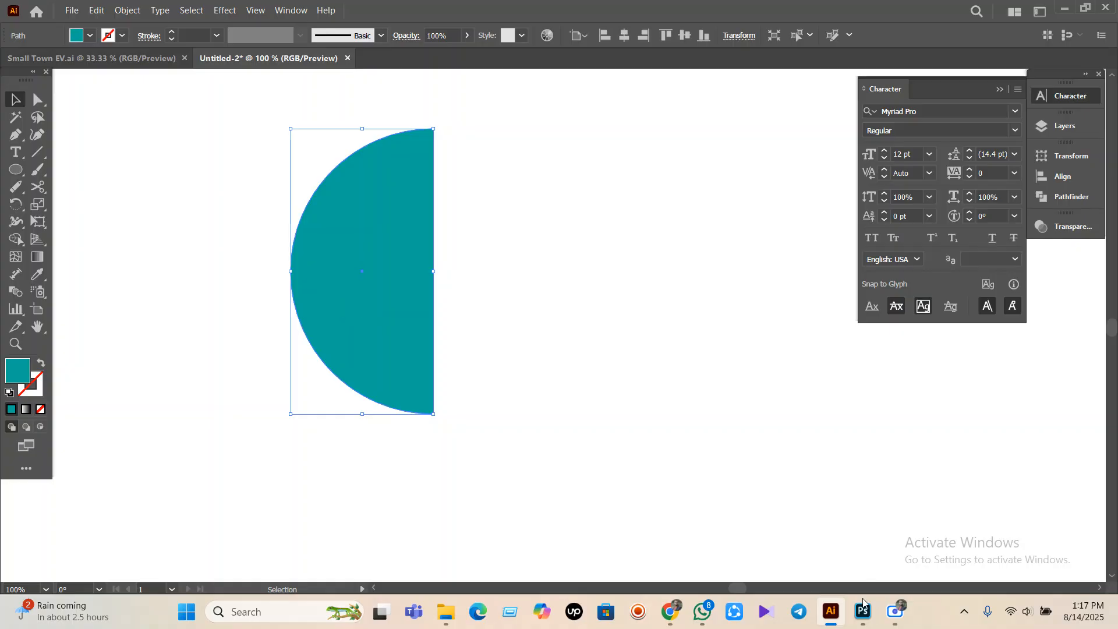
click(895, 611)
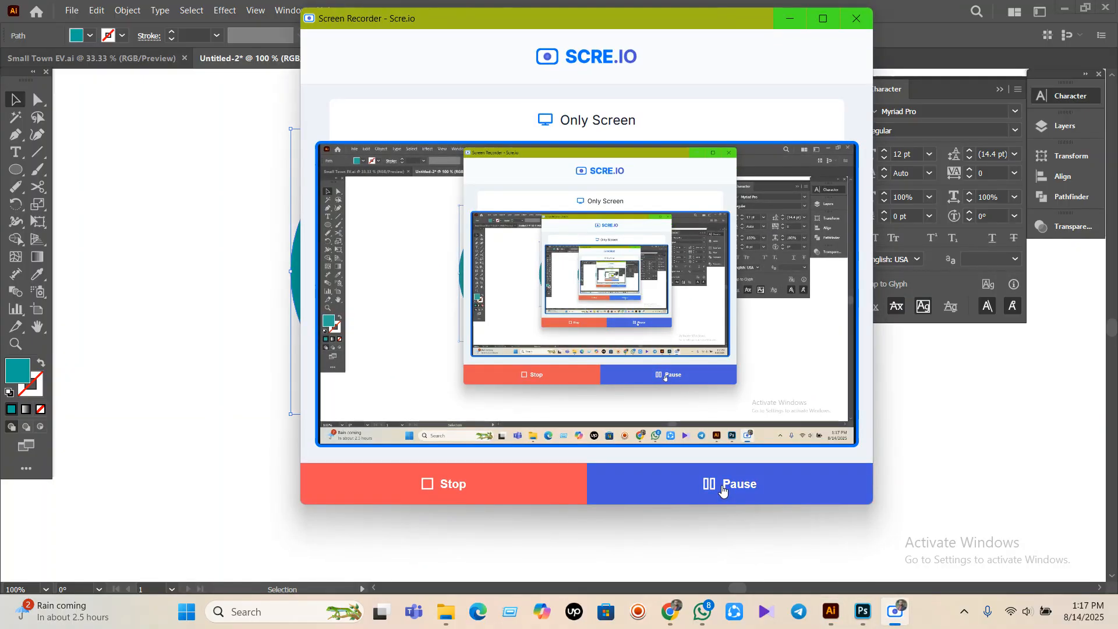
click(790, 18)
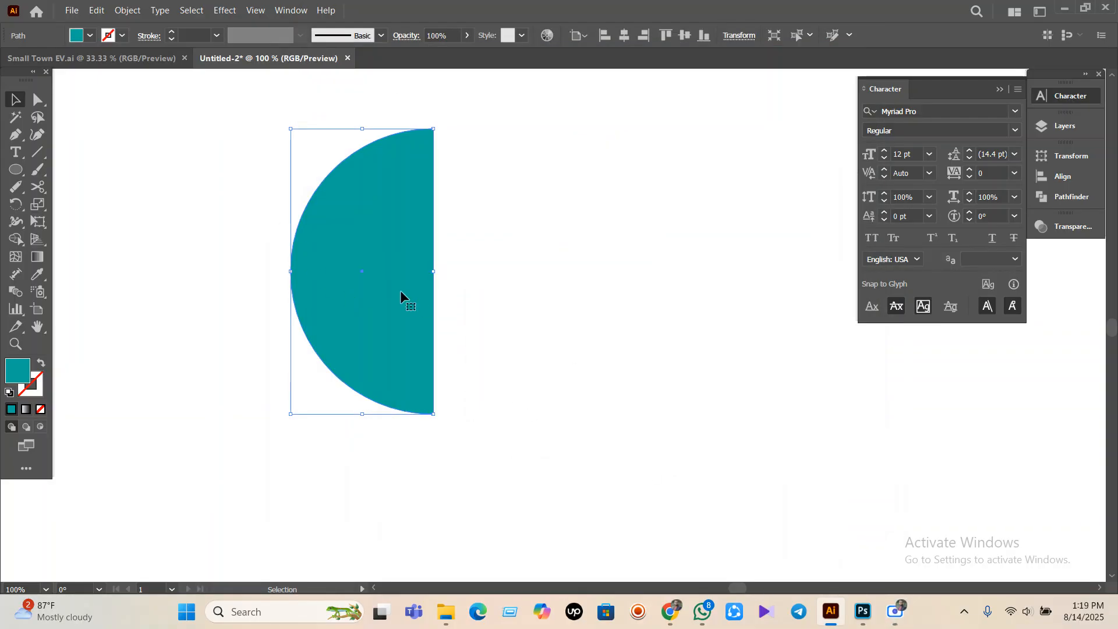
- Reflect a copy of the half circle across the vertical axis and place it against the straight edge to form a full circle
drag(400, 290, 386, 294)
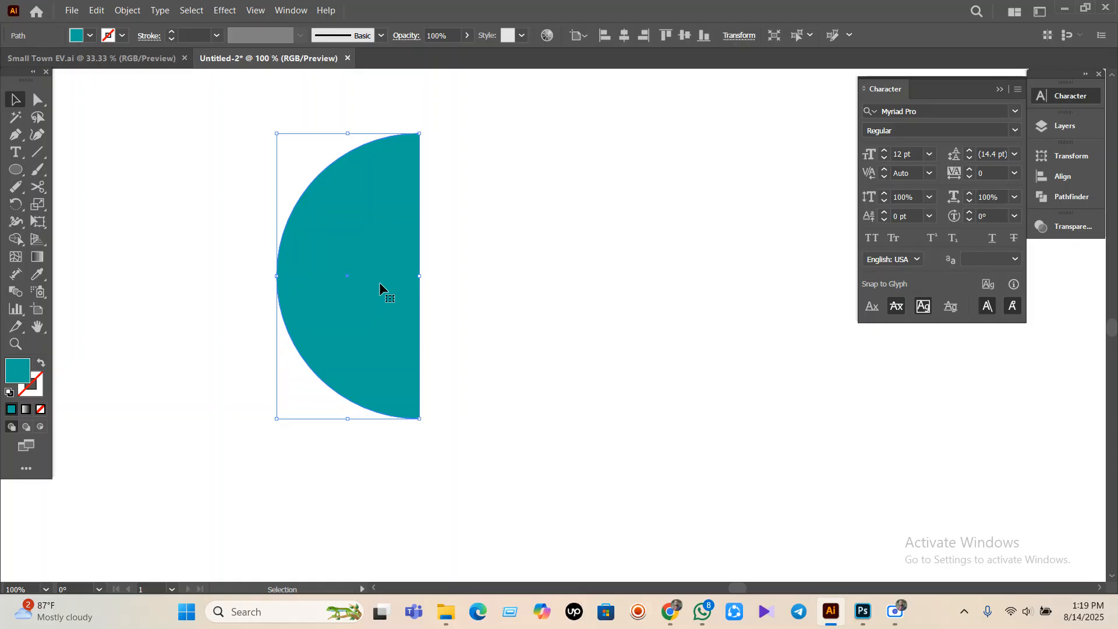
right_click(379, 282)
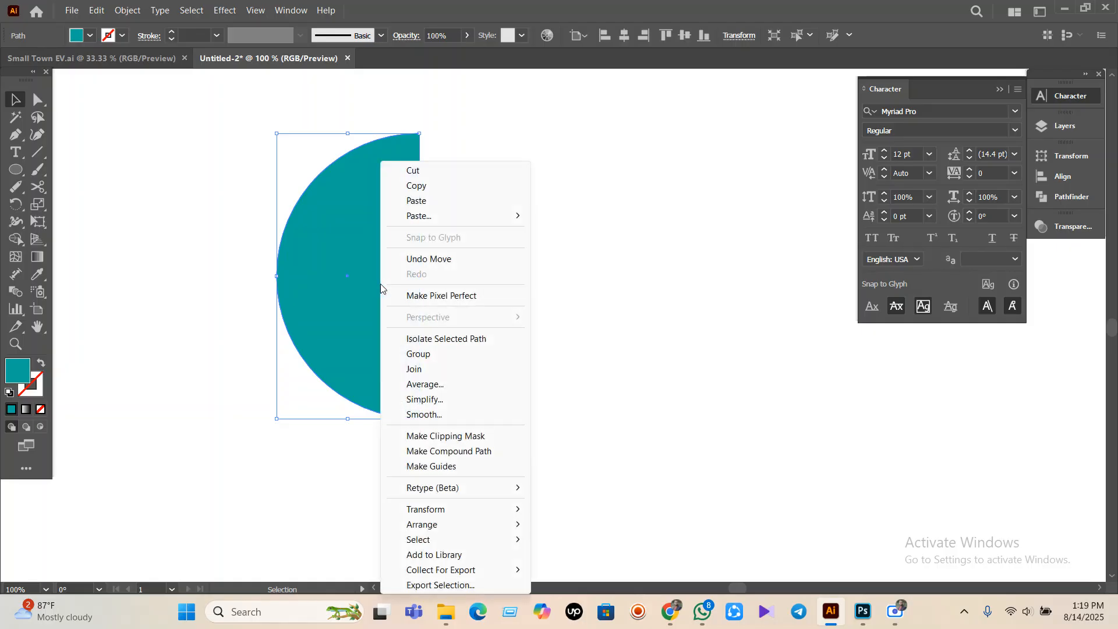
mouse_move(444, 510)
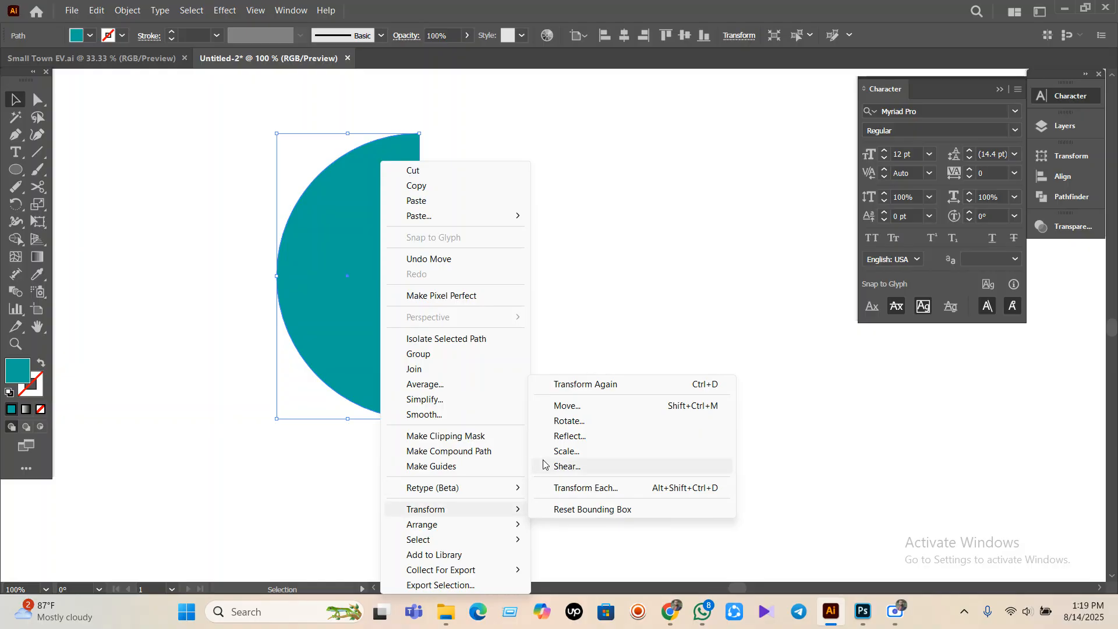
click(569, 438)
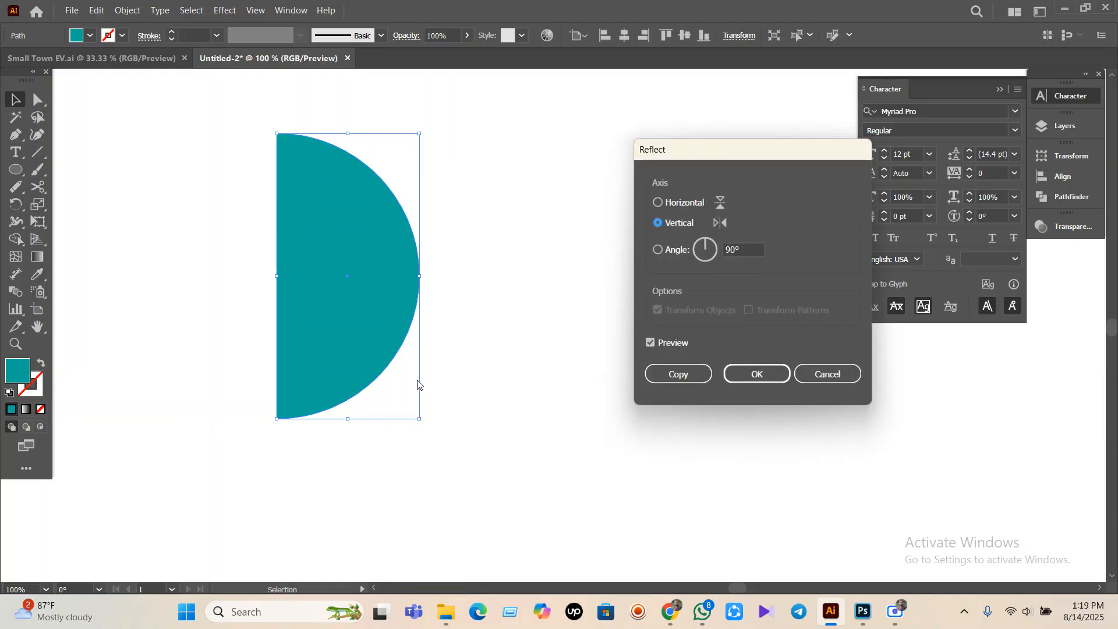
click(680, 376)
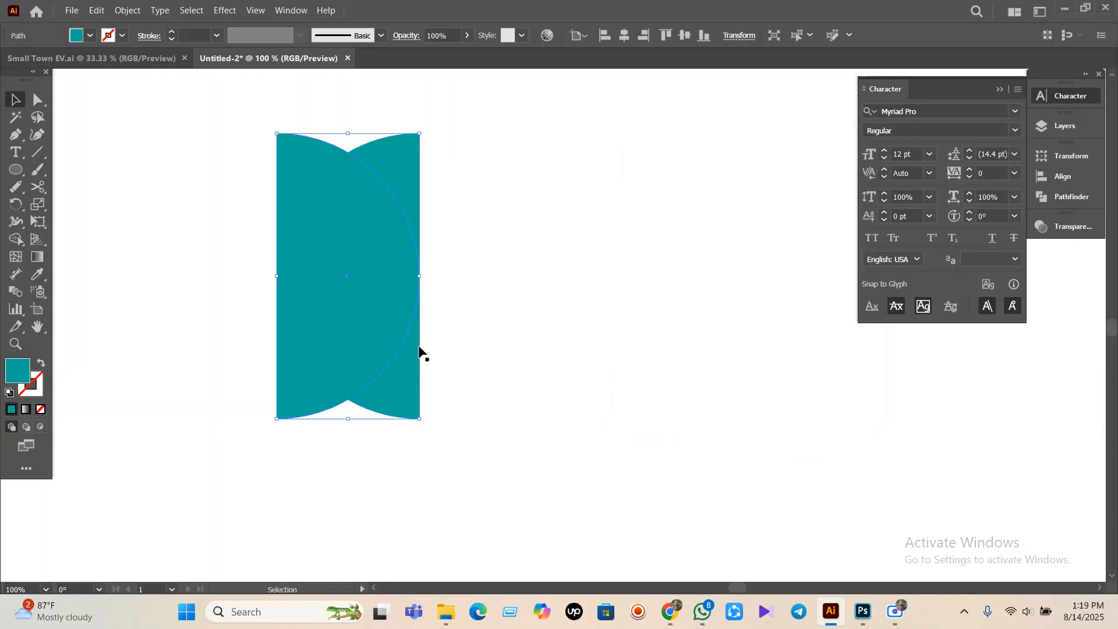
drag(398, 341, 466, 333)
click(607, 418)
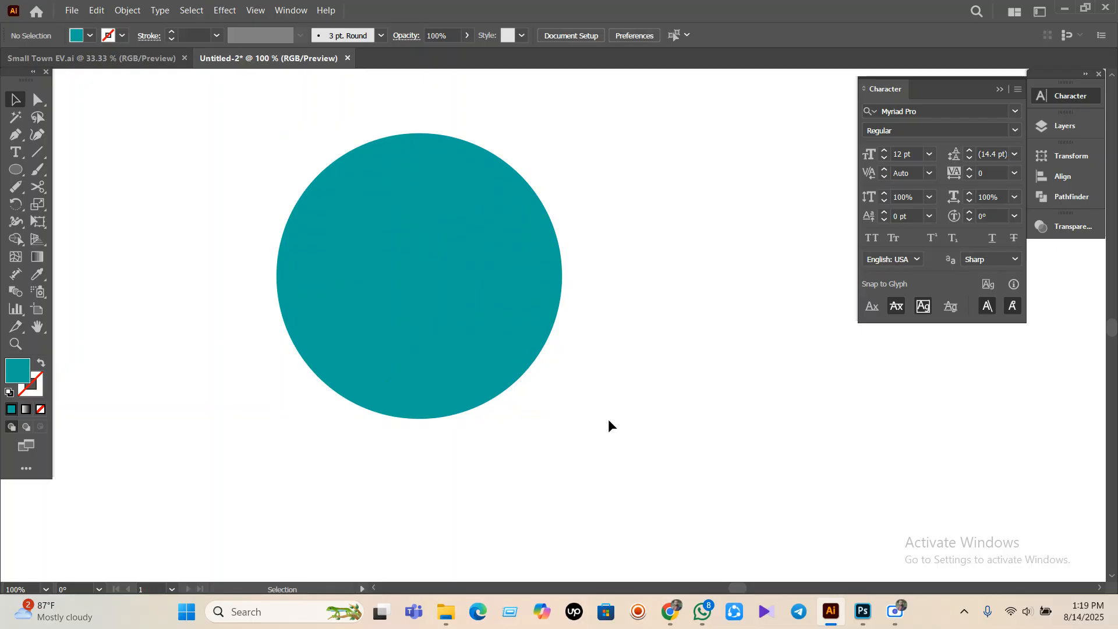
- Delete the reflected right half of the circle
click(484, 322)
key(Delete)
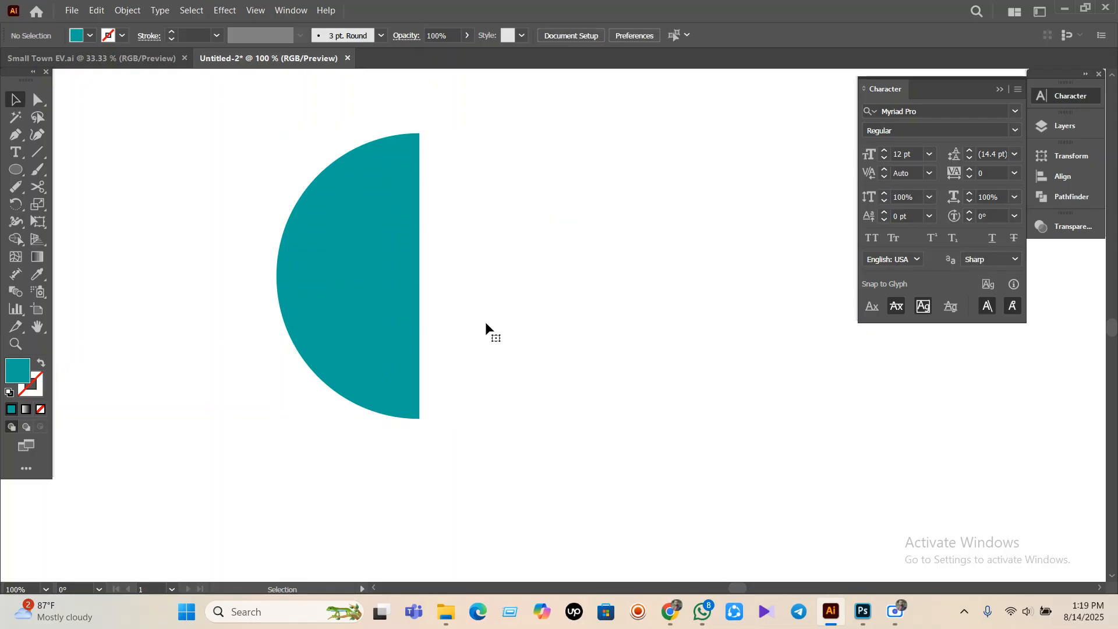
- Mirror a copy of the left half circle with the Reflect tool, using its upper straight-edge anchor as the reference point
click(364, 324)
drag(12, 207, 82, 228)
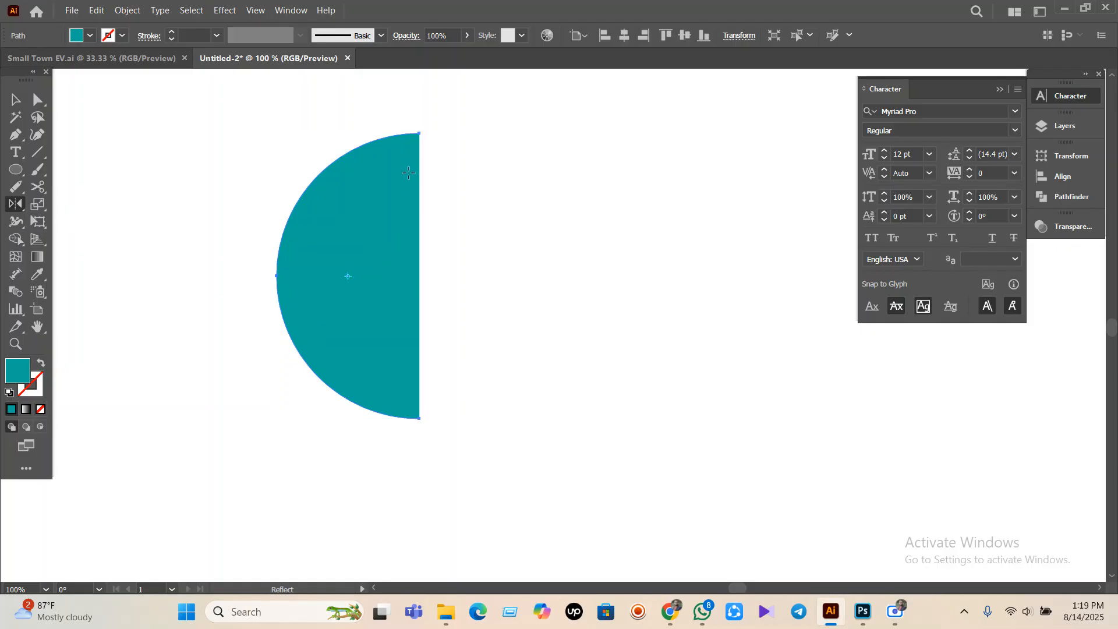
click(419, 134)
drag(402, 162, 441, 168)
click(12, 98)
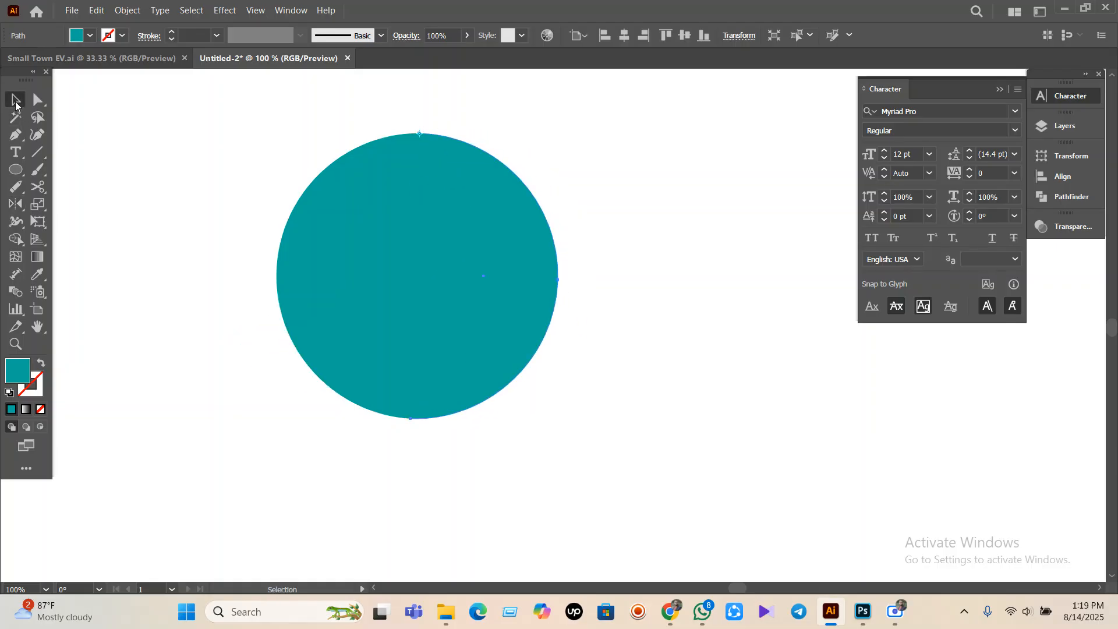
- Delete the right half of the split teal circle
click(269, 181)
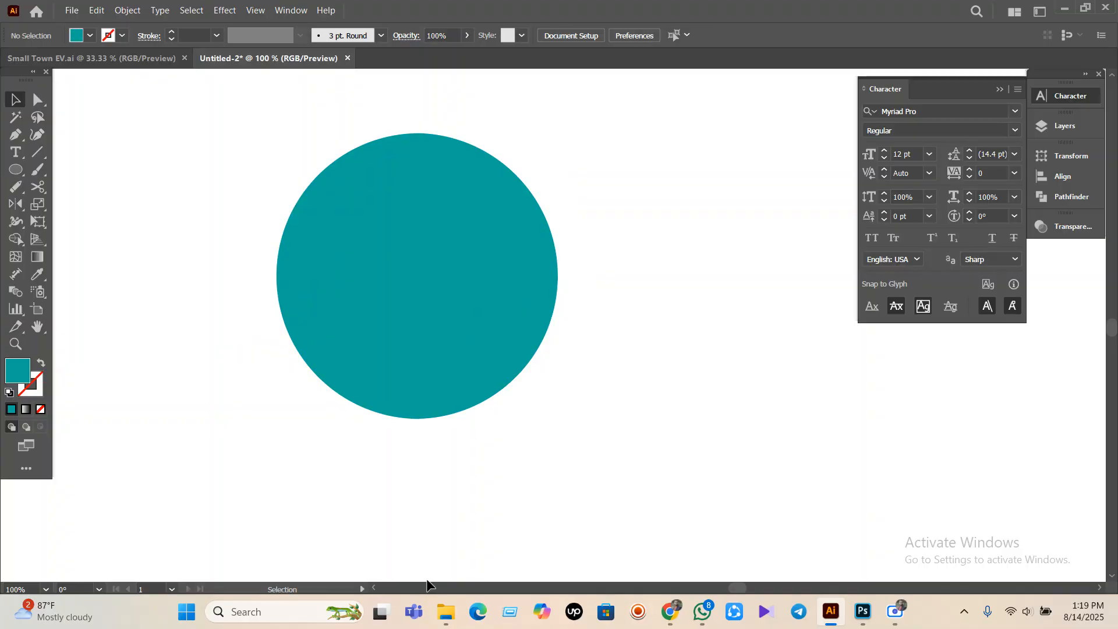
click(487, 354)
key(Delete)
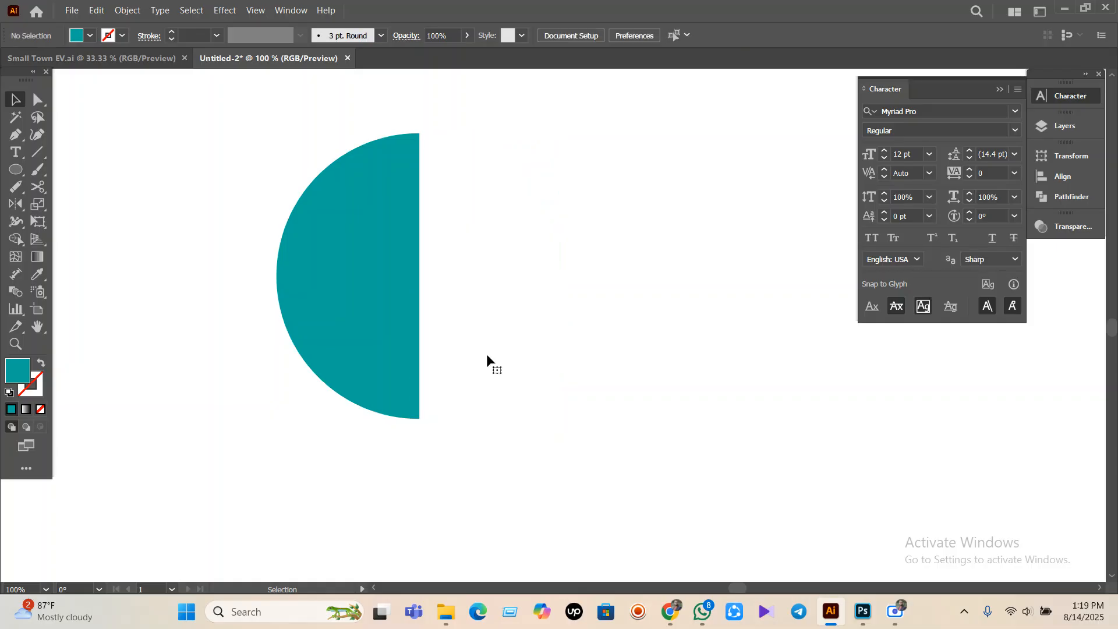
- Reflect a copy of the remaining teal half-circle across its straight vertical edge to complete the circle
drag(556, 455, 317, 315)
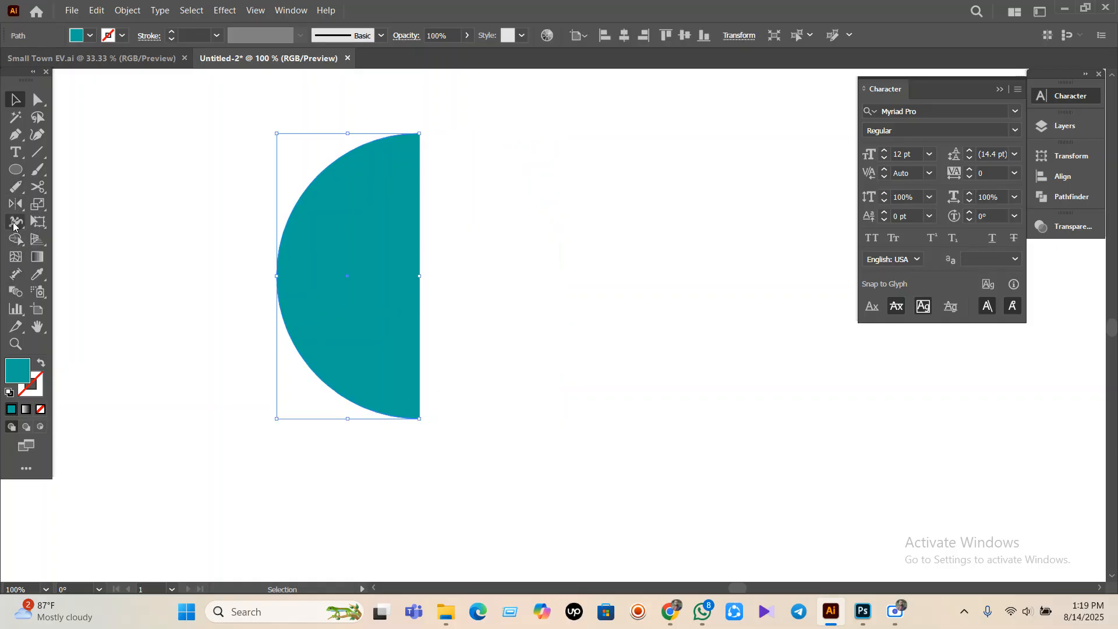
drag(11, 211, 69, 221)
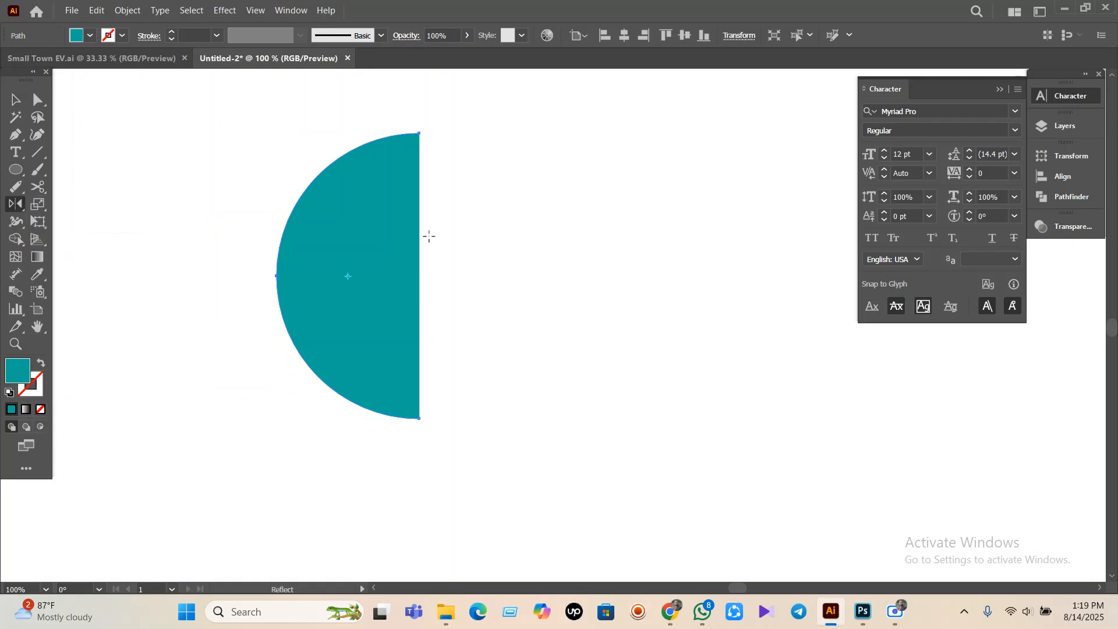
click(420, 133)
drag(403, 151, 452, 165)
click(16, 99)
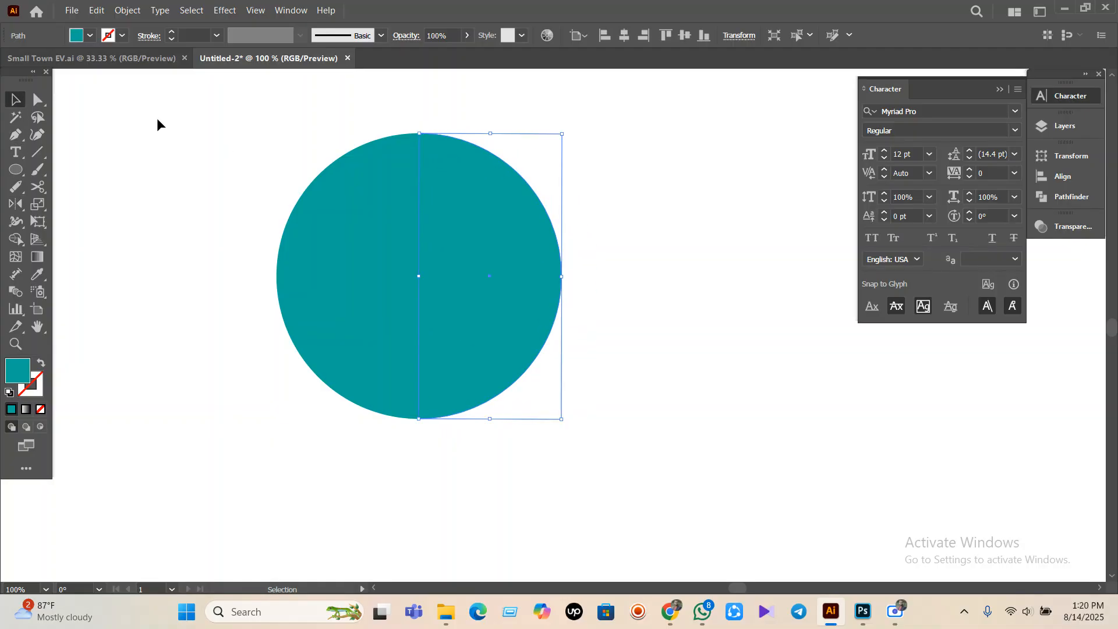
click(155, 124)
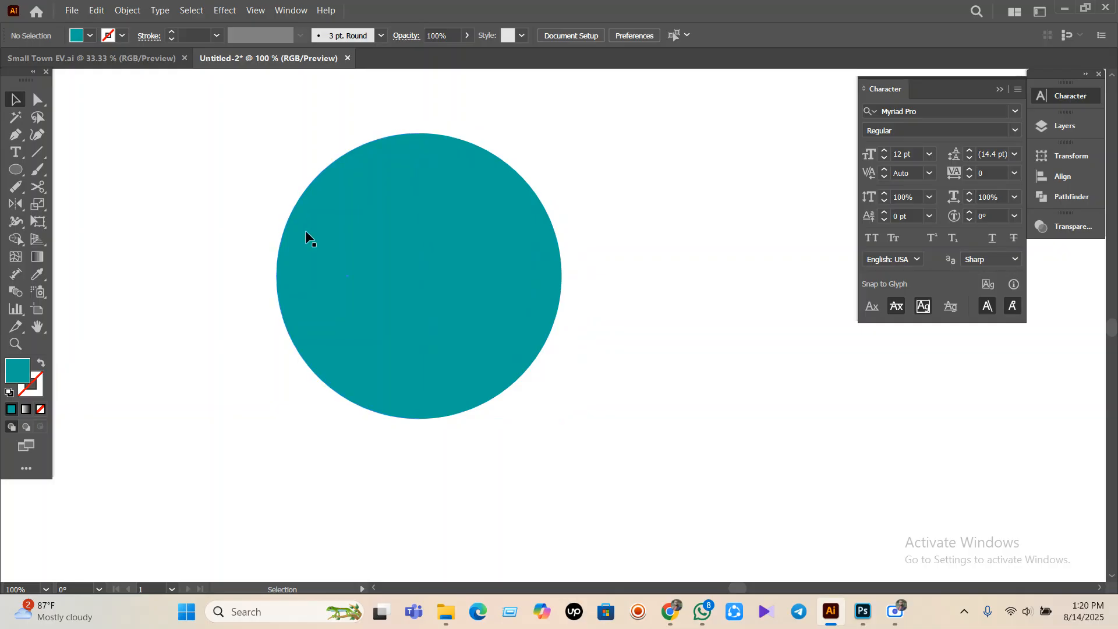
- Separate the mirrored half-circle from the left half with a narrow gap, and delete both teal halves
drag(424, 254, 455, 254)
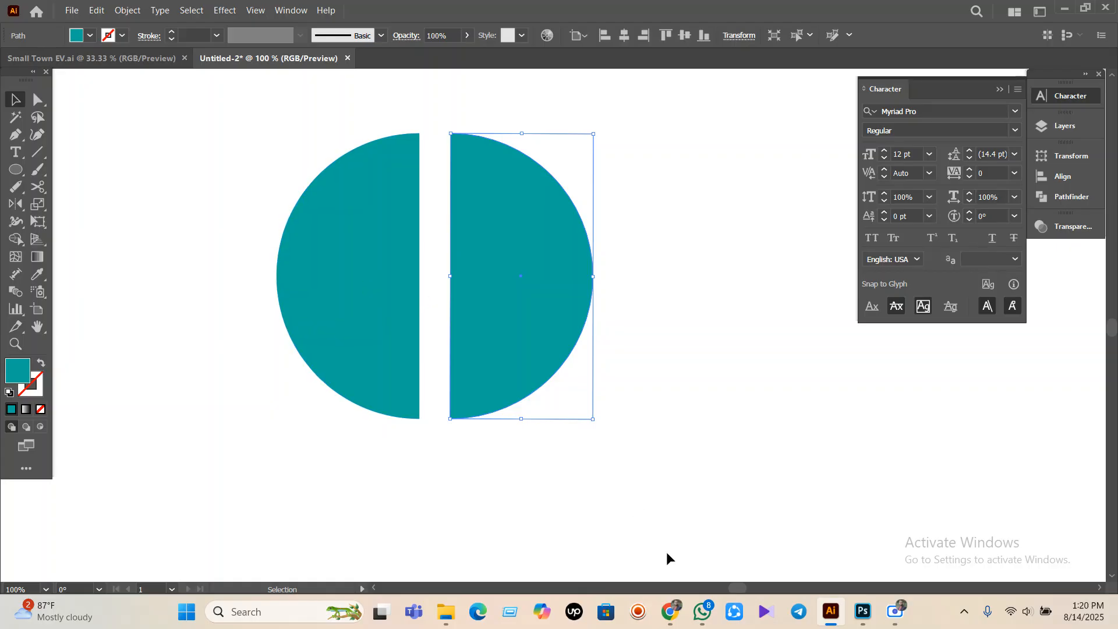
mouse_move(670, 611)
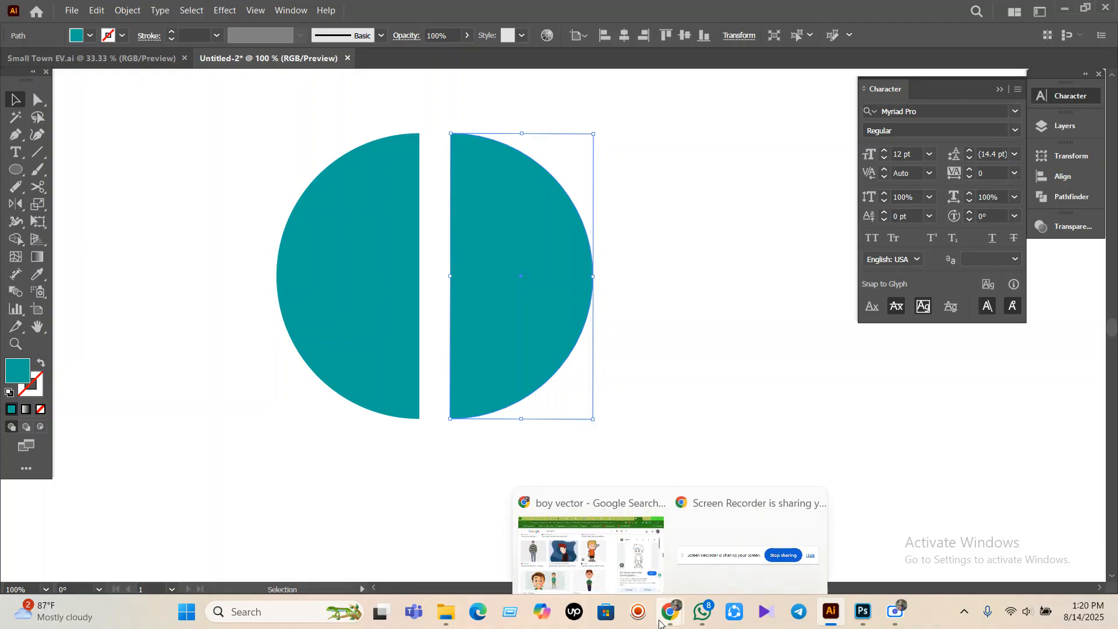
click(758, 385)
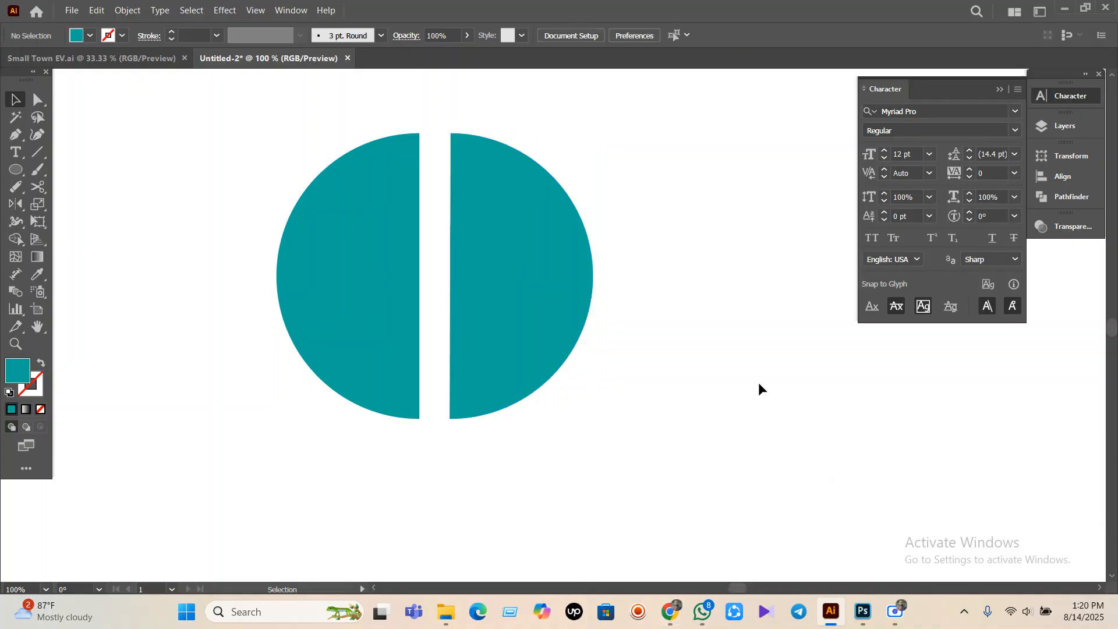
drag(666, 474, 381, 334)
key(Delete)
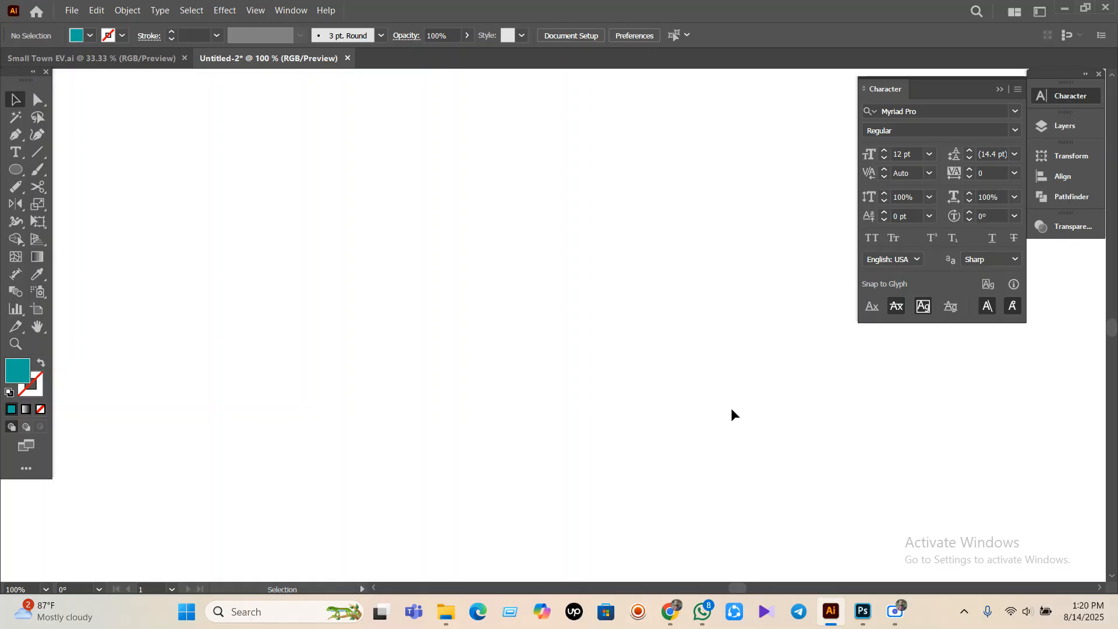
- Move the boy line-art image onto the artboard
scroll(567, 401, down, 5)
drag(756, 371, 598, 394)
scroll(595, 396, up, 1)
scroll(594, 394, down, 2)
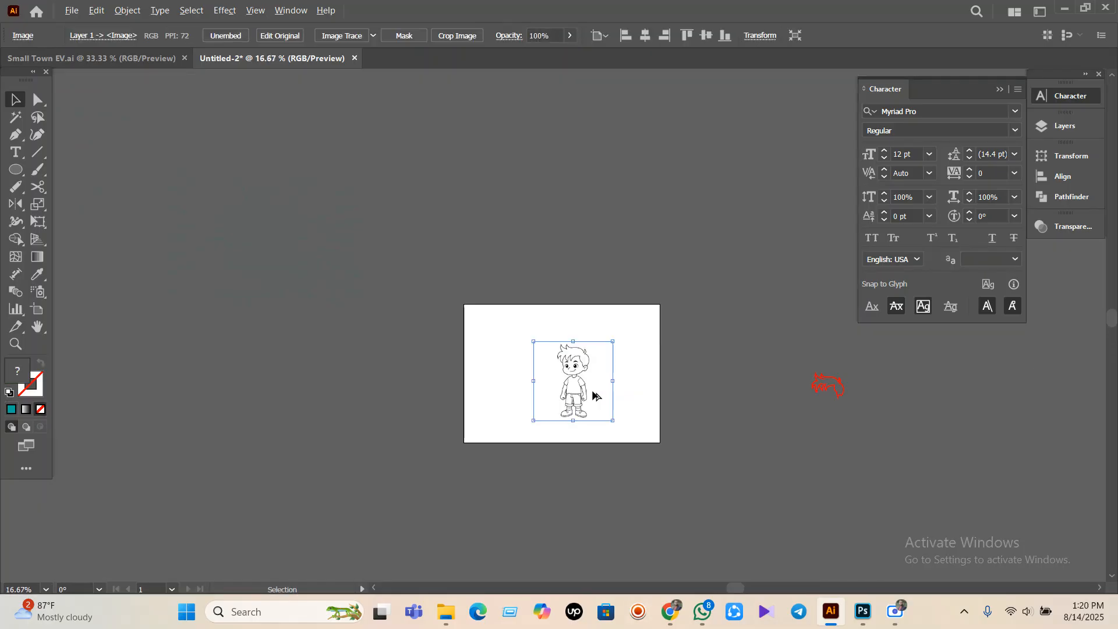
scroll(616, 401, up, 2)
scroll(508, 391, up, 1)
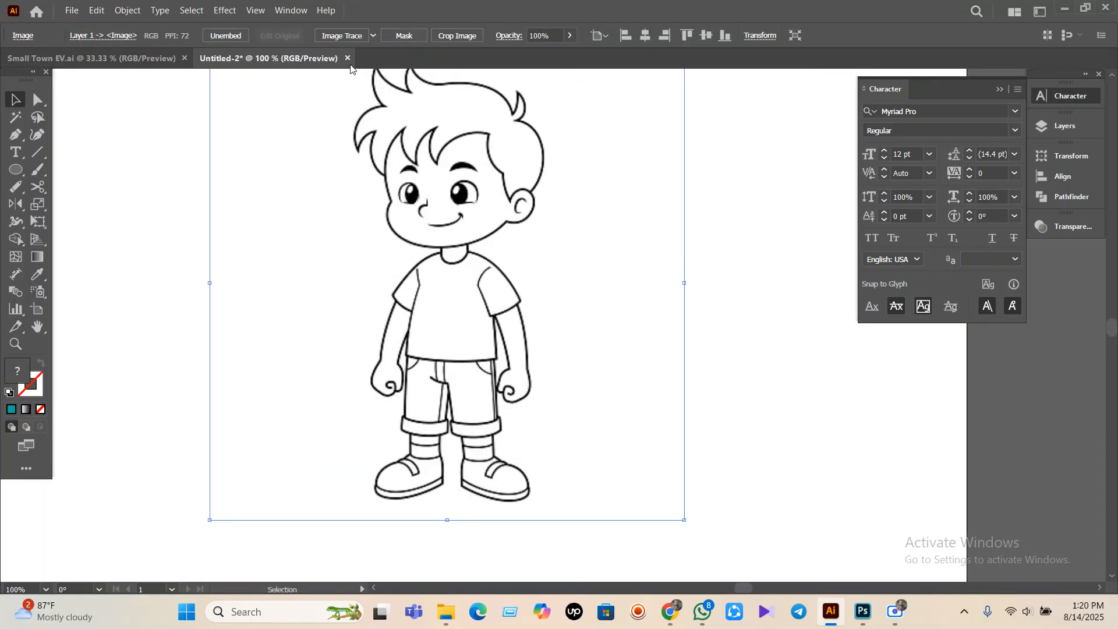
- Try tracing the boy image with the Black and White Logo preset and undo the trace
click(373, 36)
click(420, 183)
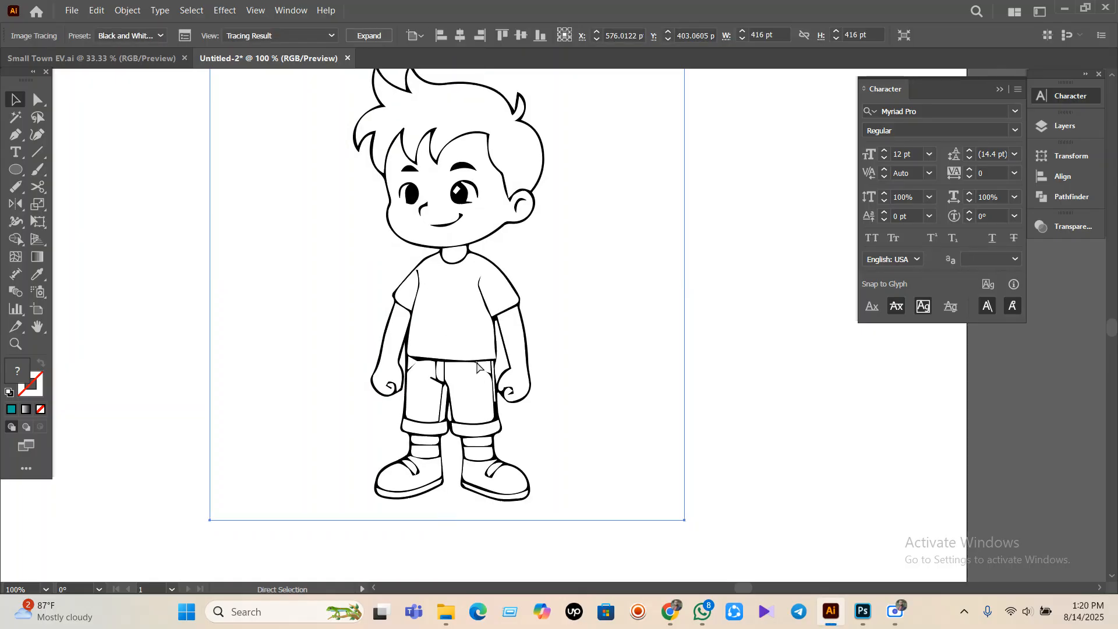
key(ctrl+z)
- Trace the boy image with the Silhouettes preset, setting the threshold to 156 and the noise to 27 px
click(373, 36)
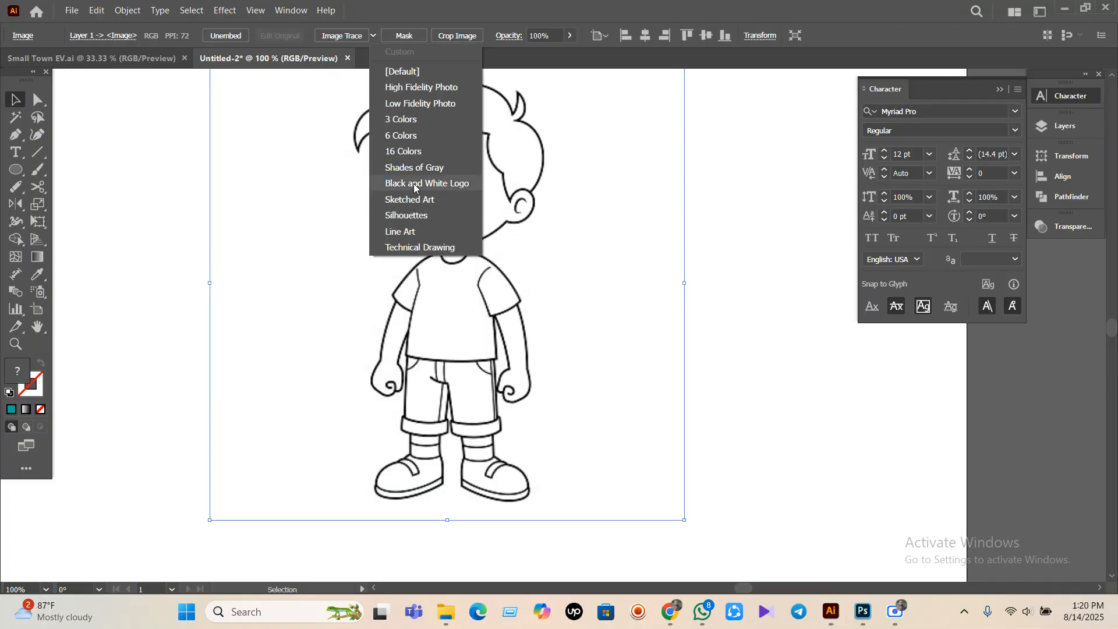
click(405, 215)
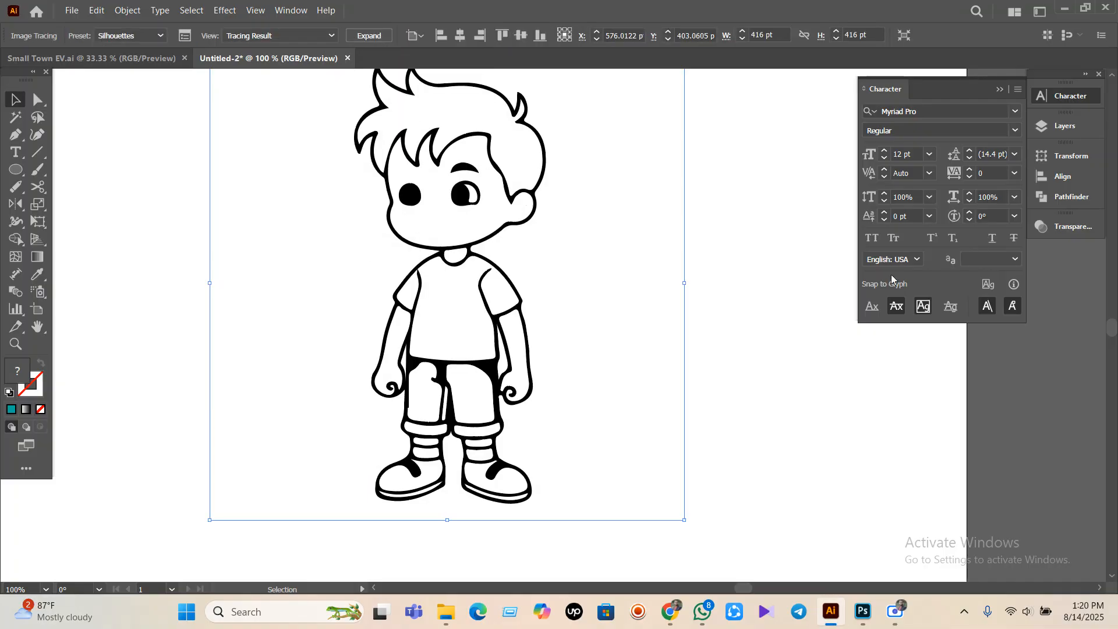
click(185, 36)
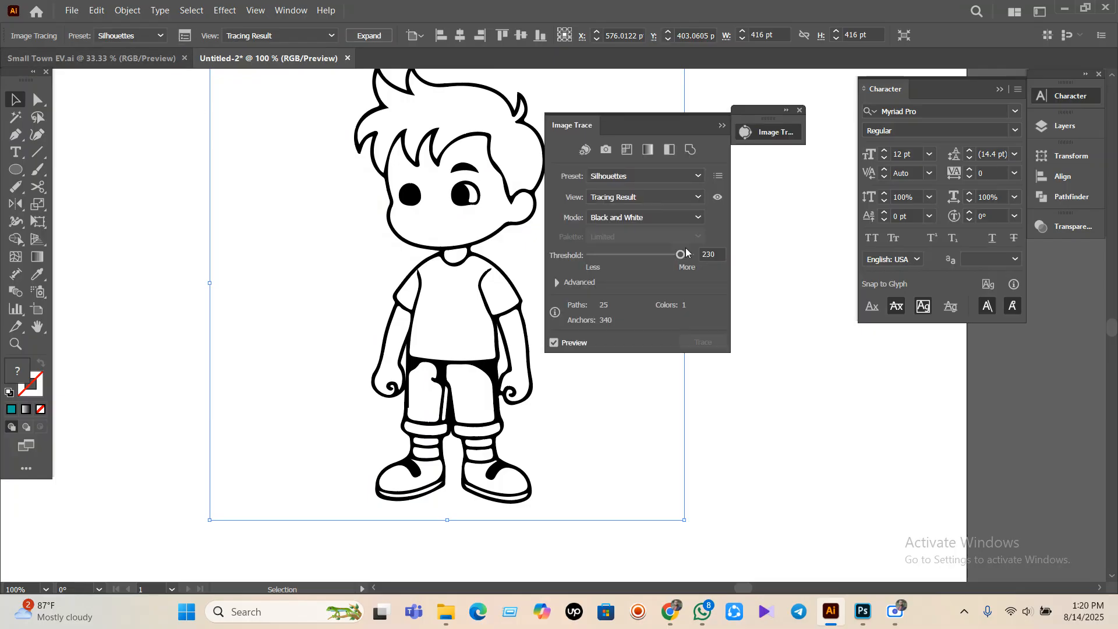
drag(680, 255, 651, 254)
click(576, 282)
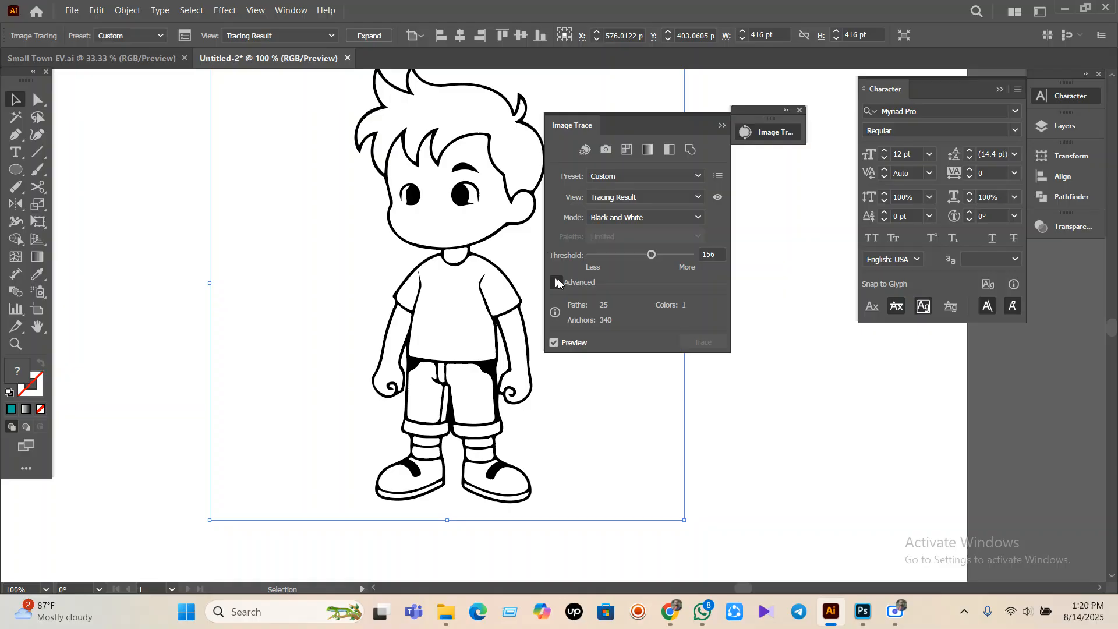
drag(676, 358, 617, 358)
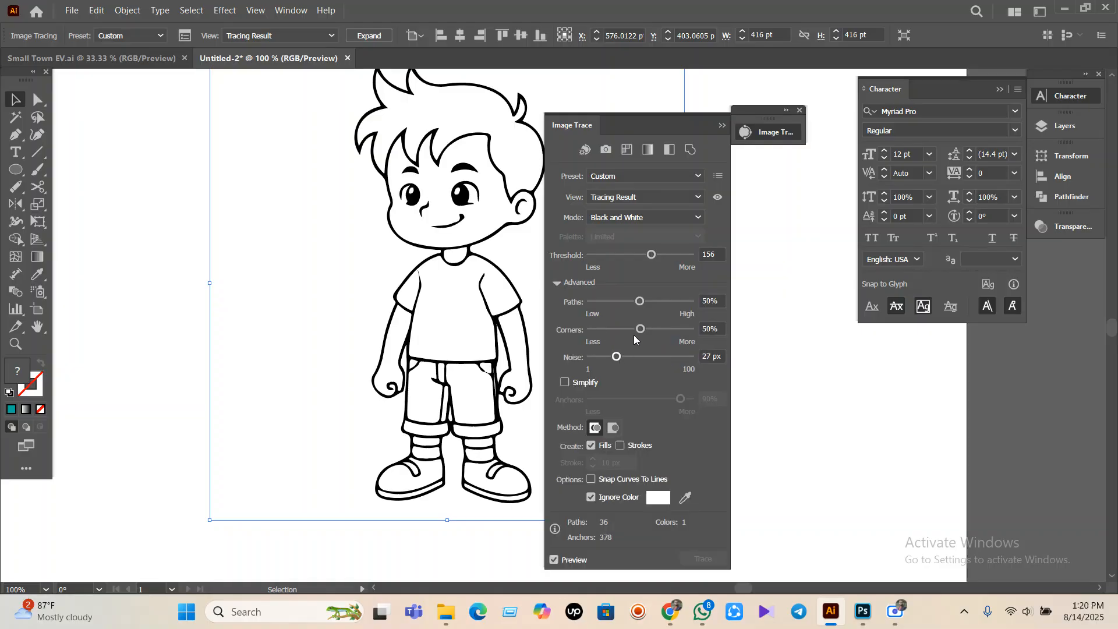
- Refine the boy's image trace with threshold 169, paths 54% and corners 44%
drag(639, 302, 659, 303)
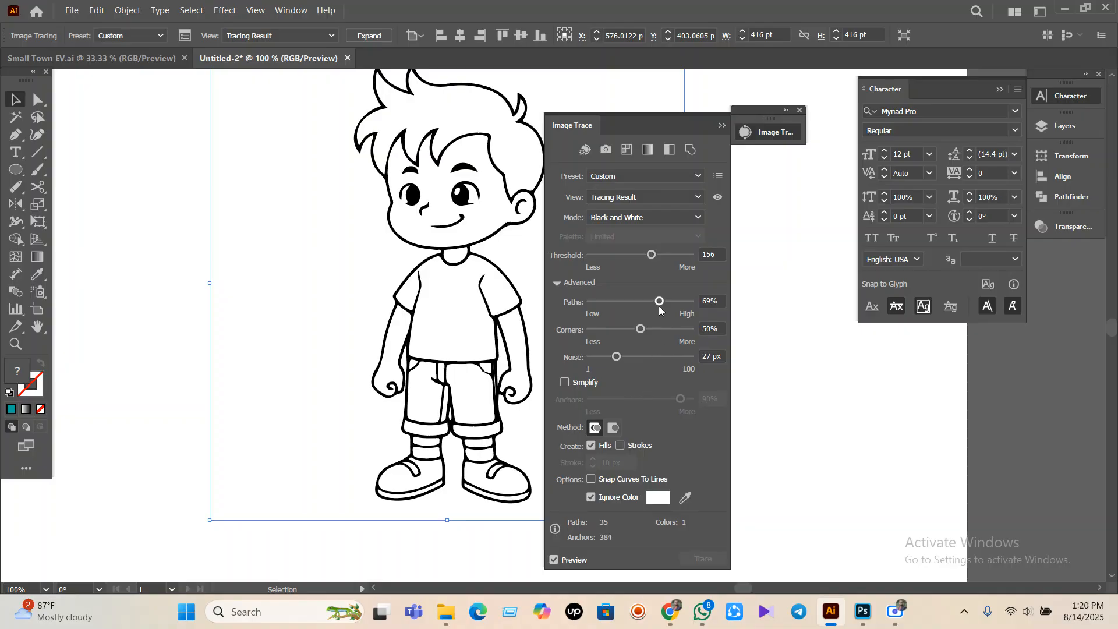
mouse_move(658, 301)
mouse_down()
mouse_move(642, 302)
mouse_move(633, 330)
mouse_move(621, 330)
mouse_up()
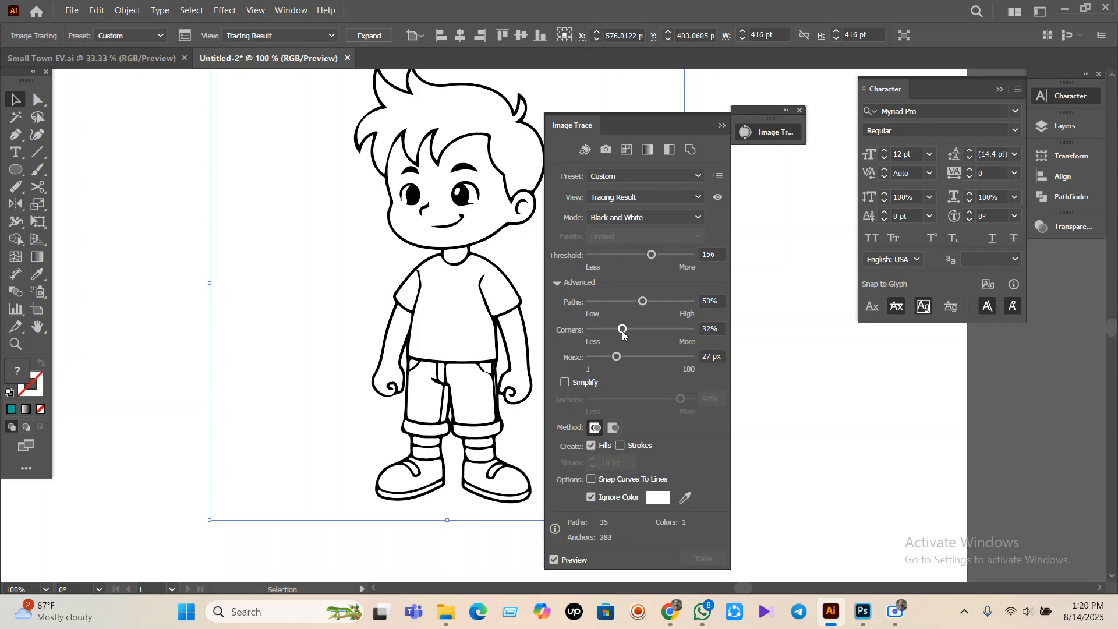
drag(651, 255, 661, 254)
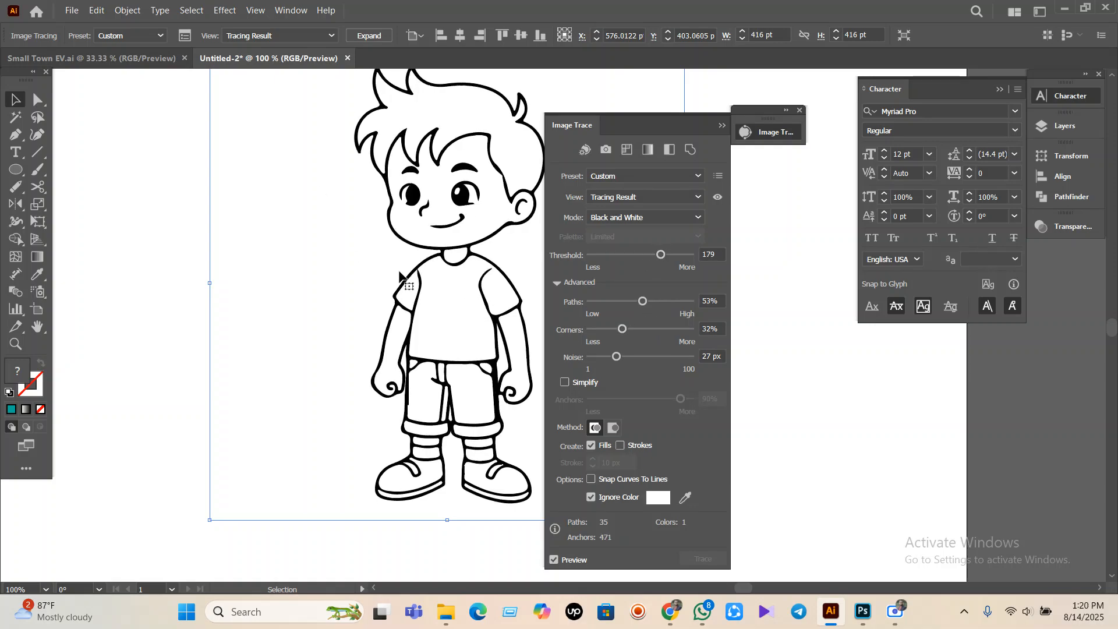
drag(661, 255, 656, 254)
drag(642, 302, 630, 328)
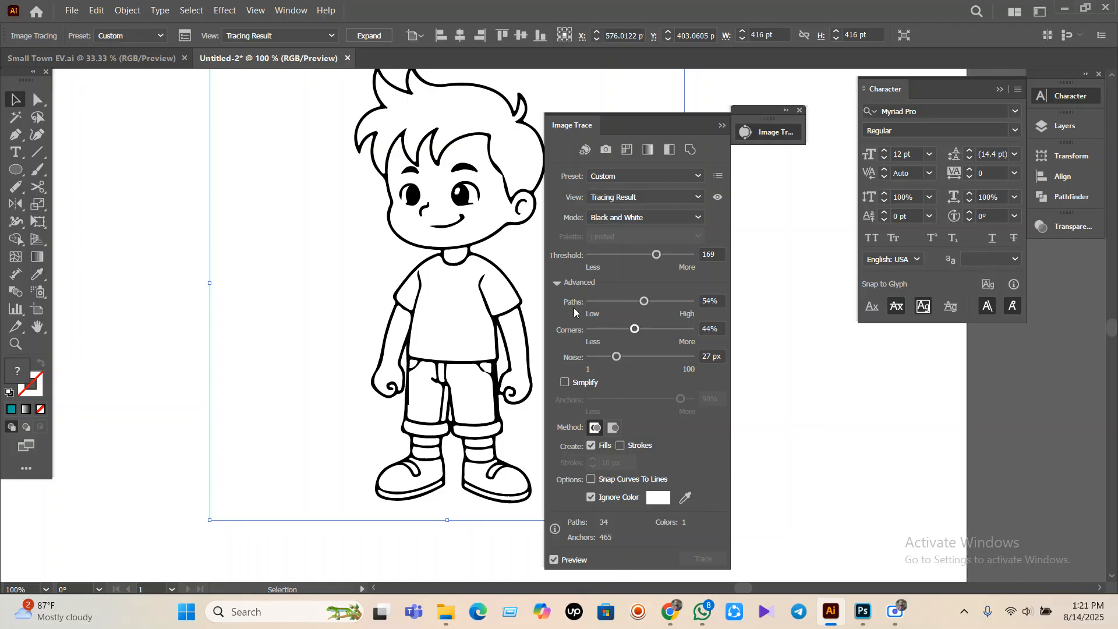
- Expand the boy's tracing result into editable vector paths and deselect it
click(370, 36)
right_click(461, 382)
click(343, 336)
scroll(278, 260, right, 3)
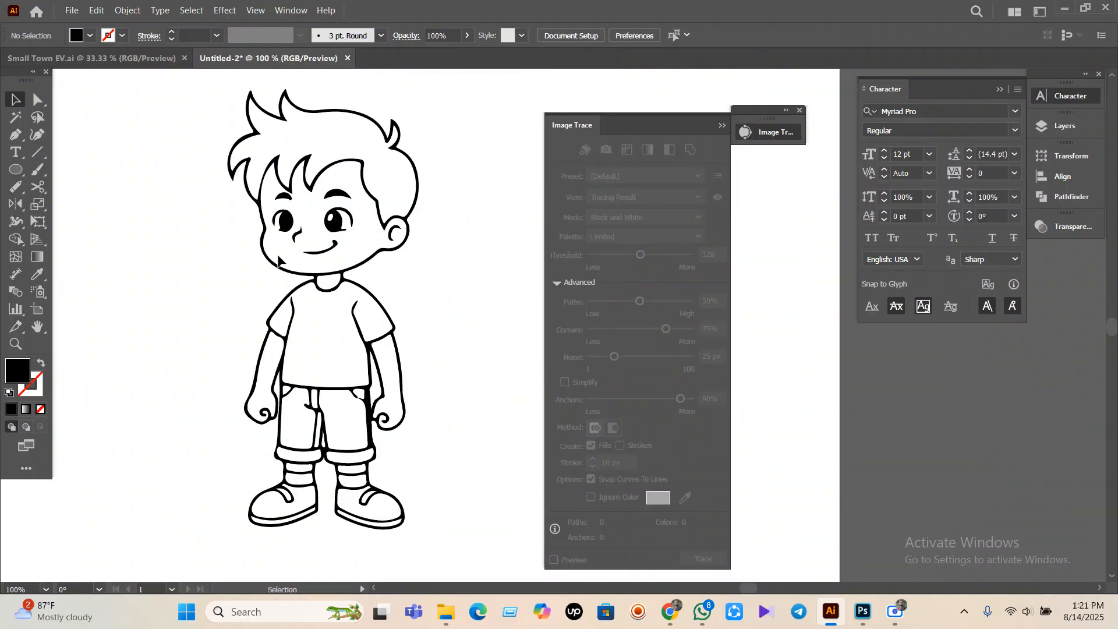
- Duplicate the traced boy drawing and place the copy beside the original on its right
key(alt+space)
key(Escape)
scroll(198, 322, down, 2)
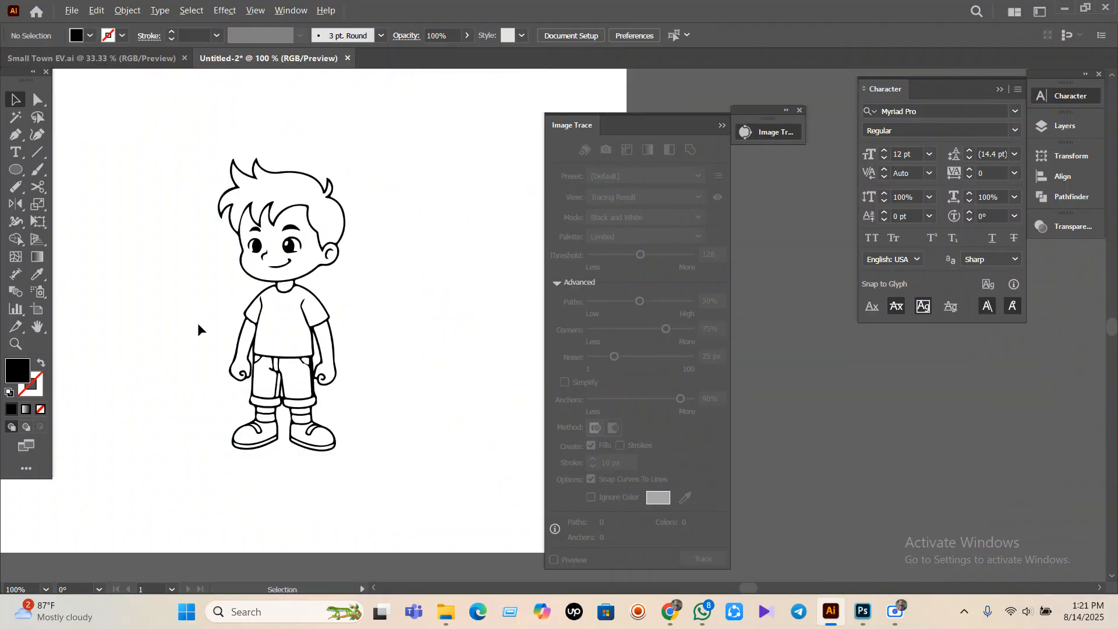
scroll(197, 322, down, 2)
drag(161, 201, 369, 474)
mouse_move(274, 361)
mouse_down()
mouse_move(170, 361)
mouse_move(284, 361)
mouse_up()
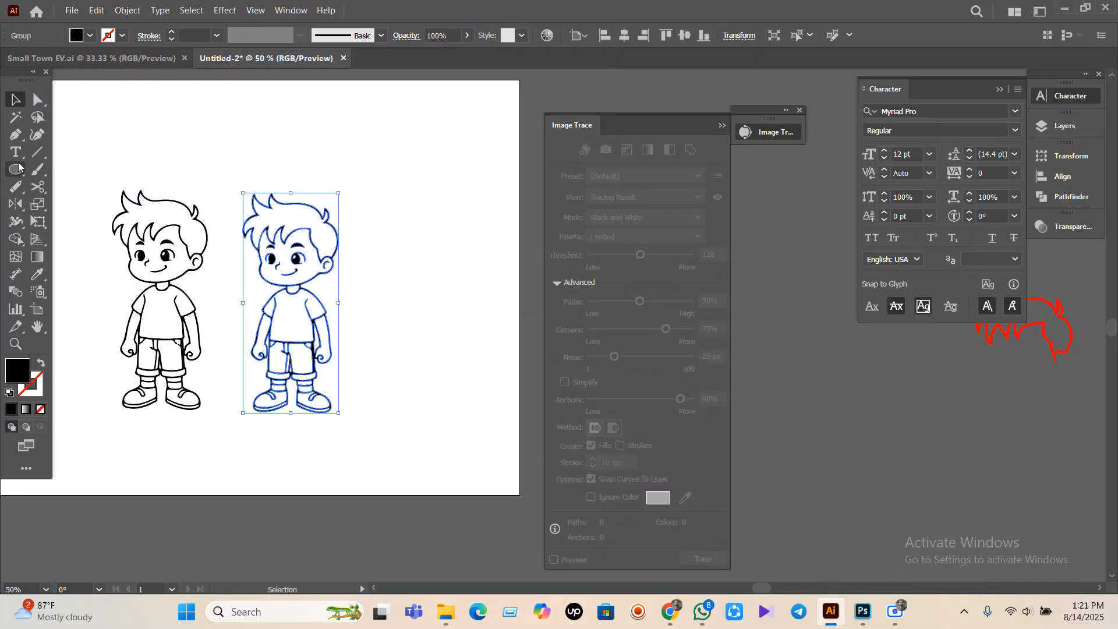
- Draw a tall rectangle that fully covers the copied boy and fill it with orange
drag(19, 167, 70, 167)
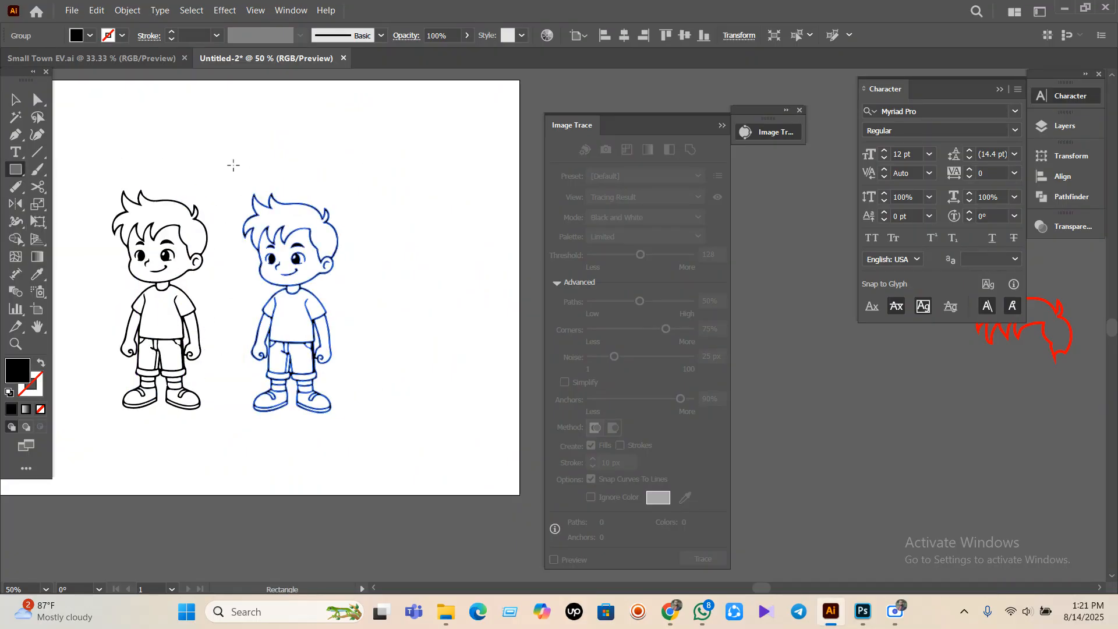
drag(225, 165, 379, 461)
click(90, 35)
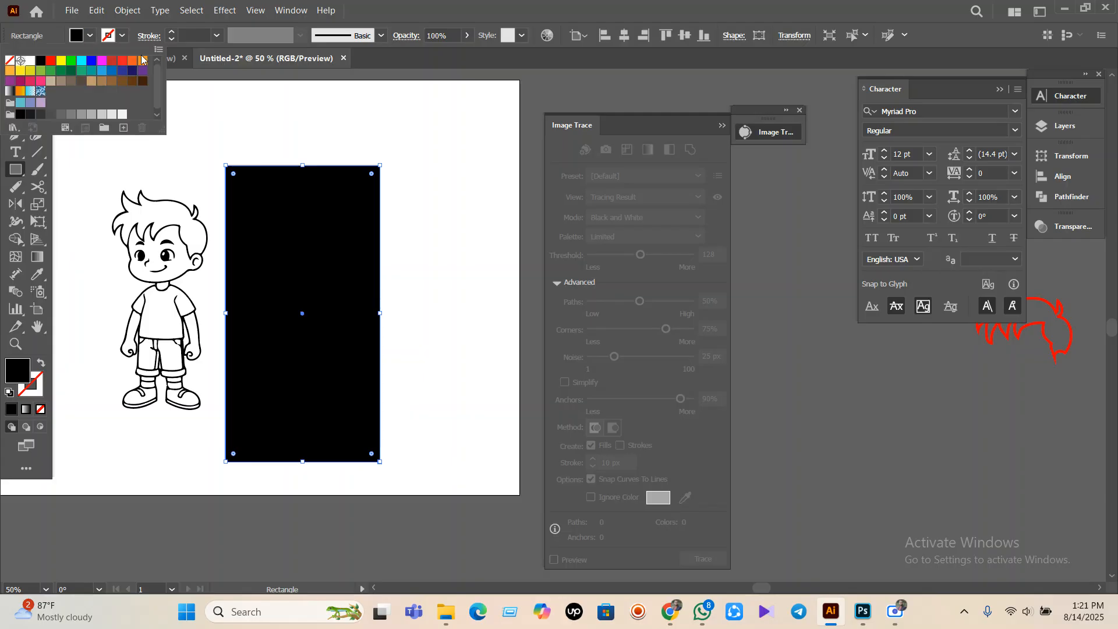
click(142, 59)
key(Escape)
key(v)
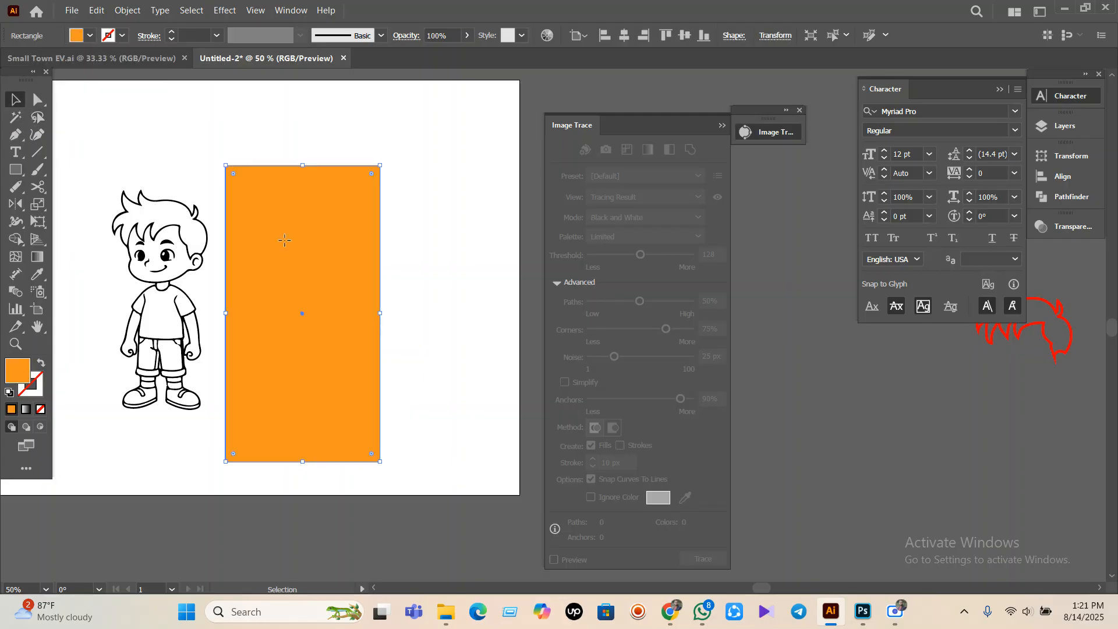
- Send the orange rectangle to the back, behind the boy copy, and clear the selection
right_click(285, 240)
mouse_move(356, 524)
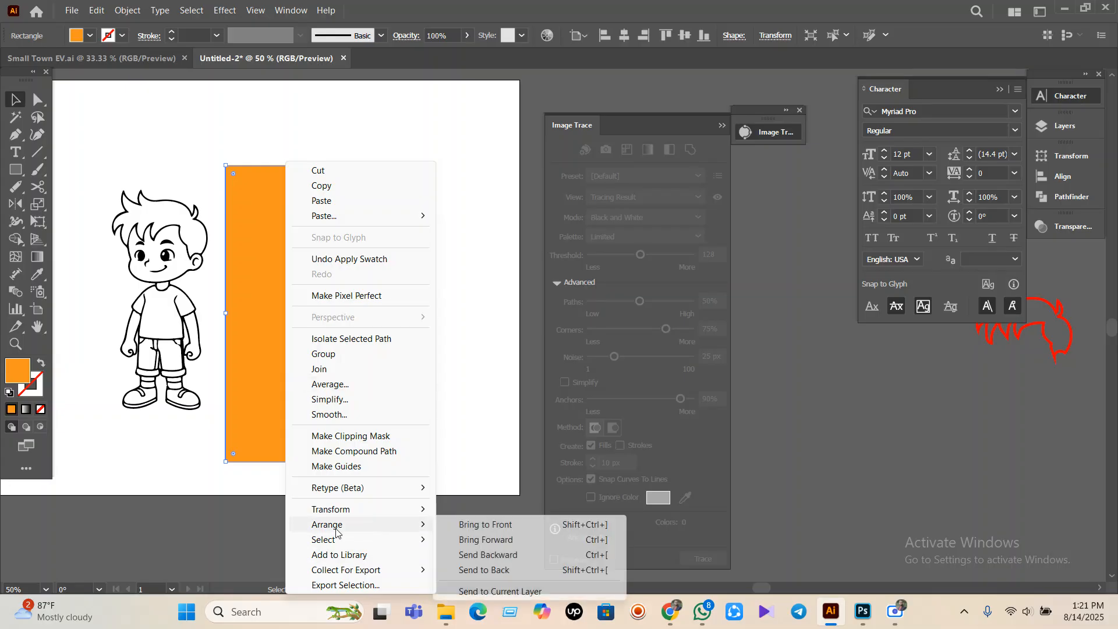
click(523, 574)
key(ctrl+shift+a)
scroll(352, 354, up, 1)
drag(469, 437, 181, 255)
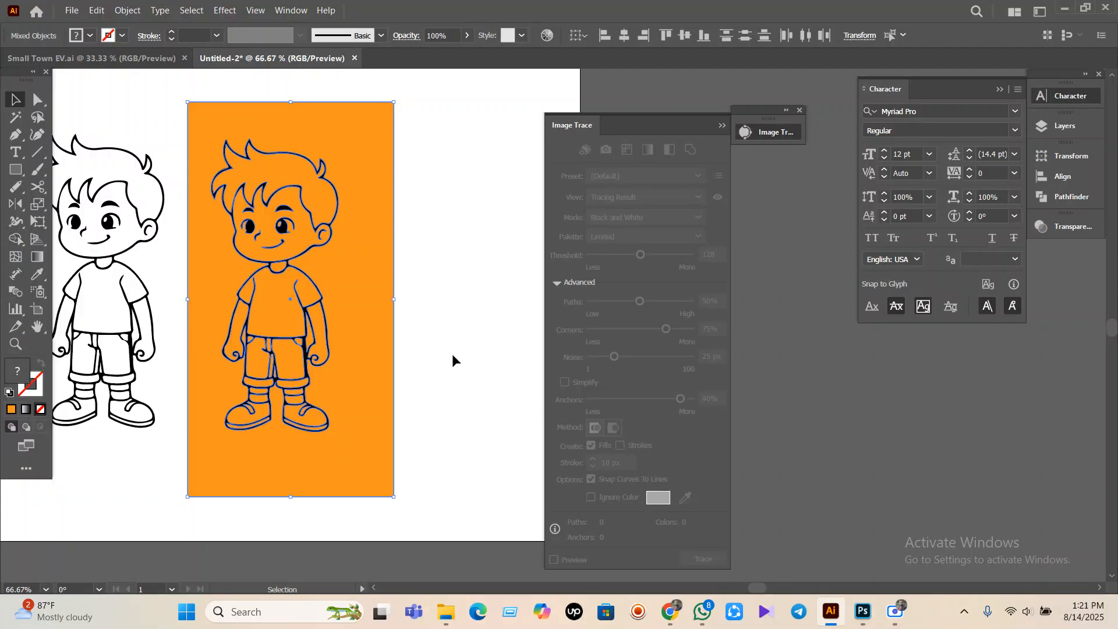
drag(510, 433, 198, 239)
click(435, 297)
click(15, 239)
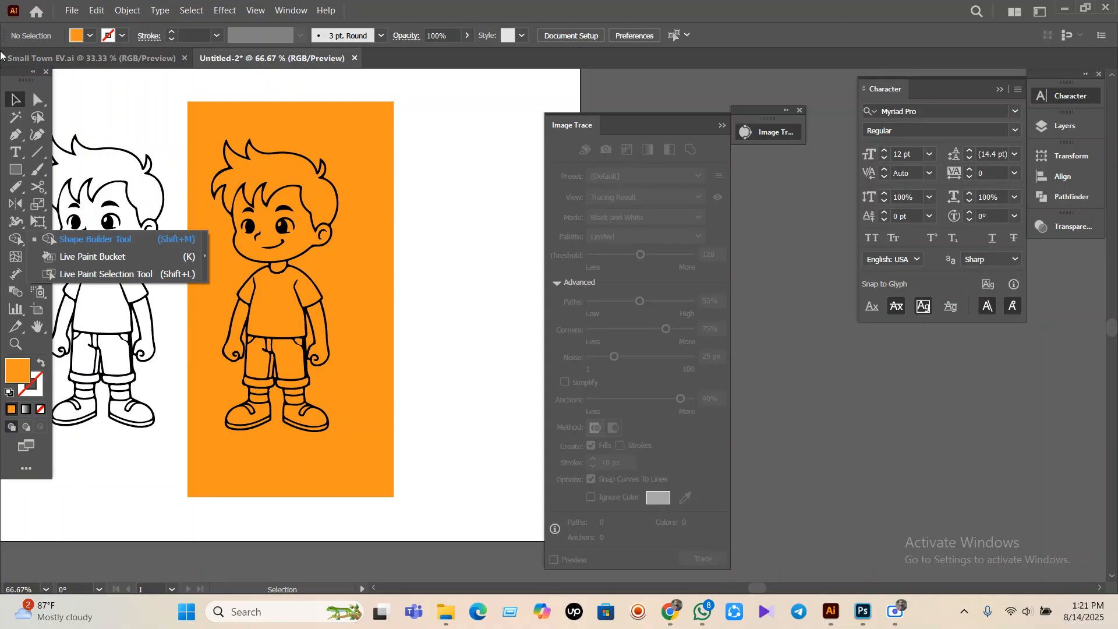
click(15, 99)
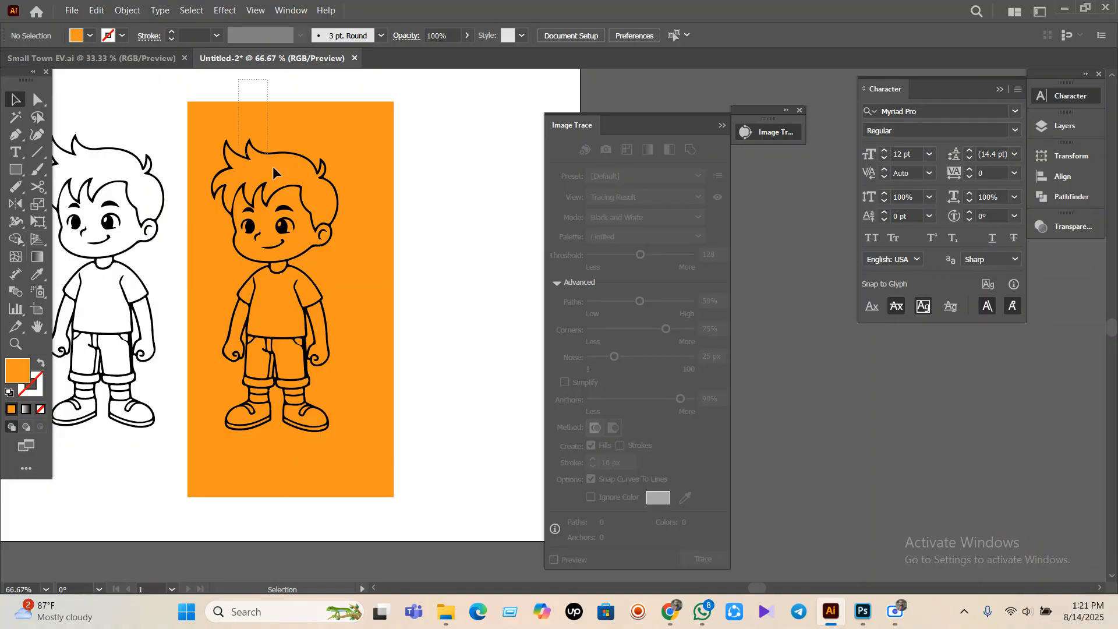
- Remove the orange area outside the boy copy's outline with the Shape Builder tool, and clear the selection
drag(272, 166, 377, 416)
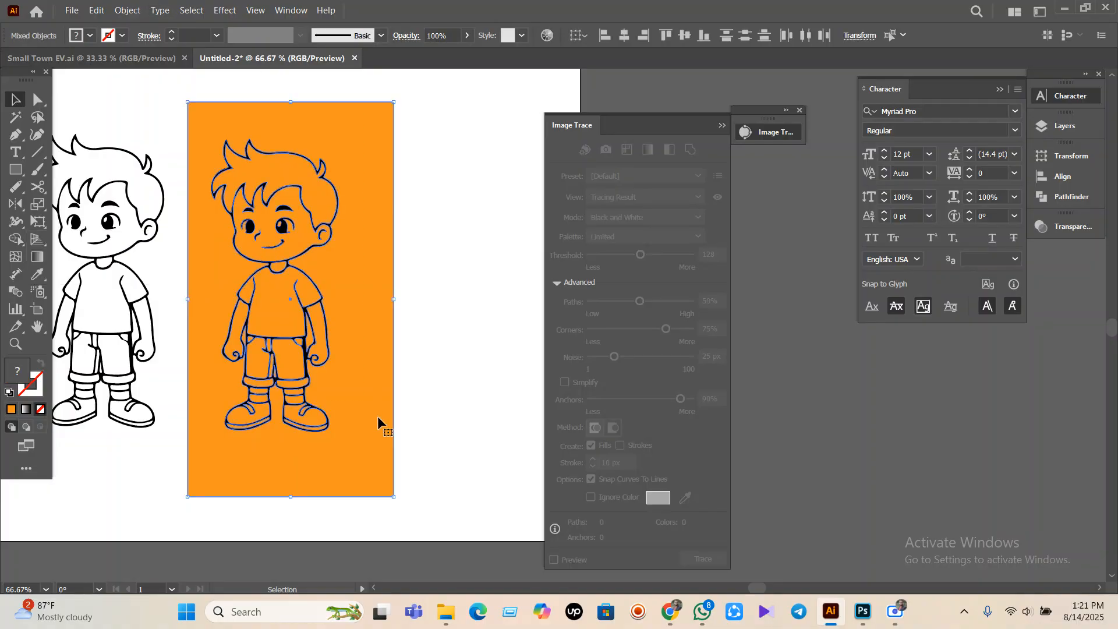
click(9, 244)
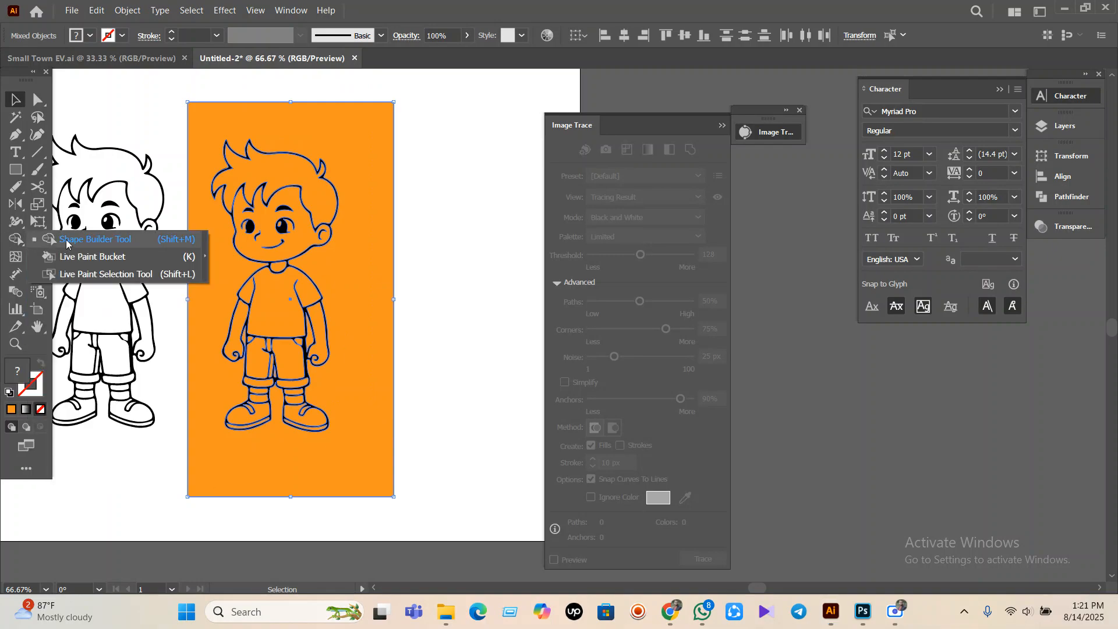
click(185, 242)
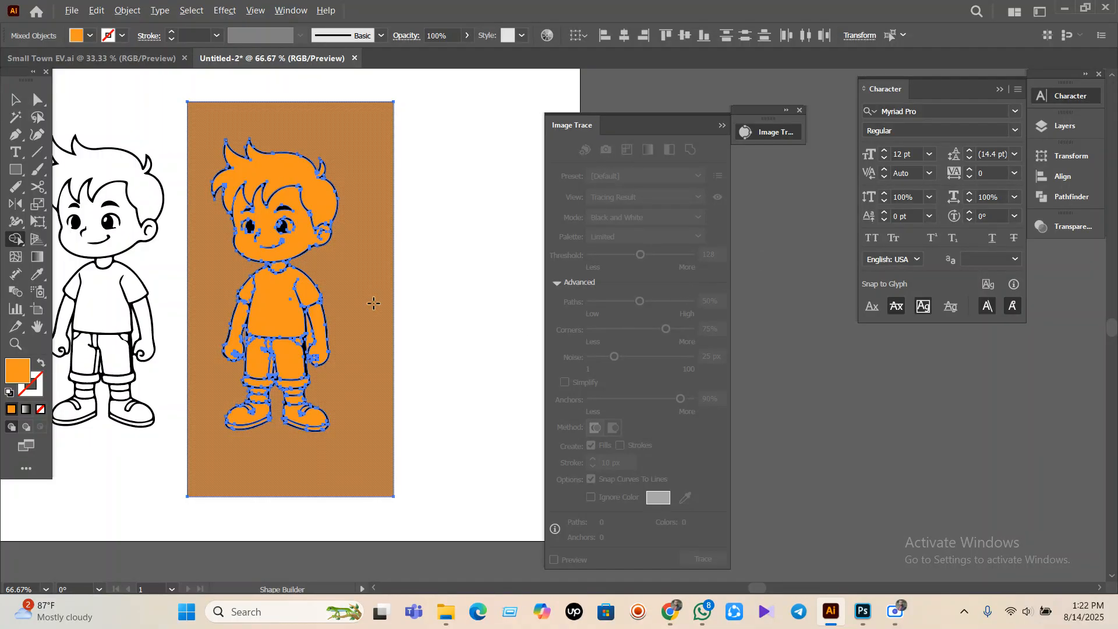
alt+click(377, 336)
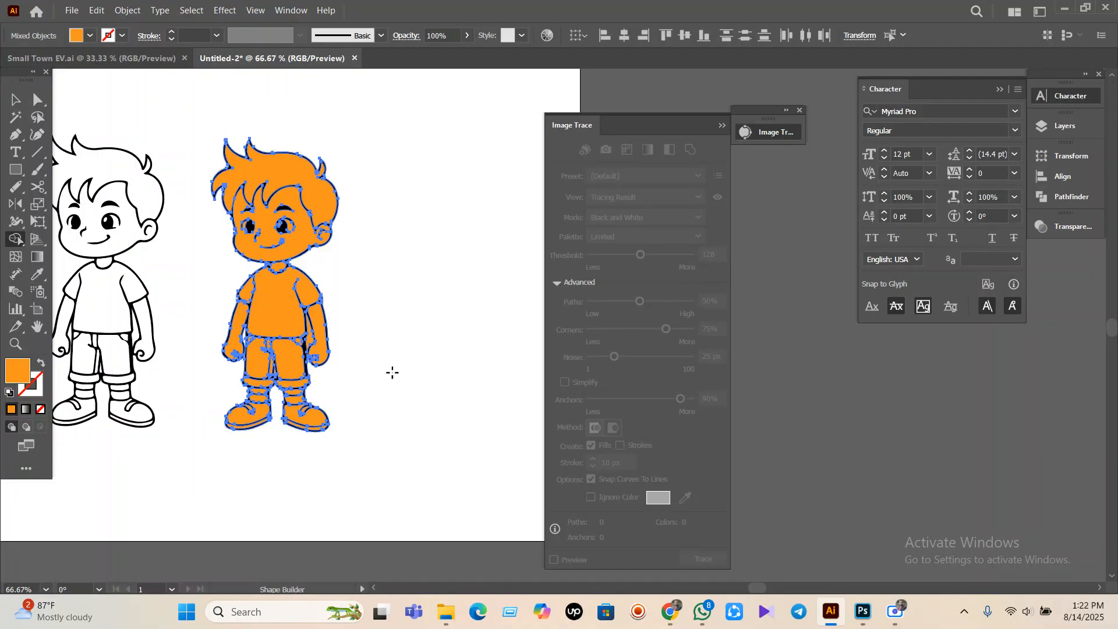
click(15, 100)
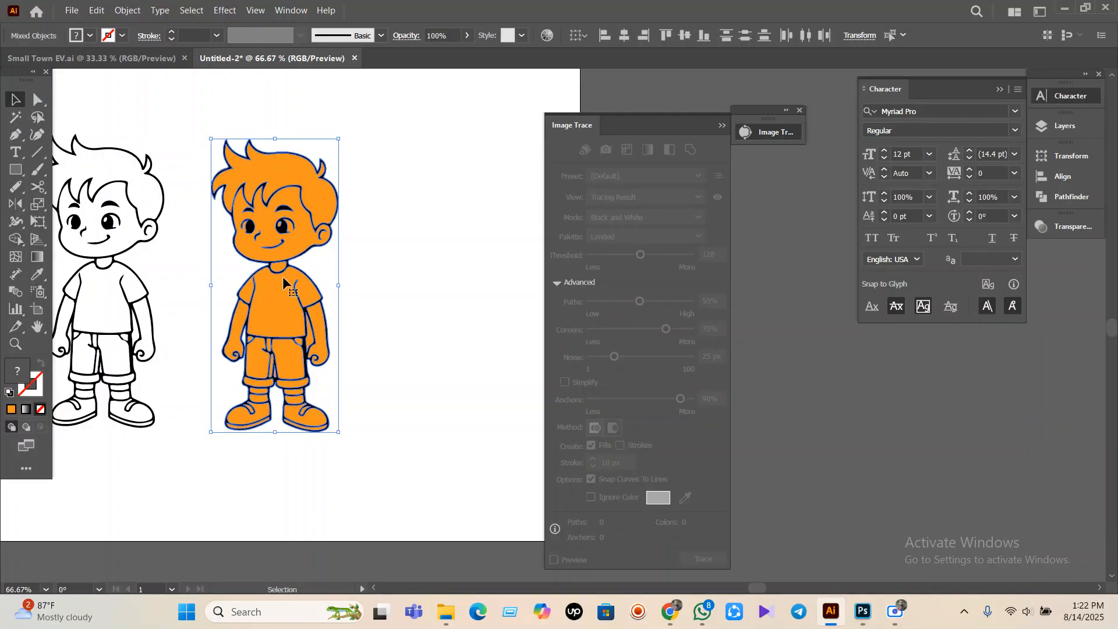
key(ctrl+=)
key(ctrl+=)
key(ctrl+=)
key(ctrl+minus)
key(ctrl+shift+a)
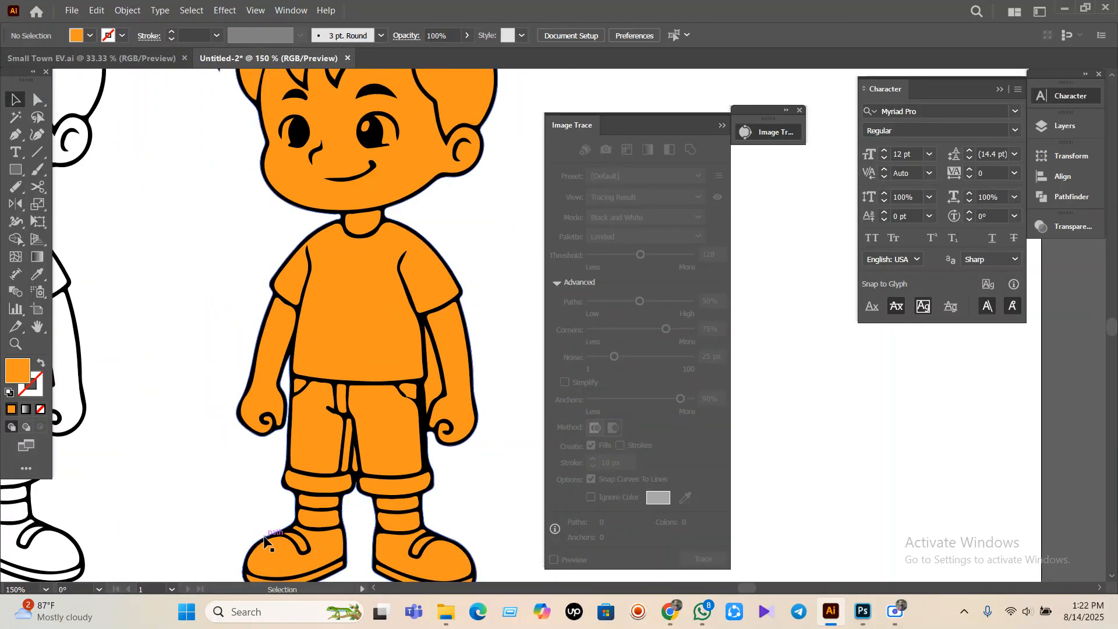
- Move the complete orange-filled boy off the artboard into the empty area on its right
key(ctrl+minus)
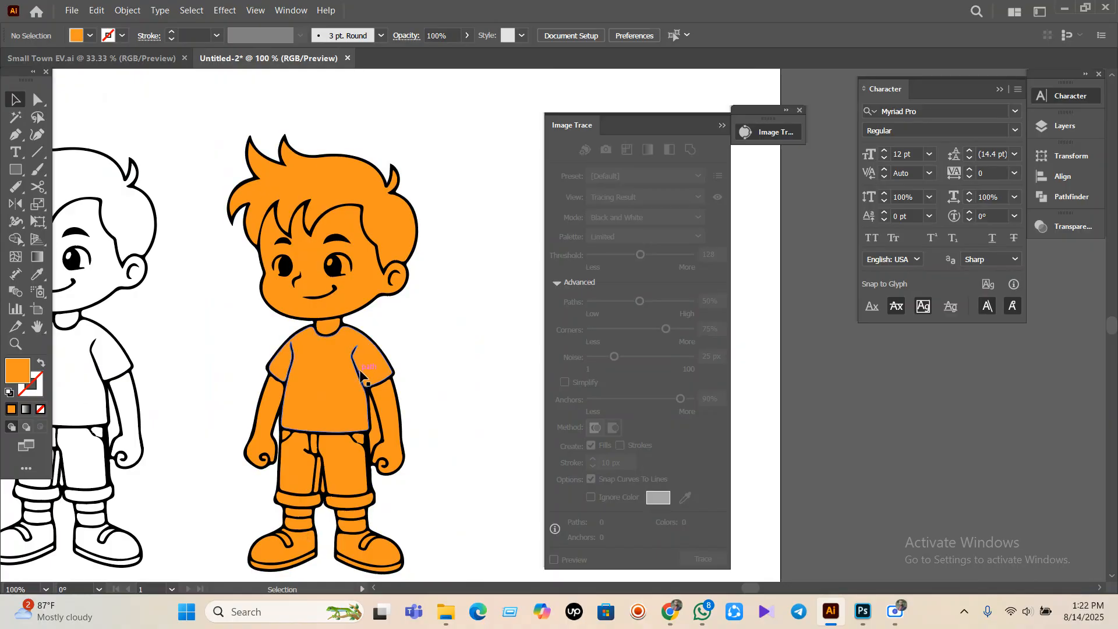
drag(208, 121, 417, 569)
key(ctrl+minus)
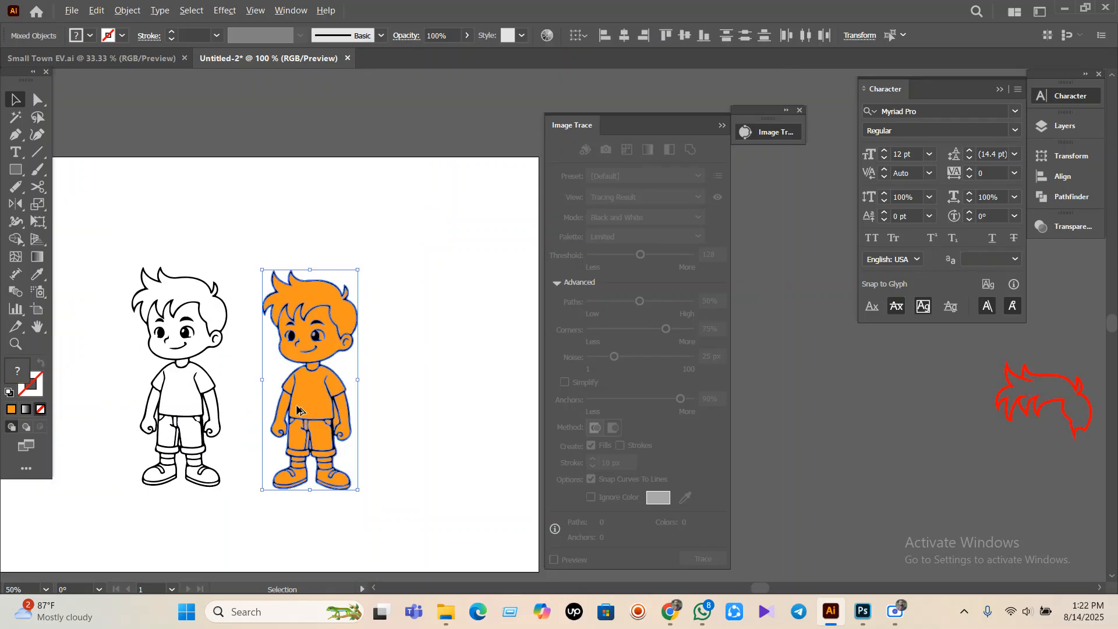
key(ctrl+minus)
drag(297, 409, 464, 416)
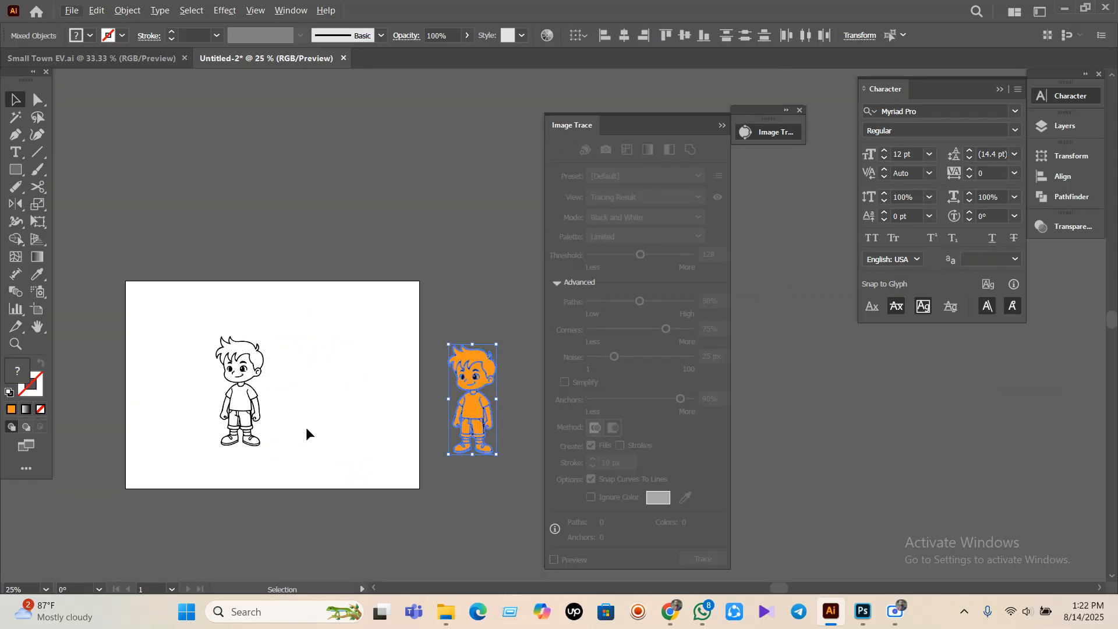
key(ctrl+plus)
click(38, 187)
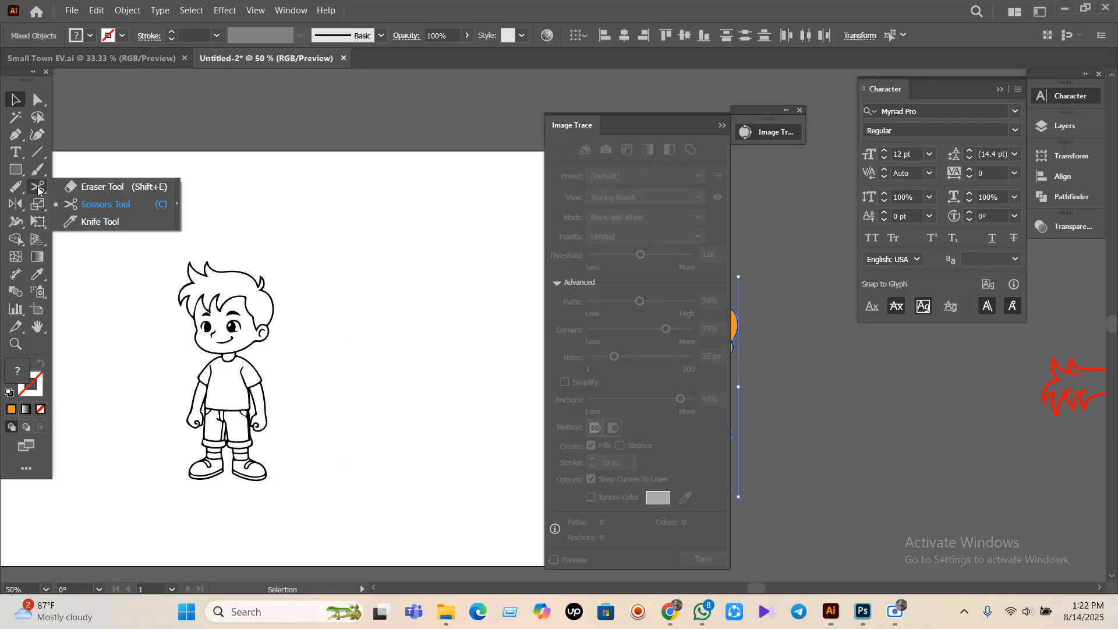
click(44, 204)
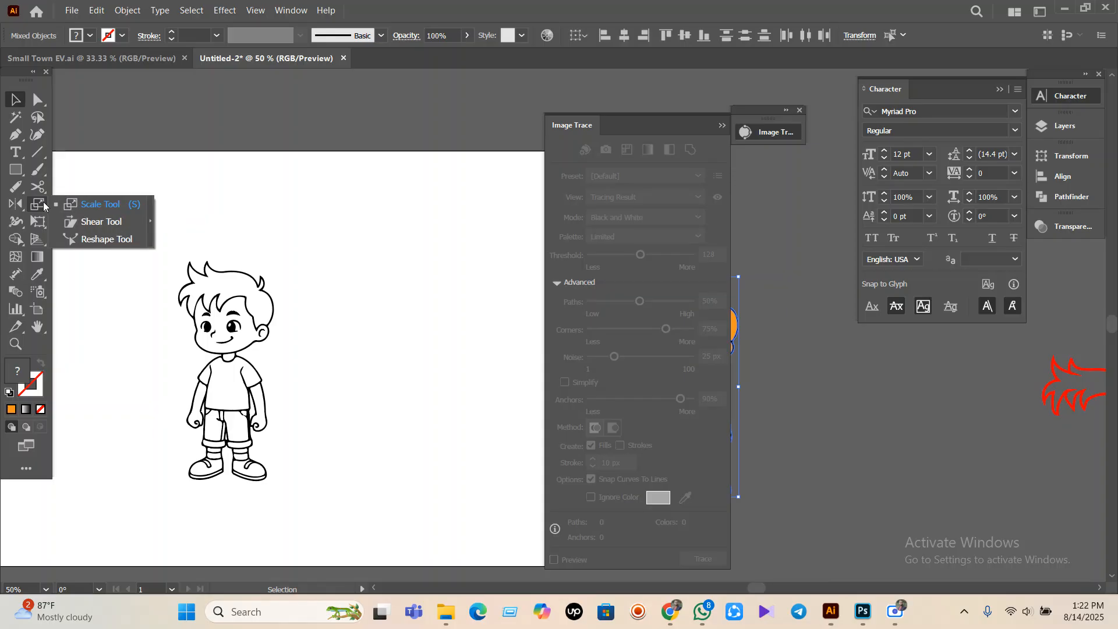
click(43, 170)
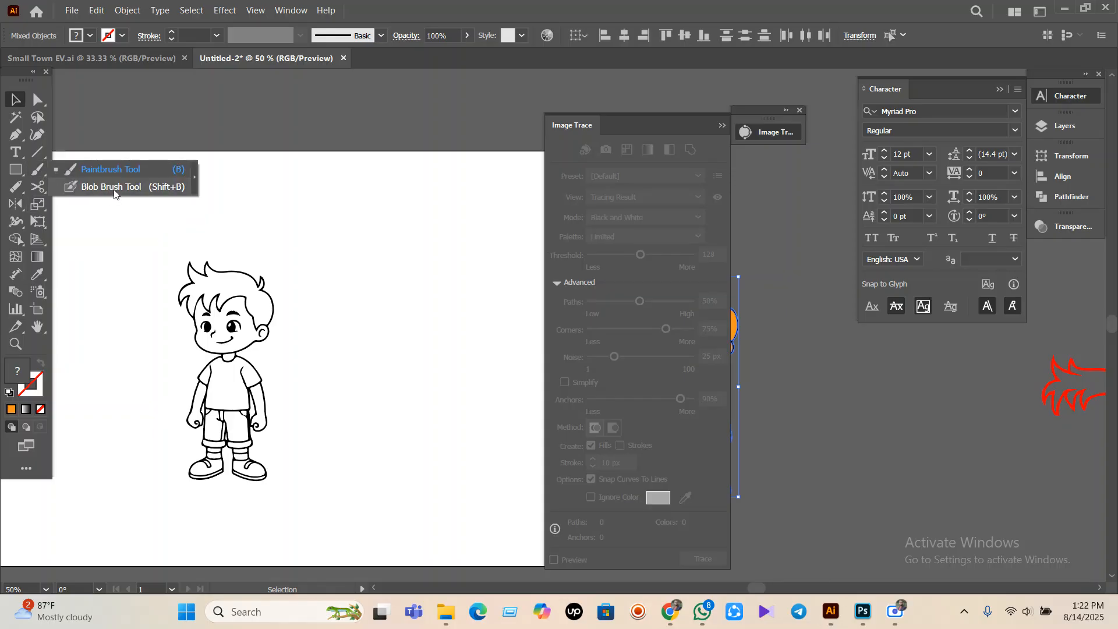
click(368, 221)
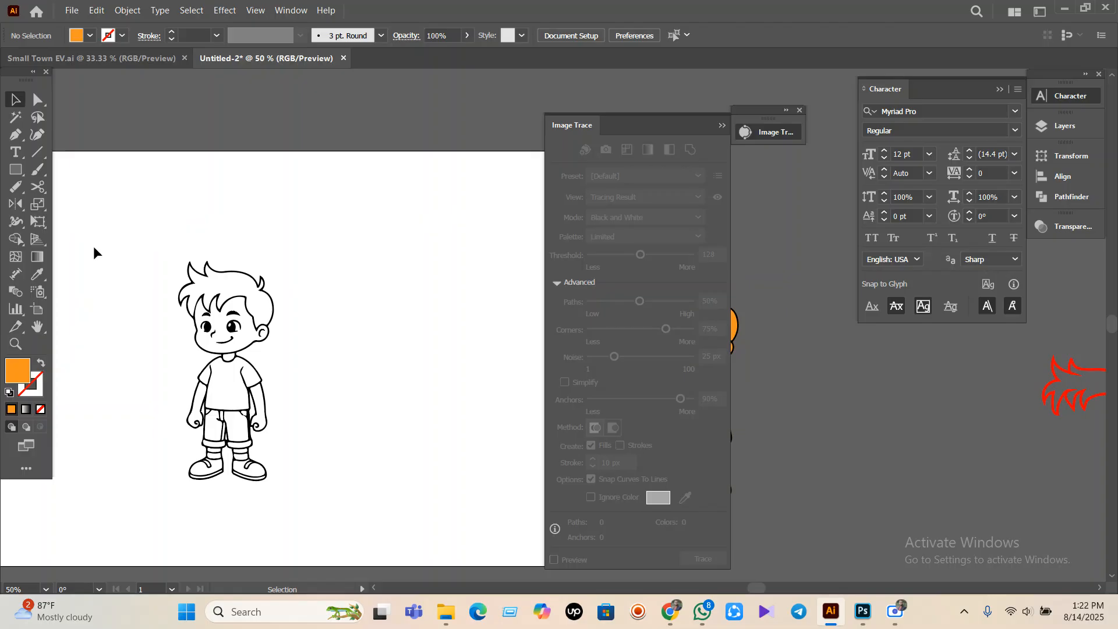
- Cut the unfilled boy line drawing from the artboard and display the document's layers
drag(94, 247, 312, 522)
key(Delete)
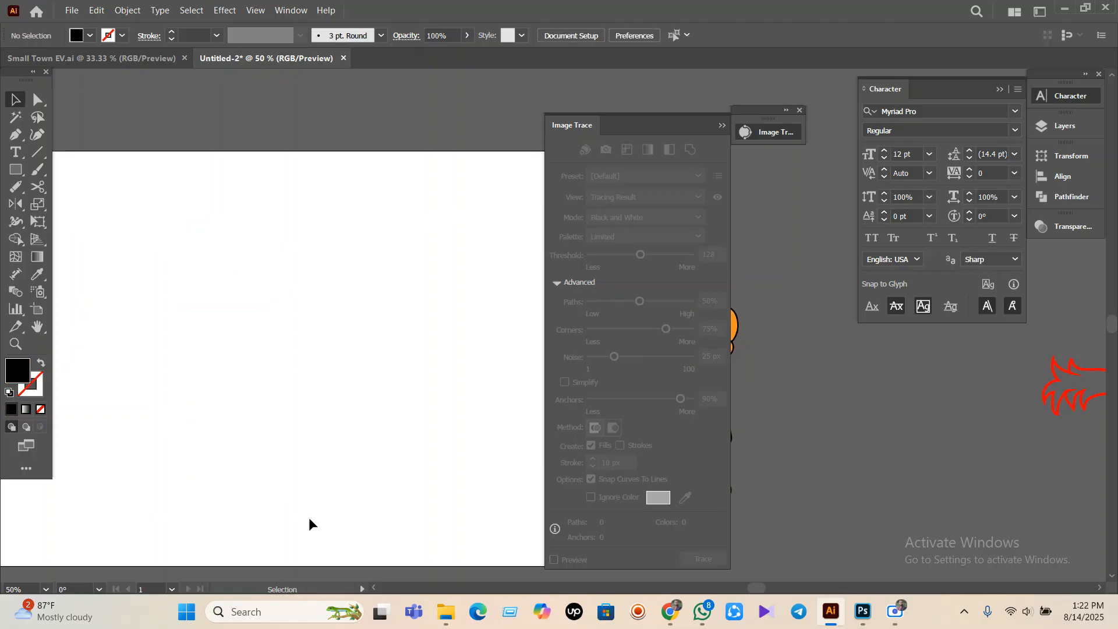
click(280, 12)
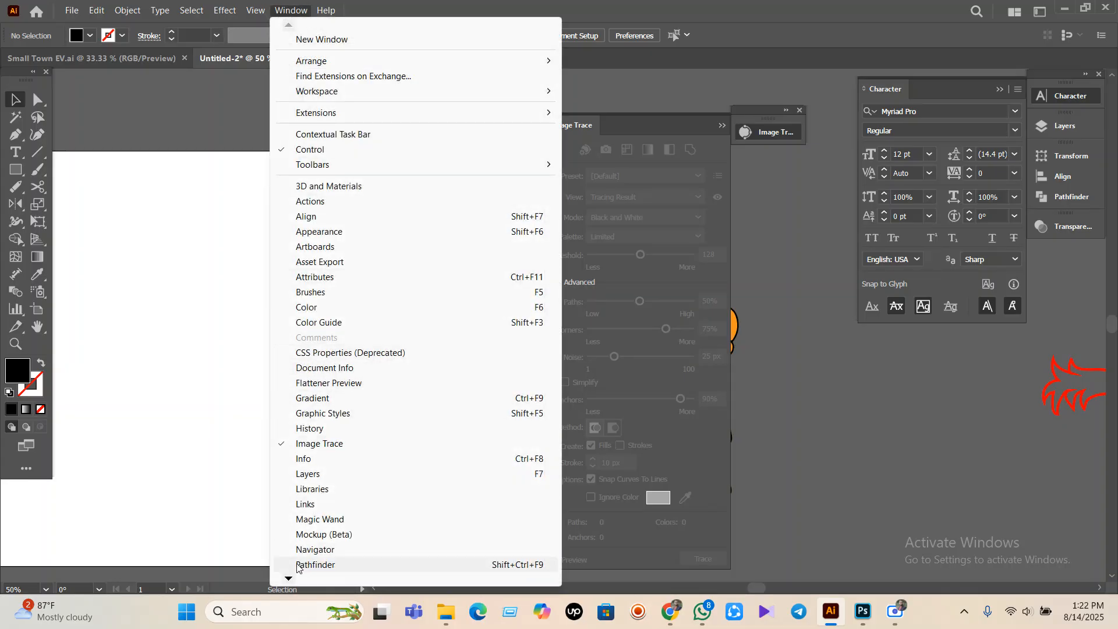
click(324, 474)
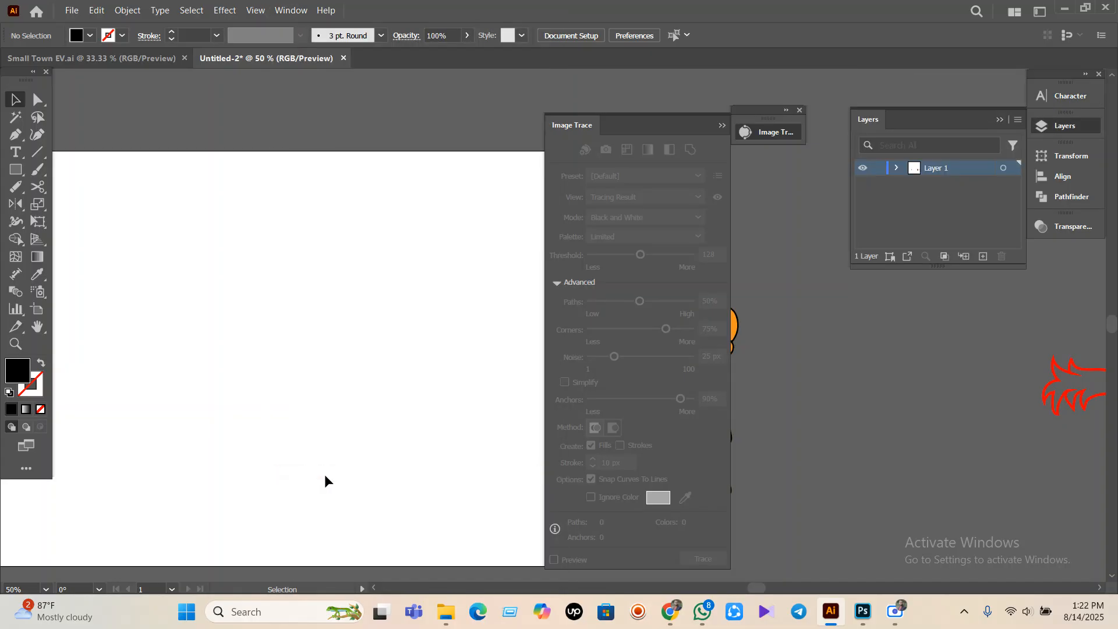
- Rename the only layer to IMAGE
double_click(932, 168)
text(IMAGE)
key(Return)
- Paste the boy line drawing onto the artboard, enlarge it to nearly the artboard's height, and deselect it
key(ctrl+v)
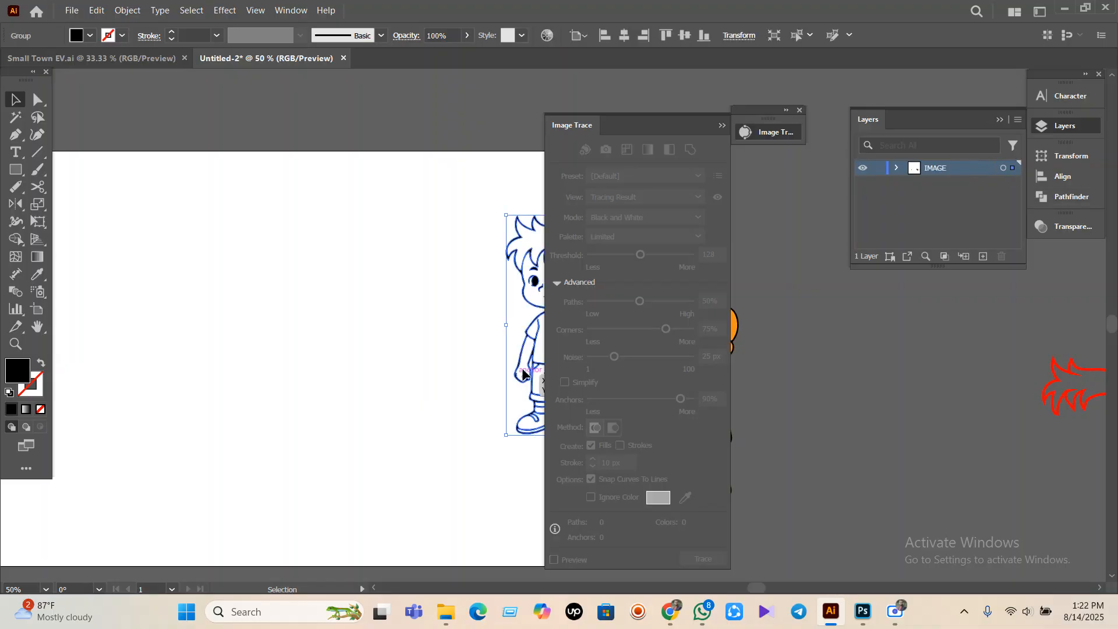
drag(532, 346, 287, 358)
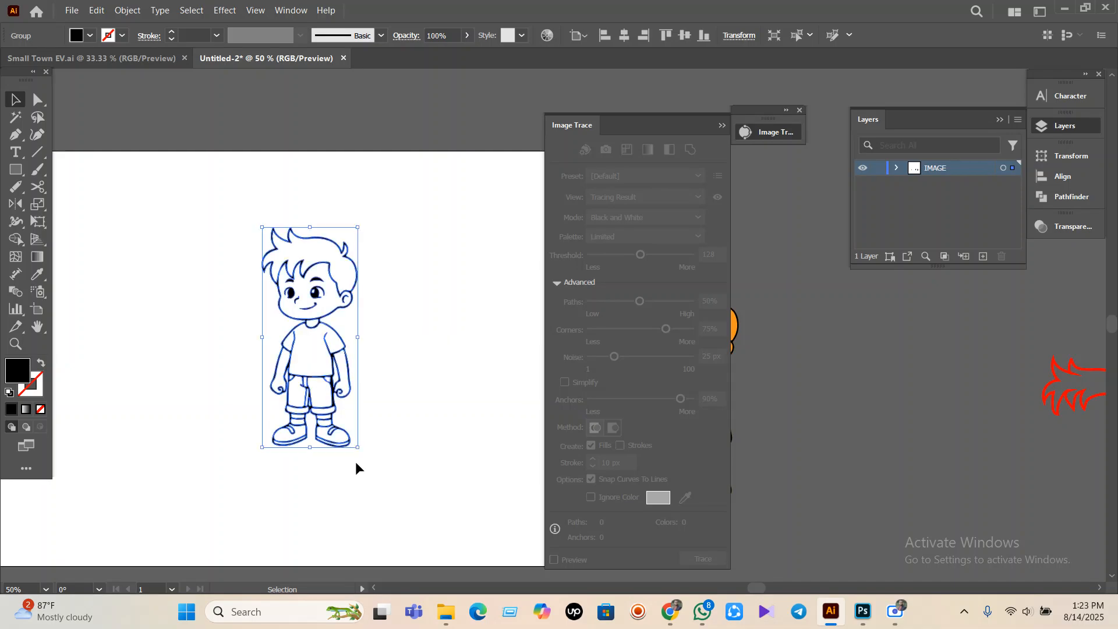
drag(361, 449, 412, 507)
drag(350, 387, 338, 429)
click(454, 356)
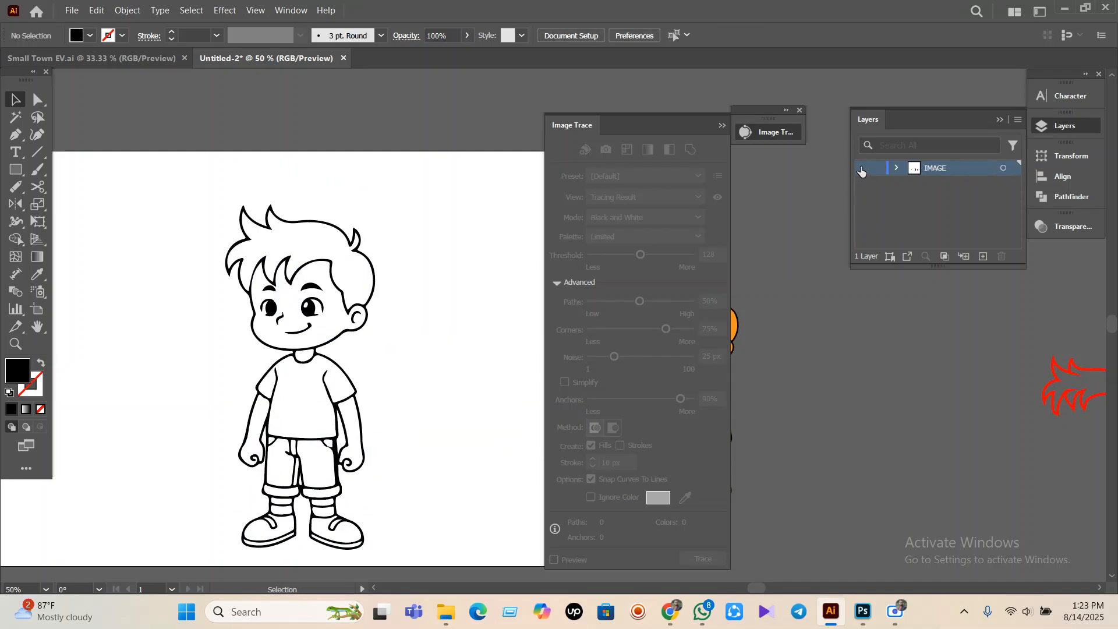
- Cut the enlarged boy line drawing from the artboard
key(ctrl+y)
key(ctrl+y)
click(368, 312)
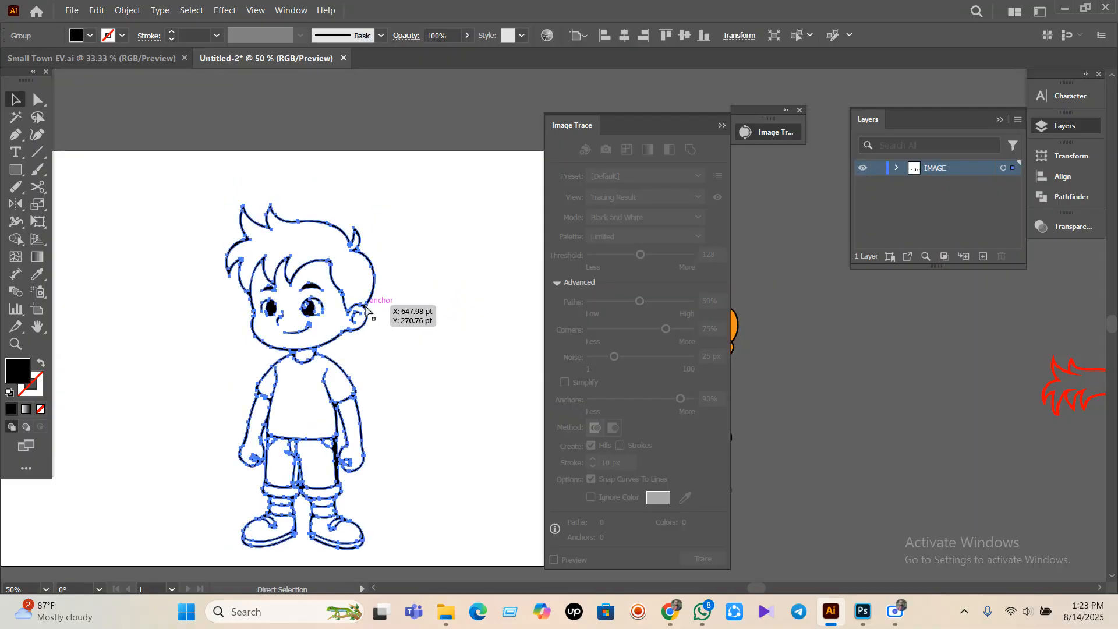
key(Delete)
- Rename the existing IMAGE layer to BACKGRUND
double_click(935, 168)
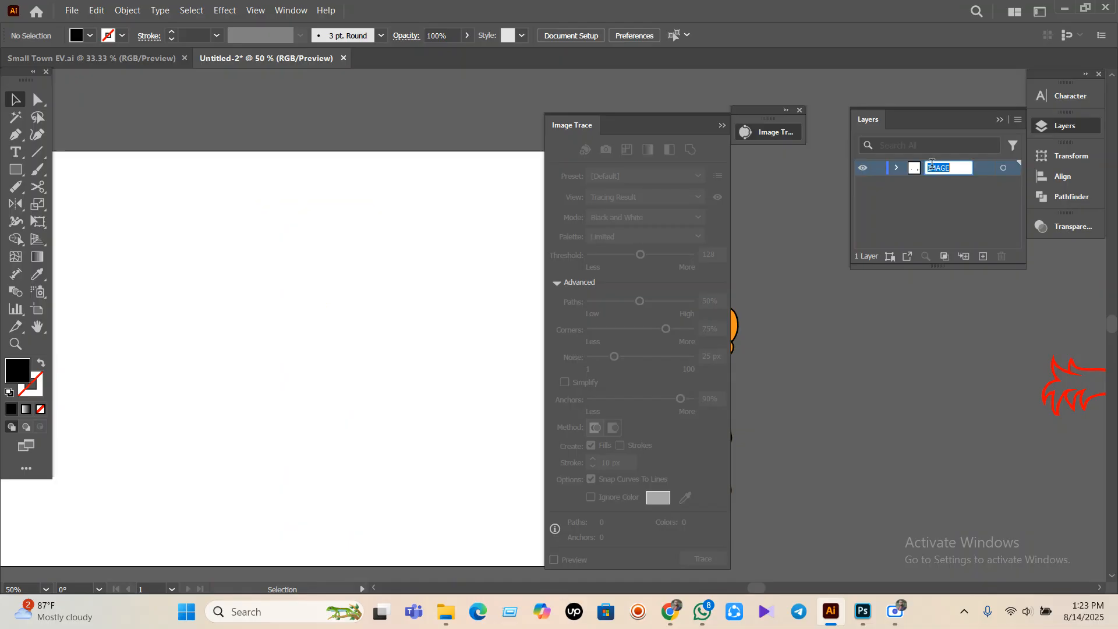
text(BACKGRUND)
click(968, 213)
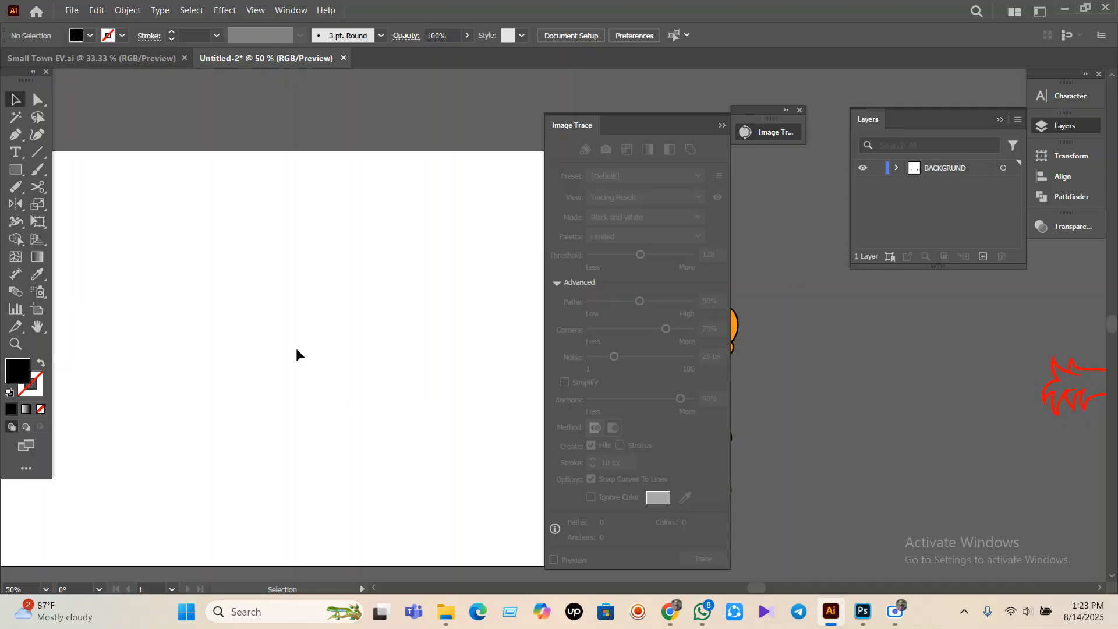
- Add a new layer above BACKGRUND and name it IMAGE
click(980, 258)
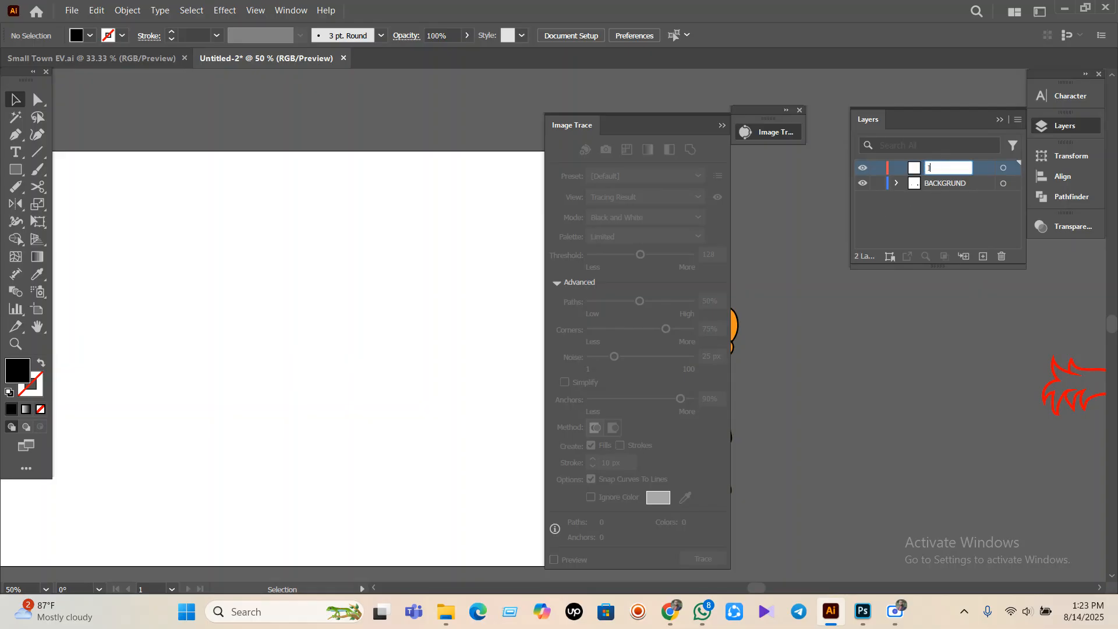
text(IMAGE)
key(Return)
- Paste the enlarged boy line drawing into the IMAGE layer and position it fully inside the artboard
key(ctrl+v)
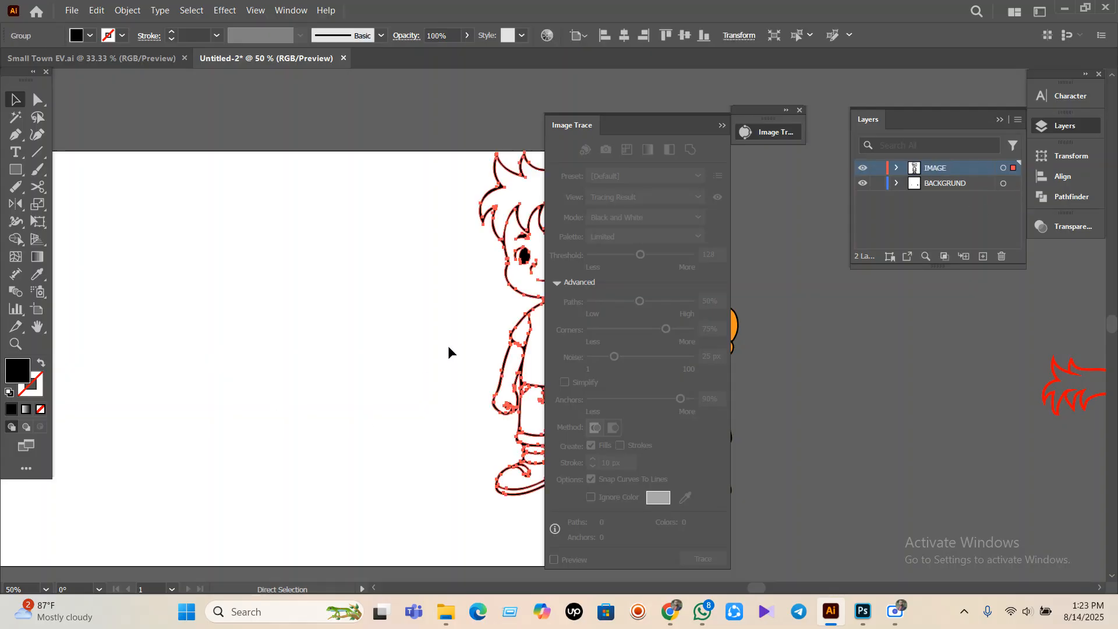
drag(515, 378, 271, 457)
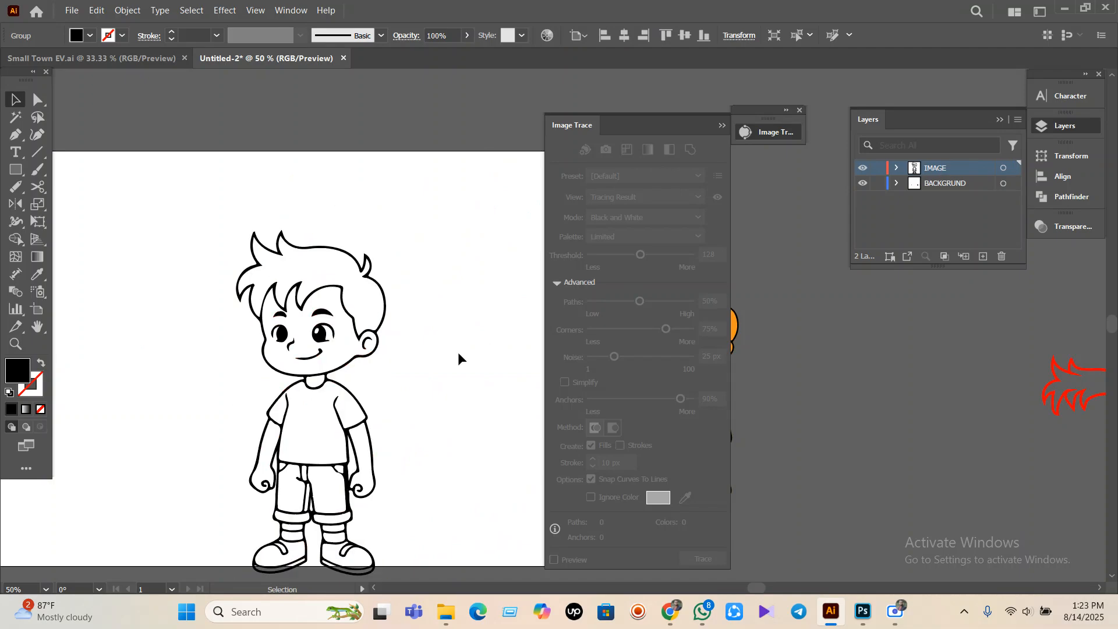
click(458, 352)
scroll(361, 327, down, 2)
drag(361, 327, 362, 273)
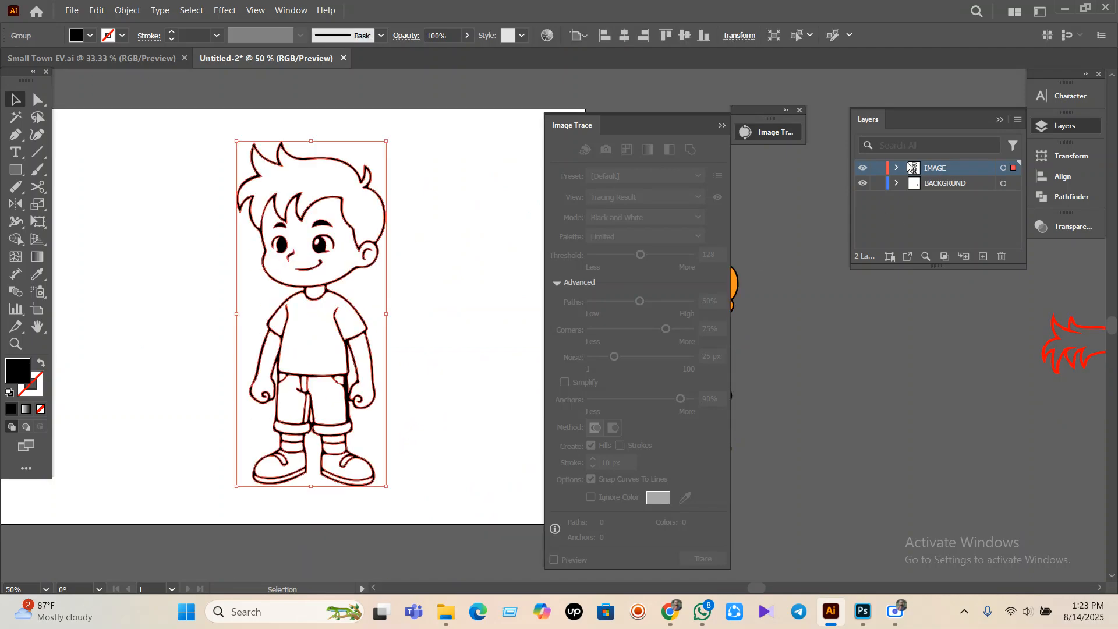
- Hide and show the IMAGE layer to check which artwork it holds, and examine the boy's face up close
click(862, 169)
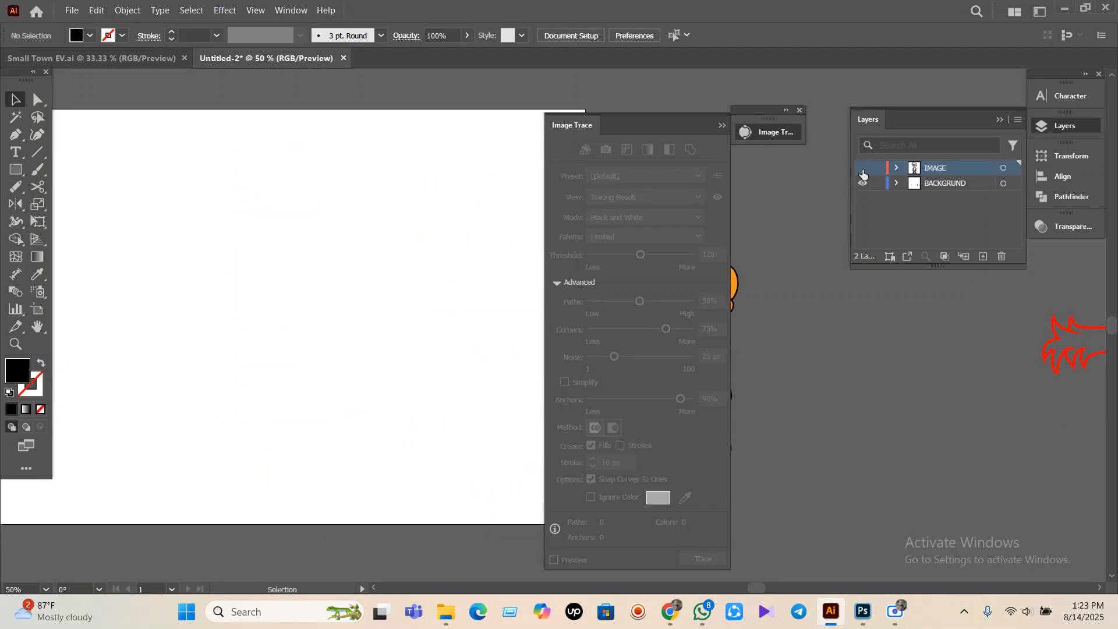
click(862, 168)
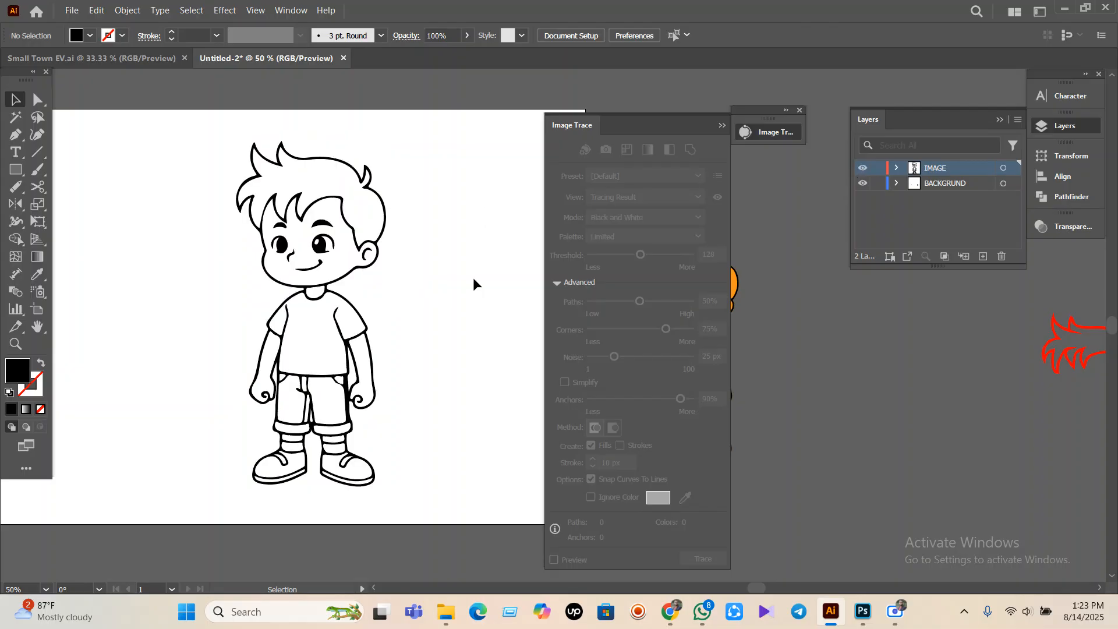
click(877, 169)
drag(427, 168, 201, 424)
drag(176, 283, 386, 431)
drag(387, 259, 254, 553)
click(877, 169)
key(ctrl+plus)
key(ctrl+plus)
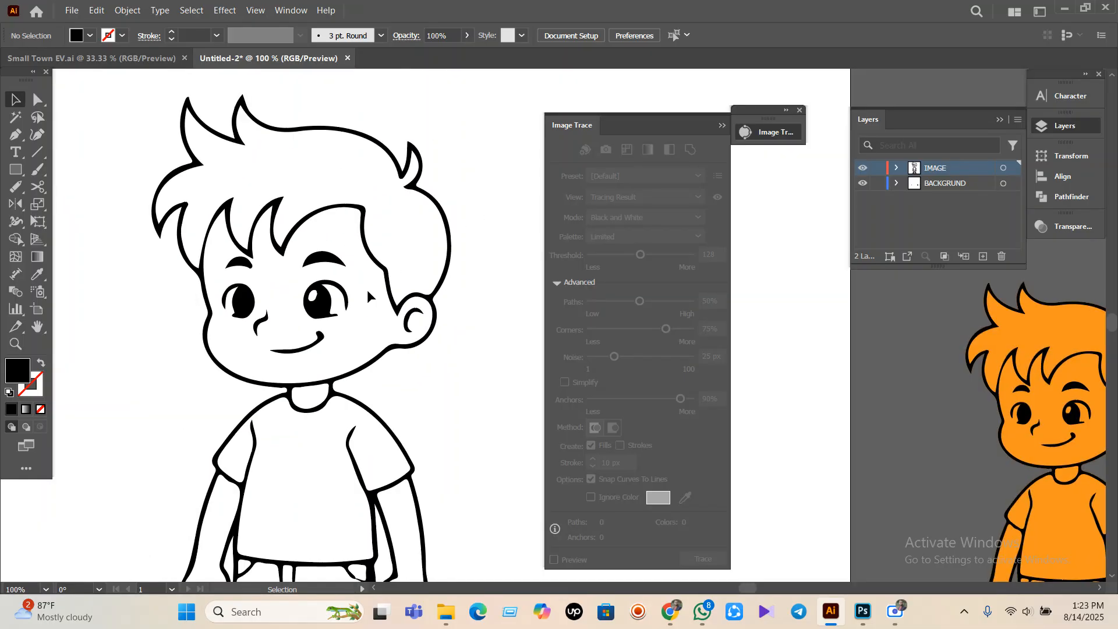
- Try adding a new layer and nesting it inside the IMAGE layer, and undo both changes
click(984, 257)
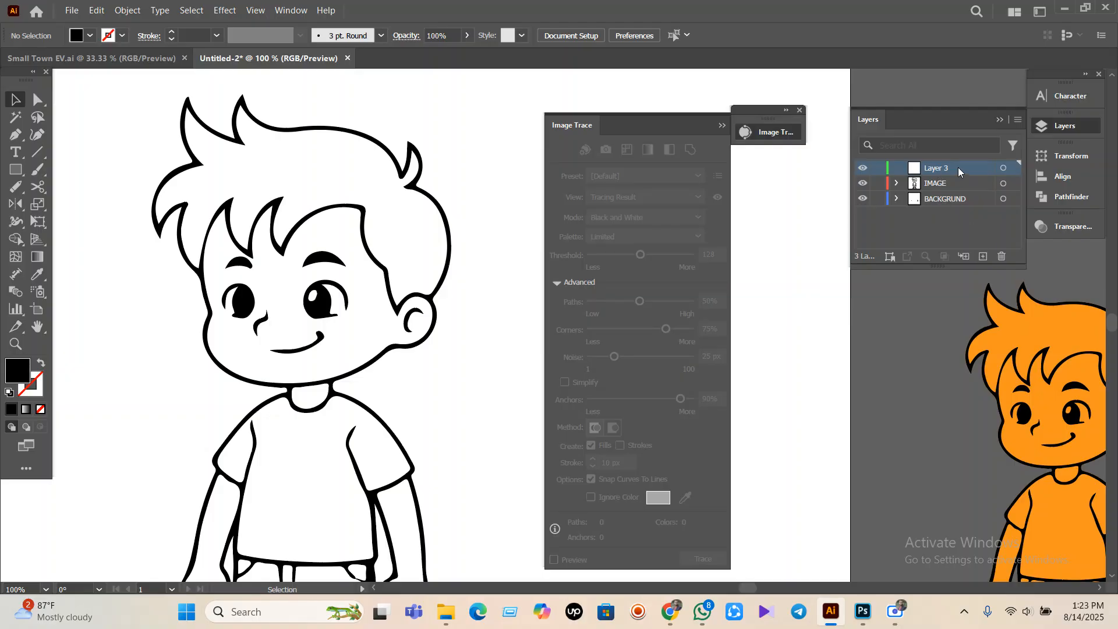
click(963, 184)
drag(963, 184, 938, 185)
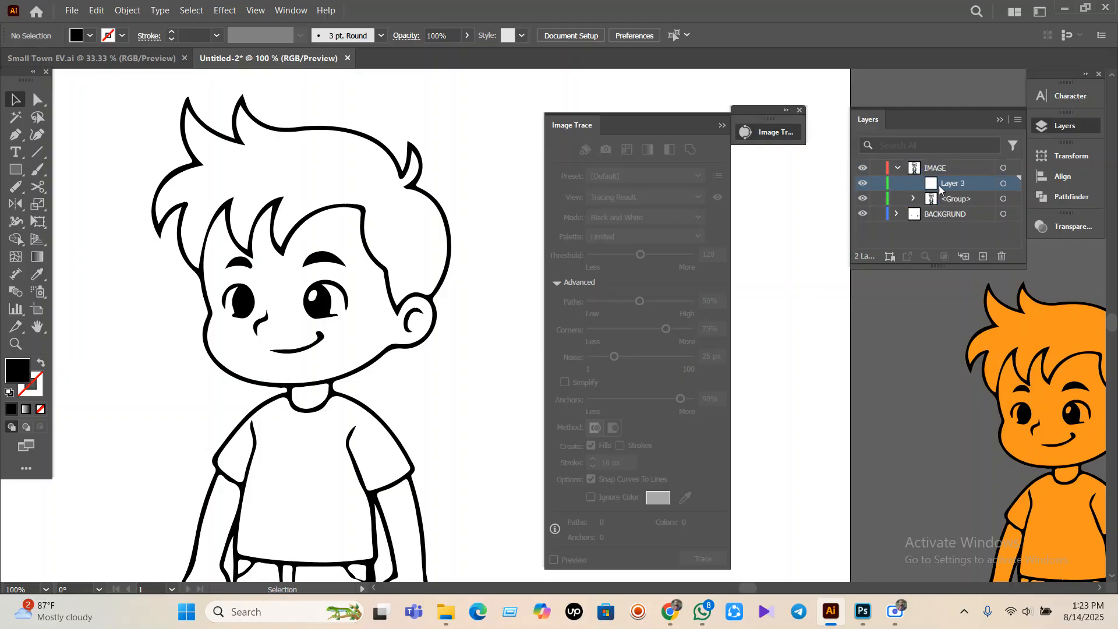
key(ctrl+z)
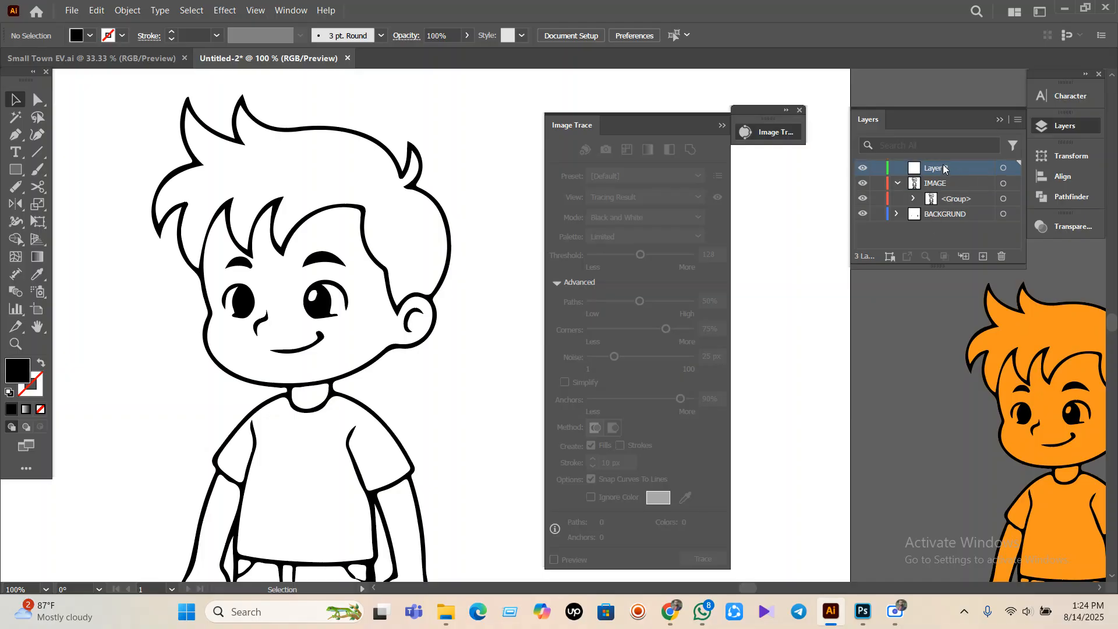
key(ctrl+z)
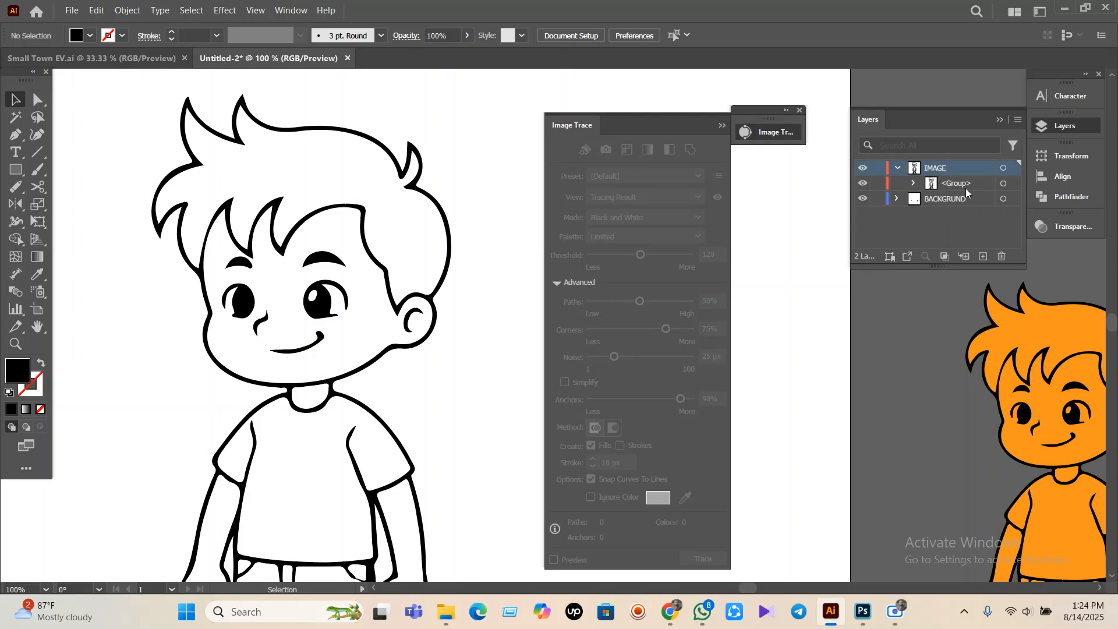
- Select the boy artwork group inside the IMAGE layer
click(961, 184)
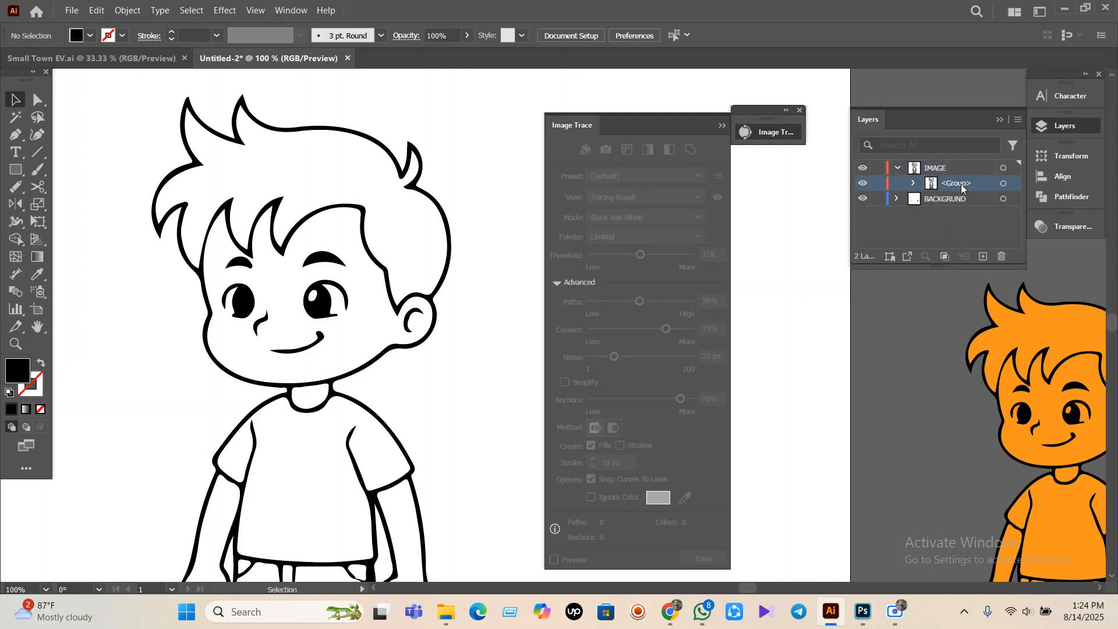
key(ctrl+z)
key(ctrl+z)
click(950, 184)
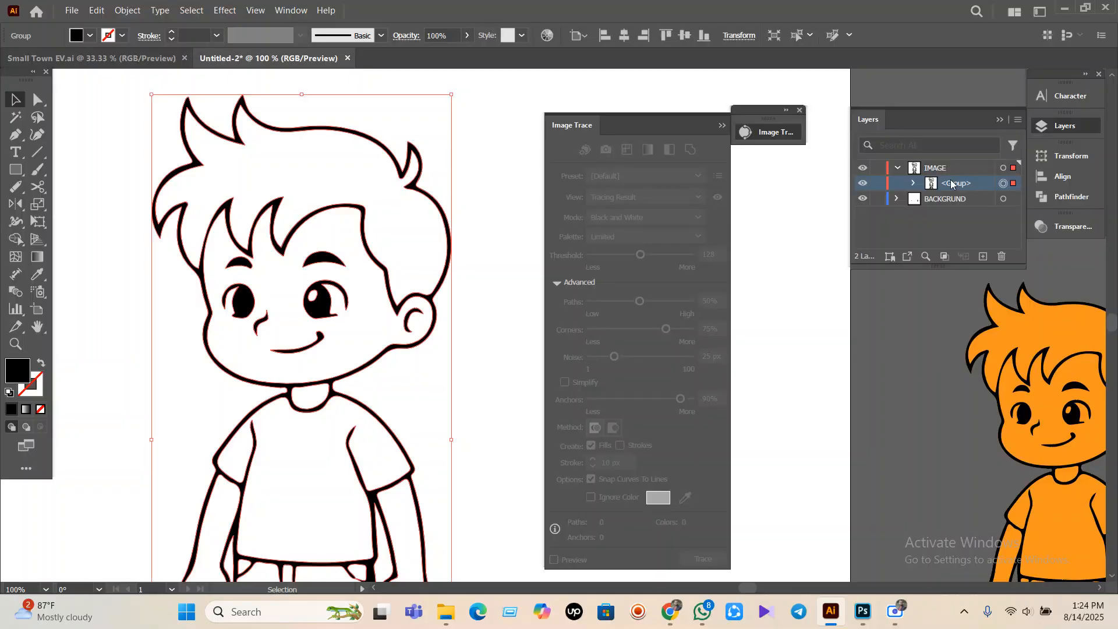
- Delete the boy artwork group from the IMAGE layer, and toggle the IMAGE and BACKGRUND layers' visibility to check their contents
key(Delete)
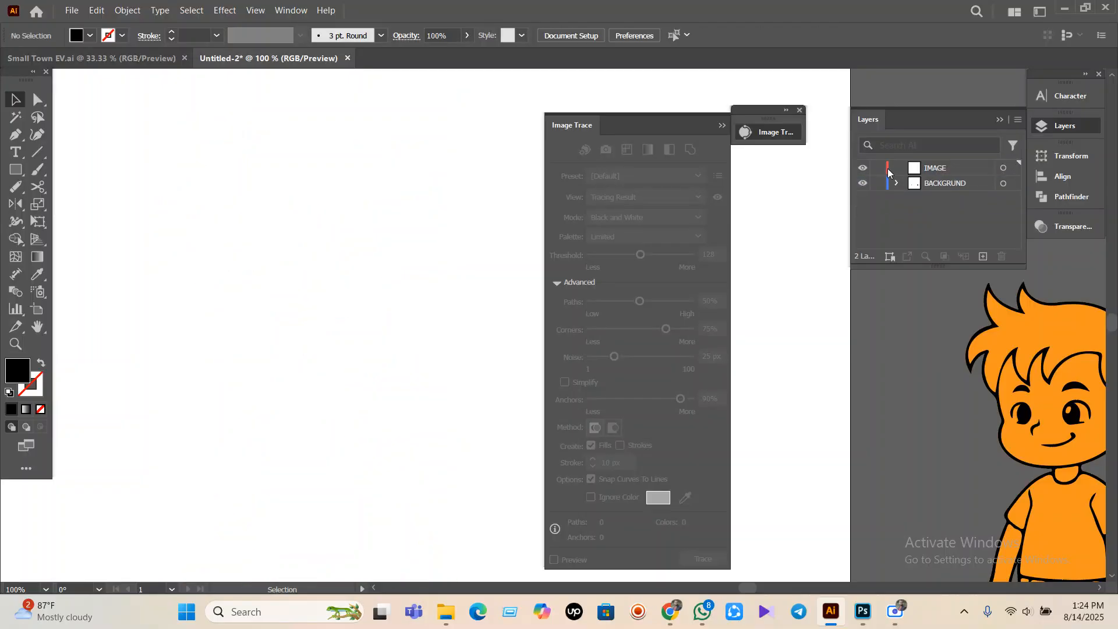
click(860, 168)
click(862, 183)
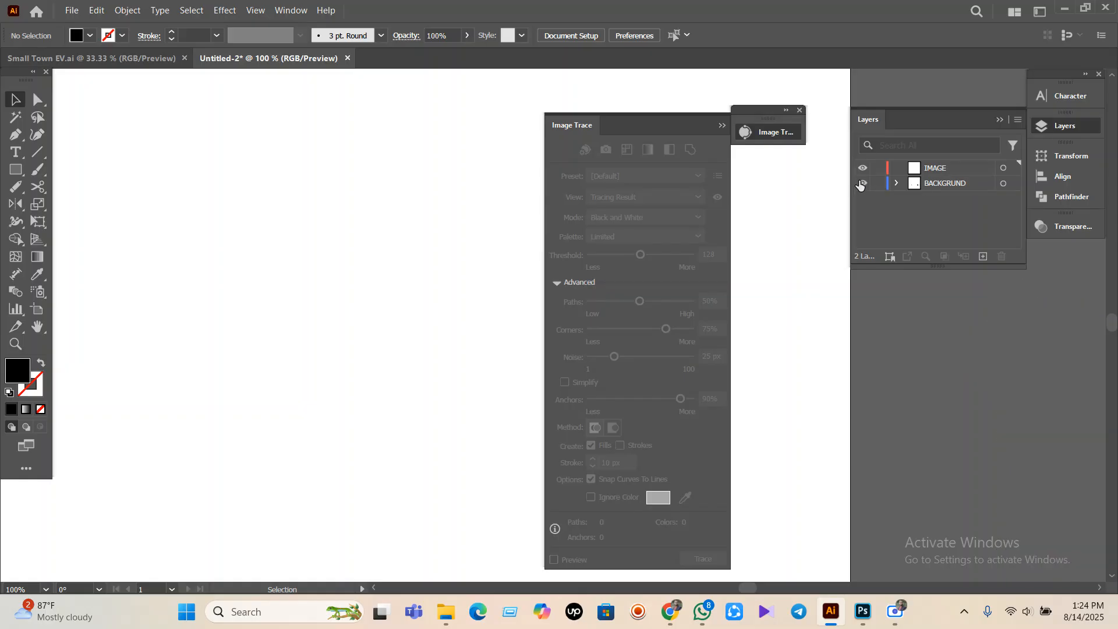
click(862, 182)
click(862, 171)
click(862, 169)
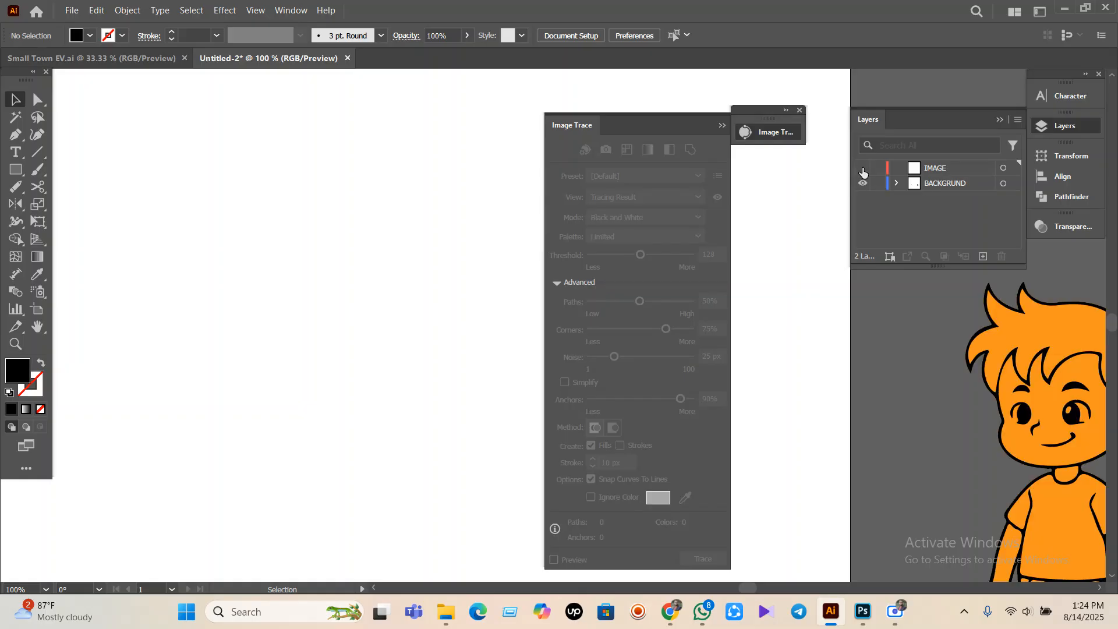
click(863, 182)
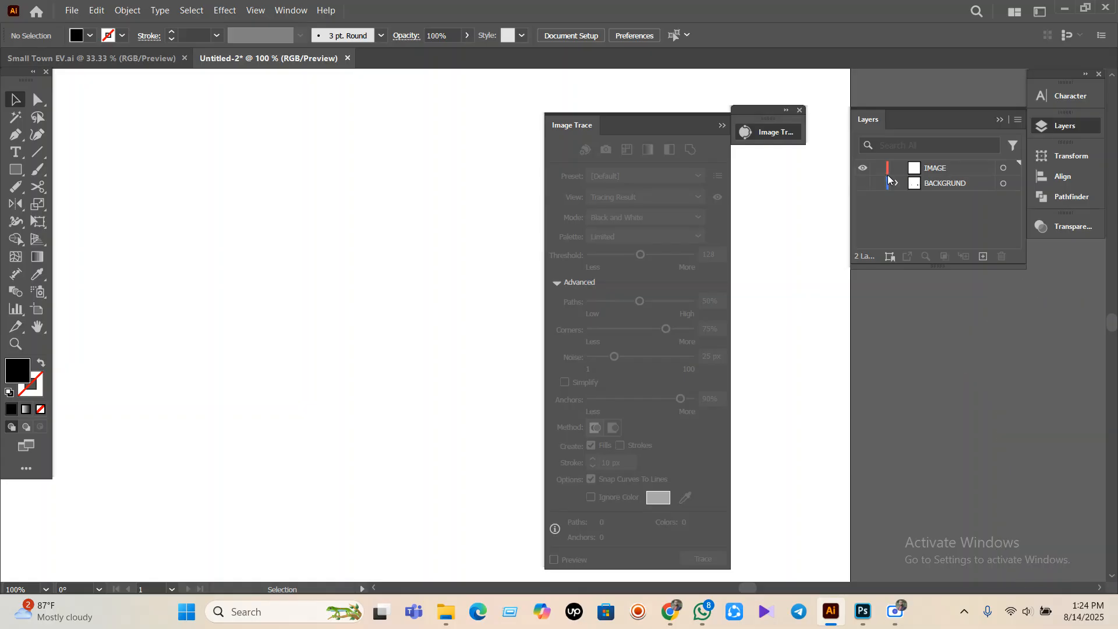
click(863, 183)
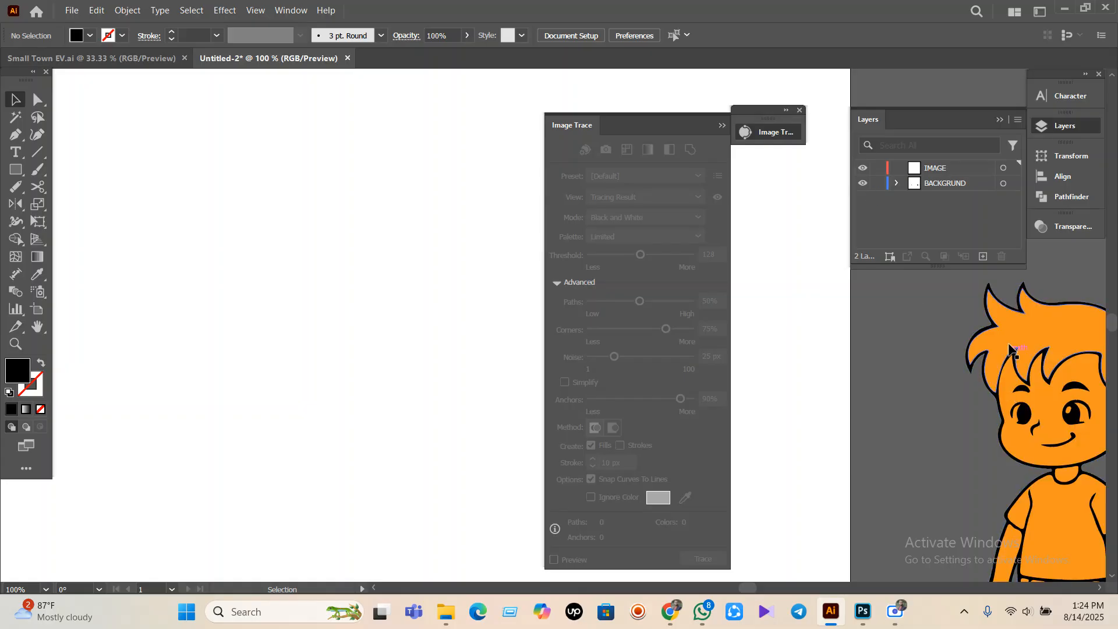
click(862, 169)
- Paste the boy line drawing into the IMAGE layer, scale it down slightly, and position it fully inside the artboard
click(945, 169)
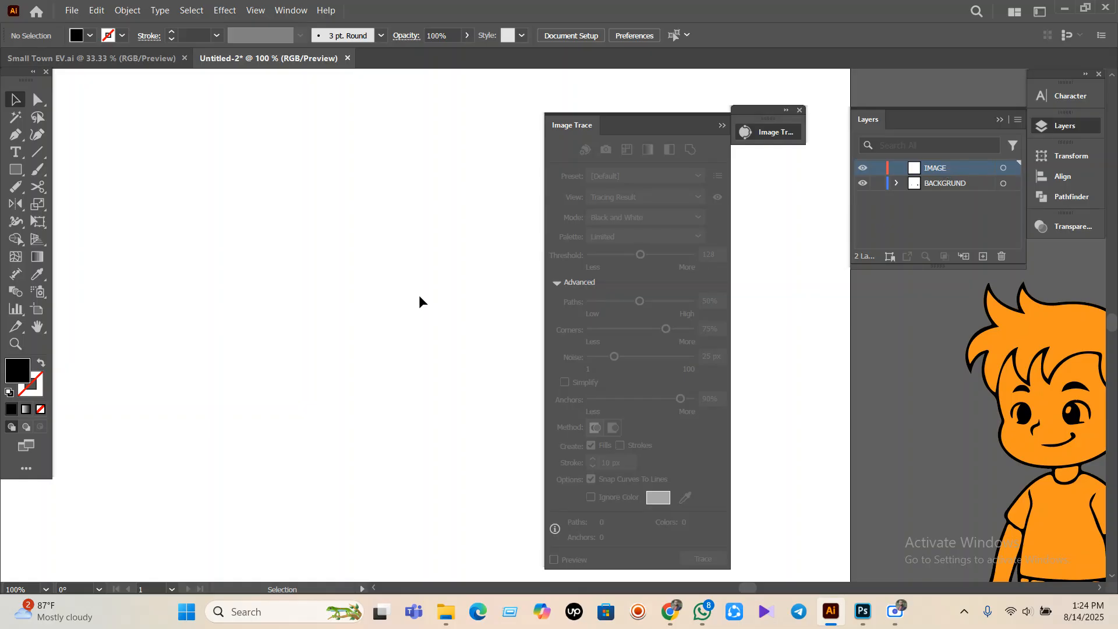
key(ctrl+v)
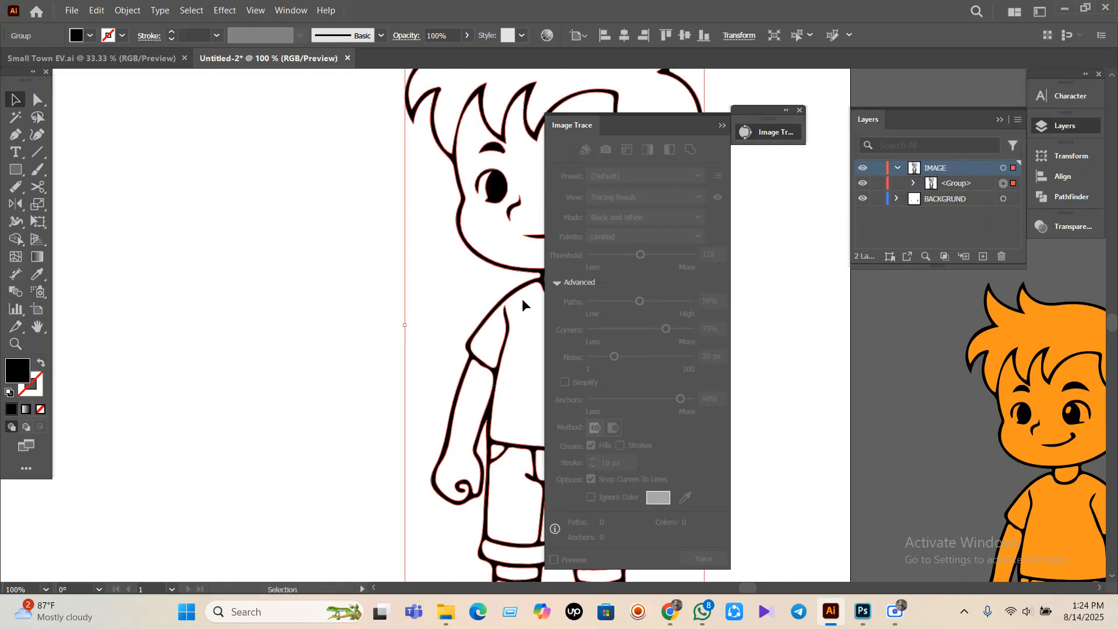
key(ctrl+minus)
key(ctrl+minus)
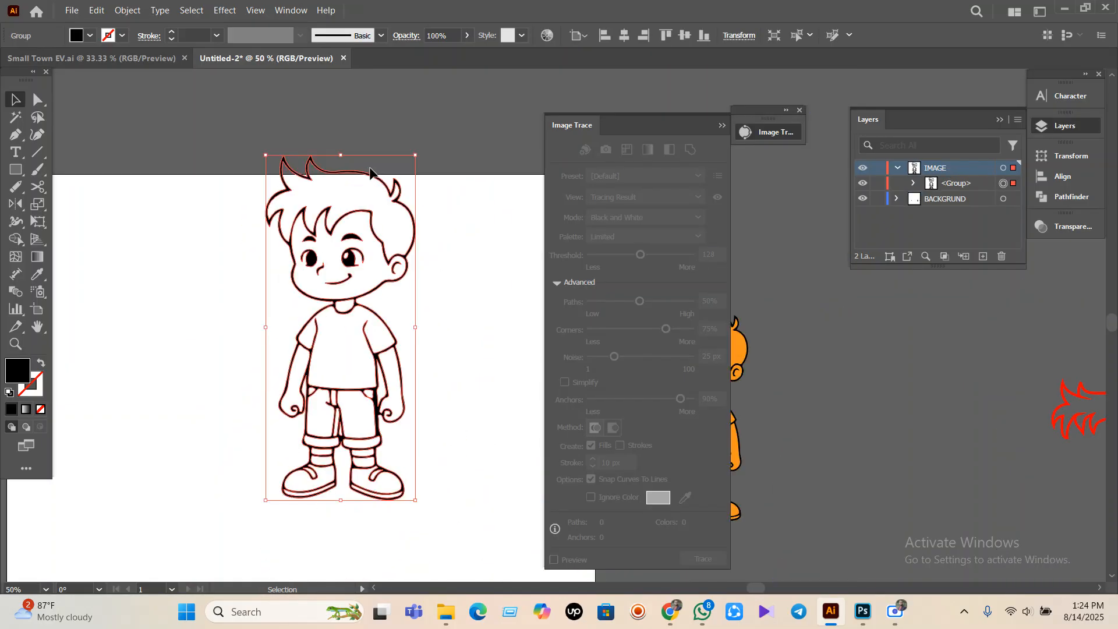
drag(341, 157, 344, 174)
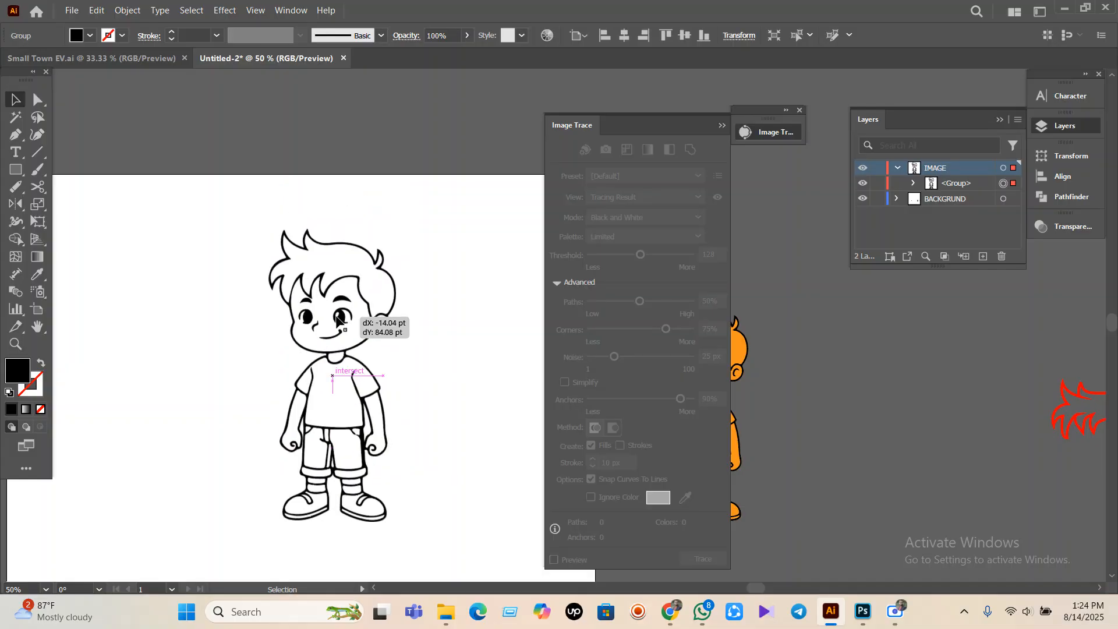
key(ctrl+plus)
key(ctrl+plus)
click(490, 282)
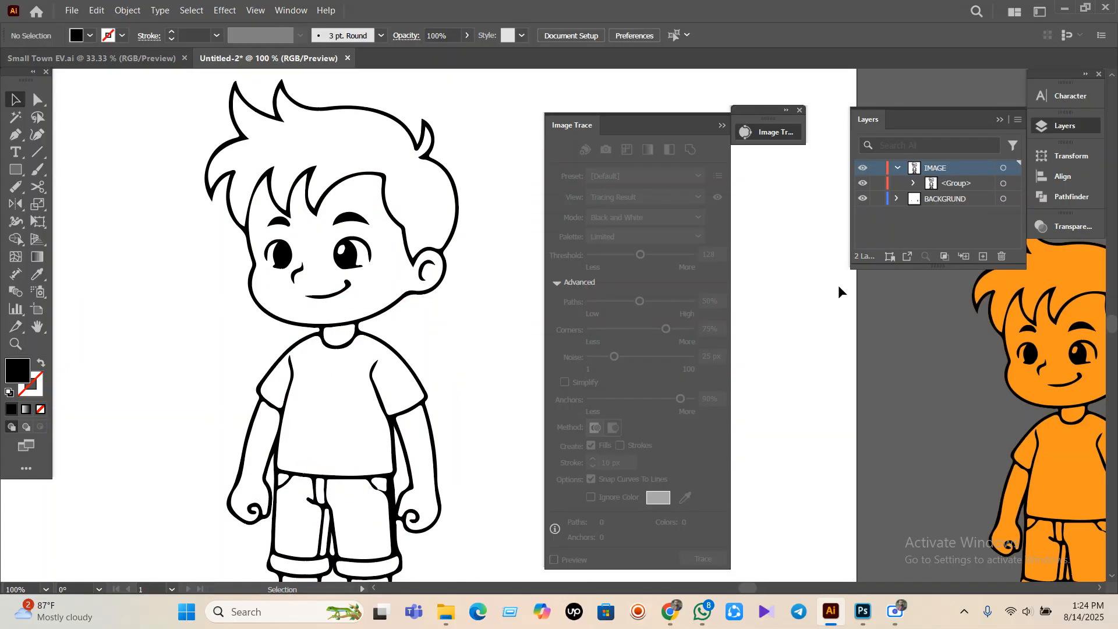
- Create a new layer named CLOLOR and nest it inside the IMAGE layer above the boy group
click(983, 256)
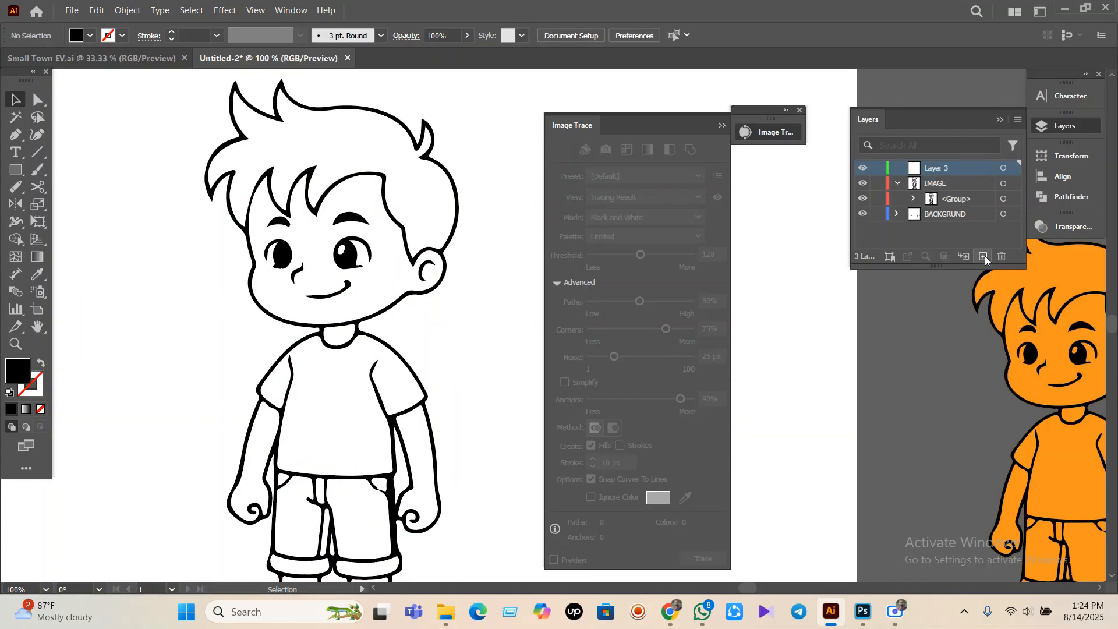
double_click(961, 167)
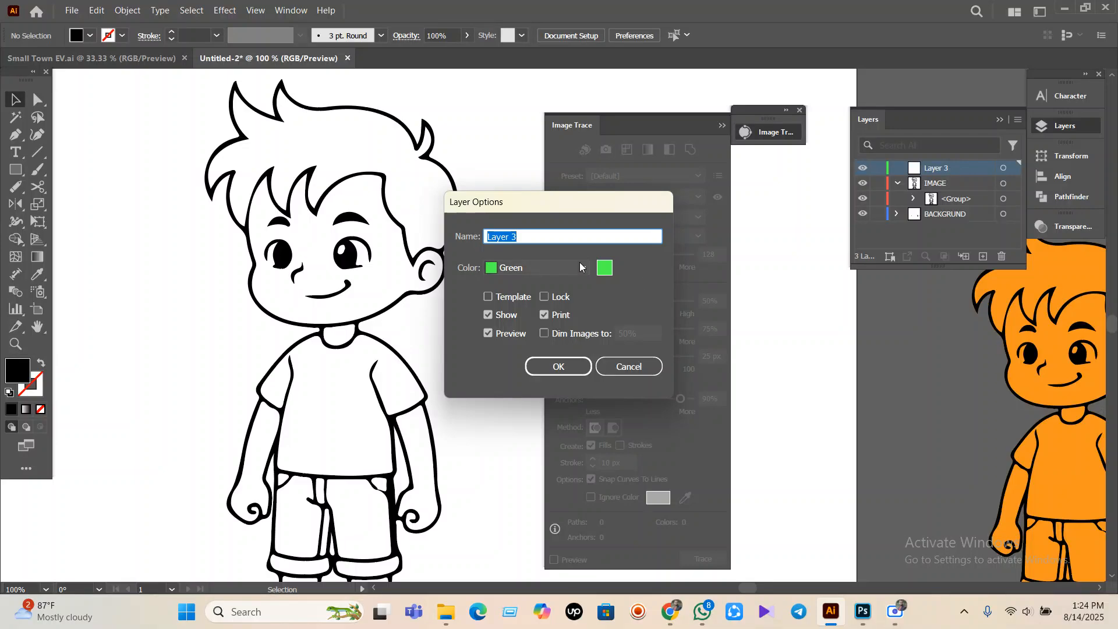
text(CLOLOR)
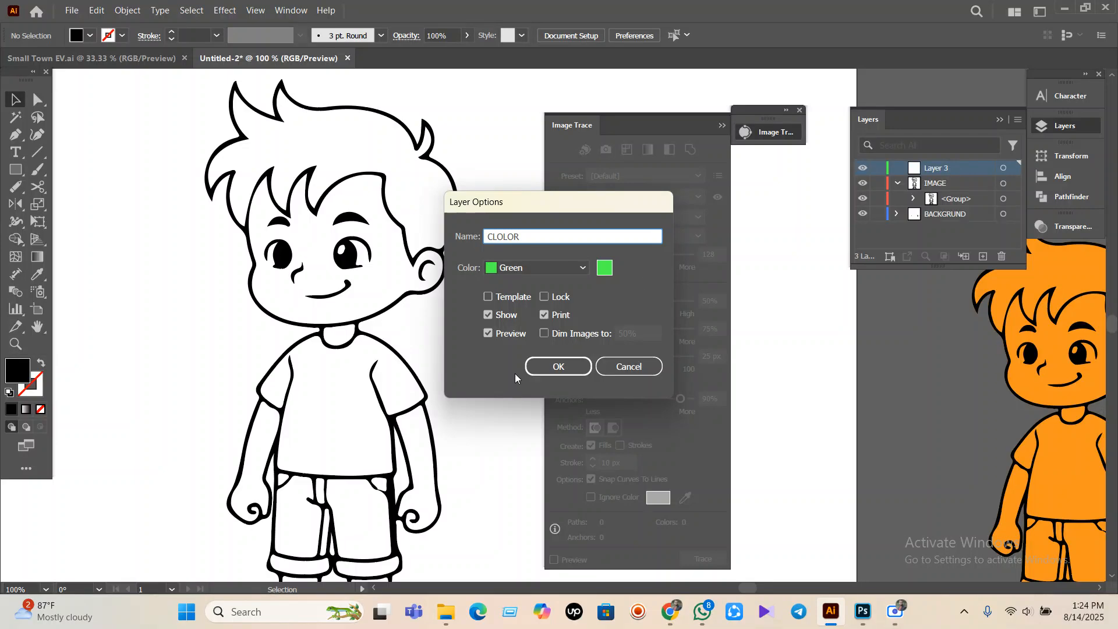
click(553, 365)
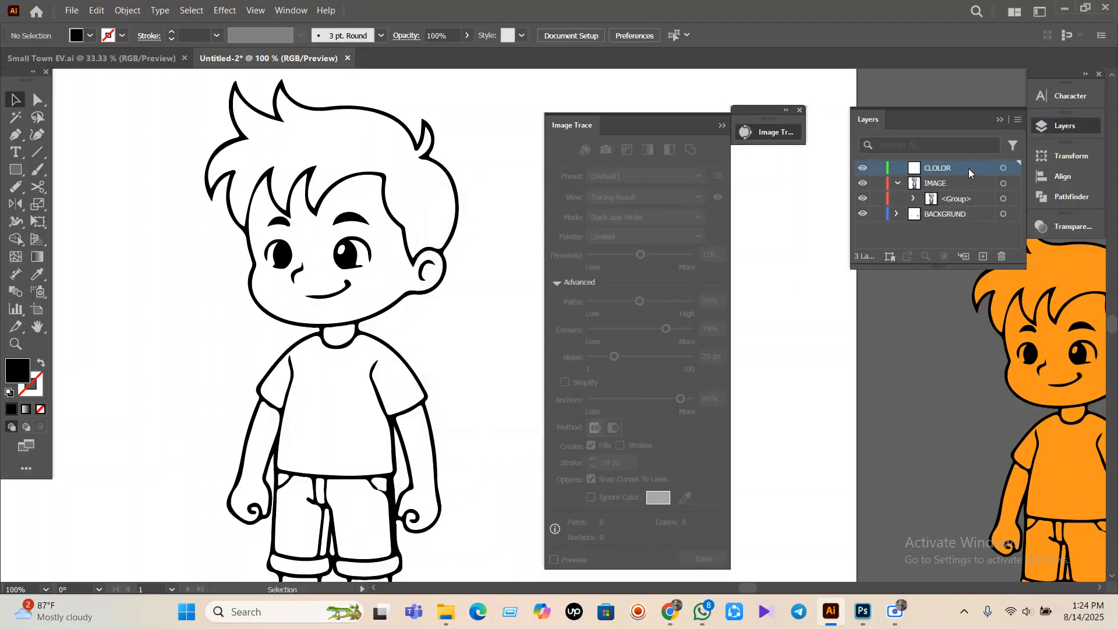
drag(969, 169, 970, 188)
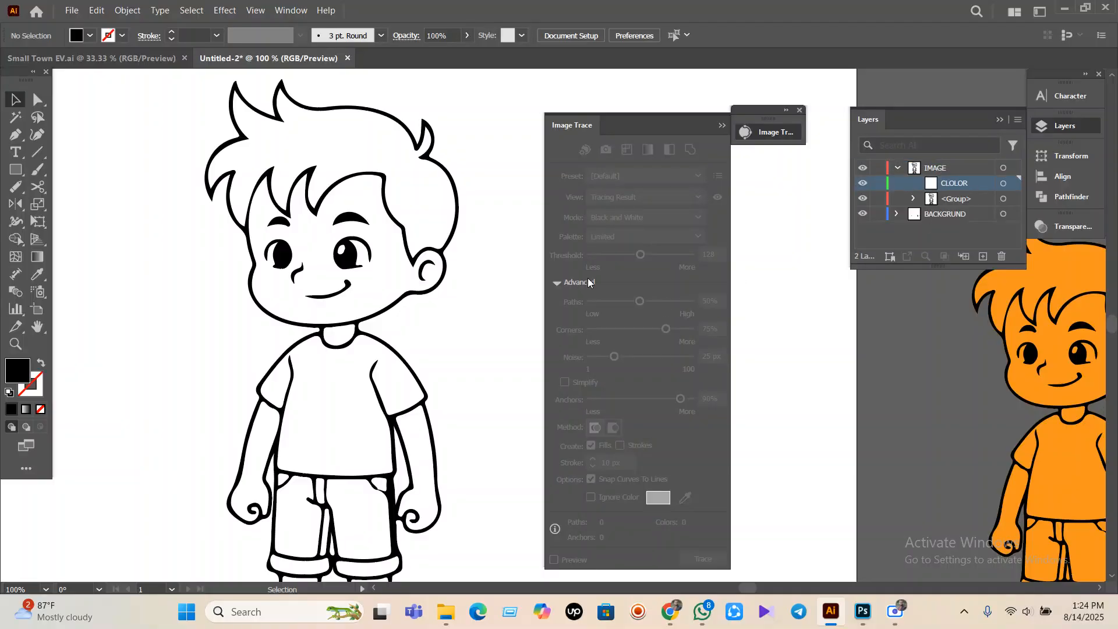
- Set the fill color to red with no artwork selected
click(91, 36)
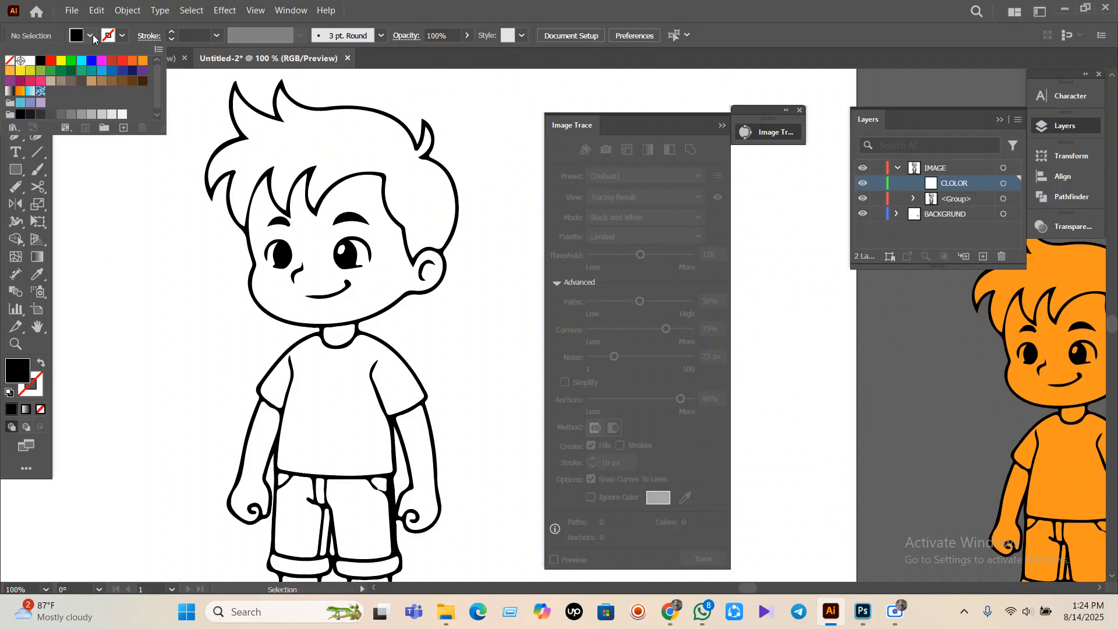
click(51, 61)
click(87, 202)
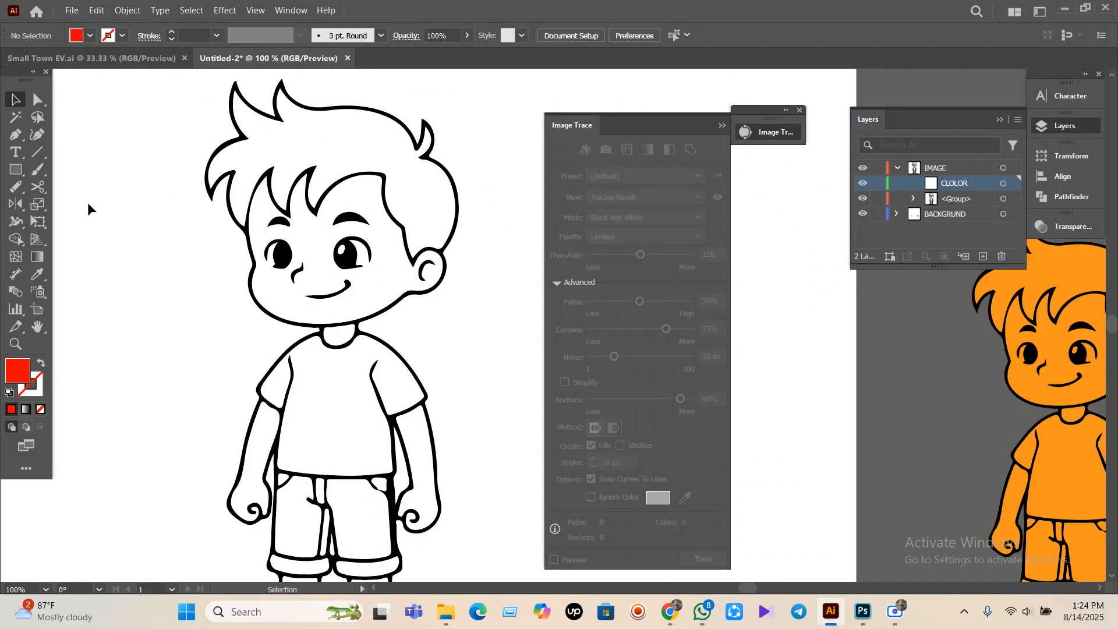
- Activate the Blob Brush with the CLOLOR layer targeted, and try a red fill, EF1D1D, while the boy group is selected
click(407, 128)
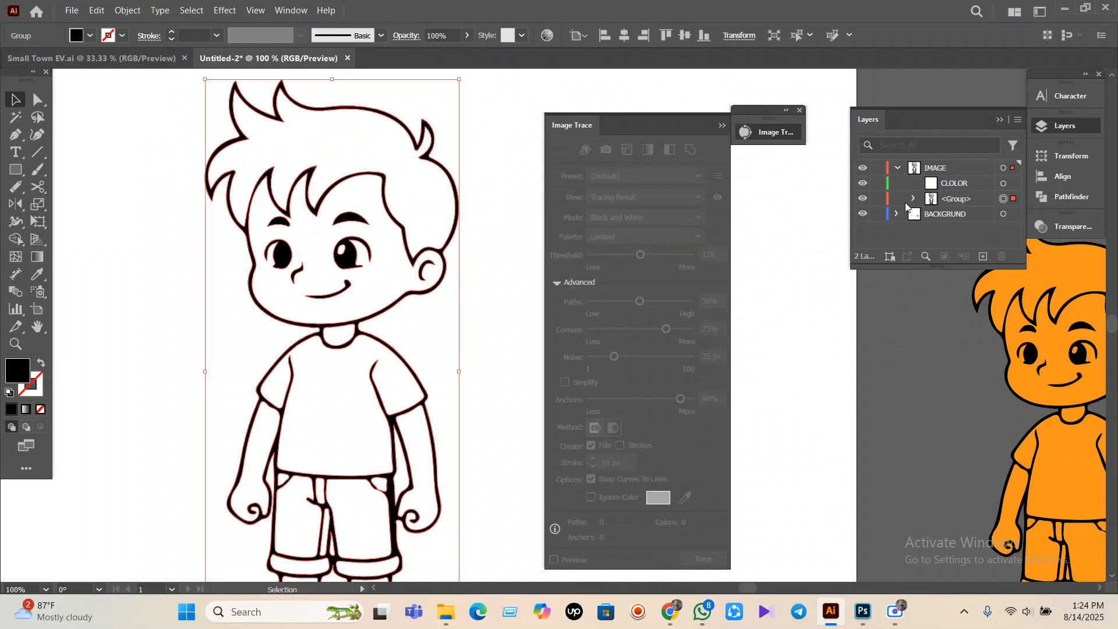
click(951, 182)
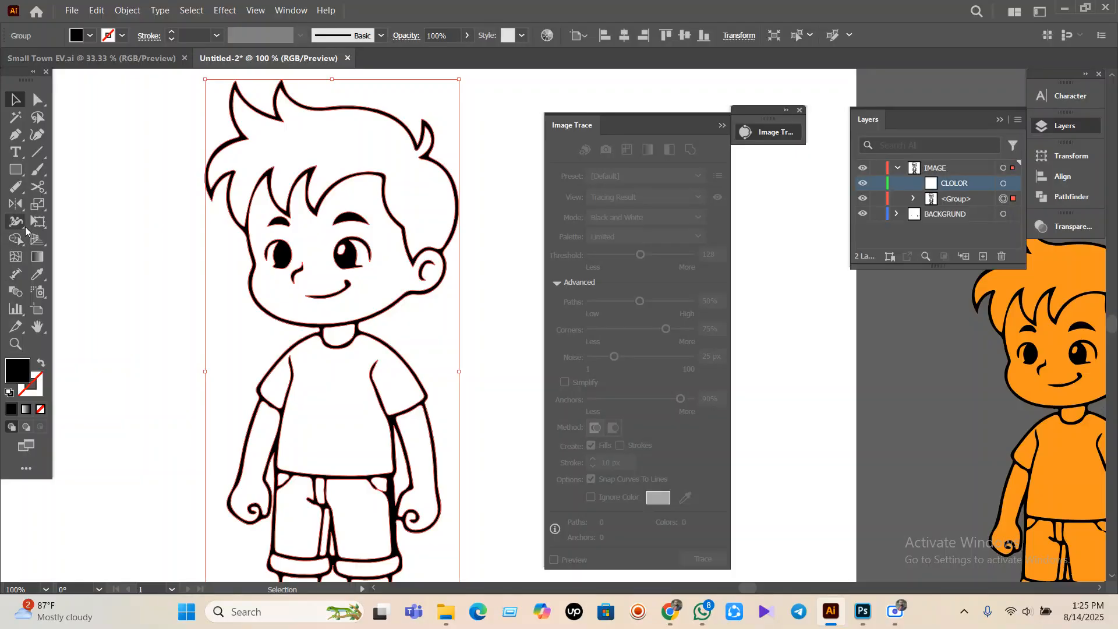
mouse_move(38, 169)
mouse_down()
mouse_move(90, 198)
mouse_move(87, 188)
mouse_up()
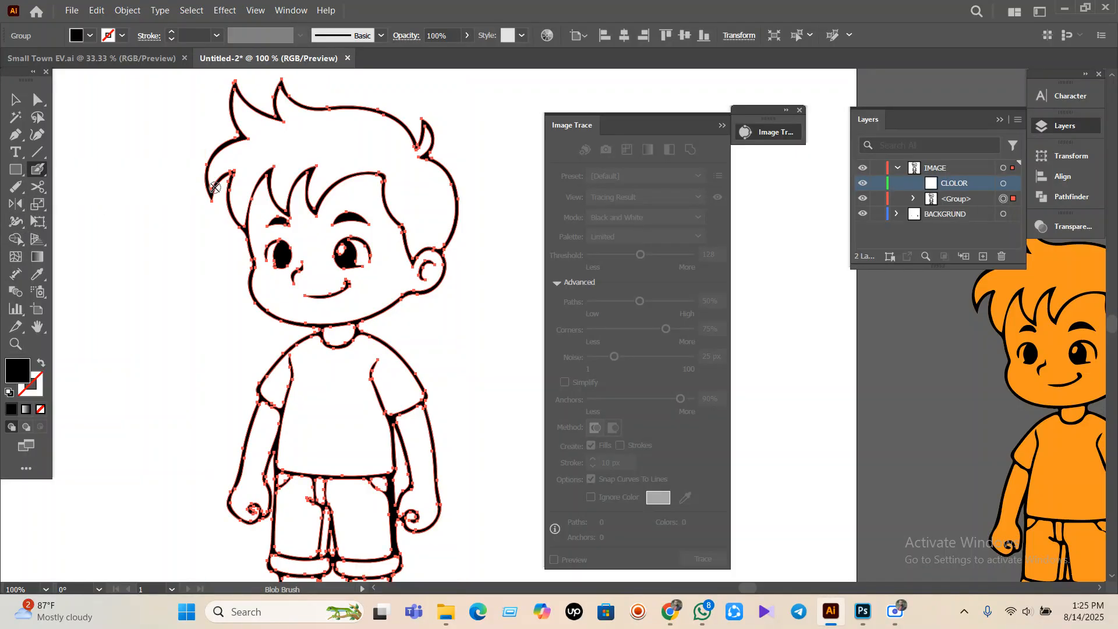
double_click(11, 374)
click(829, 229)
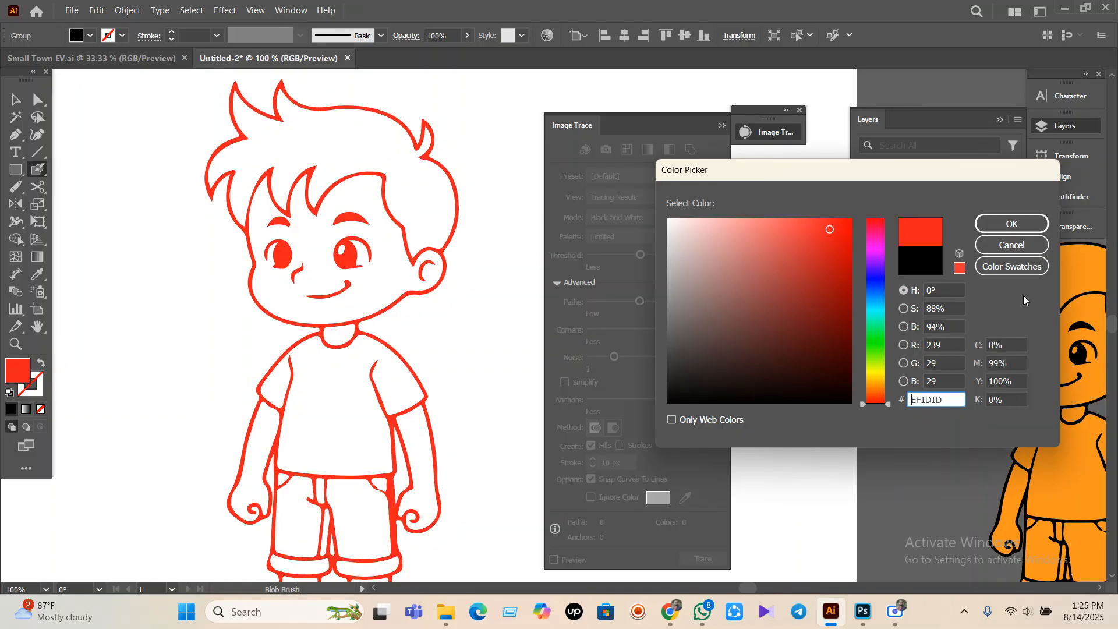
click(1007, 244)
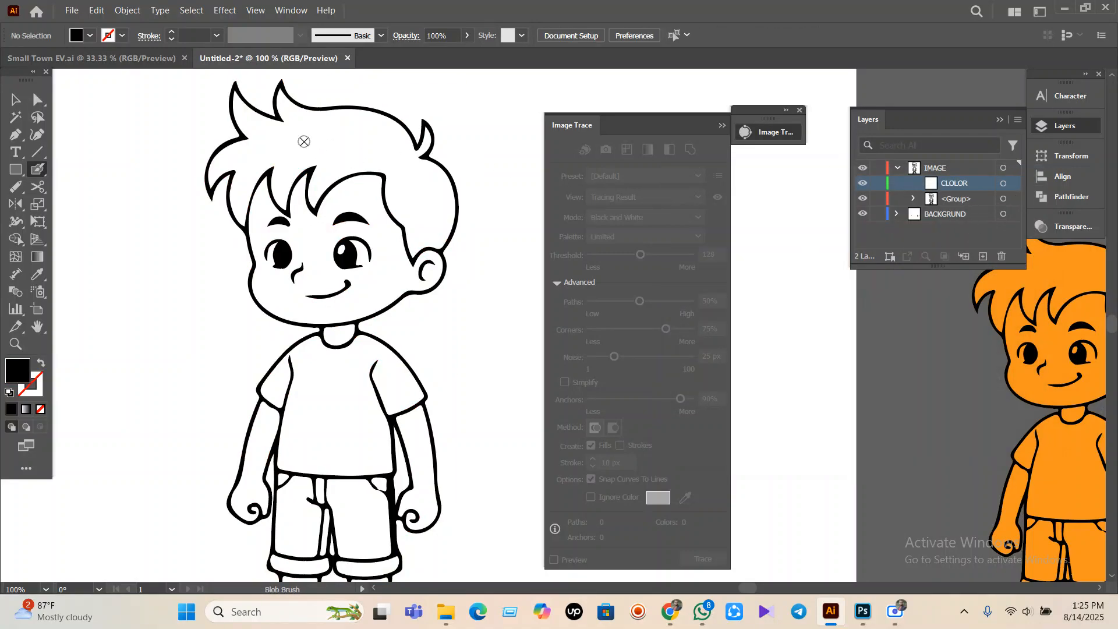
- Paint two short black Blob Brush strokes across the boy's hair, and try removing them from the drawing
mouse_move(302, 141)
mouse_down()
mouse_move(382, 166)
mouse_move(355, 111)
mouse_up()
key(shift+x)
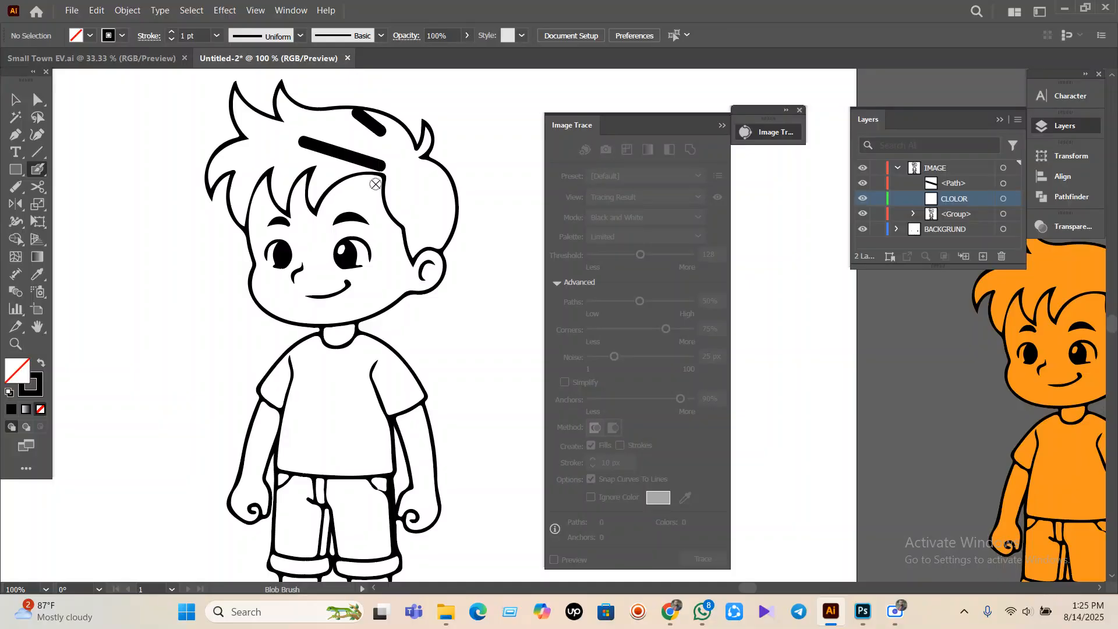
key(v)
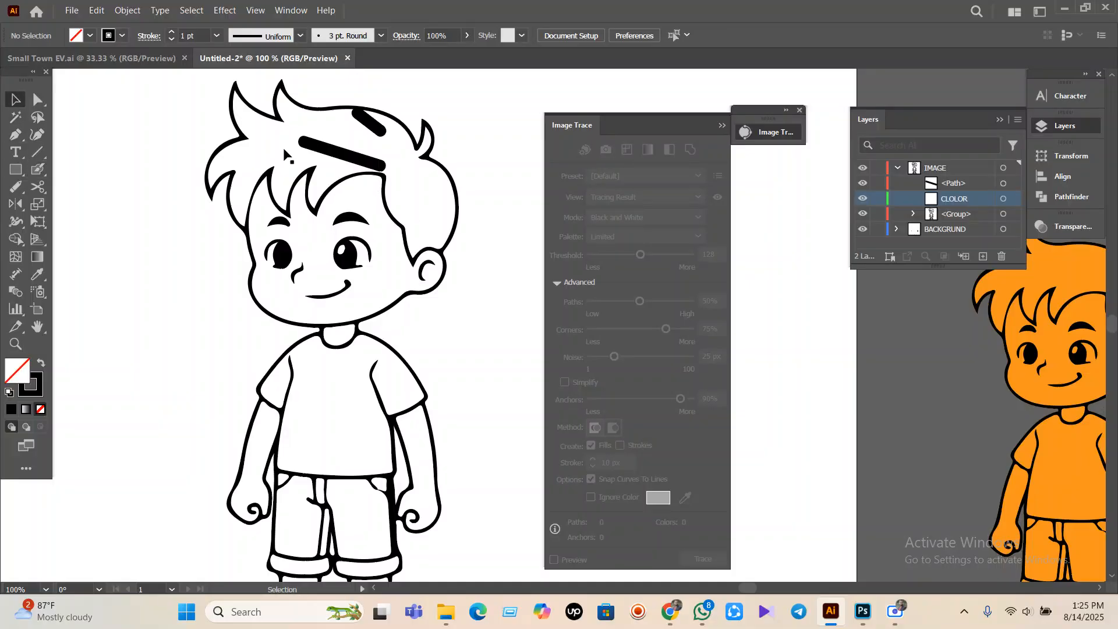
click(371, 169)
key(Delete)
click(375, 142)
key(Delete)
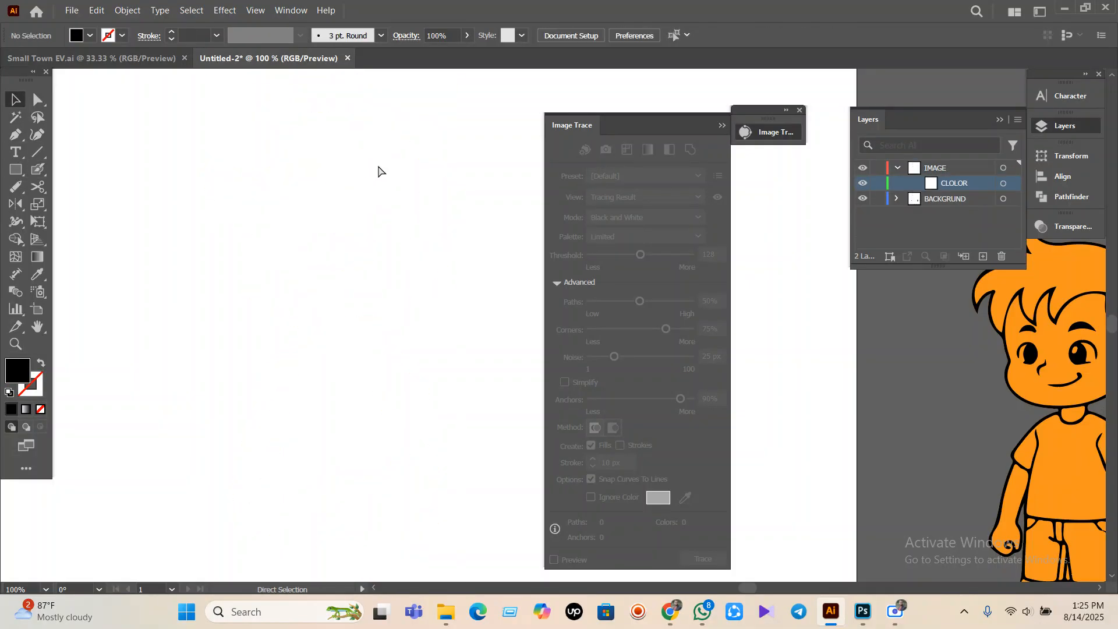
- Undo the deletions and the test brush strokes to restore the clean boy line drawing
key(ctrl+z)
key(ctrl+z)
key(ctrl+z)
key(ctrl+z)
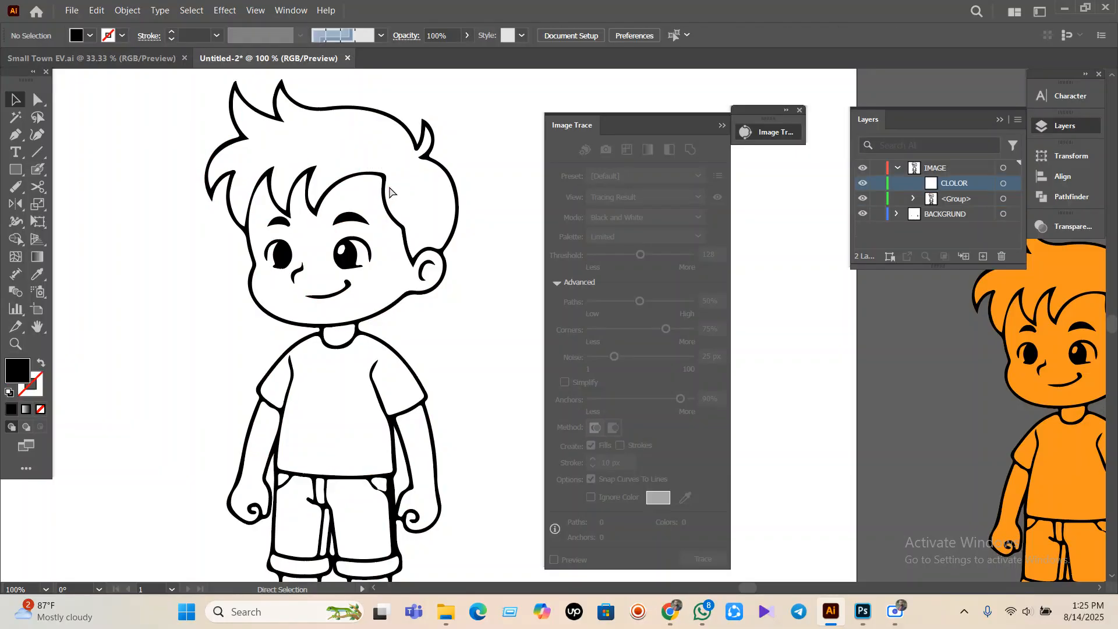
- Delete the boy line drawing from the artboard, and select the IMAGE and BACKGRUND layers
click(953, 183)
click(406, 394)
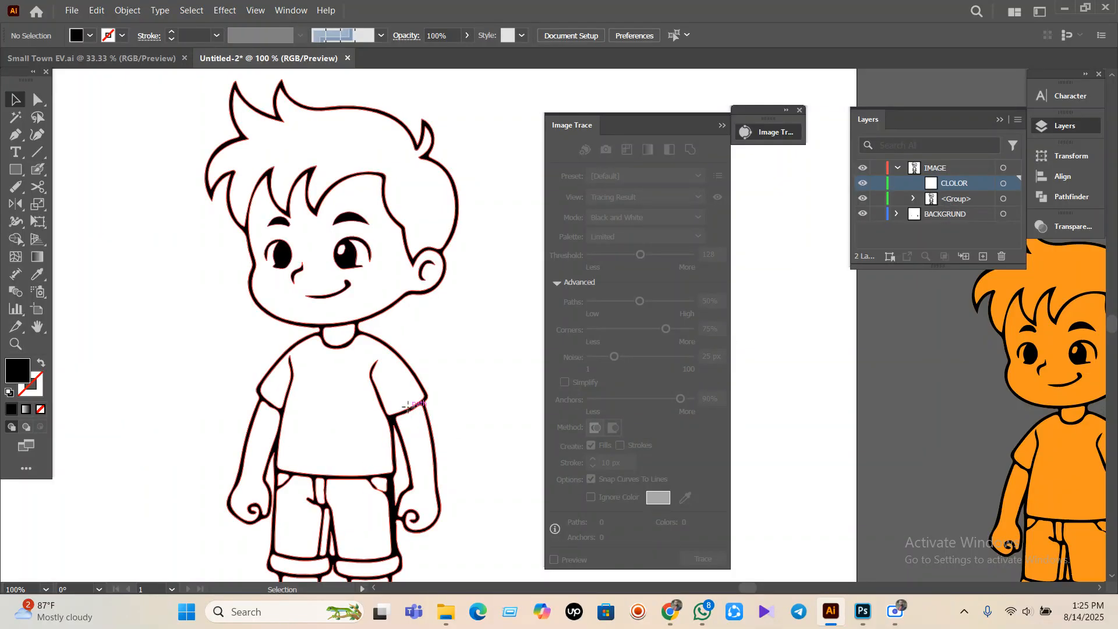
key(Delete)
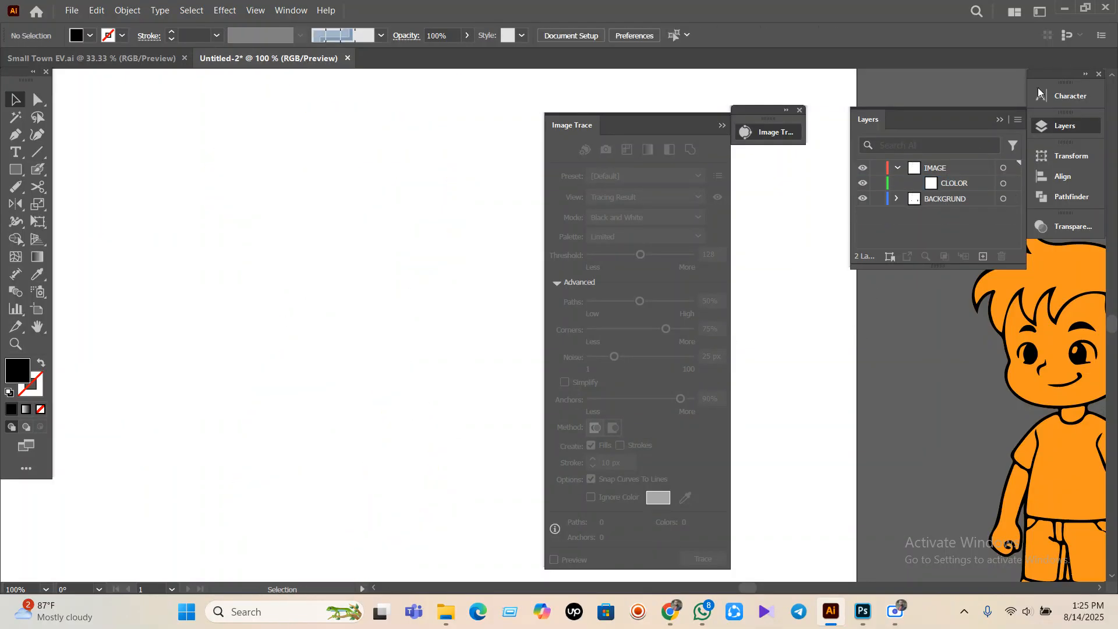
drag(954, 216, 921, 165)
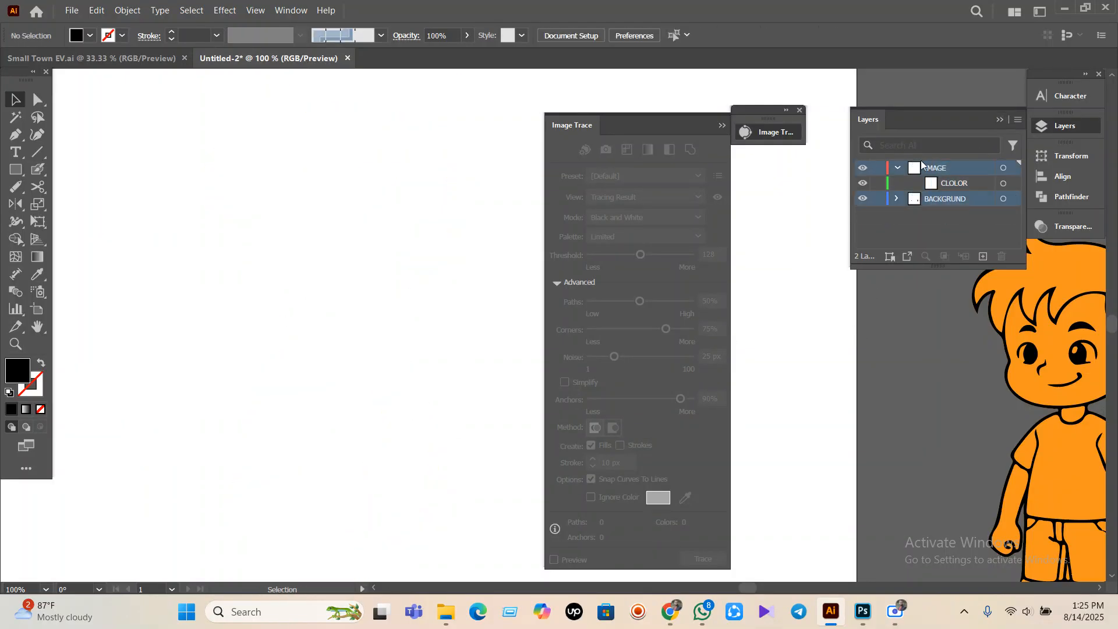
- Create a new blank portrait document
click(83, 12)
click(392, 180)
key(ctrl+n)
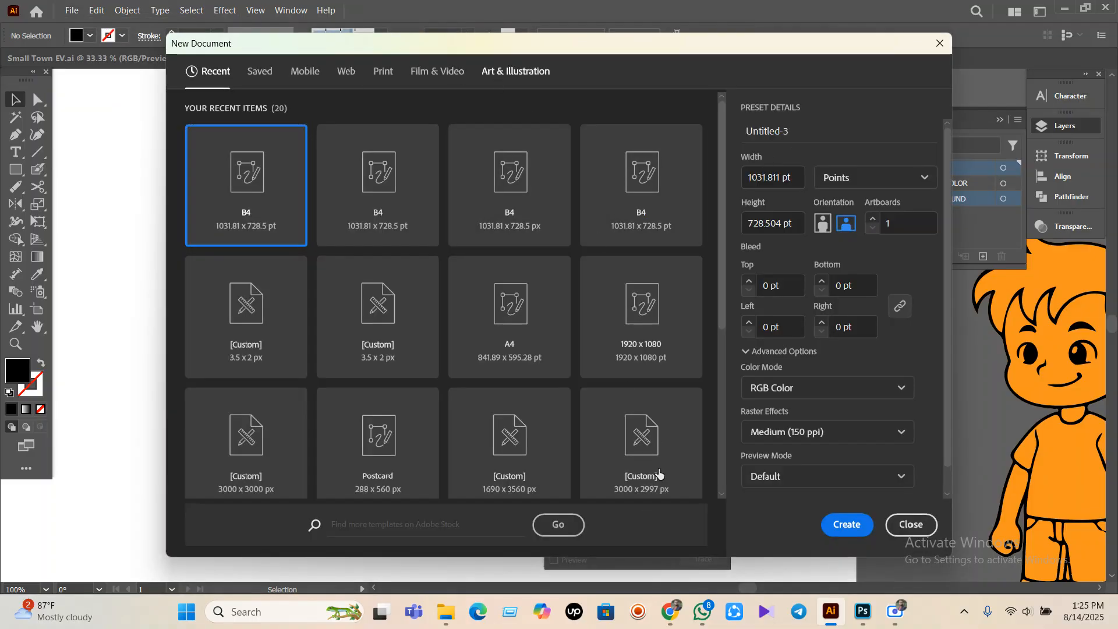
click(851, 526)
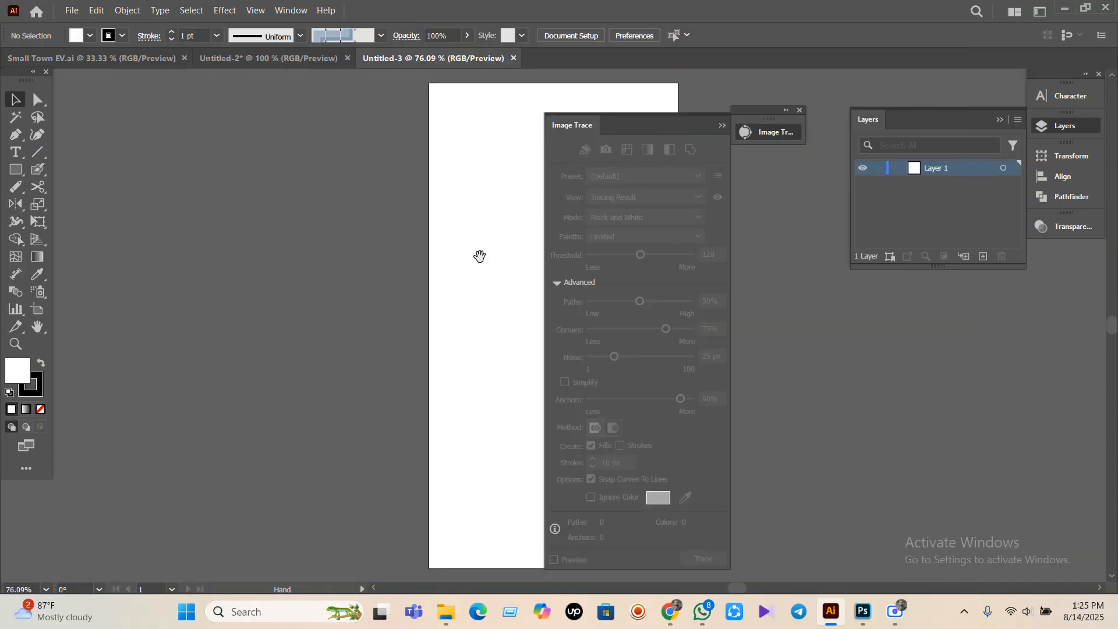
- Rename the new document's Layer 1 as BACKGRUND
drag(479, 255, 269, 277)
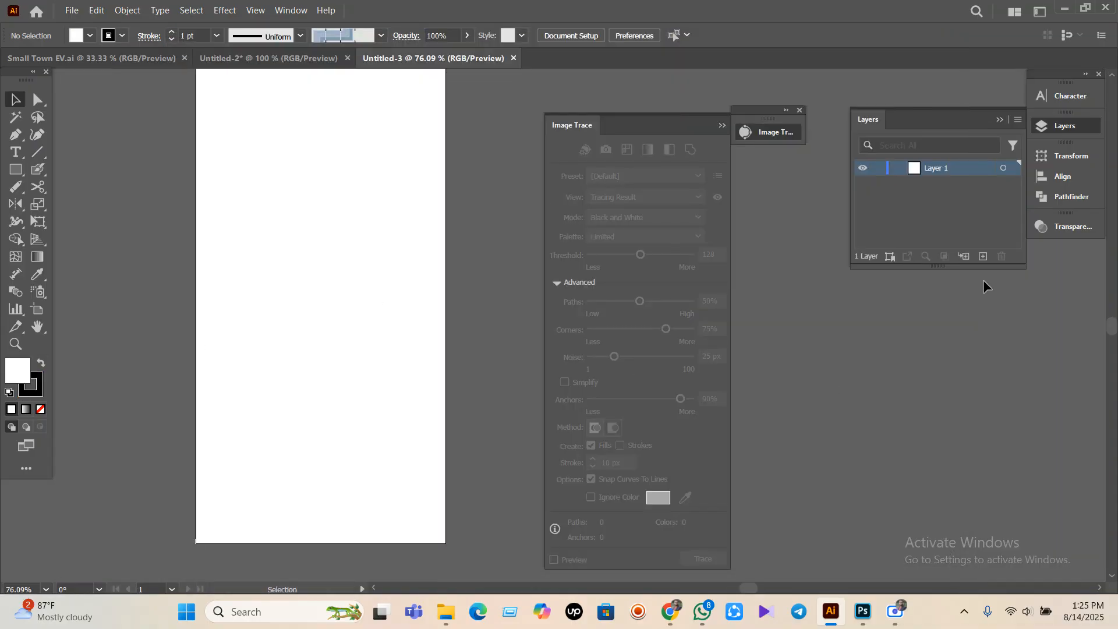
double_click(953, 167)
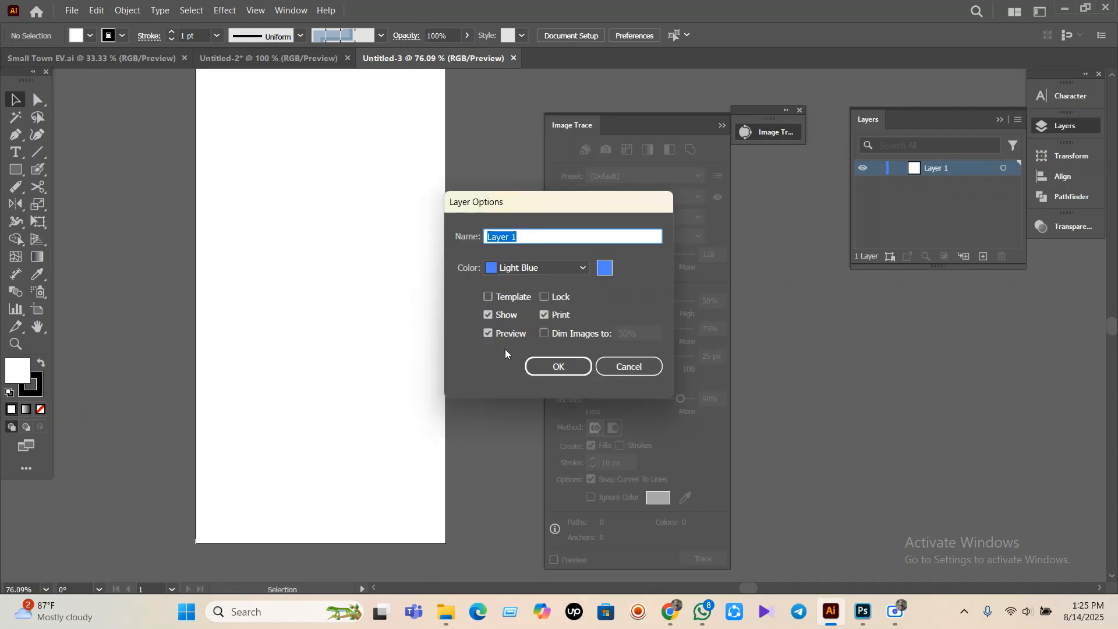
text(BACKGRUND)
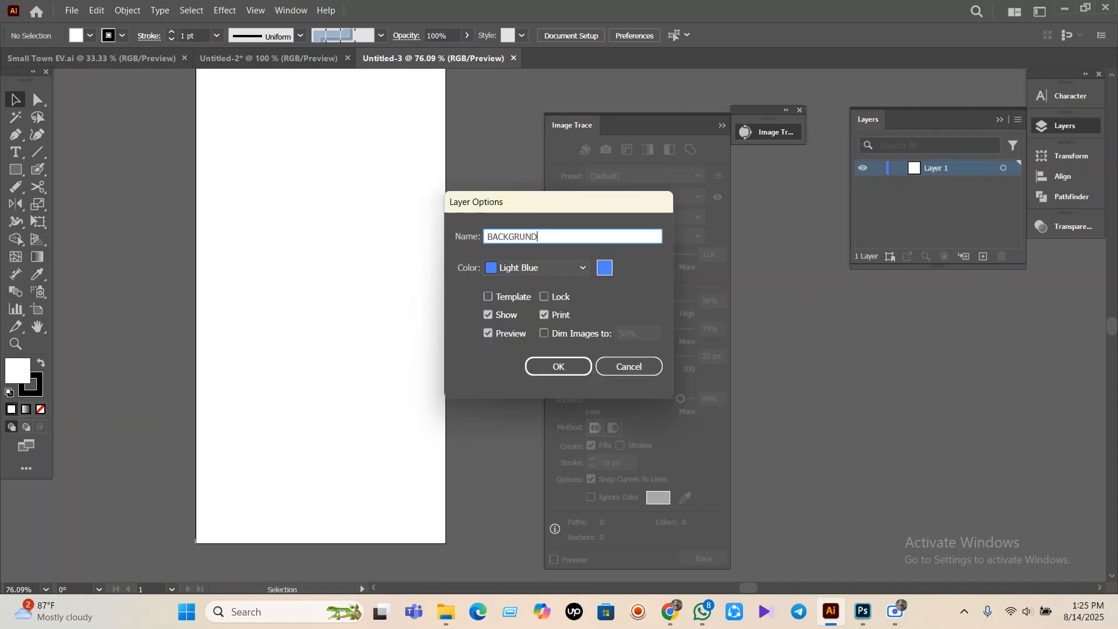
click(556, 367)
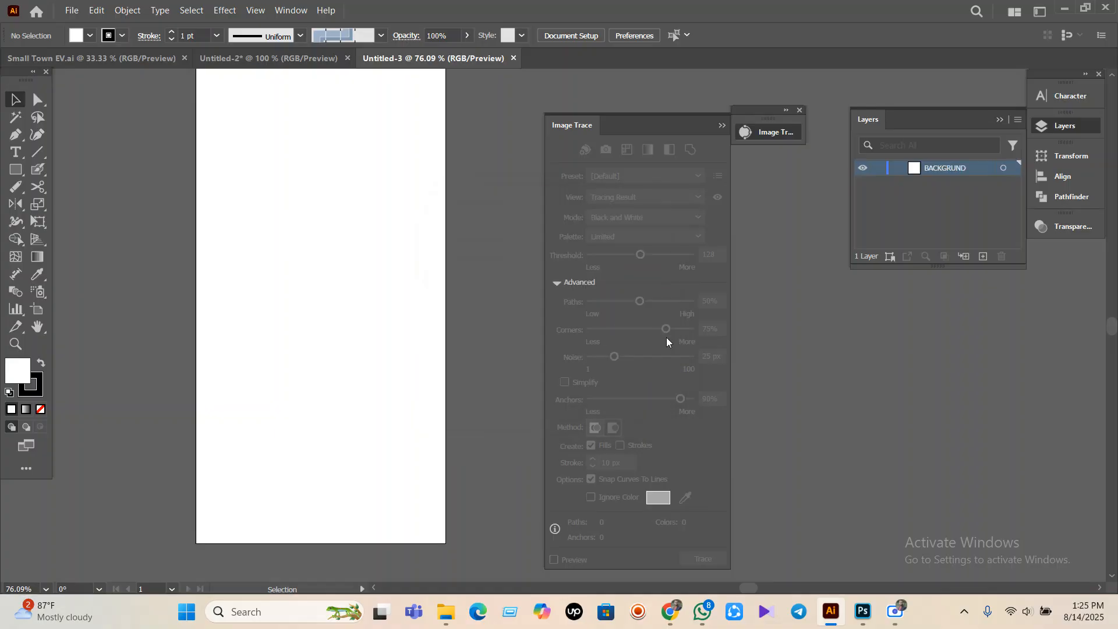
- Add a new layer above BACKGRUND and name it IMAGE
click(981, 256)
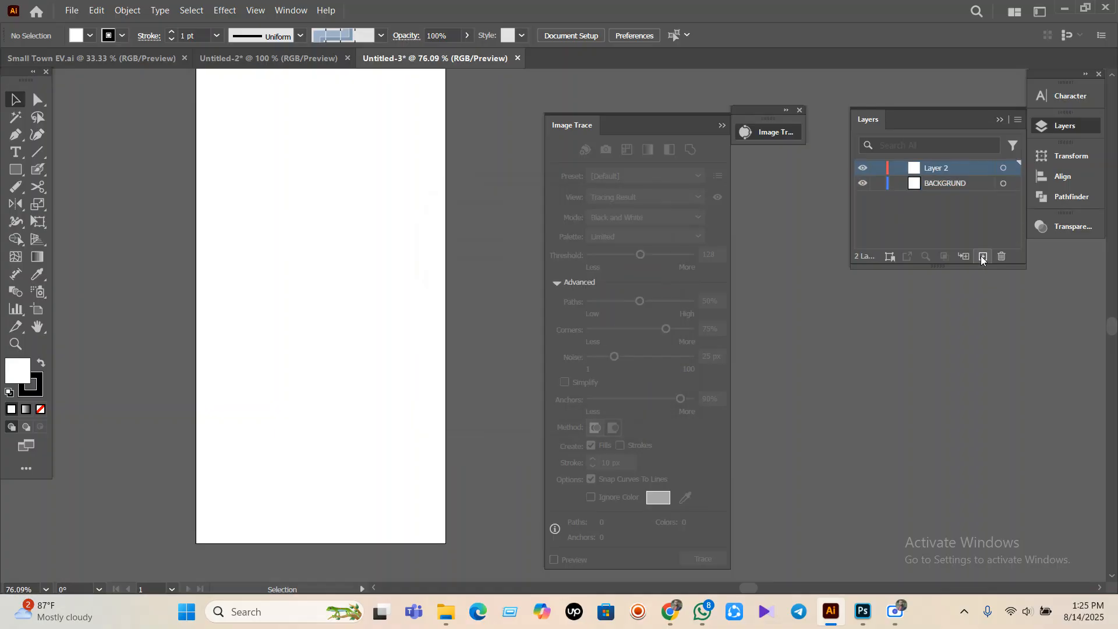
double_click(934, 169)
key(BackSpace)
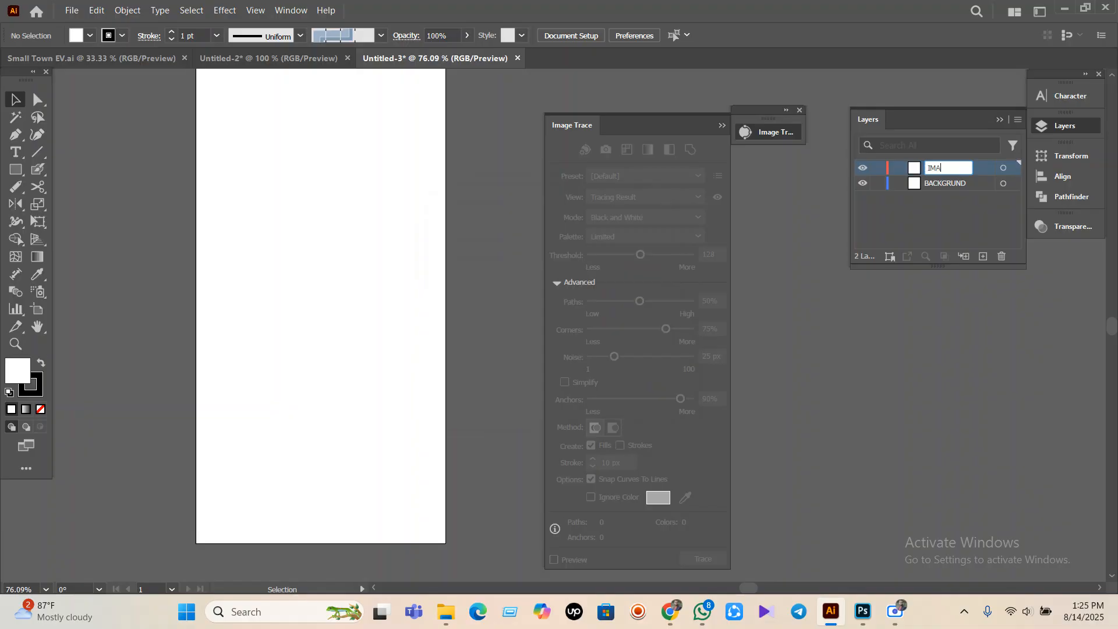
key(Return)
- Paste the boy line drawing into the IMAGE layer and place it centrally on the artboard
key(ctrl+v)
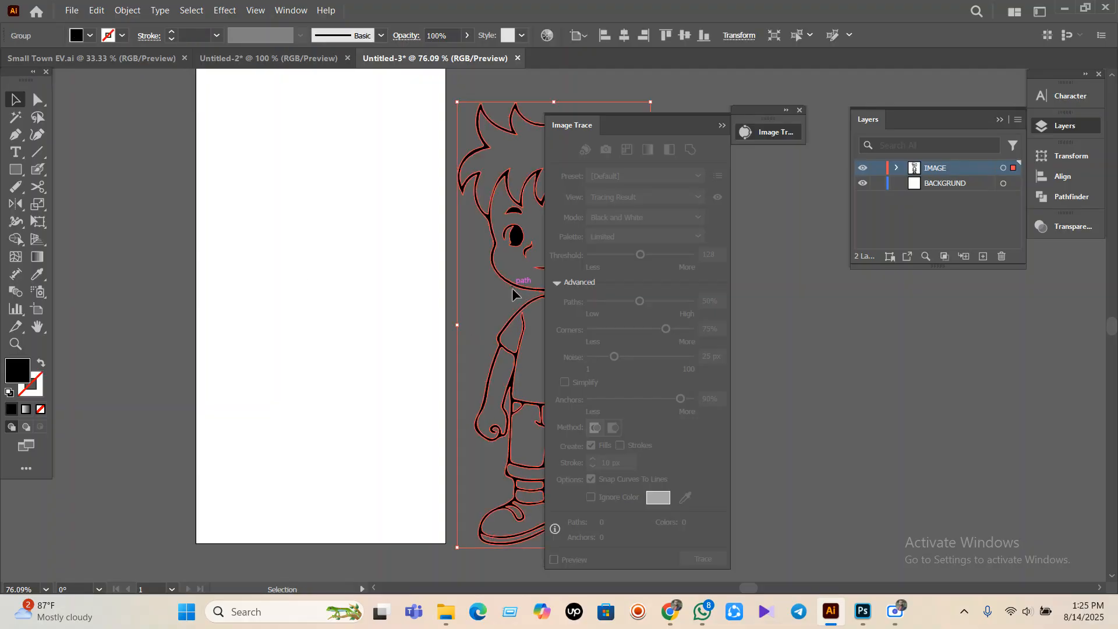
drag(510, 290, 287, 266)
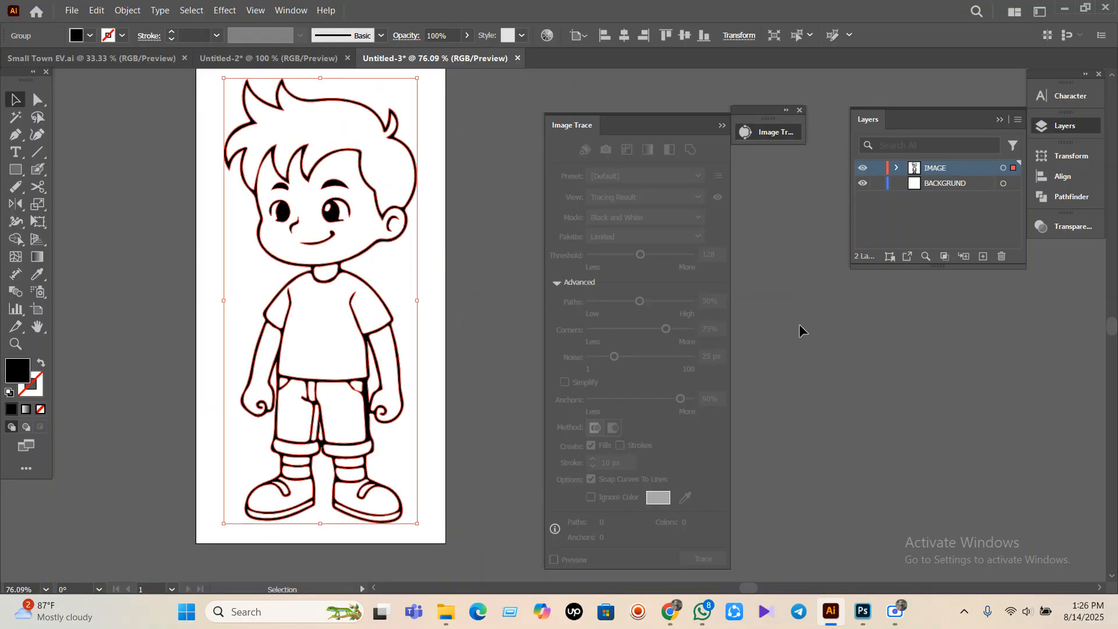
click(904, 348)
- Add another layer, place it between IMAGE and BACKGRUND, and name it COLOR
click(984, 256)
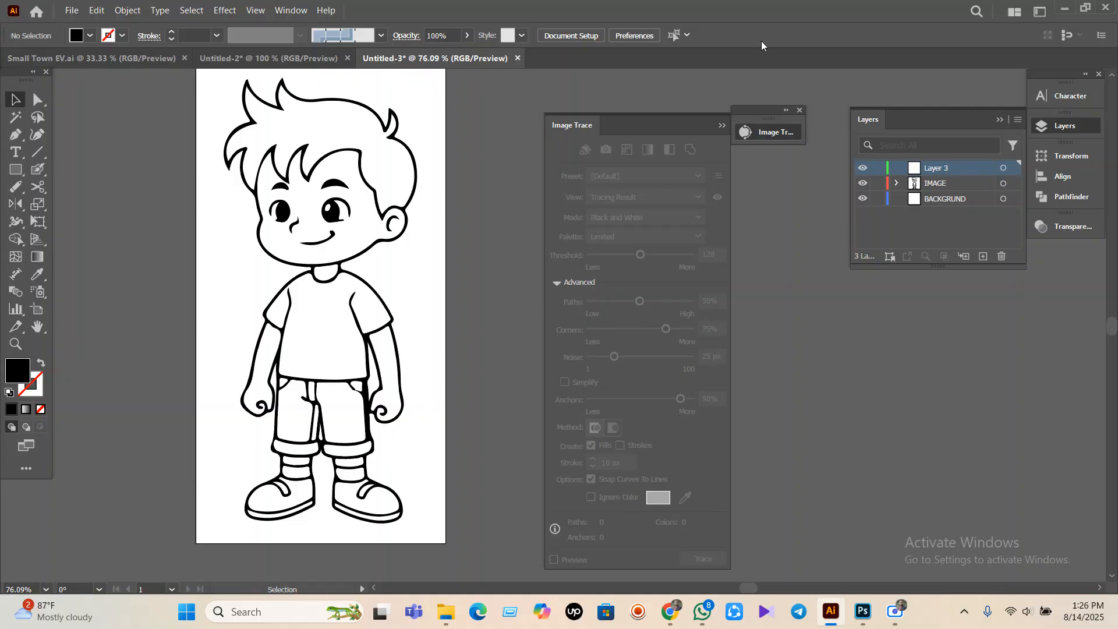
click(284, 53)
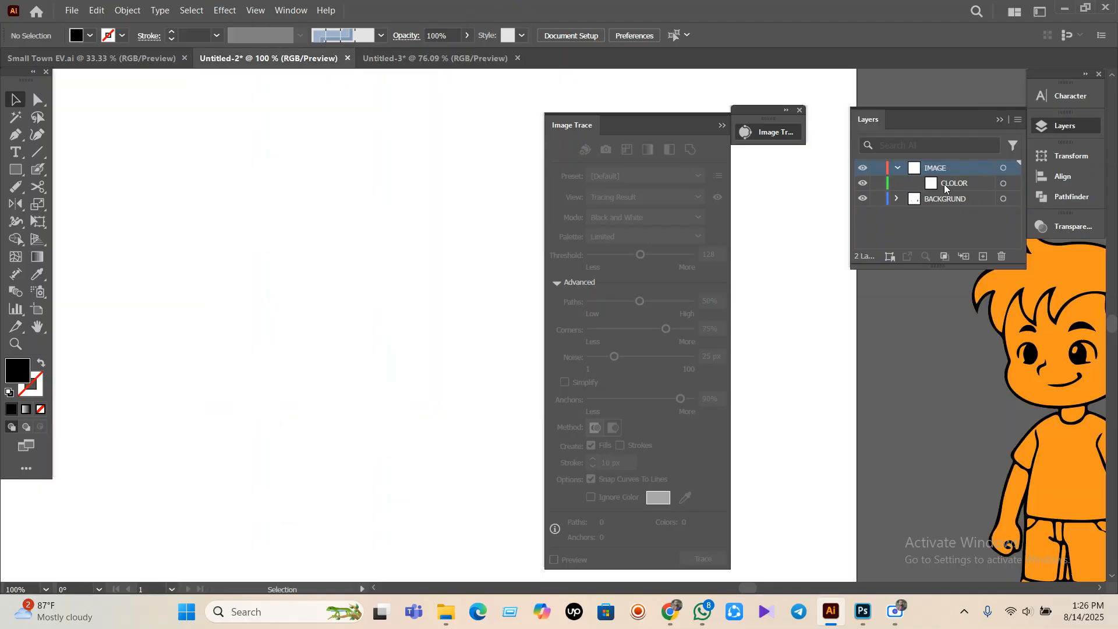
click(408, 51)
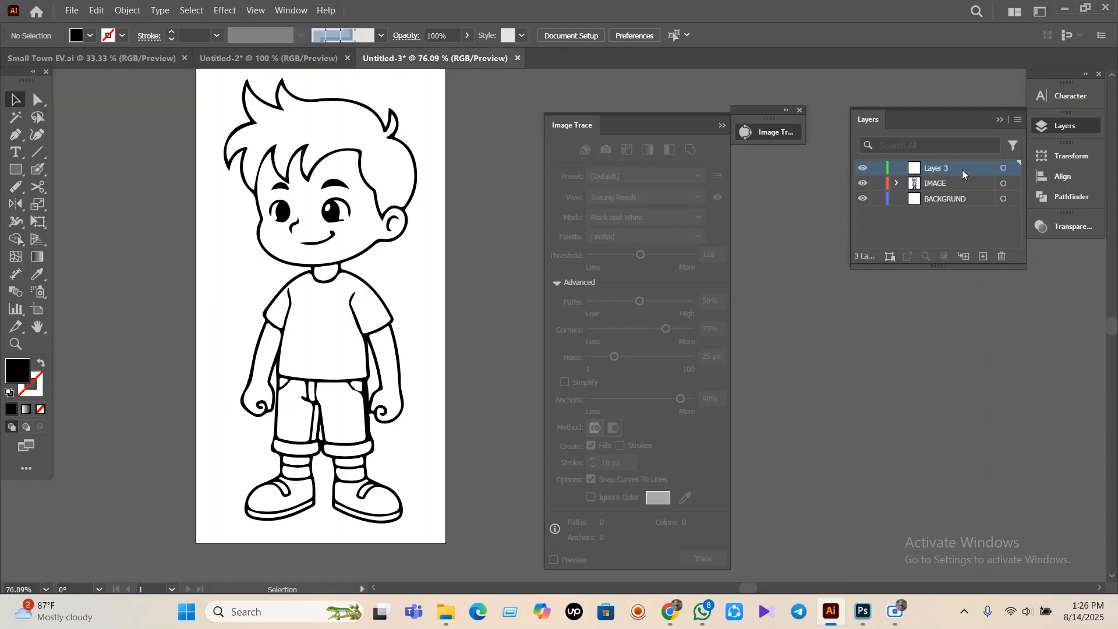
drag(962, 169, 957, 196)
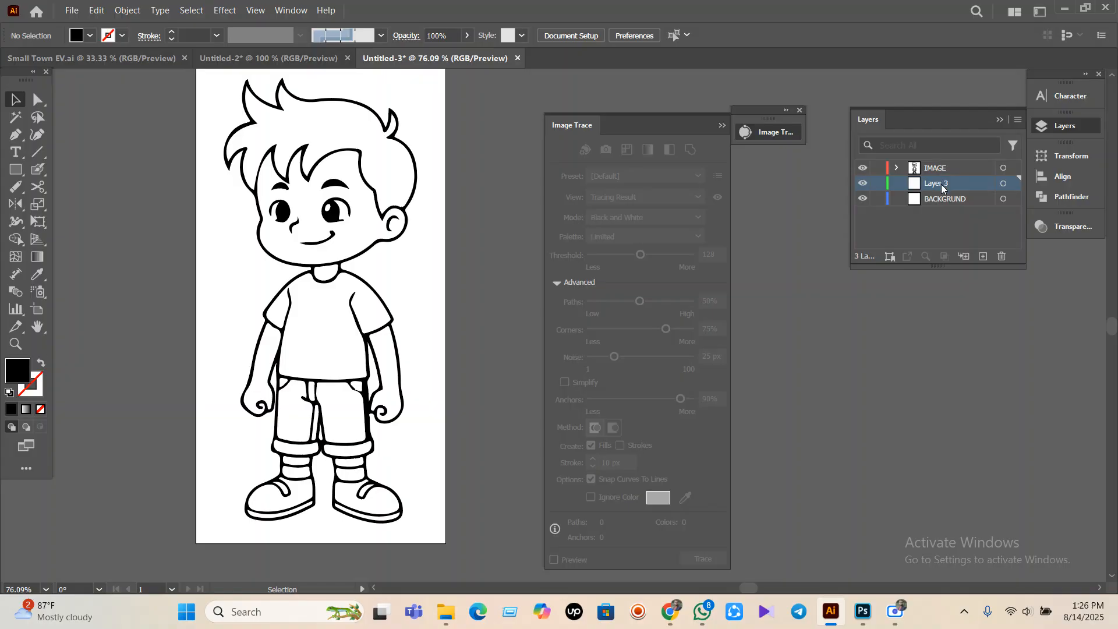
double_click(939, 184)
text(COLOR)
- Paint red along the upper edge of the boy's hair with the Blob Brush on the COLOR layer
click(89, 36)
click(121, 61)
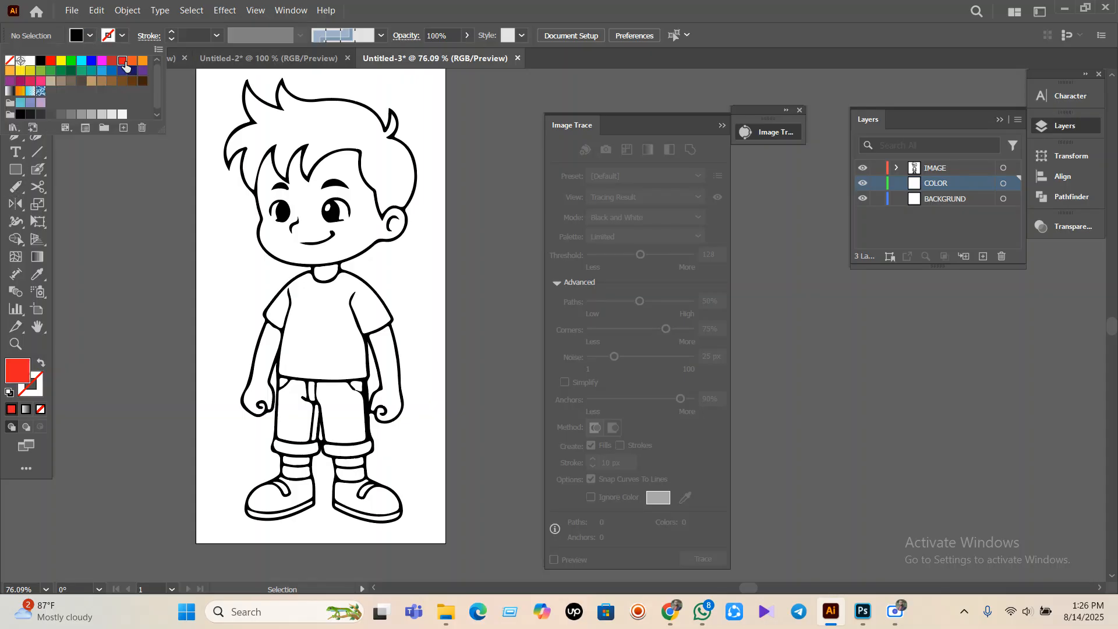
scroll(208, 194, up, 4)
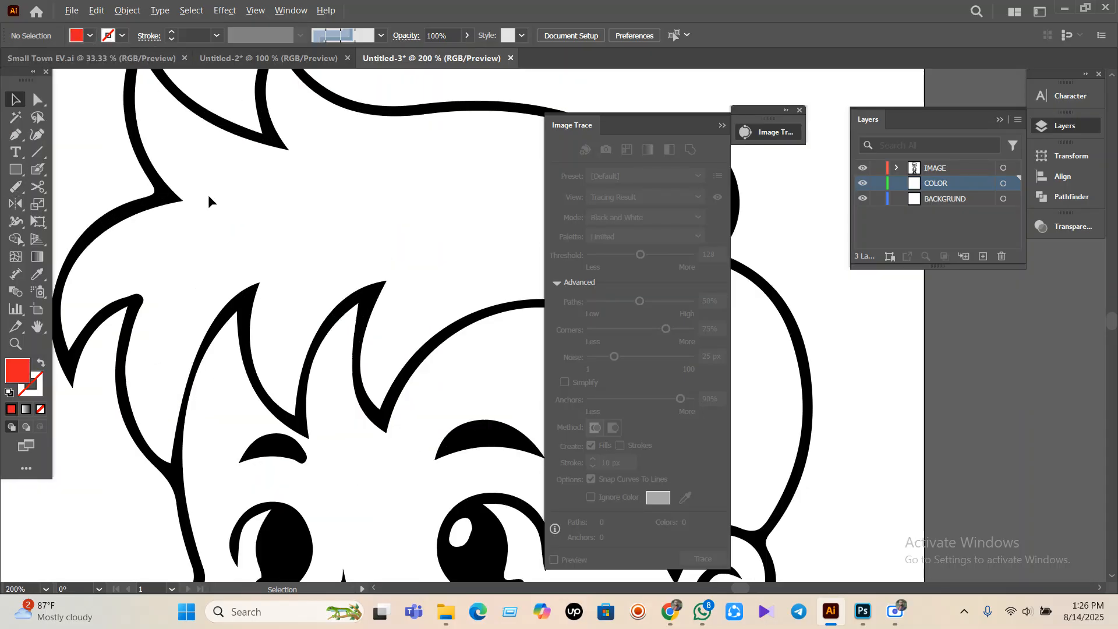
click(38, 169)
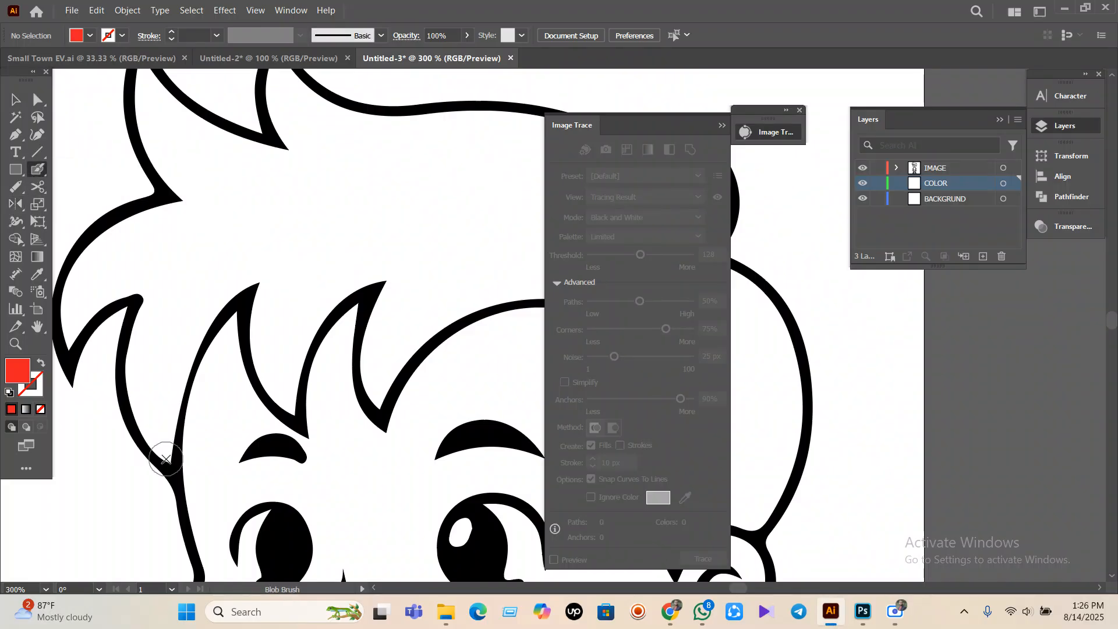
mouse_move(167, 449)
mouse_down()
mouse_move(140, 376)
mouse_move(146, 289)
mouse_move(105, 290)
mouse_move(224, 287)
mouse_move(201, 283)
mouse_move(180, 333)
mouse_move(185, 280)
mouse_move(206, 250)
mouse_move(319, 197)
mouse_move(242, 352)
mouse_move(210, 297)
mouse_move(196, 225)
mouse_move(263, 294)
mouse_move(343, 318)
mouse_move(360, 307)
mouse_move(343, 280)
mouse_move(333, 213)
mouse_move(378, 271)
mouse_move(442, 291)
mouse_move(447, 306)
mouse_move(165, 259)
mouse_move(201, 236)
mouse_move(329, 232)
mouse_move(409, 275)
mouse_move(464, 364)
mouse_up()
mouse_move(465, 363)
mouse_down()
mouse_move(495, 324)
mouse_move(492, 285)
mouse_move(480, 332)
mouse_move(495, 277)
mouse_up()
scroll(473, 395, down, 2)
- Enlarge the Blob Brush and paint the back of the hair red down to the ear
key(space)
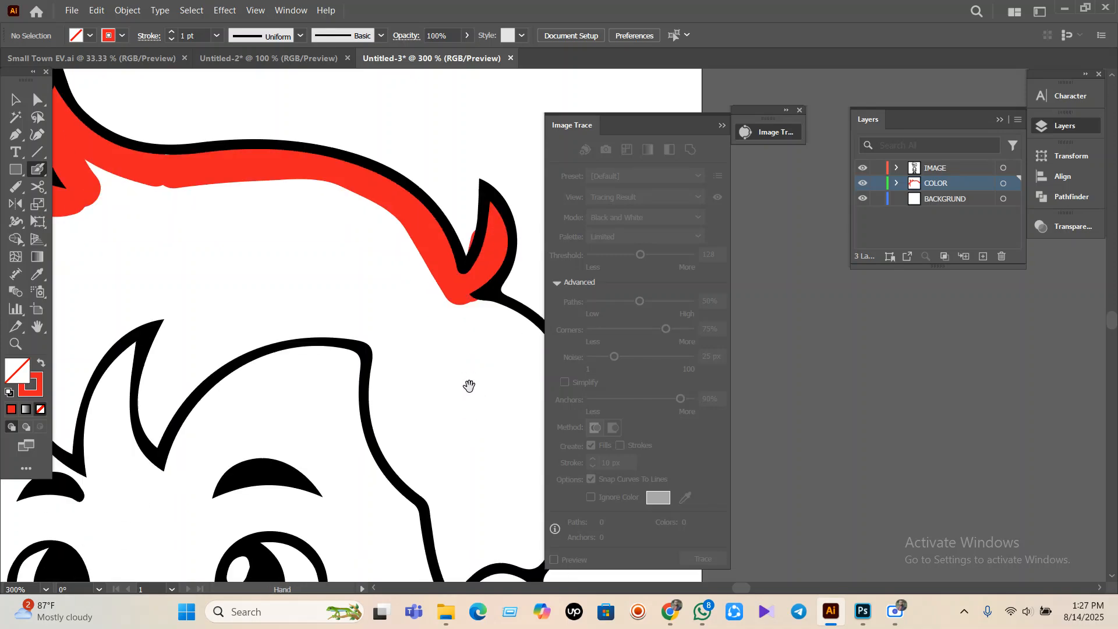
drag(469, 386, 250, 303)
key(bracketright)
key(bracketright)
key(bracketright)
key(bracketright)
key(bracketright)
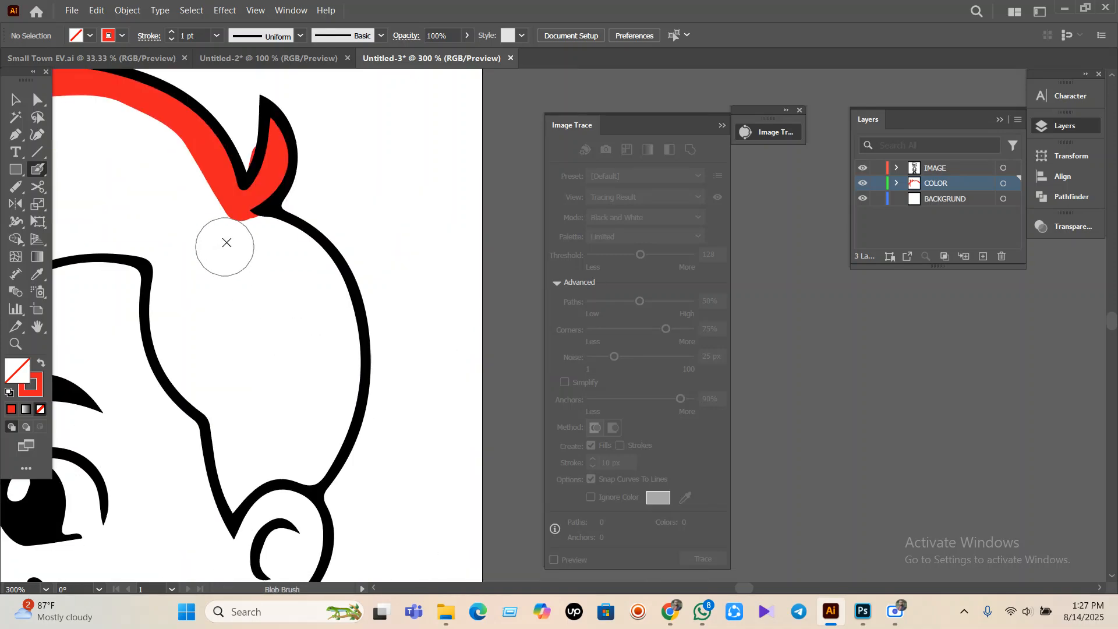
mouse_move(229, 239)
mouse_down()
mouse_move(291, 280)
mouse_move(308, 312)
mouse_move(302, 442)
mouse_up()
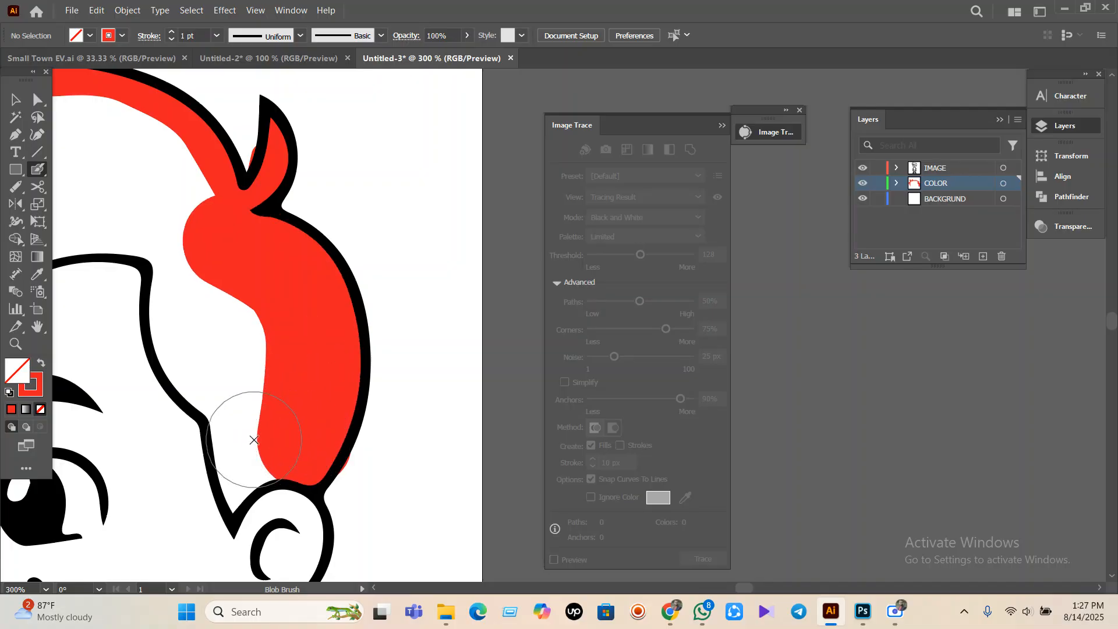
- Fill the rest of the hair with red, including the fringe and the area above the ear, using a smaller brush
key(bracketleft)
key(bracketleft)
key(bracketleft)
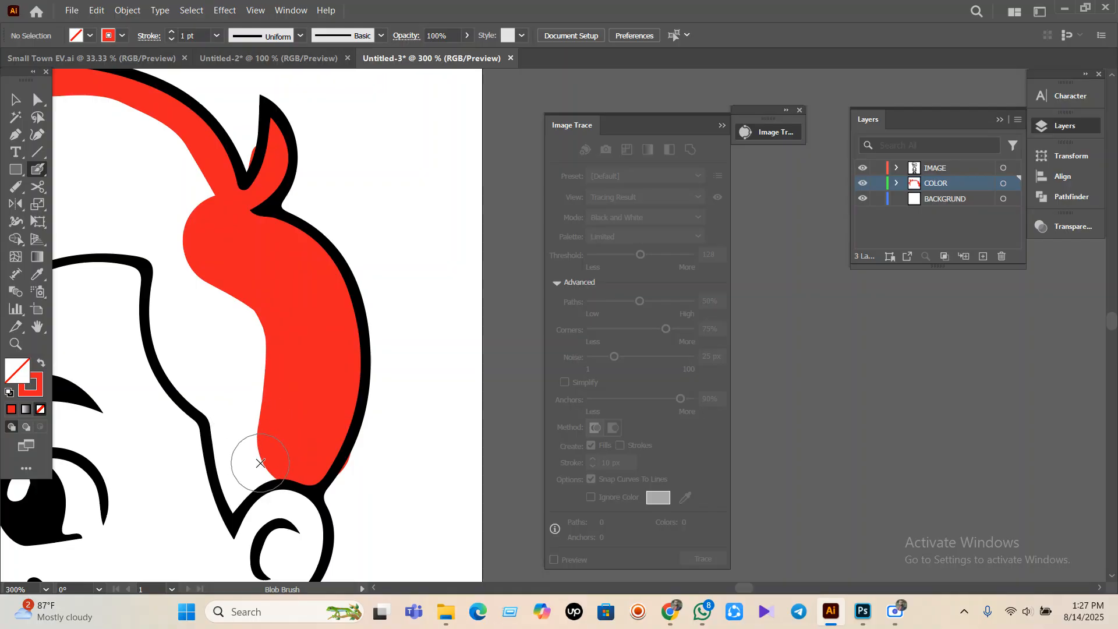
mouse_move(260, 463)
mouse_down()
mouse_move(245, 465)
mouse_move(233, 497)
mouse_move(213, 395)
mouse_move(163, 339)
mouse_move(165, 269)
mouse_move(418, 387)
mouse_up()
mouse_move(385, 329)
mouse_down()
mouse_move(276, 326)
mouse_move(224, 339)
mouse_move(153, 398)
mouse_move(148, 431)
mouse_move(143, 385)
mouse_move(170, 332)
mouse_move(334, 287)
mouse_move(286, 256)
mouse_move(230, 333)
mouse_move(220, 414)
mouse_move(192, 385)
mouse_move(193, 281)
mouse_move(134, 326)
mouse_move(122, 401)
mouse_up()
key(space)
mouse_move(124, 401)
mouse_down()
mouse_move(117, 375)
mouse_move(101, 416)
mouse_move(96, 408)
mouse_move(100, 431)
mouse_move(96, 403)
mouse_move(82, 396)
mouse_move(73, 358)
mouse_move(94, 353)
mouse_move(87, 273)
mouse_move(205, 314)
mouse_move(201, 283)
mouse_move(235, 279)
mouse_move(250, 326)
mouse_move(200, 321)
mouse_move(248, 235)
mouse_move(226, 203)
mouse_move(294, 227)
mouse_move(379, 224)
mouse_up()
mouse_move(344, 324)
mouse_down()
mouse_move(182, 359)
mouse_move(186, 346)
mouse_move(162, 349)
mouse_move(156, 378)
mouse_move(216, 308)
mouse_move(230, 236)
mouse_move(199, 217)
mouse_move(349, 227)
mouse_move(194, 213)
mouse_up()
scroll(210, 287, down, 2)
scroll(210, 288, right, 3)
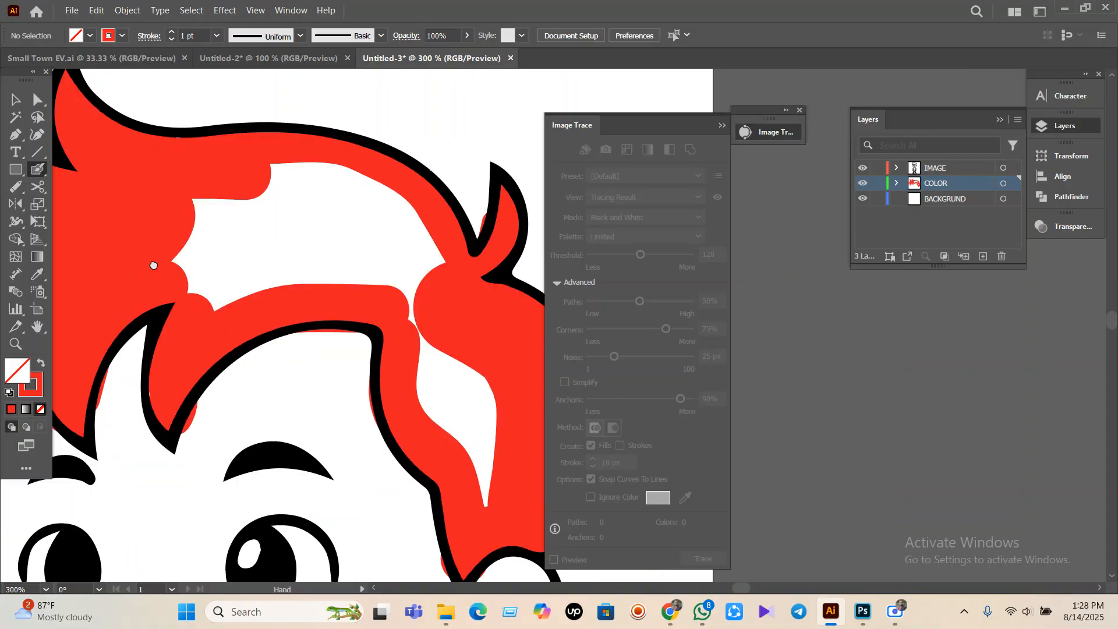
mouse_move(155, 260)
mouse_down()
mouse_move(192, 256)
mouse_move(201, 274)
mouse_move(174, 211)
mouse_move(265, 264)
mouse_move(309, 241)
mouse_move(261, 189)
mouse_move(305, 191)
mouse_move(384, 215)
mouse_move(427, 301)
mouse_move(351, 249)
mouse_move(369, 275)
mouse_move(369, 251)
mouse_move(256, 165)
mouse_up()
mouse_move(314, 248)
mouse_down()
mouse_move(330, 341)
mouse_move(371, 409)
mouse_move(373, 313)
mouse_move(350, 286)
mouse_move(562, 376)
mouse_up()
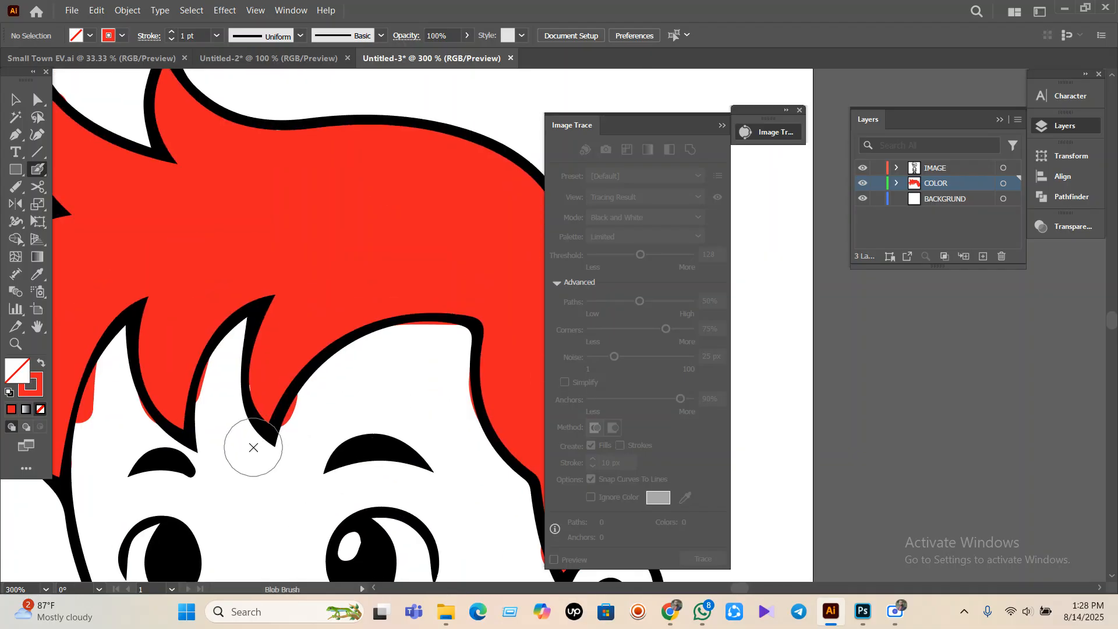
- Shrink the Blob Brush and fill the small white gap inside the fringe lock nearest the middle of the forehead
scroll(253, 447, up, 4)
key(bracketleft)
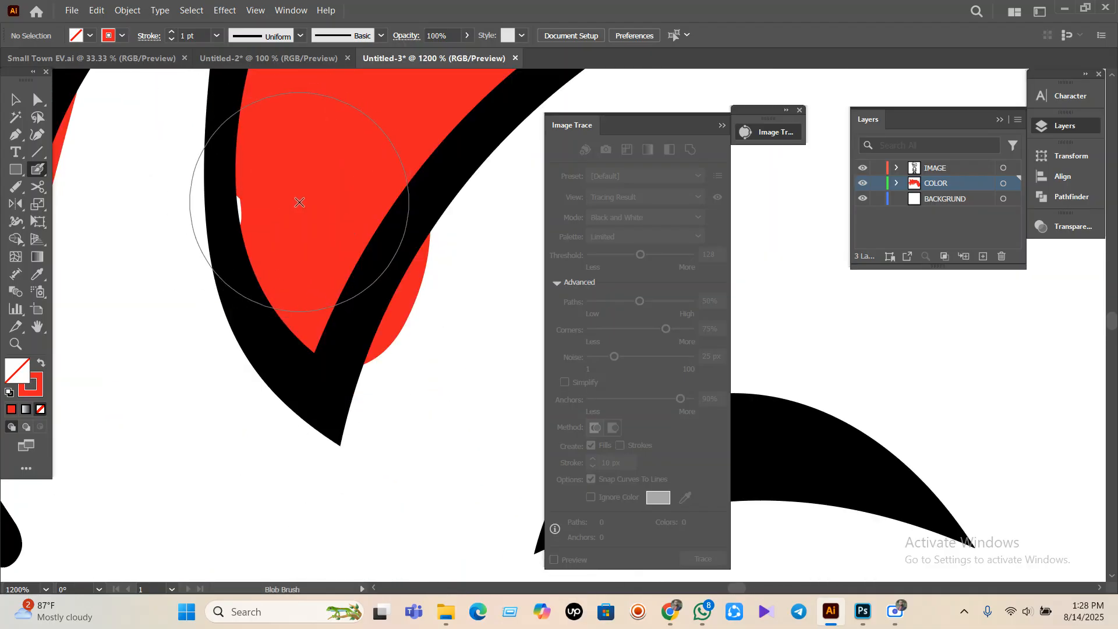
key(bracketleft)
key(bracketleft)
key(bracketleft)
key(bracketleft)
click(256, 206)
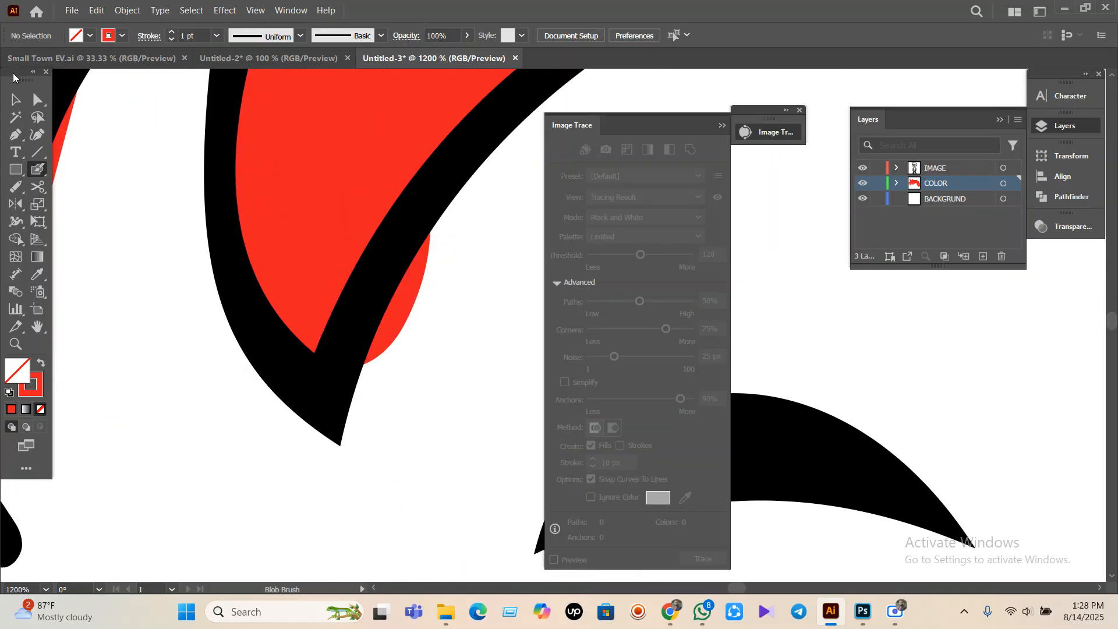
- Reshape the red path at that fringe lock's tip with Direct Selection so the overflow sits under the black outline
click(37, 100)
click(387, 324)
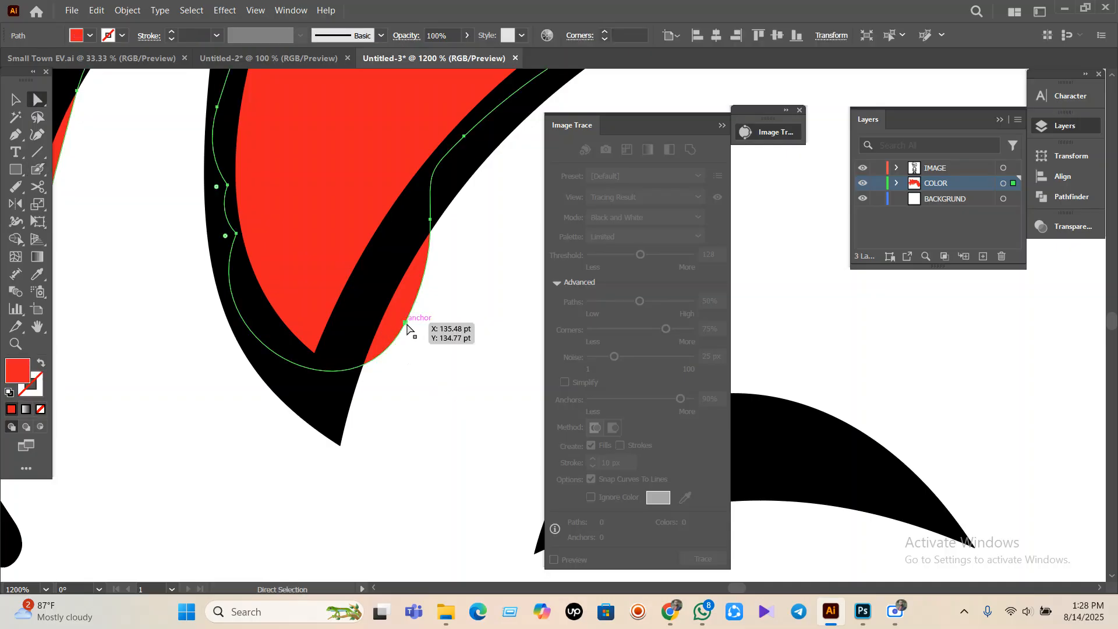
click(406, 324)
drag(406, 326, 367, 311)
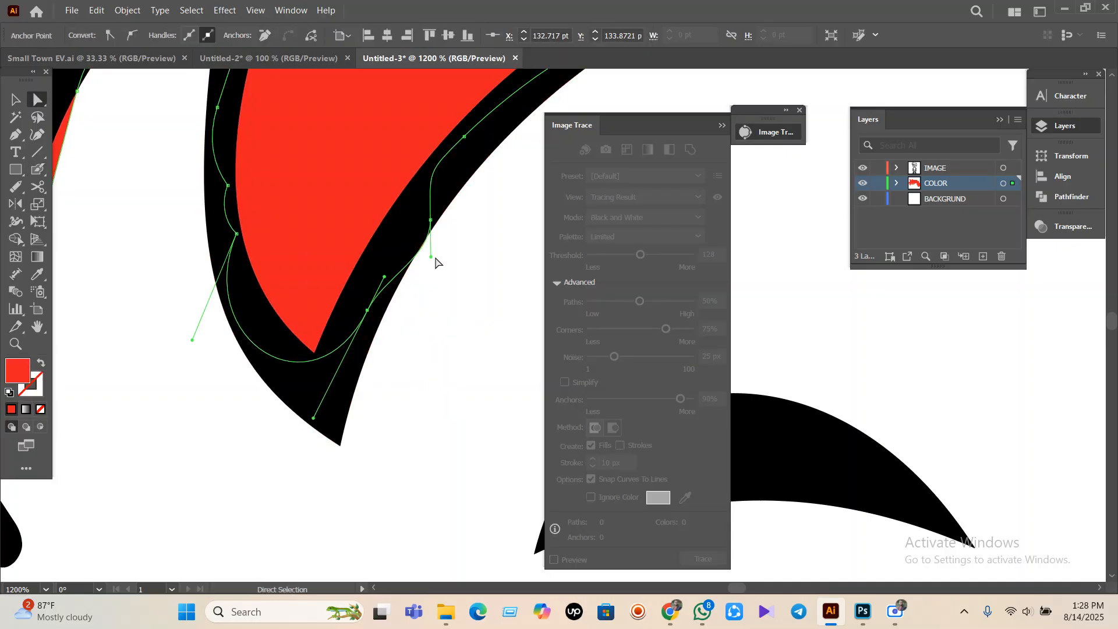
drag(429, 260, 417, 242)
click(456, 327)
- Adjust the red path's anchor points on both sides of the neighbouring fringe lock to tuck the overflow under its outline
key(ctrl+minus)
key(ctrl+minus)
key(ctrl+minus)
key(ctrl+minus)
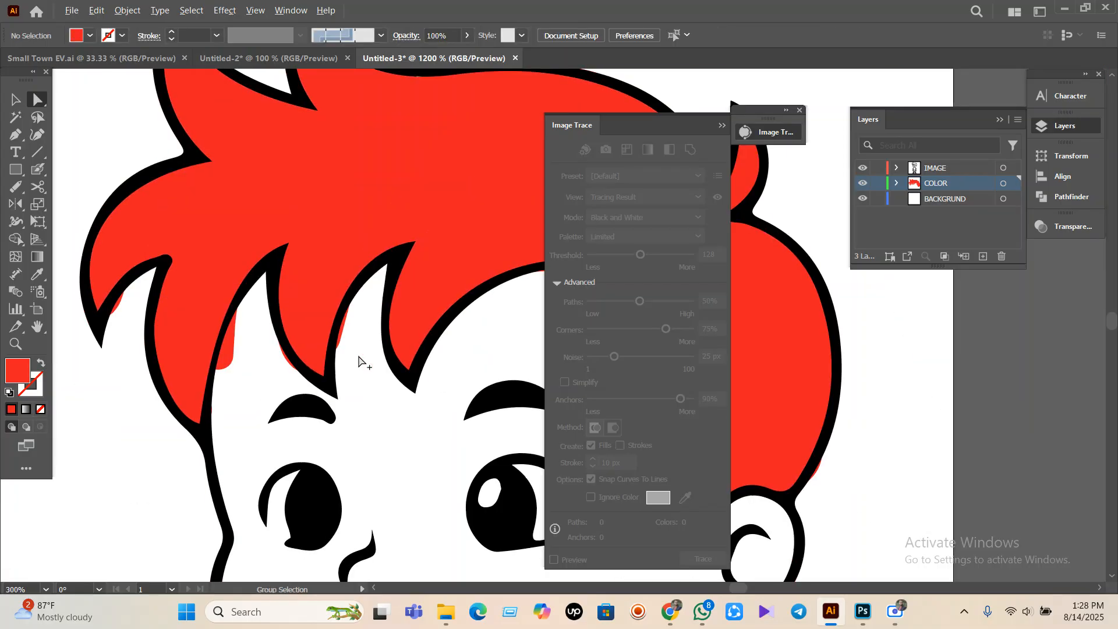
scroll(318, 314, up, 3)
click(379, 401)
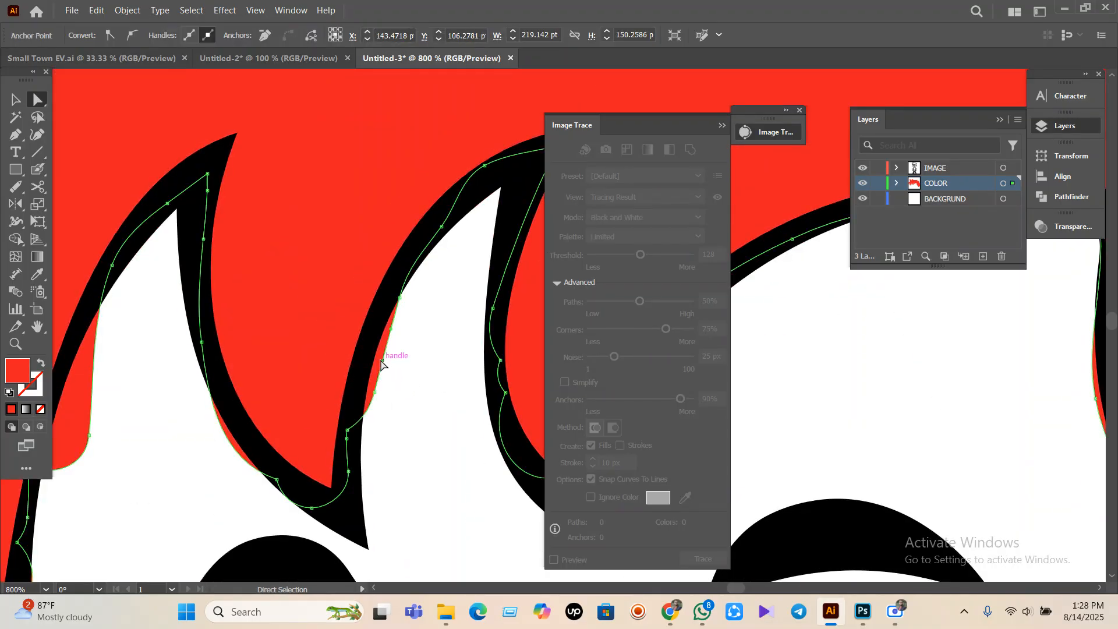
drag(373, 392, 355, 396)
scroll(315, 483, up, 5)
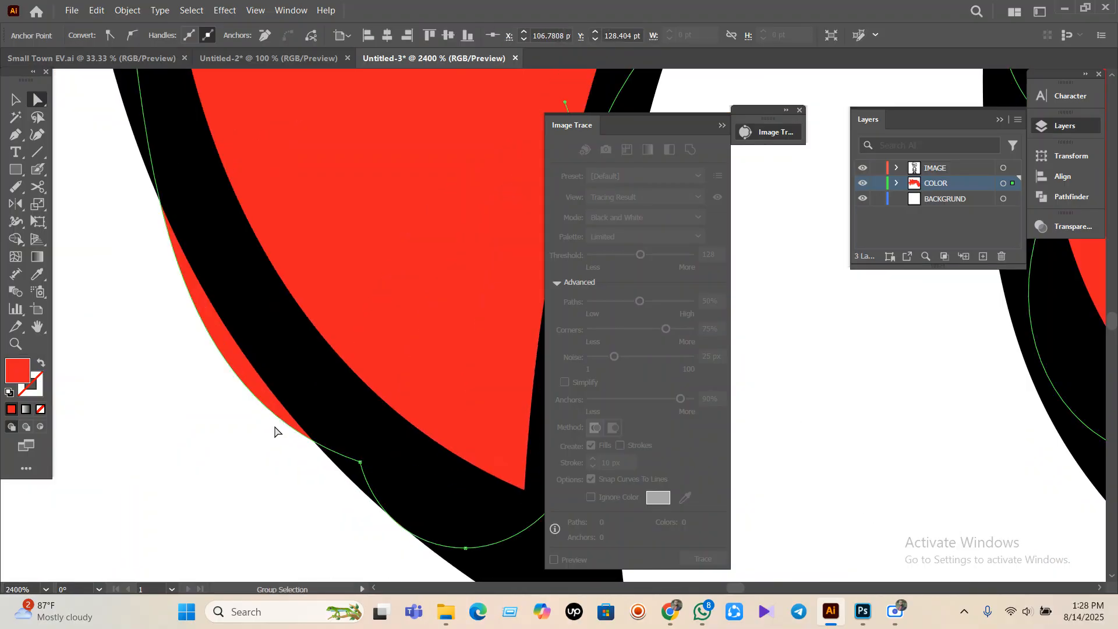
click(358, 463)
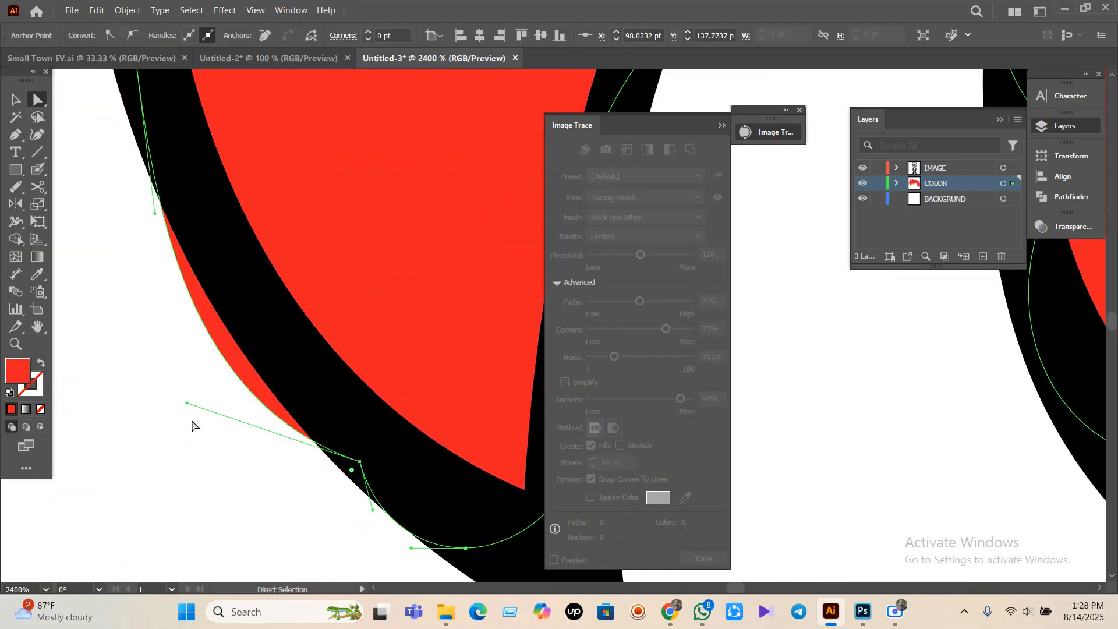
scroll(193, 403, down, 4)
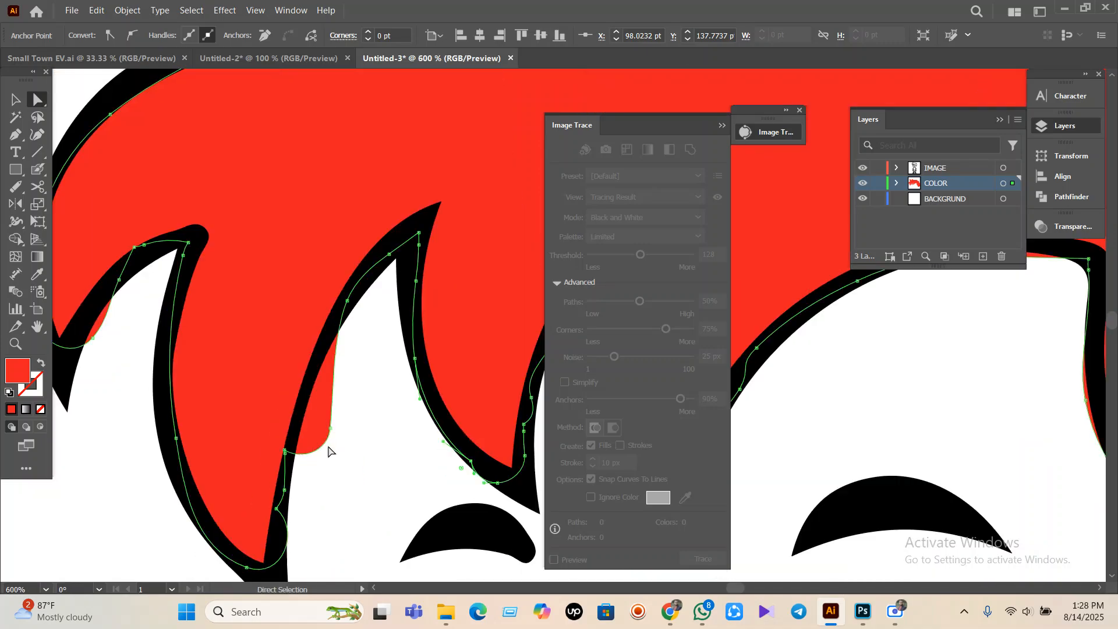
- Pull the red overflow beside the temple lock back under the outline by moving its anchor point and handle
scroll(329, 451, up, 2)
drag(342, 401, 288, 355)
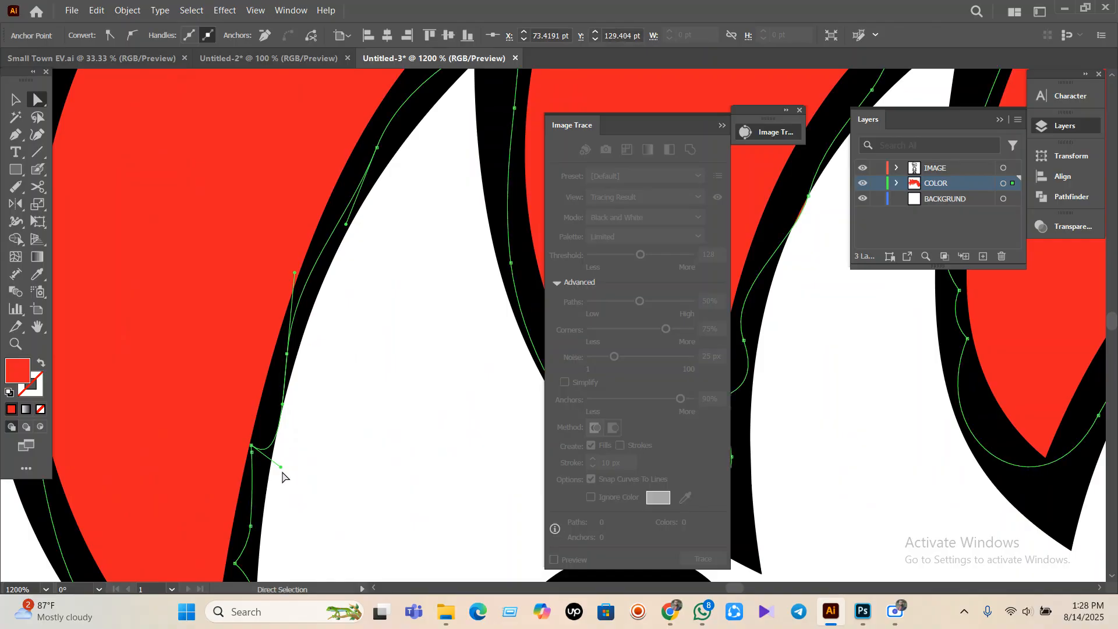
drag(280, 466, 267, 465)
click(321, 437)
- Move the red path's anchor point at the outermost side lock inside the black outline
scroll(322, 437, down, 3)
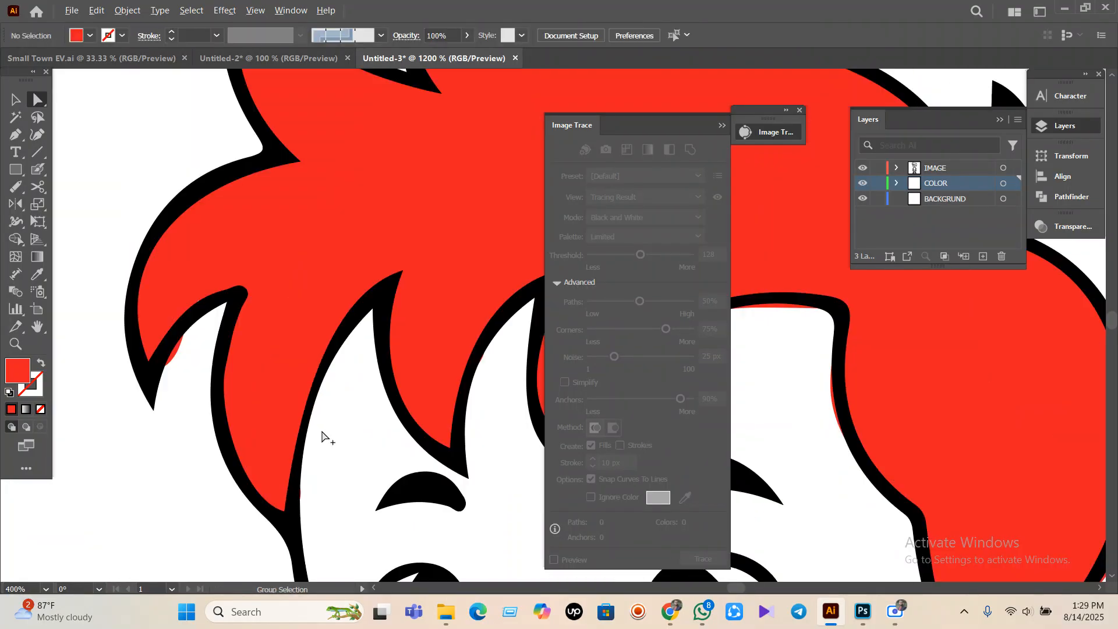
scroll(196, 363, up, 3)
drag(197, 364, 177, 346)
click(267, 444)
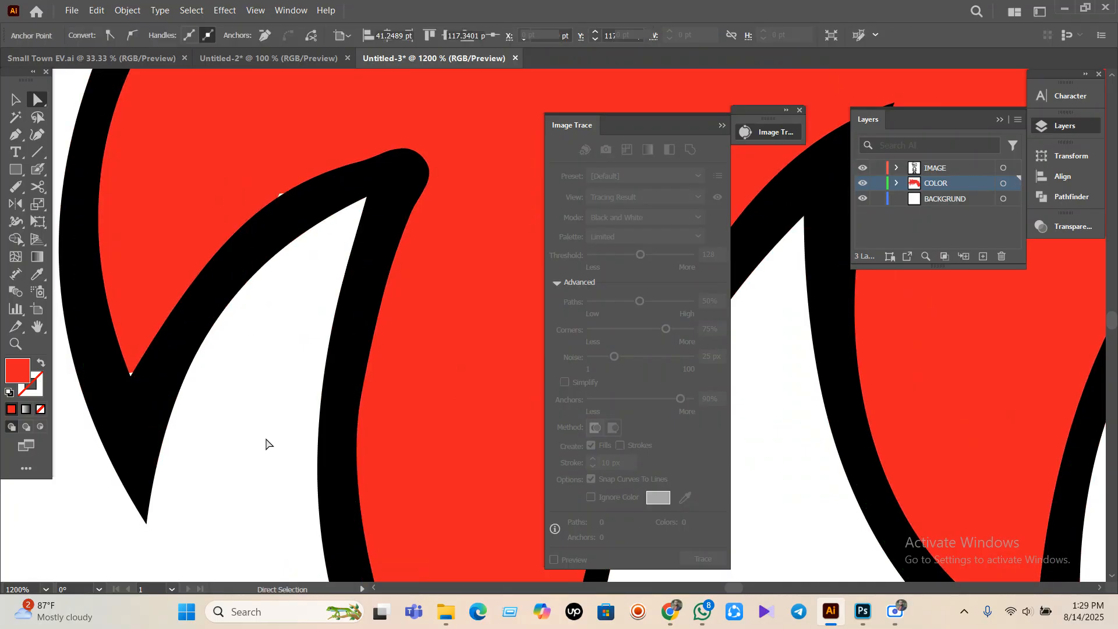
- Paint orange strokes over the boy's forehead, nose, right eye and cheek on the COLOR layer with the Blob Brush
scroll(209, 456, down, 8)
drag(423, 494, 283, 290)
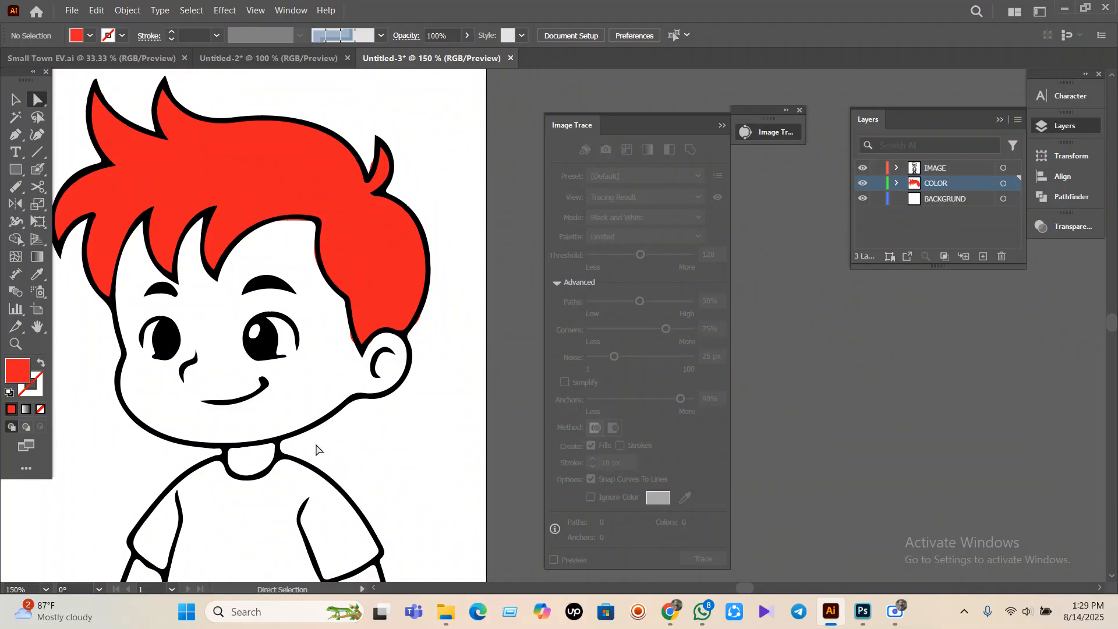
drag(294, 355, 339, 302)
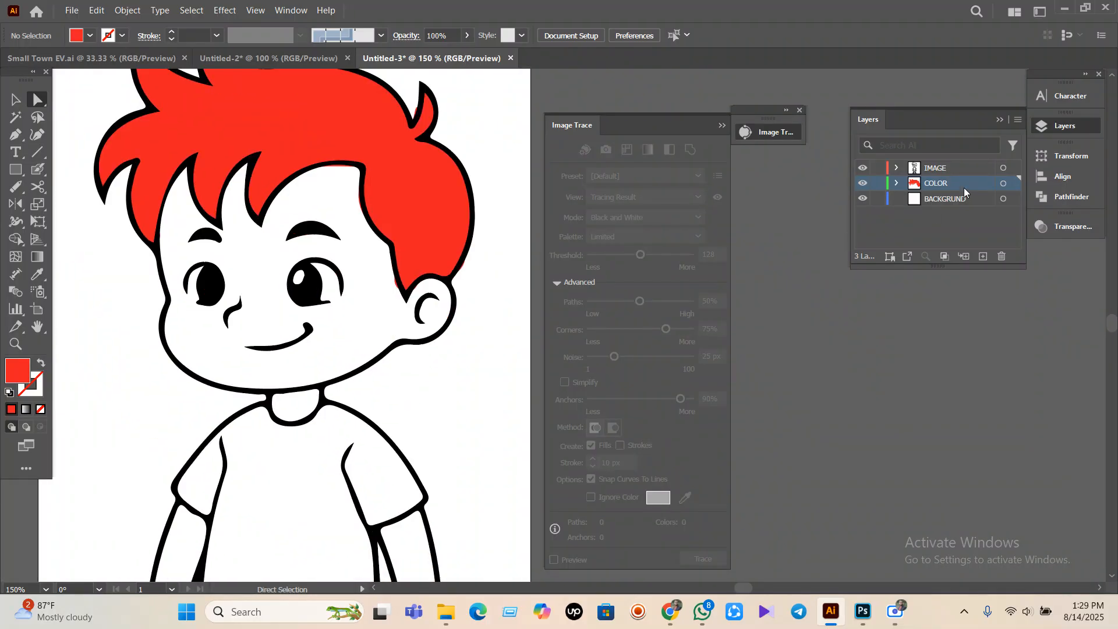
click(90, 36)
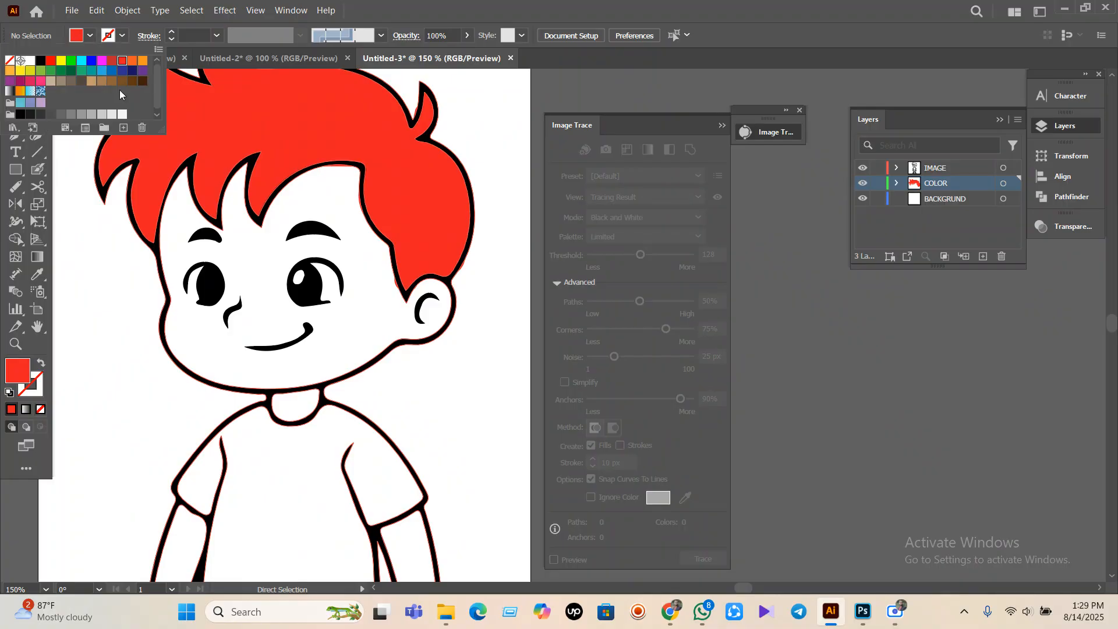
click(142, 61)
key(Escape)
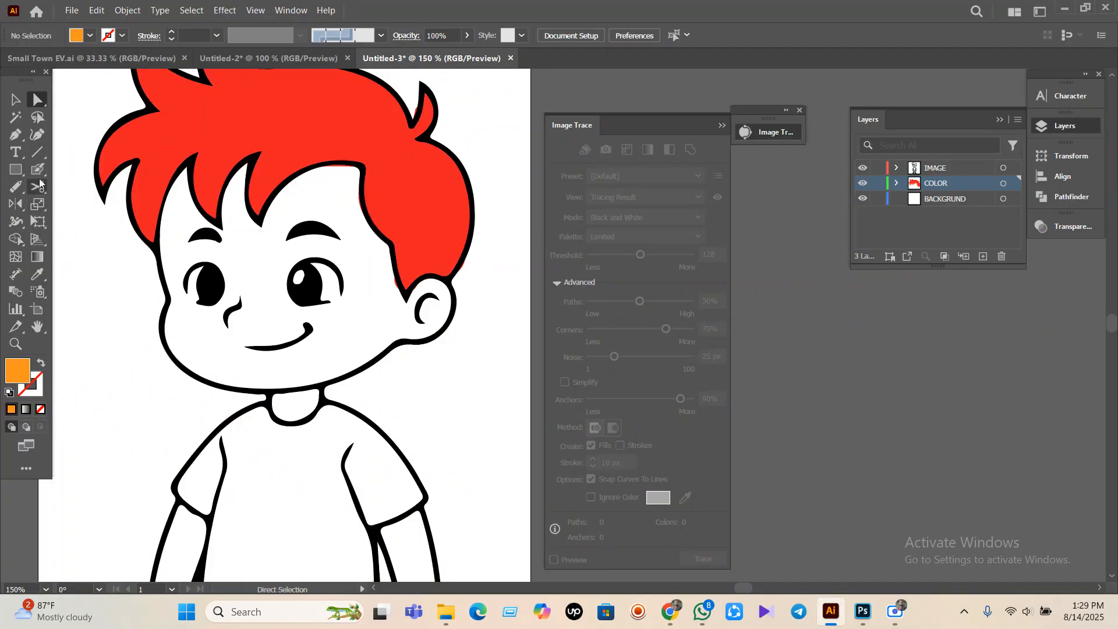
key(shift+b)
mouse_move(251, 236)
mouse_down()
mouse_move(260, 310)
mouse_move(269, 250)
mouse_move(272, 294)
mouse_move(292, 199)
mouse_move(317, 174)
mouse_move(282, 202)
mouse_move(290, 189)
mouse_move(349, 172)
mouse_move(366, 225)
mouse_move(358, 343)
mouse_move(355, 320)
mouse_move(374, 316)
mouse_move(346, 230)
mouse_move(323, 246)
mouse_move(348, 247)
mouse_move(279, 250)
mouse_move(336, 253)
mouse_move(345, 242)
mouse_move(289, 237)
mouse_move(338, 252)
mouse_move(318, 285)
mouse_move(321, 276)
mouse_move(333, 298)
mouse_move(203, 269)
mouse_move(229, 336)
mouse_move(297, 333)
mouse_move(317, 352)
mouse_move(365, 259)
mouse_up()
key(shift+x)
drag(321, 325, 313, 355)
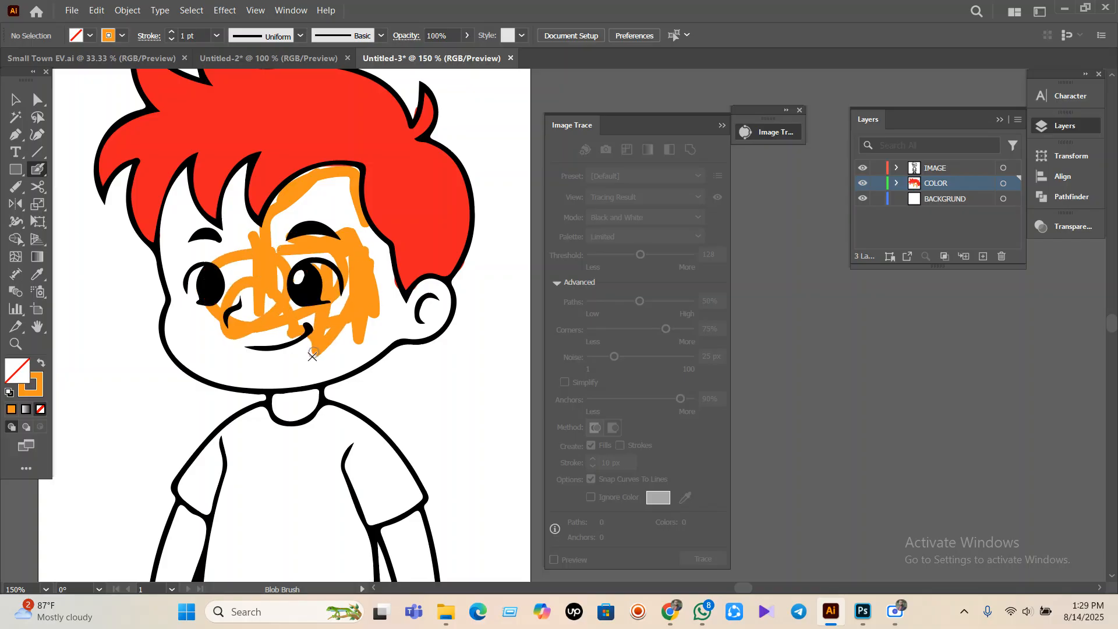
mouse_move(373, 296)
mouse_down()
mouse_move(346, 169)
mouse_move(387, 282)
mouse_move(385, 241)
mouse_up()
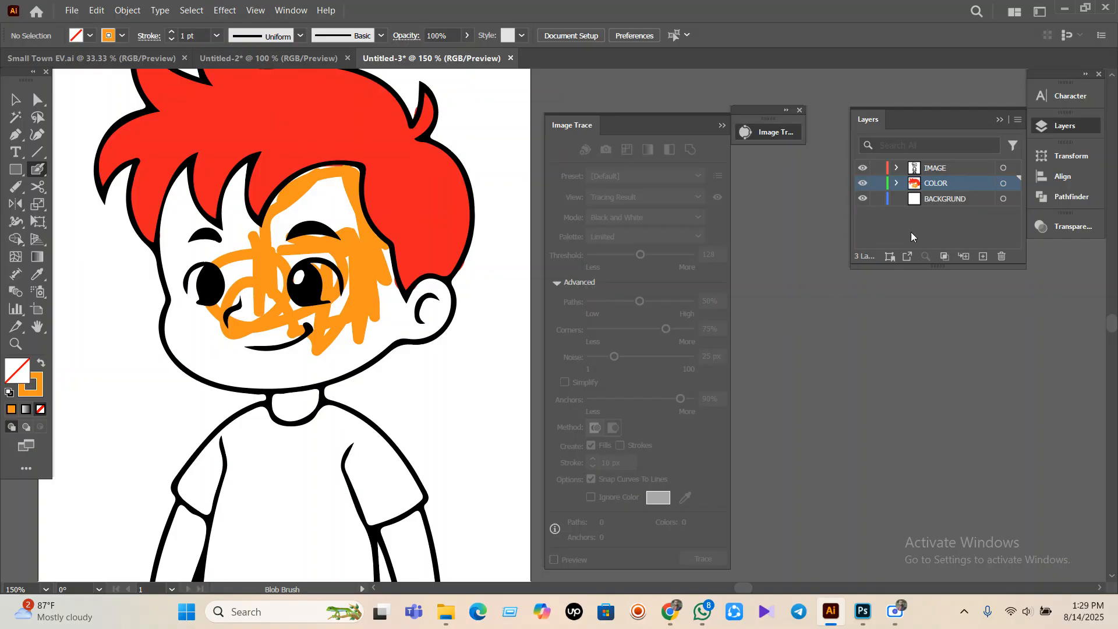
- Switch to Chrome, search Google Images for "BLOB BRUSHTOOL PRIKTIS" and look through the results for practice artwork
mouse_move(670, 611)
click(588, 547)
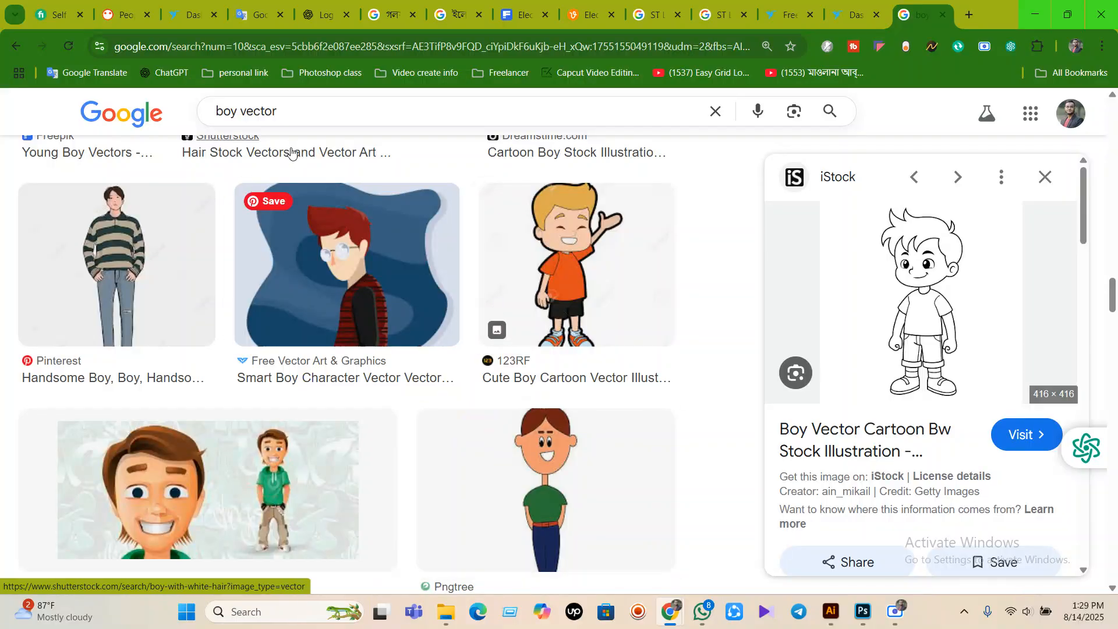
drag(278, 110, 93, 134)
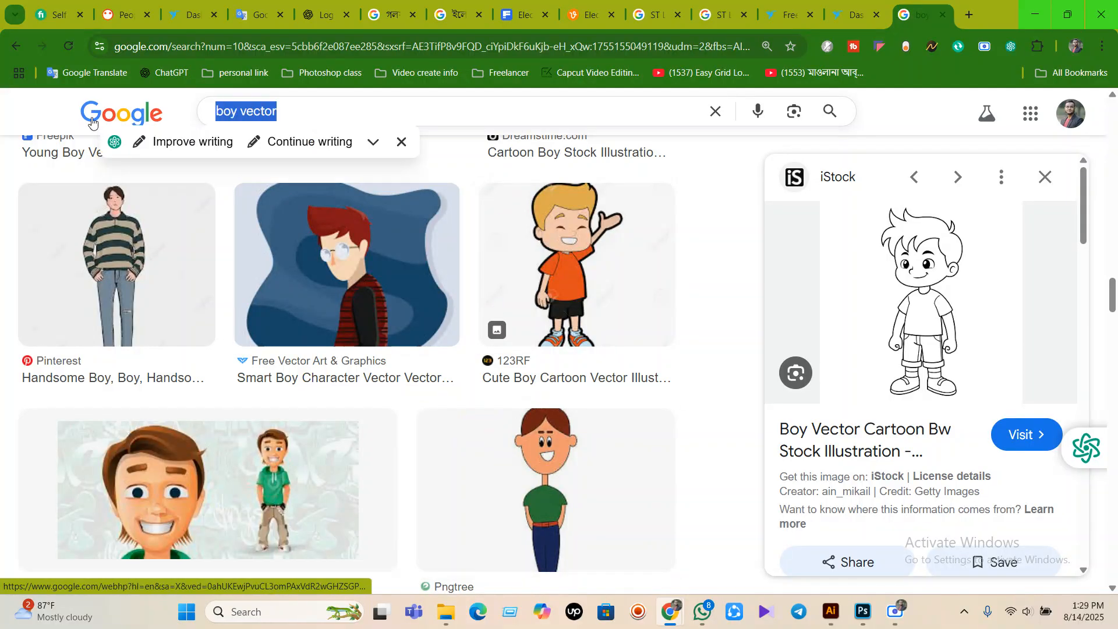
text(BLOB)
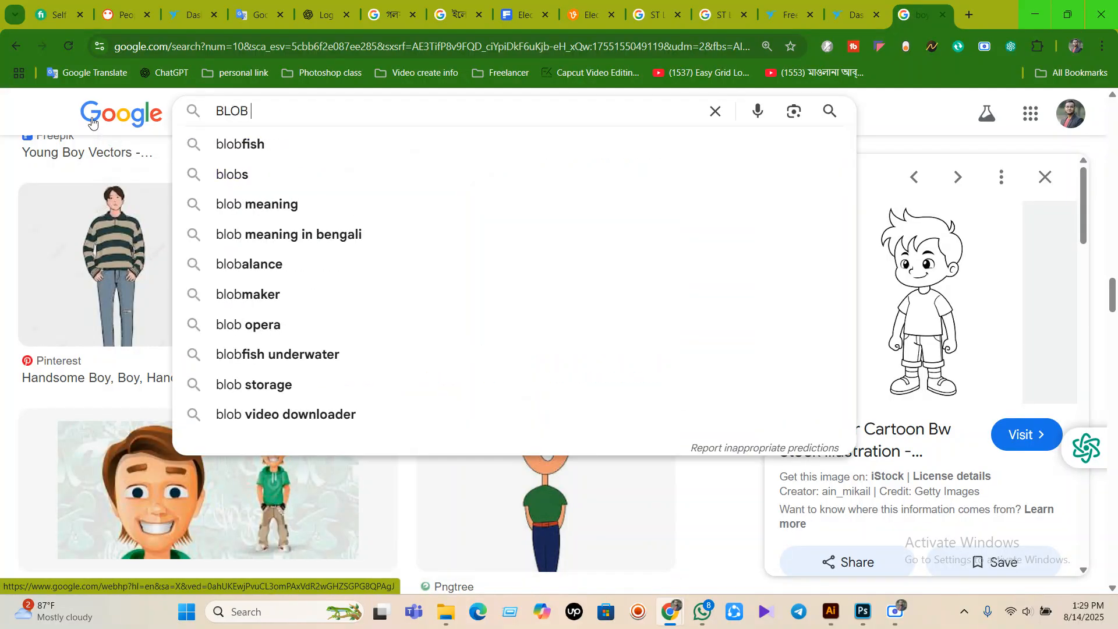
text( BRUSH)
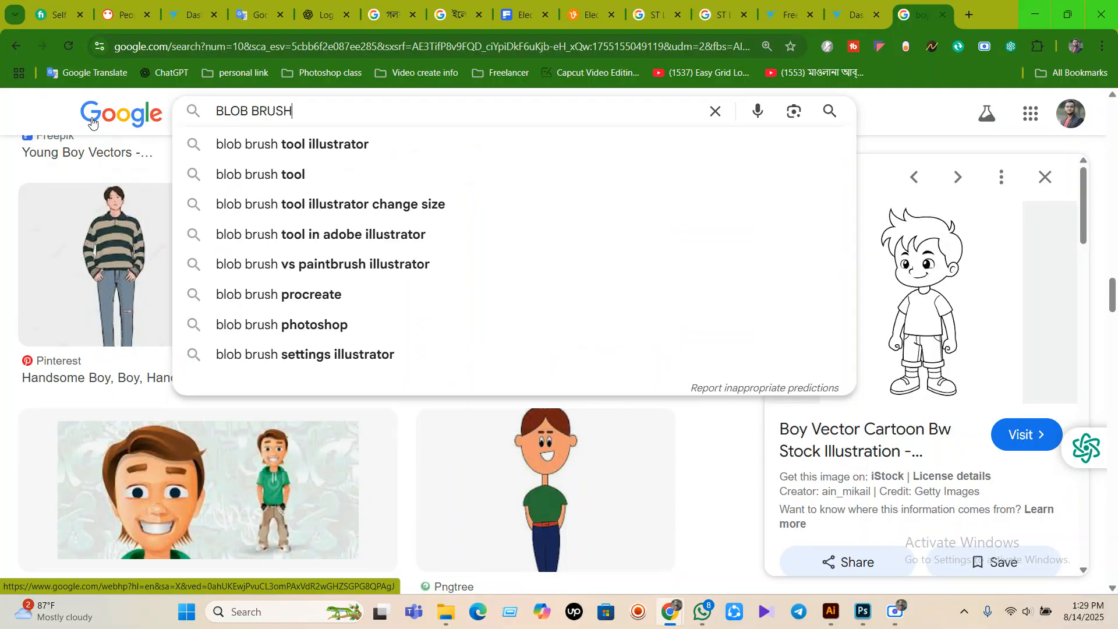
text(TOOL PRIKTIS)
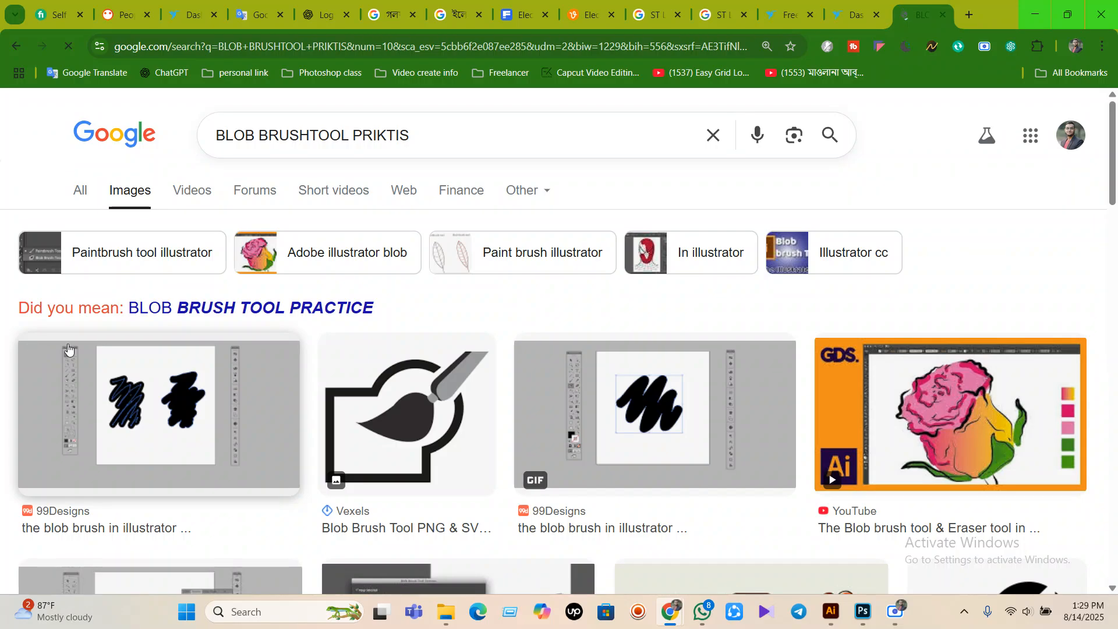
scroll(305, 364, down, 2)
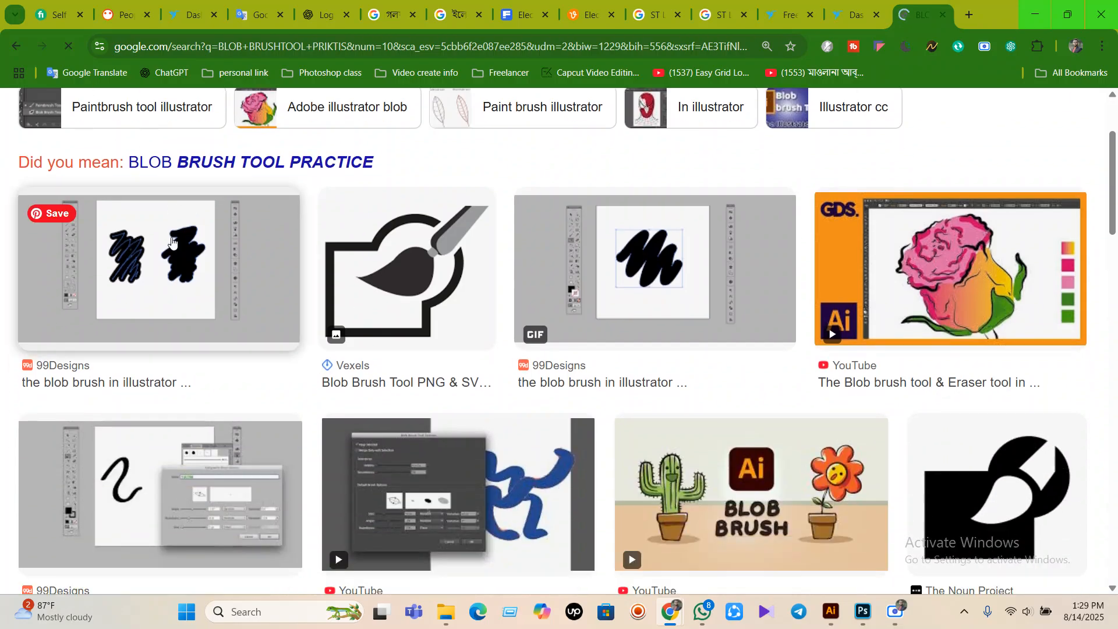
scroll(172, 243, up, 2)
scroll(319, 471, down, 6)
scroll(319, 472, down, 10)
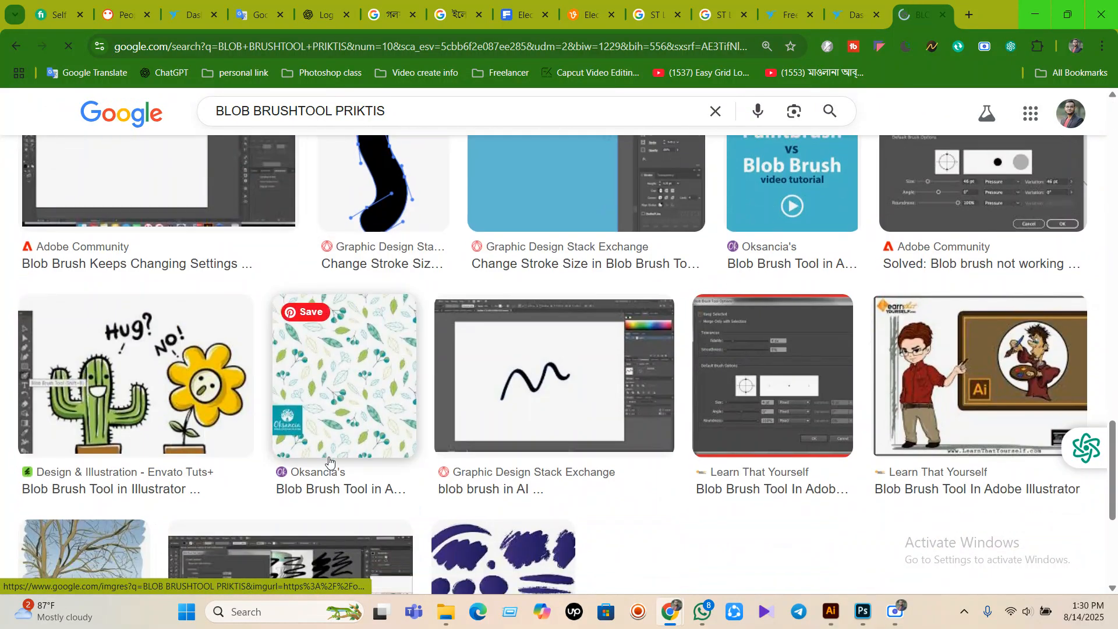
scroll(329, 459, down, 5)
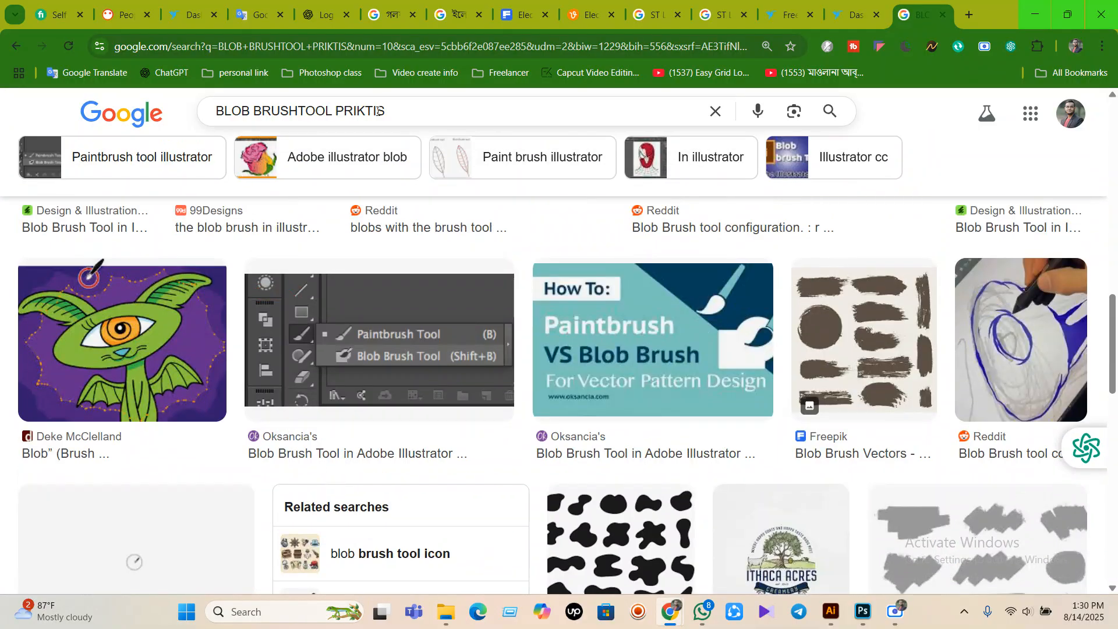
- Search Google Images for "blob brush tool illustrator" and look through the results for coloring examples
click(433, 114)
key(ctrl+a)
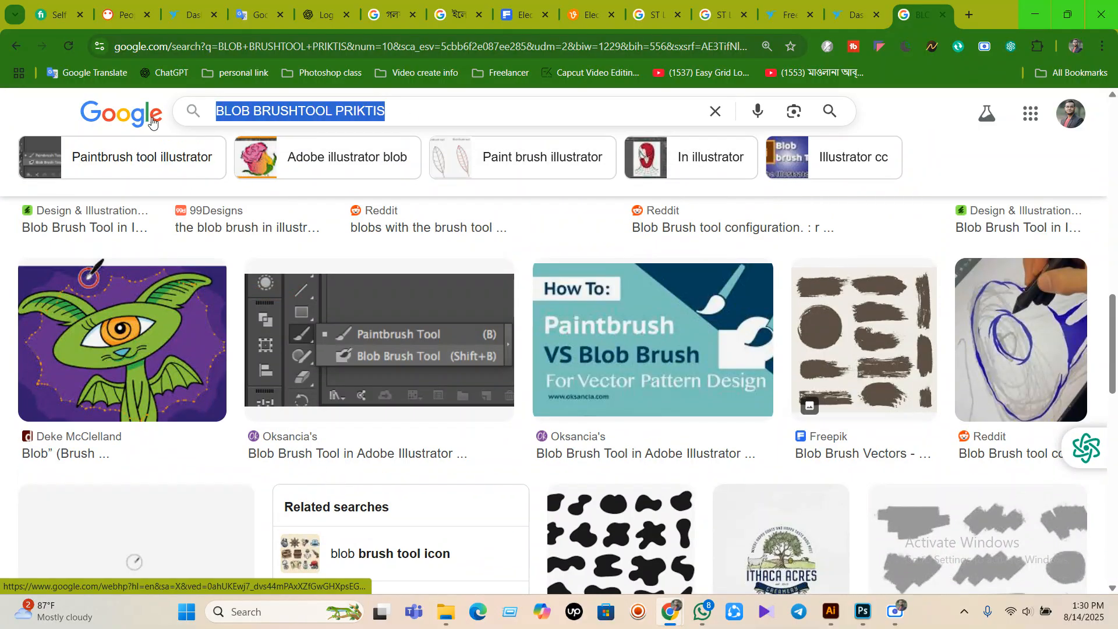
key(BackSpace)
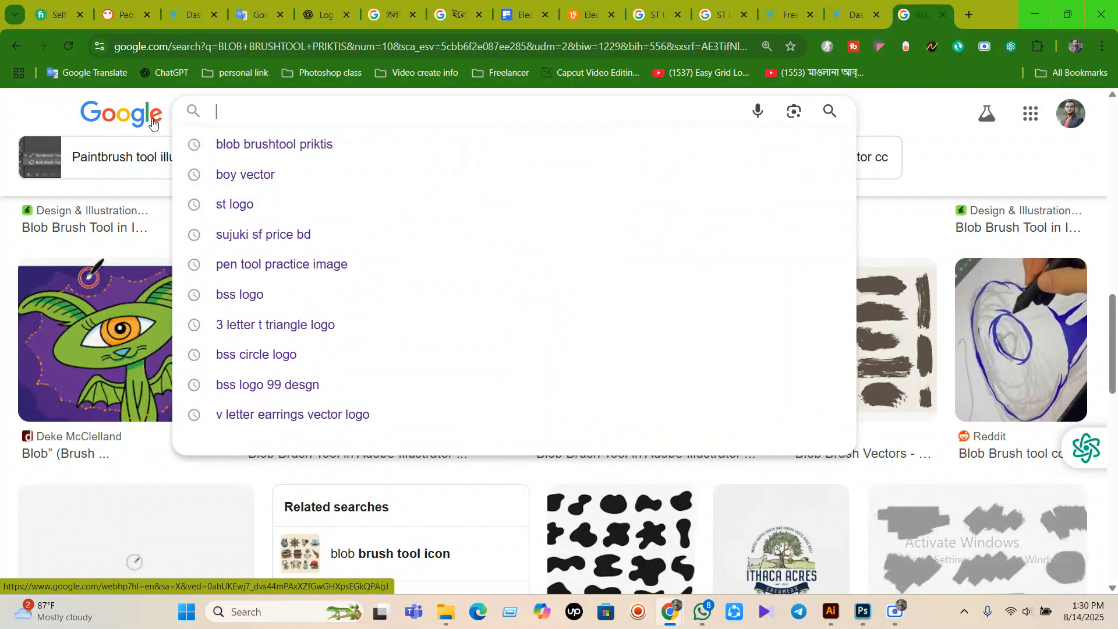
text(blob)
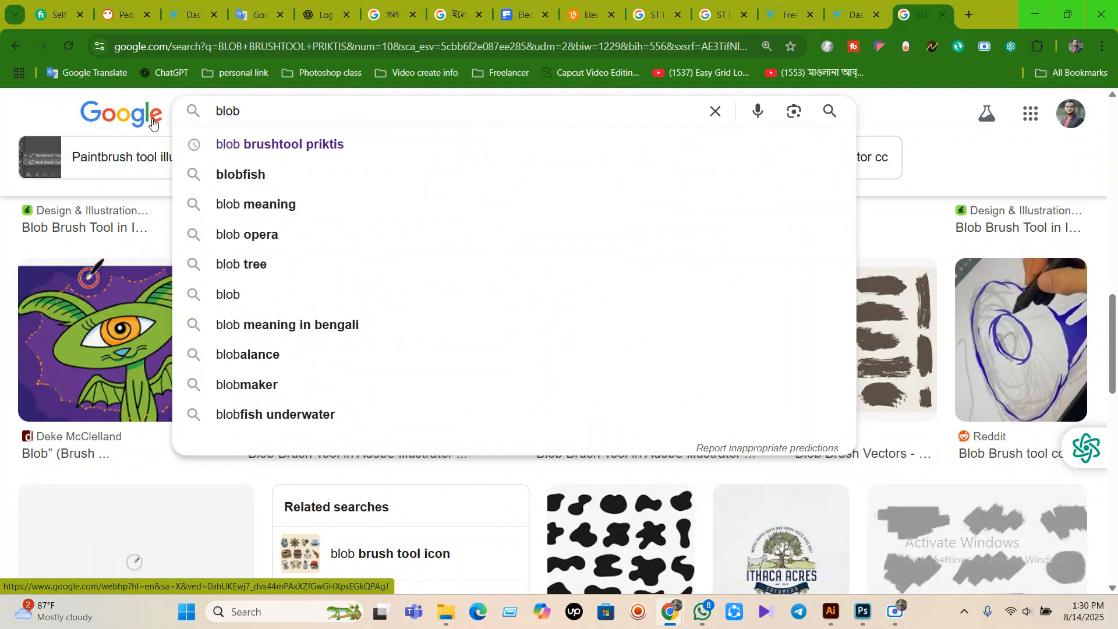
text(bru)
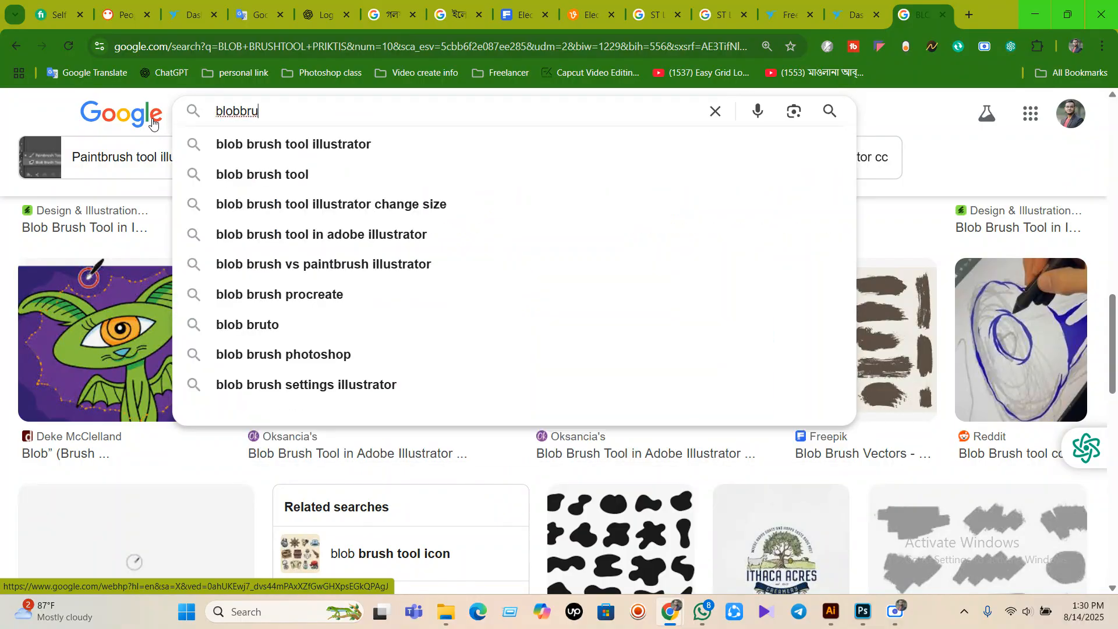
text(sh)
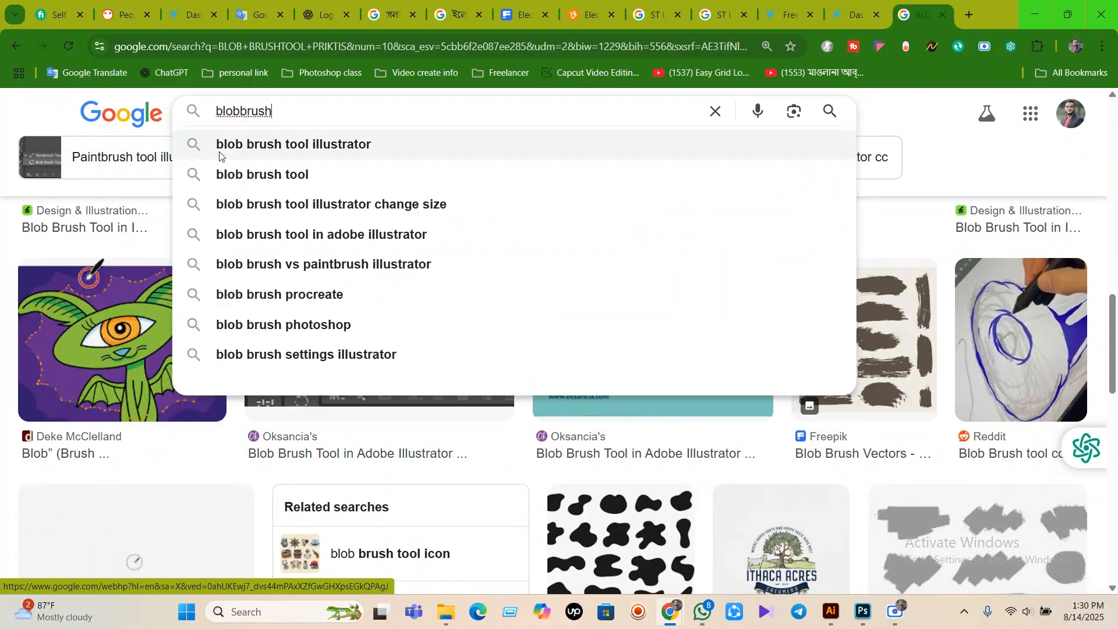
click(332, 151)
scroll(320, 379, down, 15)
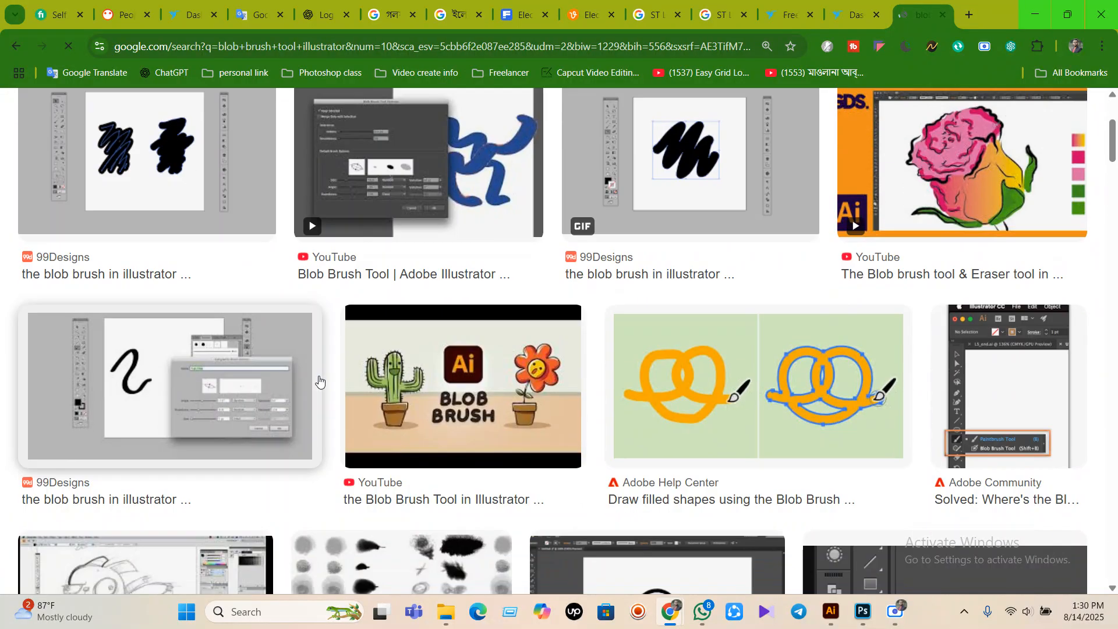
scroll(320, 379, up, 3)
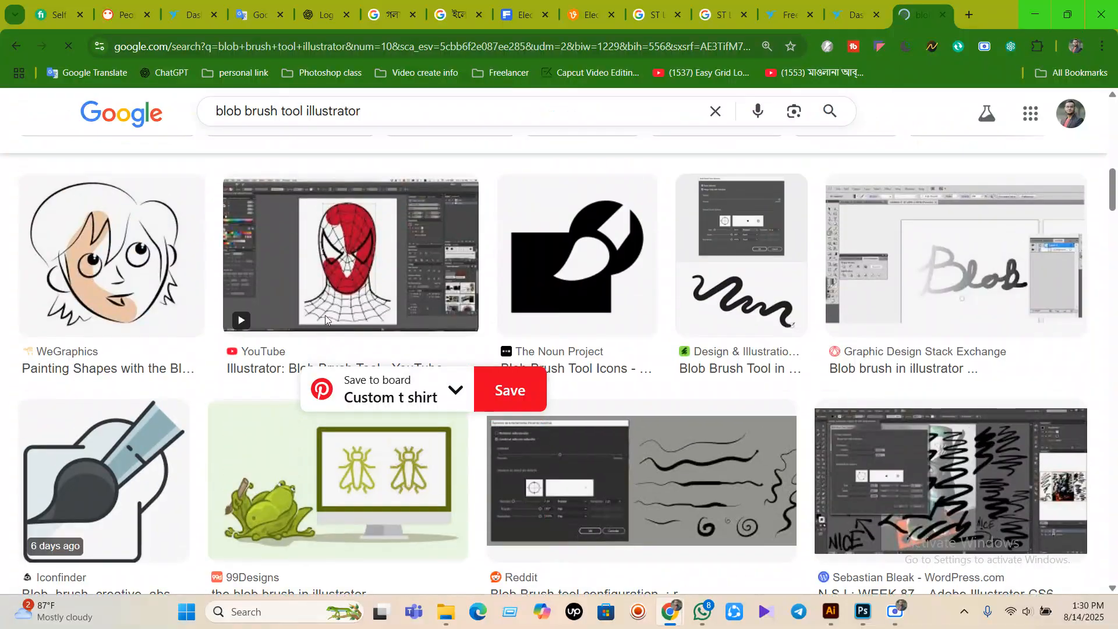
- Preview the Spider-Man "Illustrator: Blob Brush Tool" result and look through its related images
click(335, 226)
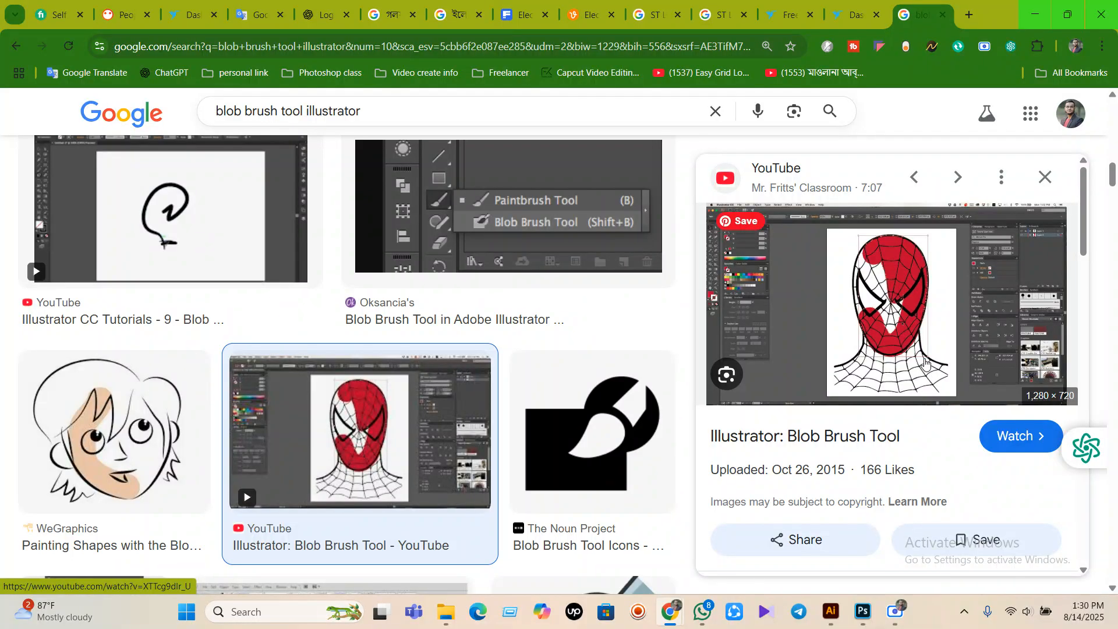
scroll(924, 362, down, 10)
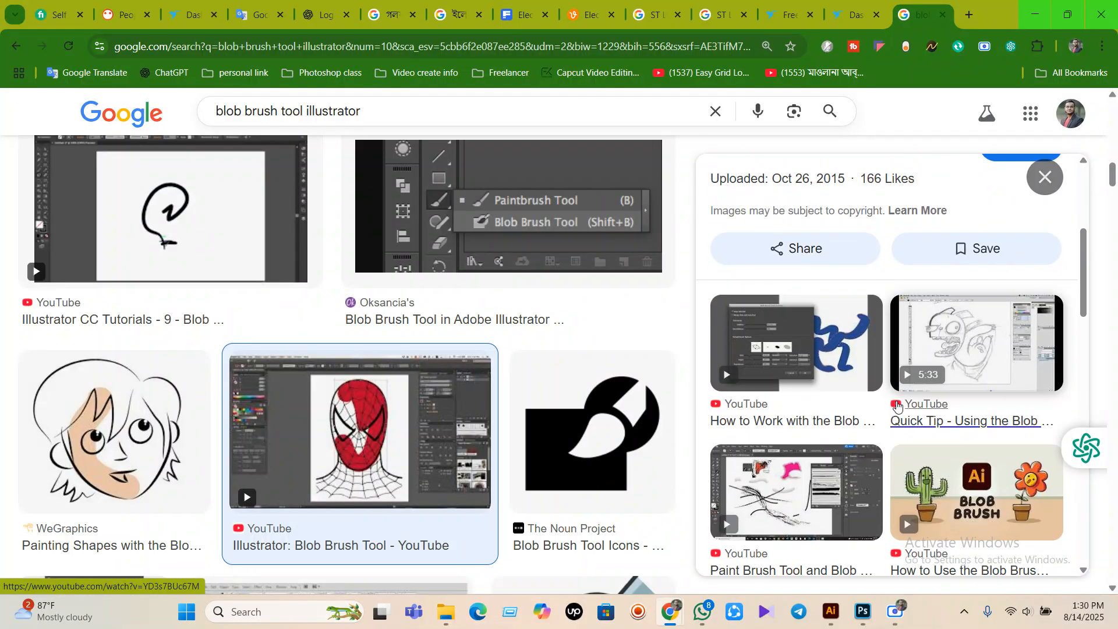
scroll(896, 406, down, 15)
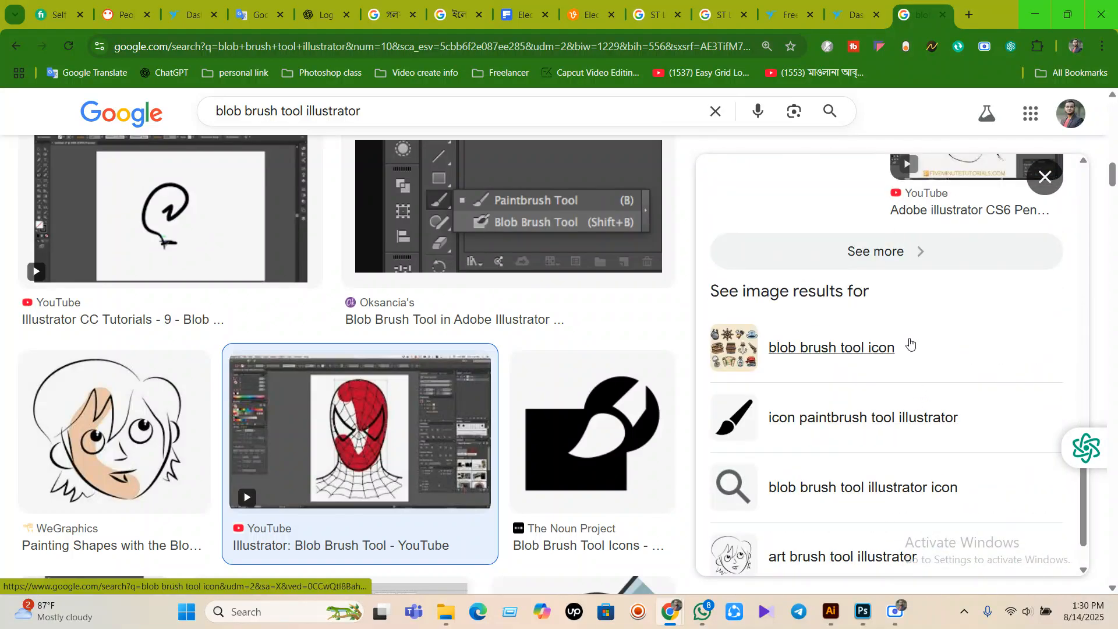
- Expand the related images for the Spider-Man result, examine them for line art to color, and return to Illustrator
click(868, 251)
scroll(648, 499, down, 5)
scroll(648, 499, down, 5)
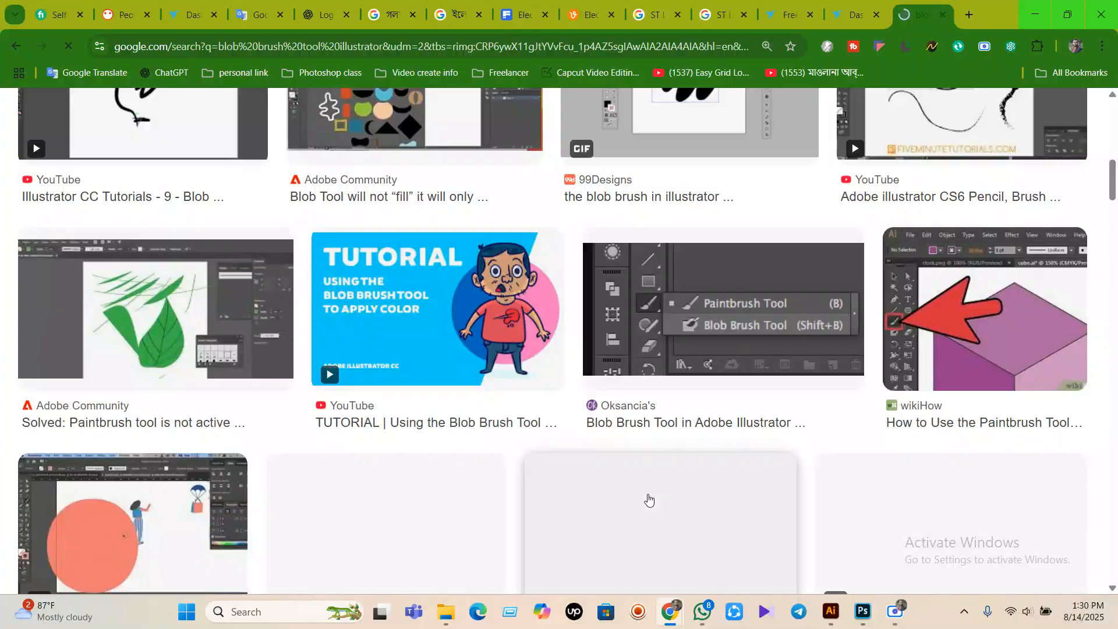
scroll(648, 499, down, 3)
scroll(648, 499, down, 9)
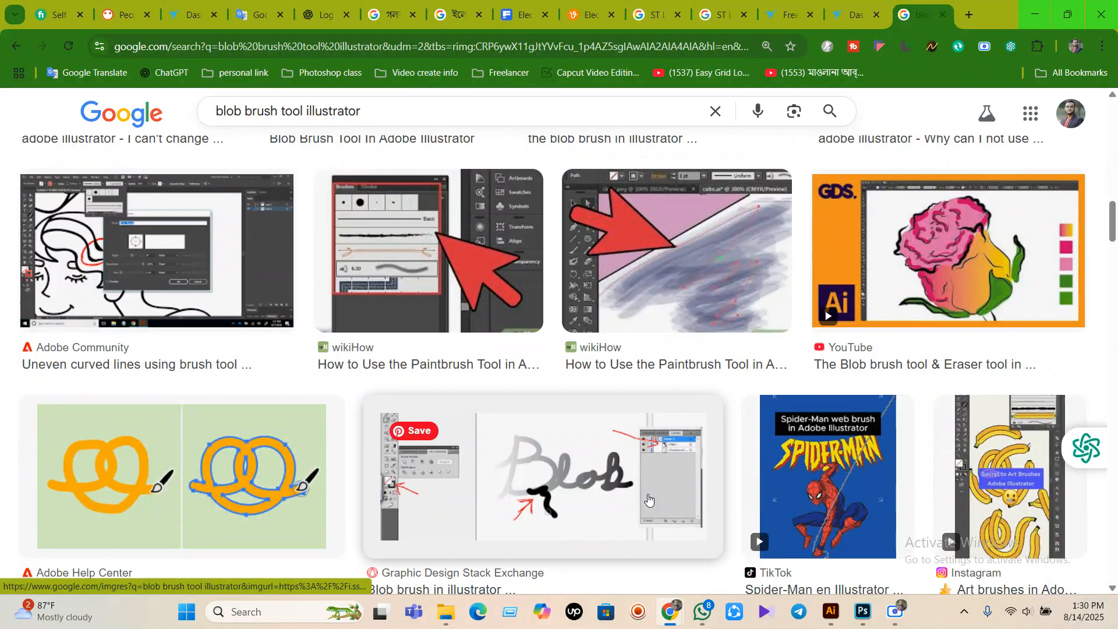
scroll(647, 499, down, 5)
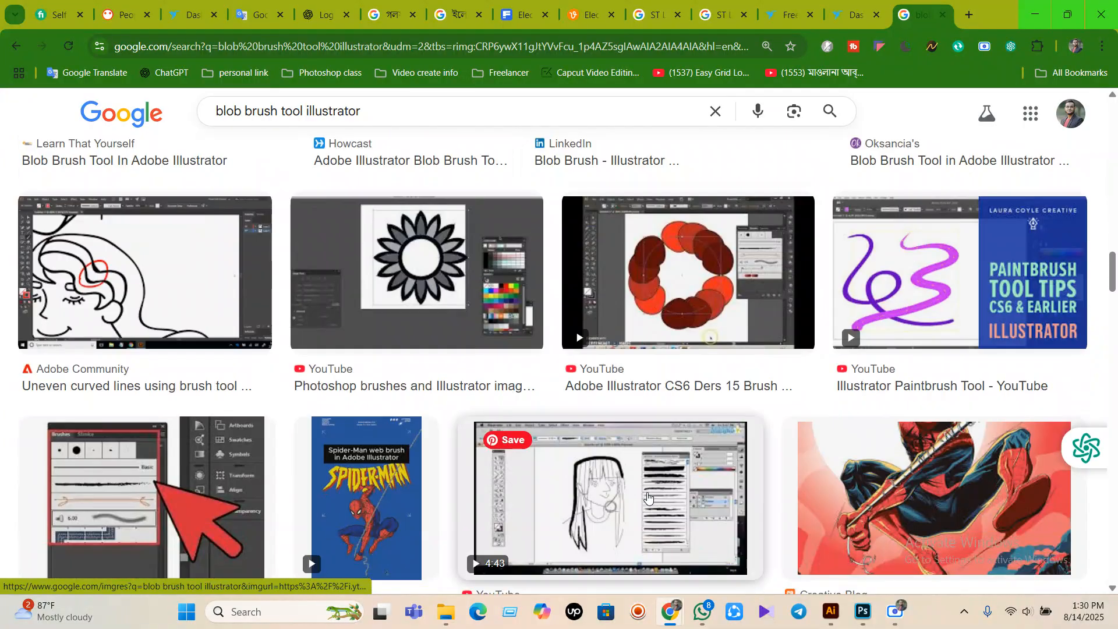
scroll(648, 498, down, 4)
scroll(647, 496, down, 7)
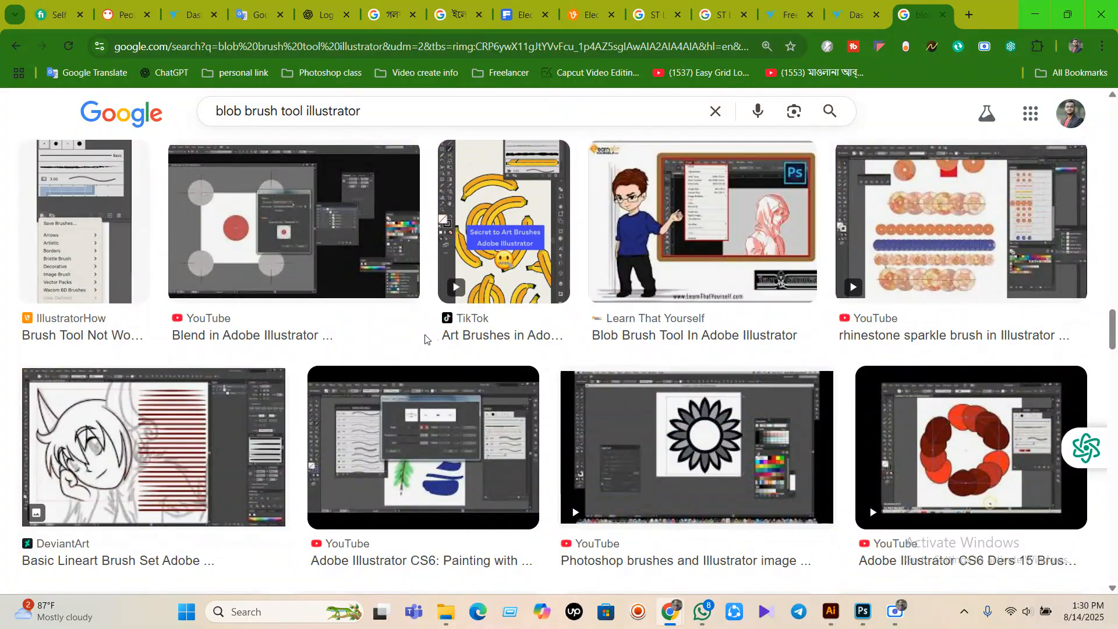
click(831, 611)
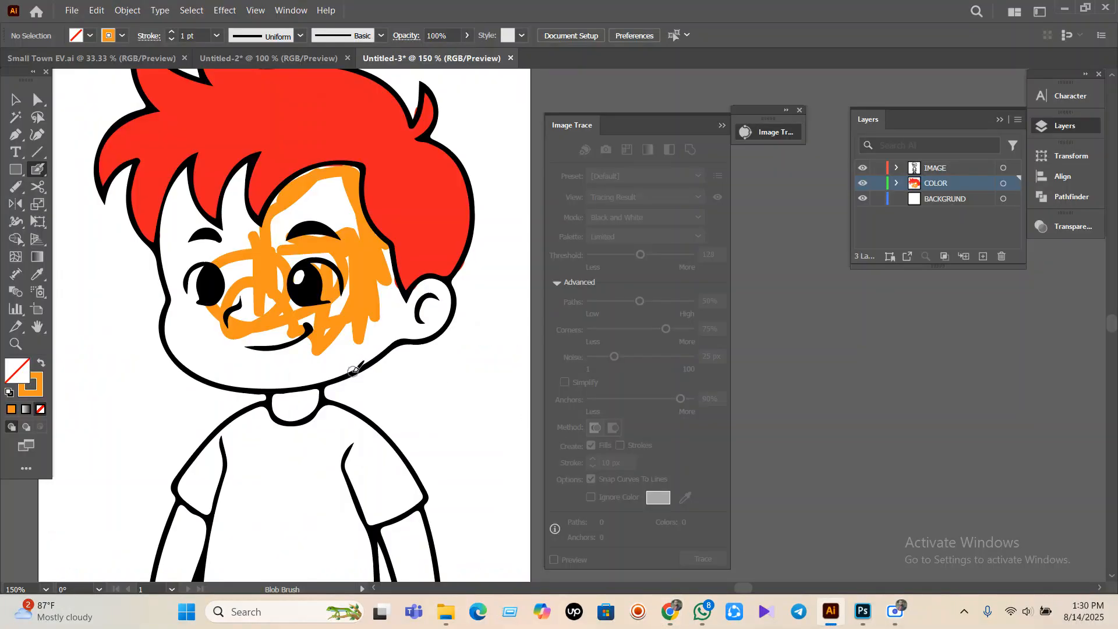
- Move the IMAGE layer below COLOR to compare the stacking, and restore COLOR beneath IMAGE
click(15, 101)
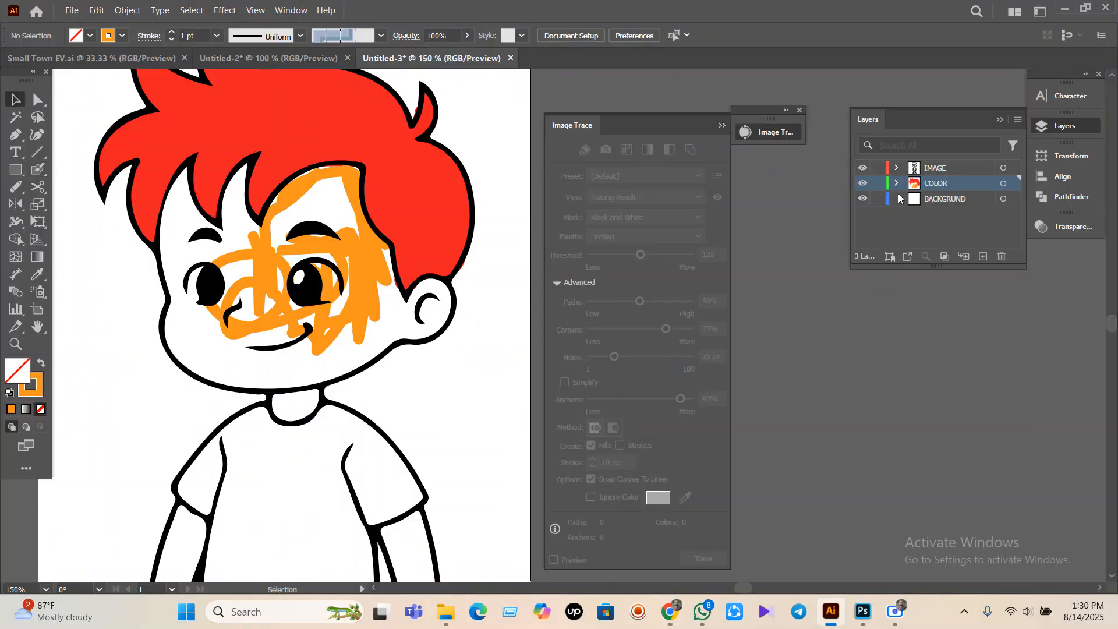
click(938, 168)
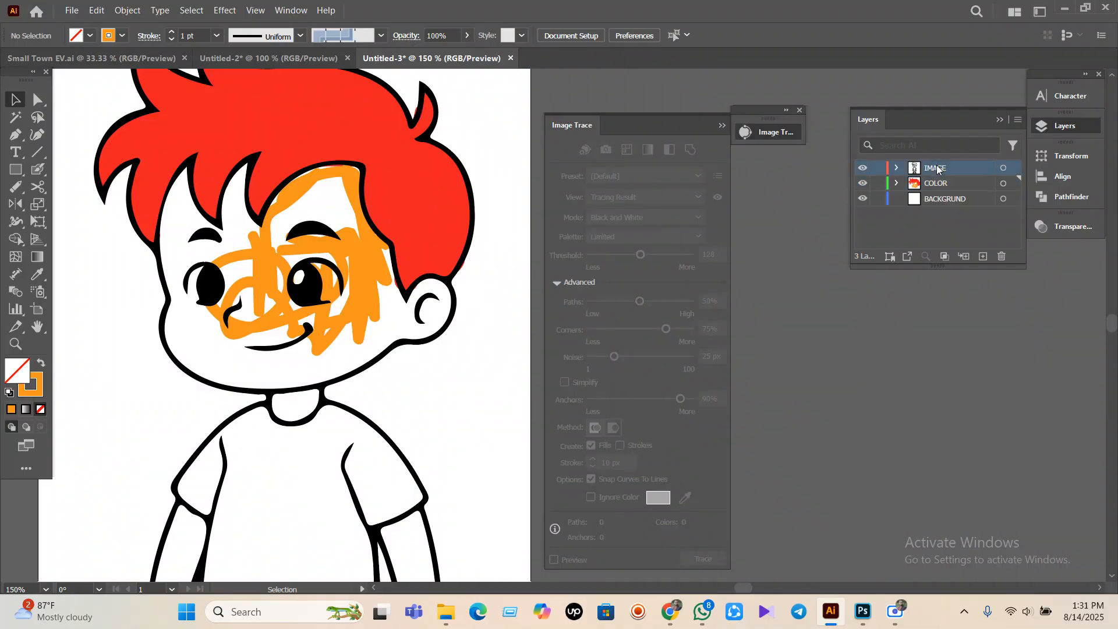
click(941, 184)
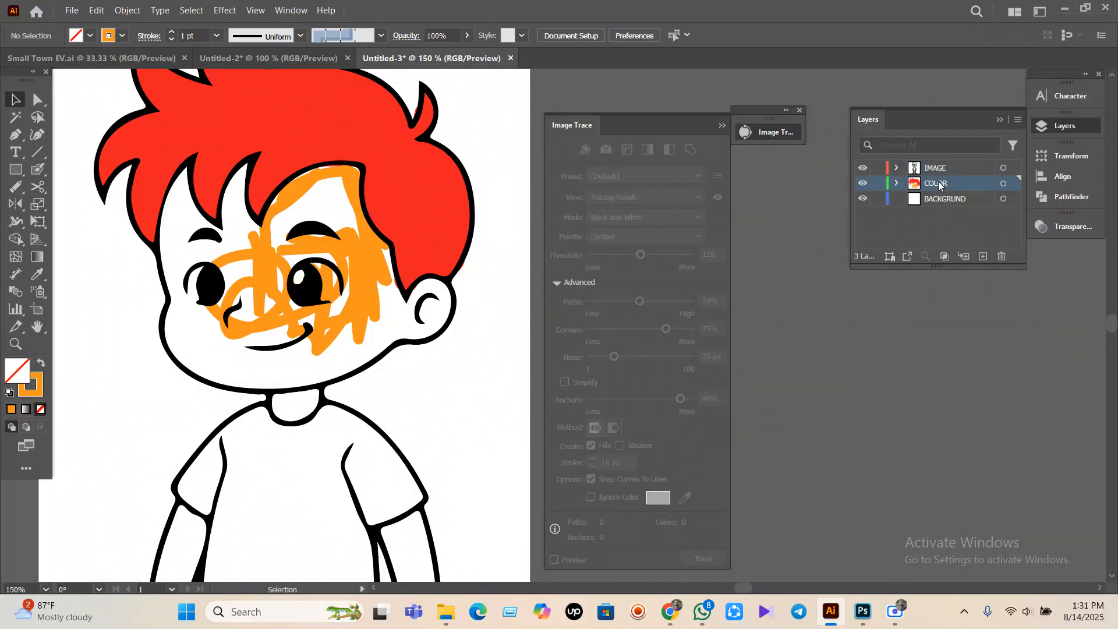
drag(936, 171, 937, 192)
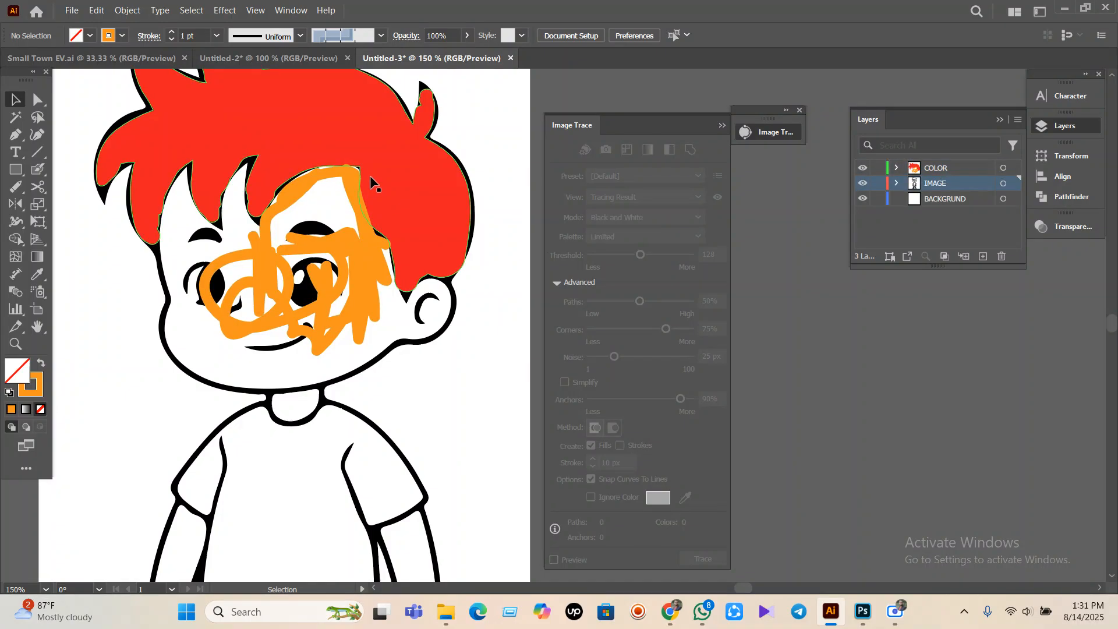
click(936, 168)
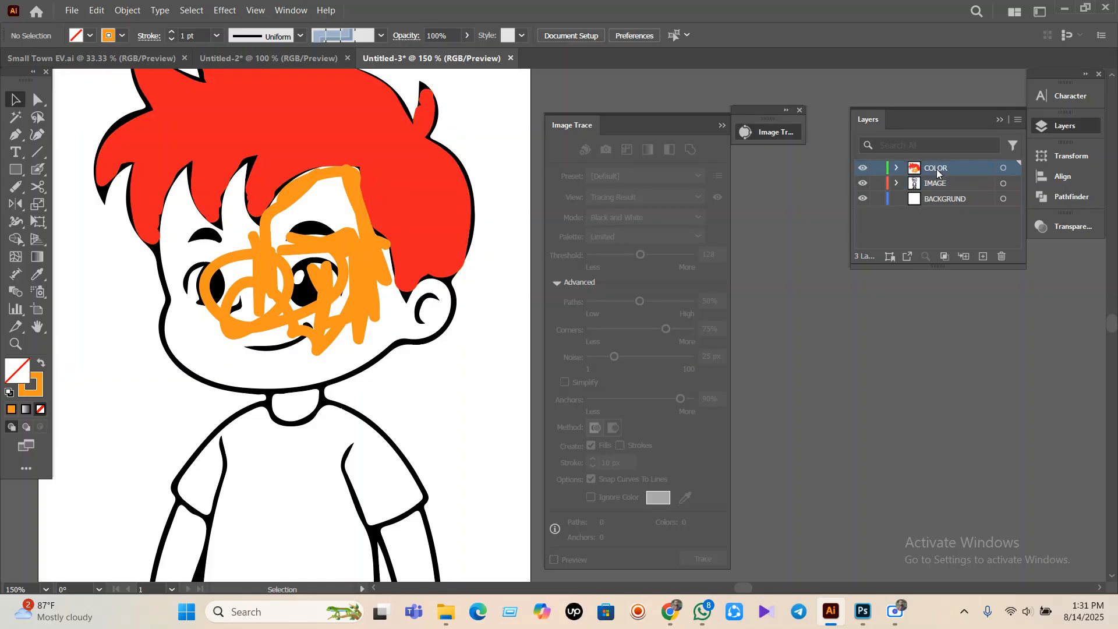
drag(939, 191, 939, 190)
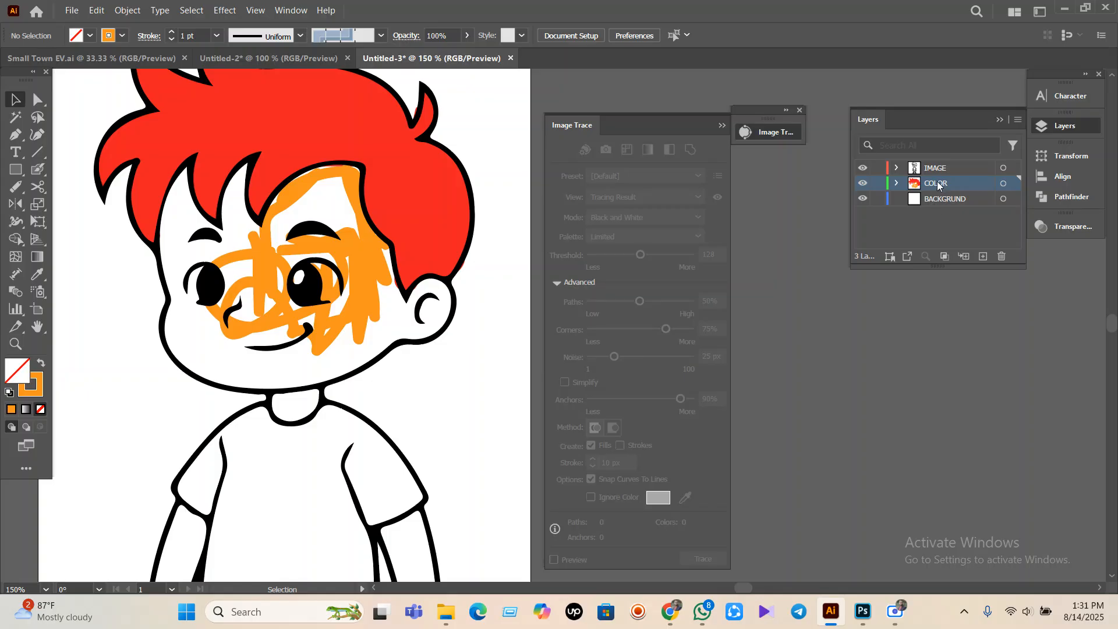
- Move the COLOR layer below BACKGRUND and draw a rectangle covering the whole artboard on the BACKGRUND layer
drag(937, 185, 946, 213)
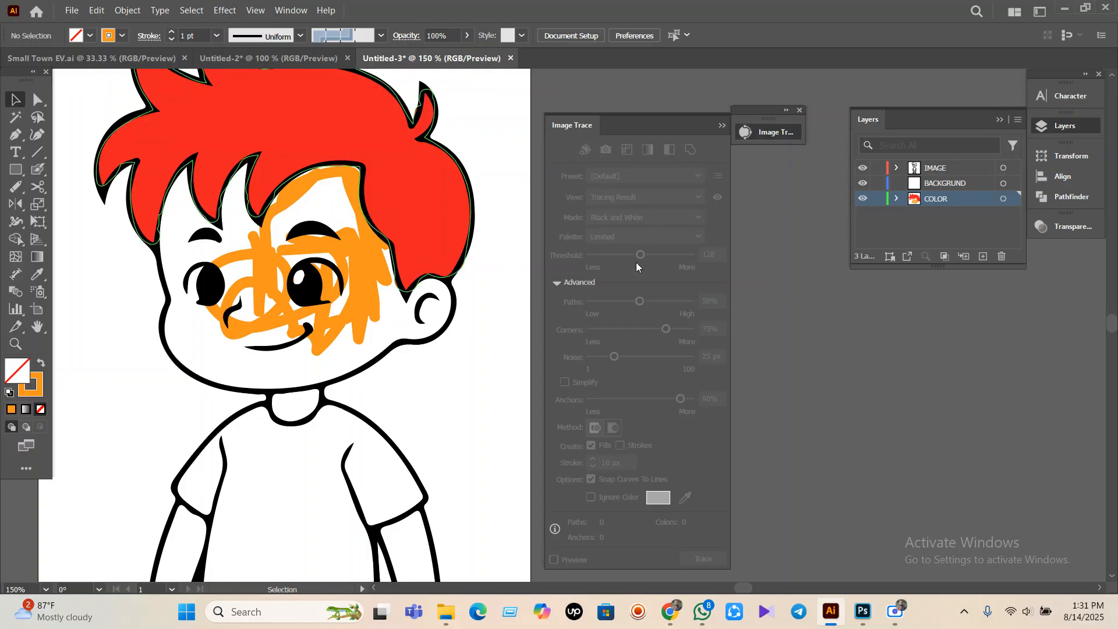
key(ctrl+minus)
key(ctrl+minus)
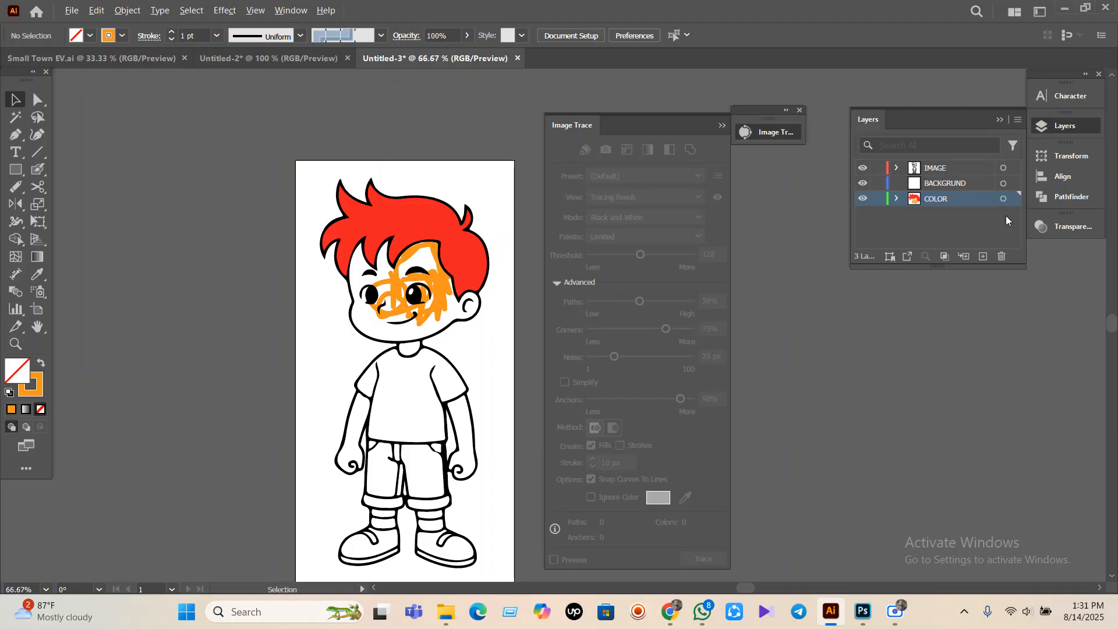
click(969, 186)
key(m)
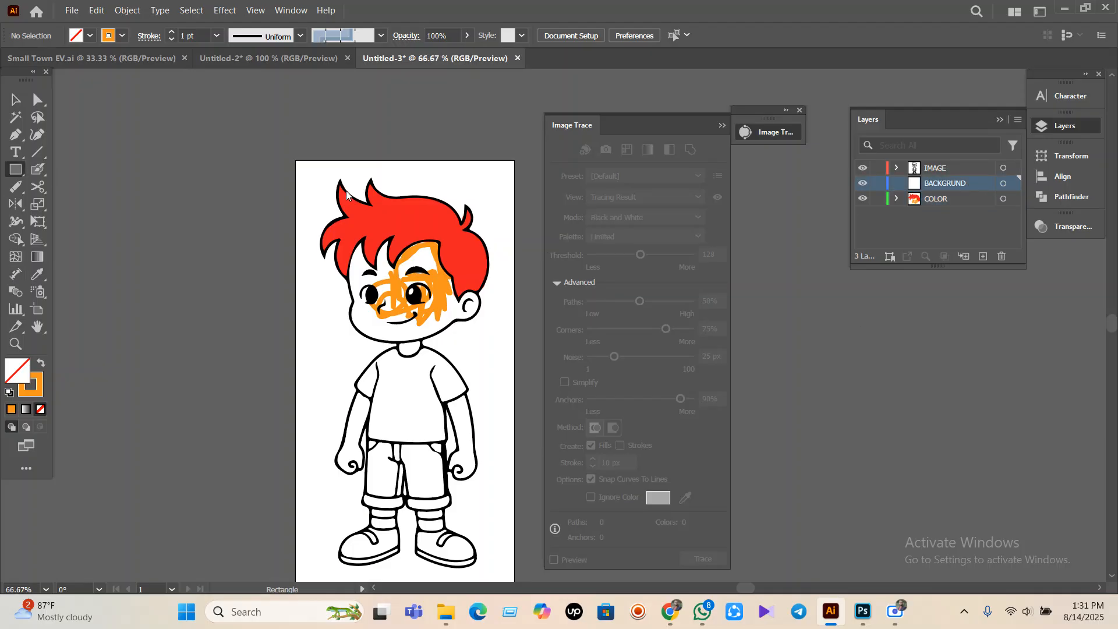
drag(295, 162, 516, 528)
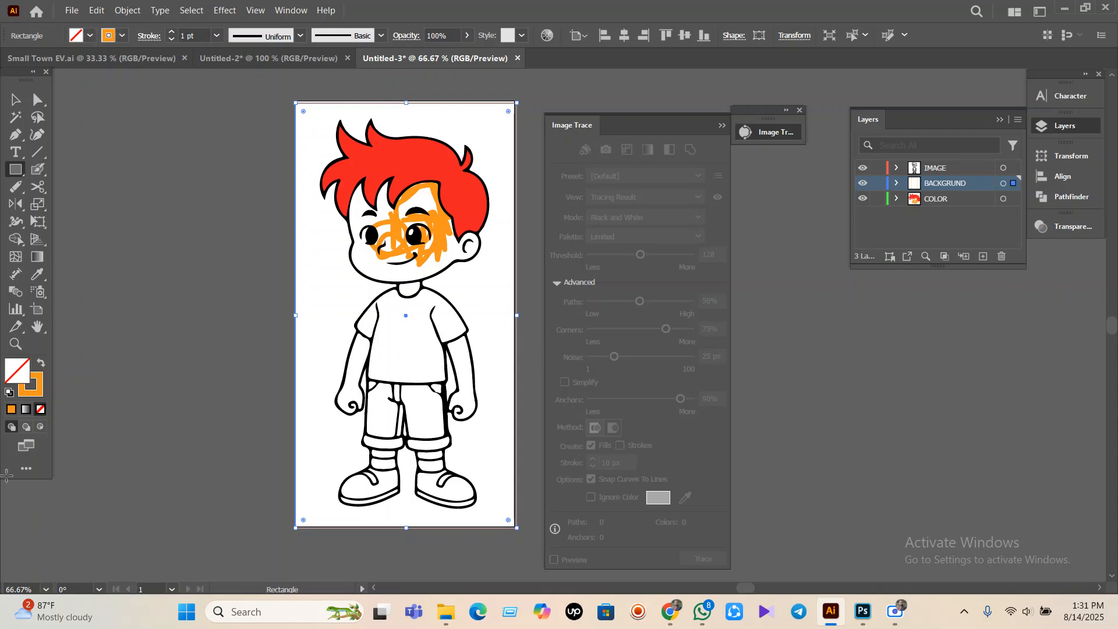
- Give the background rectangle a green fill with no stroke, and deselect it
click(41, 365)
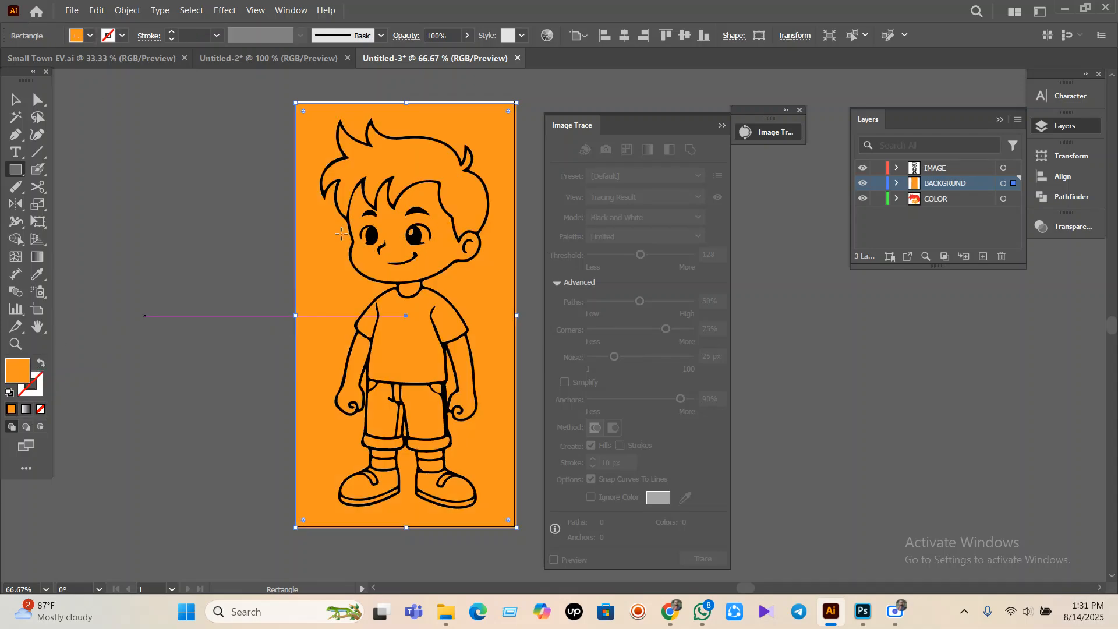
click(89, 36)
click(122, 60)
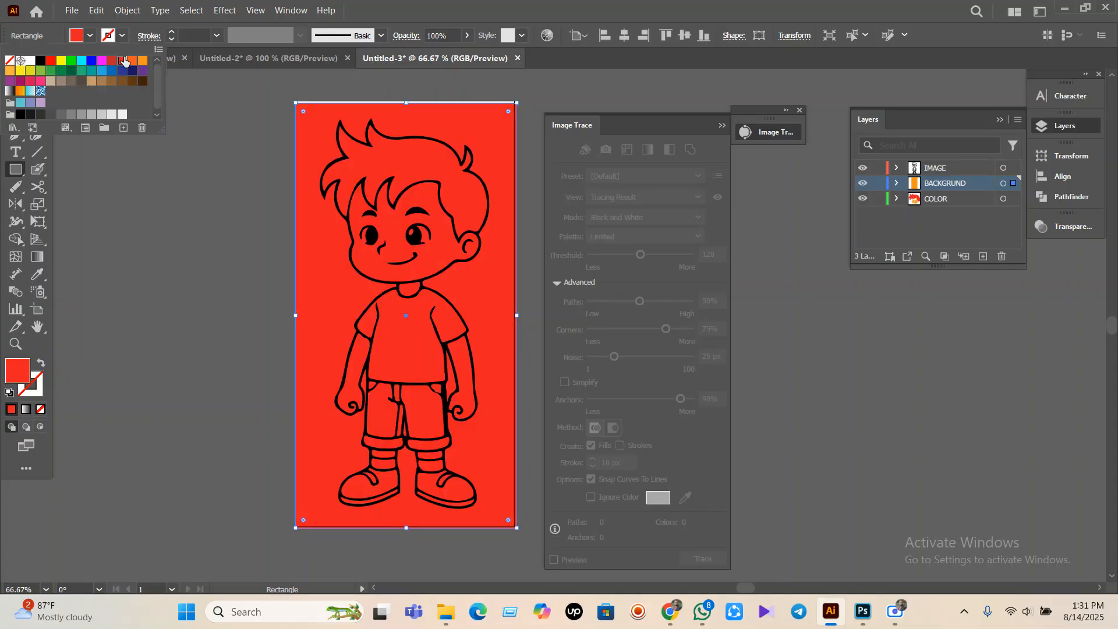
click(61, 70)
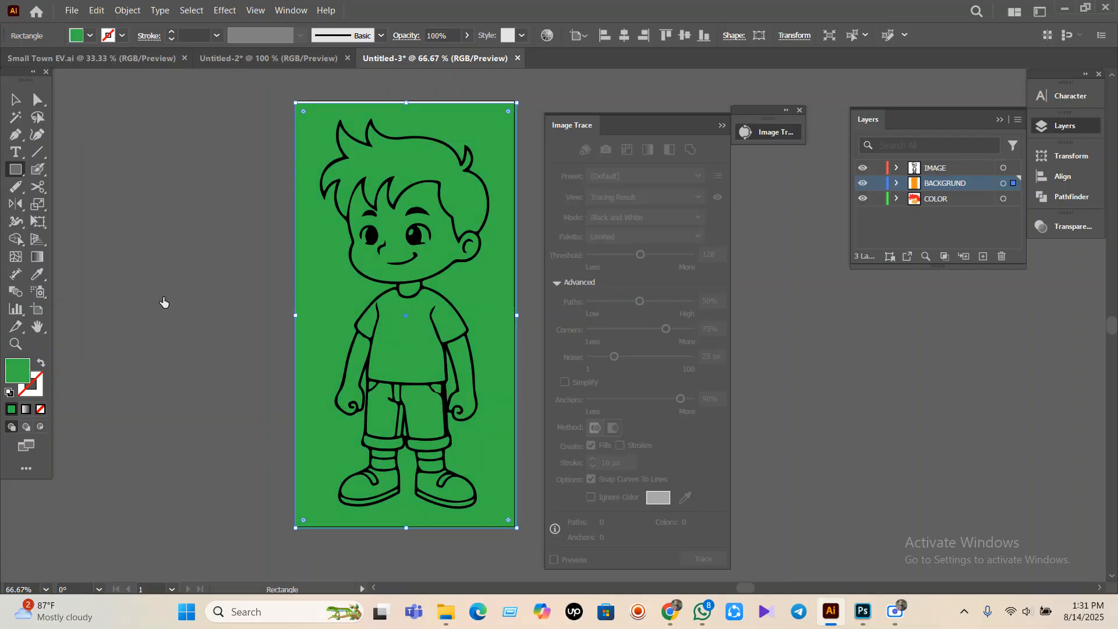
key(v)
click(80, 264)
key(ctrl+1)
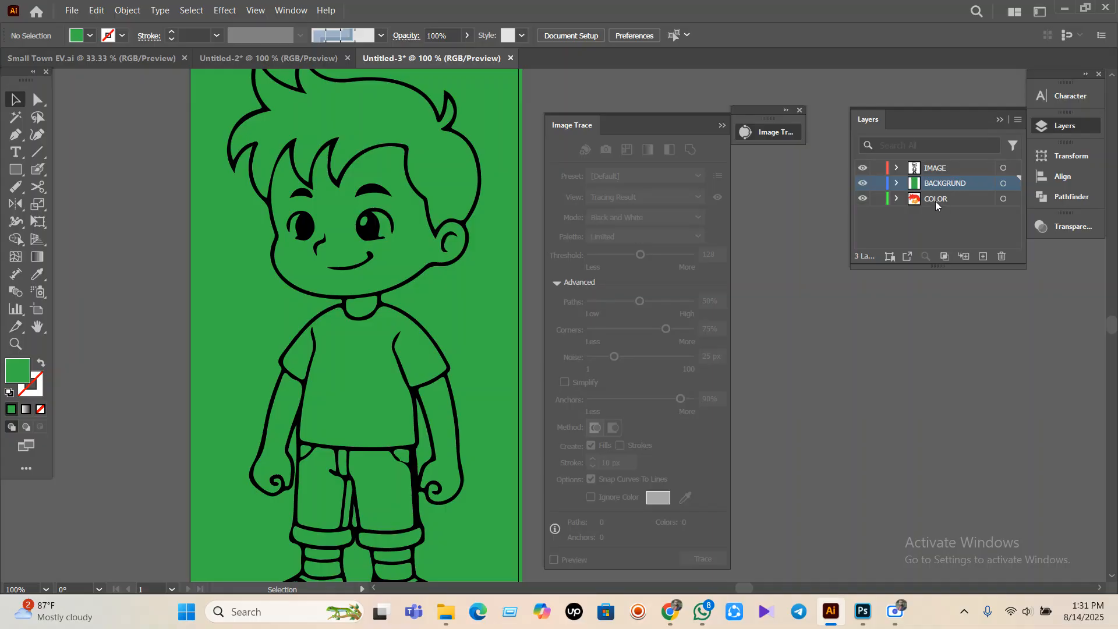
- Place the COLOR layer inside BACKGRUND above the green rectangle, and delete the orange strokes on the boy's face
drag(936, 204, 938, 184)
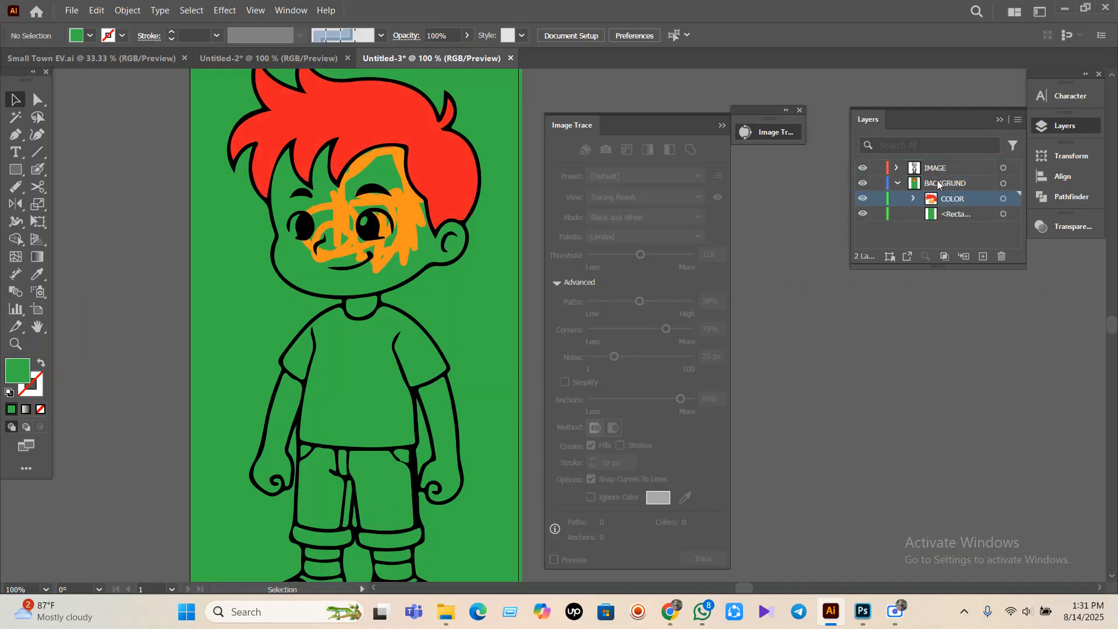
click(411, 221)
key(Delete)
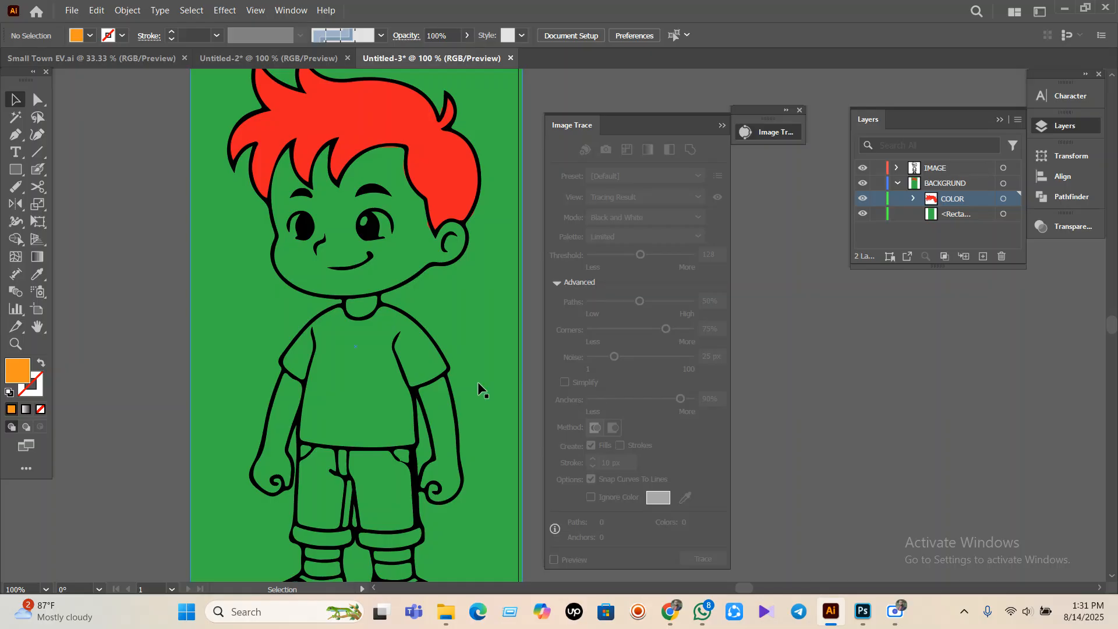
key(ctrl+minus)
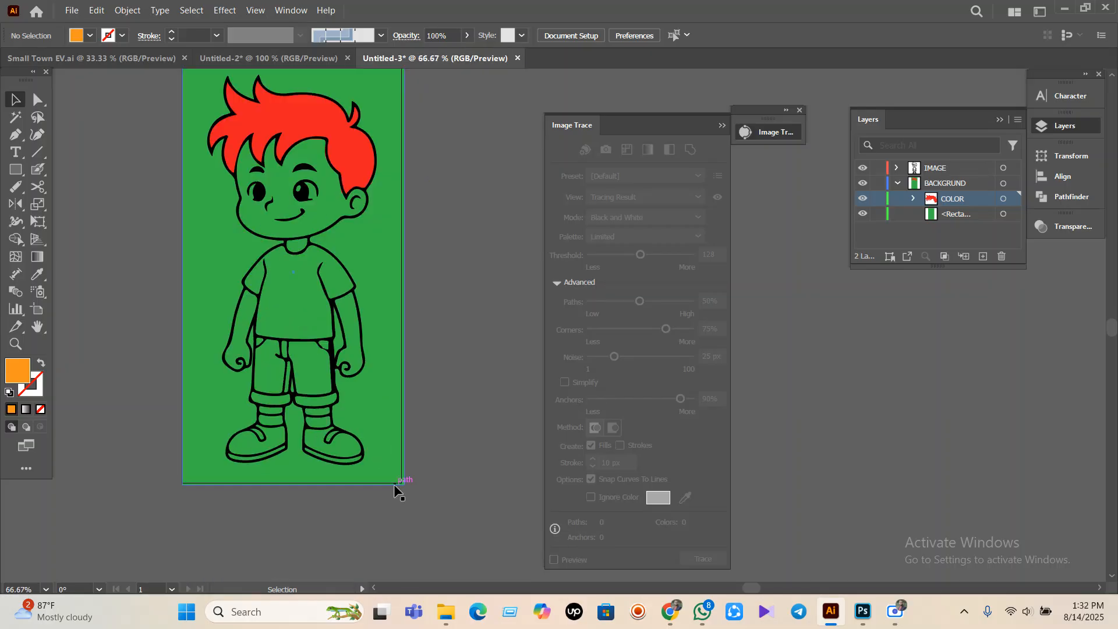
- Switch to Chrome and go back through the search tab's history to the "boy vector" Google Images results
mouse_move(670, 612)
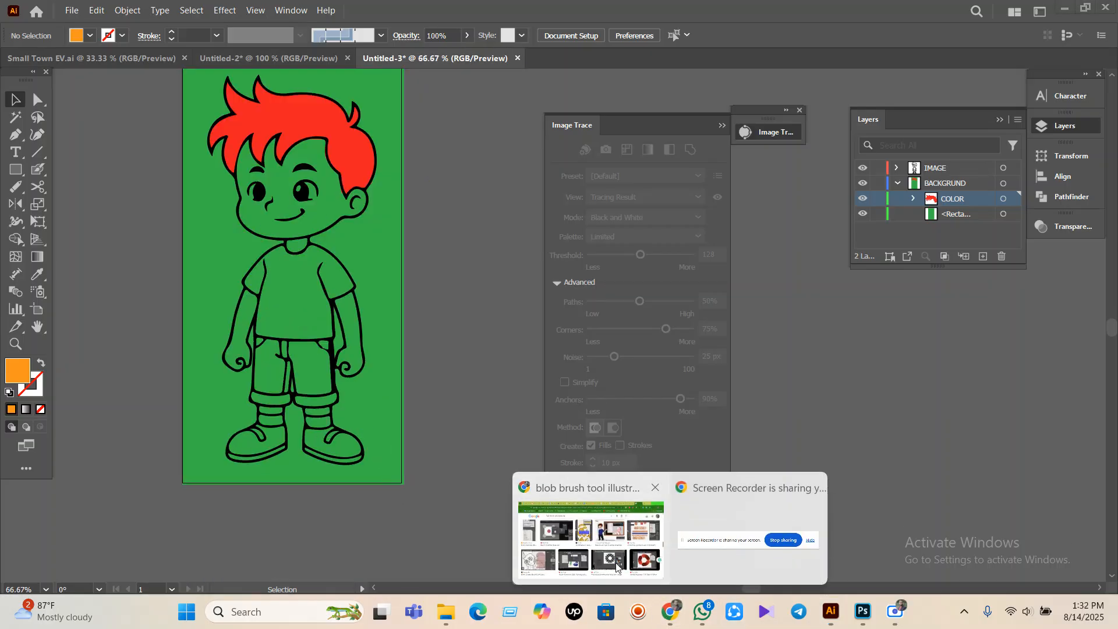
click(589, 544)
scroll(558, 349, up, 10)
click(854, 14)
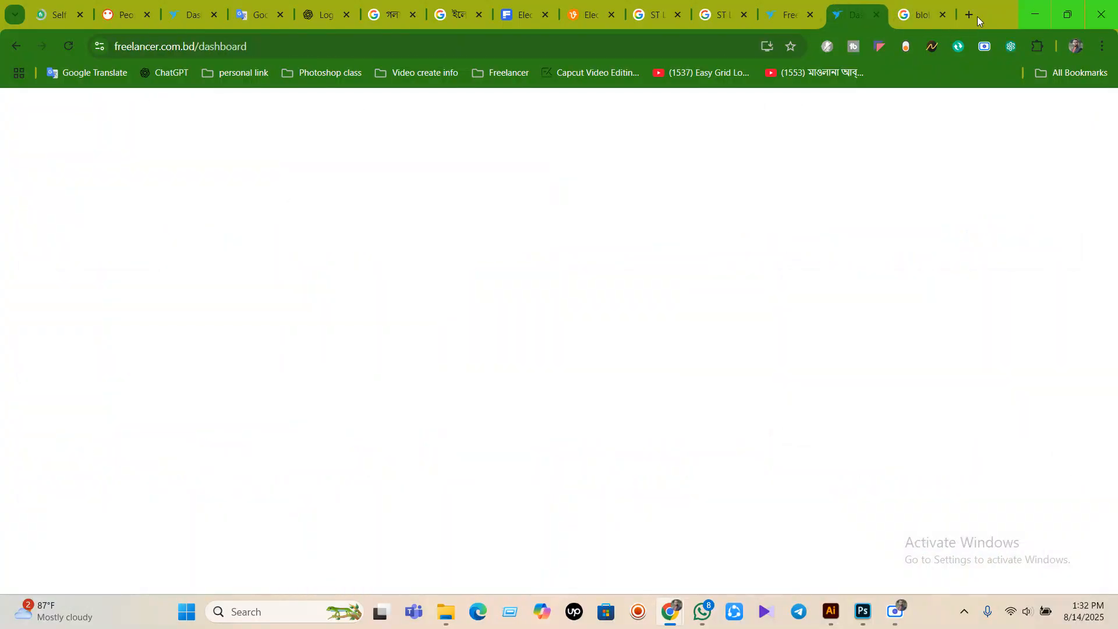
click(921, 14)
click(6, 46)
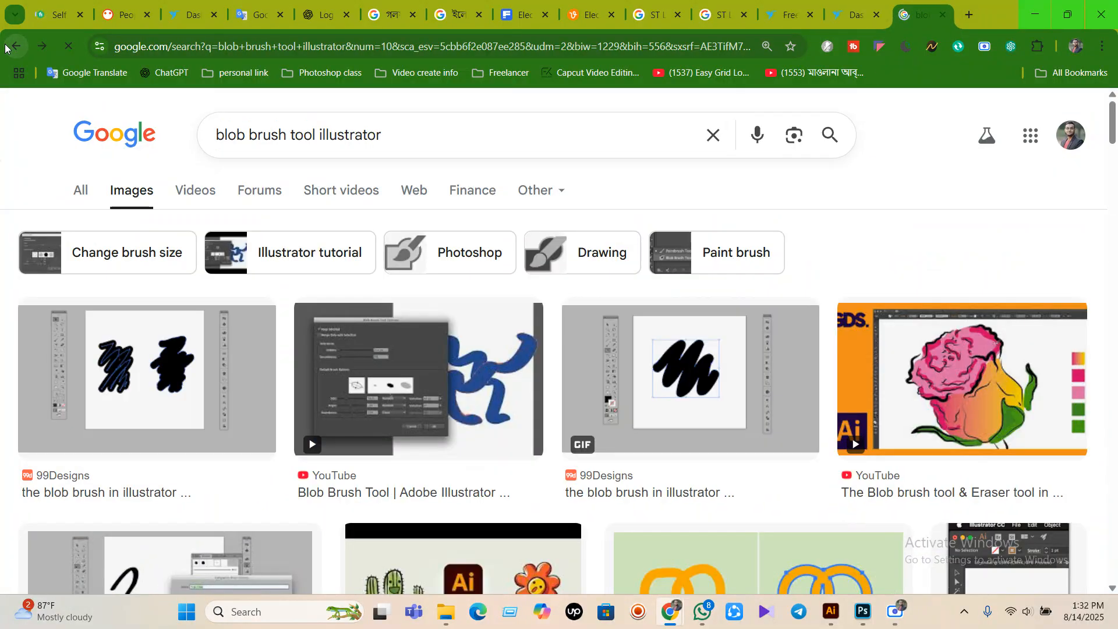
click(6, 47)
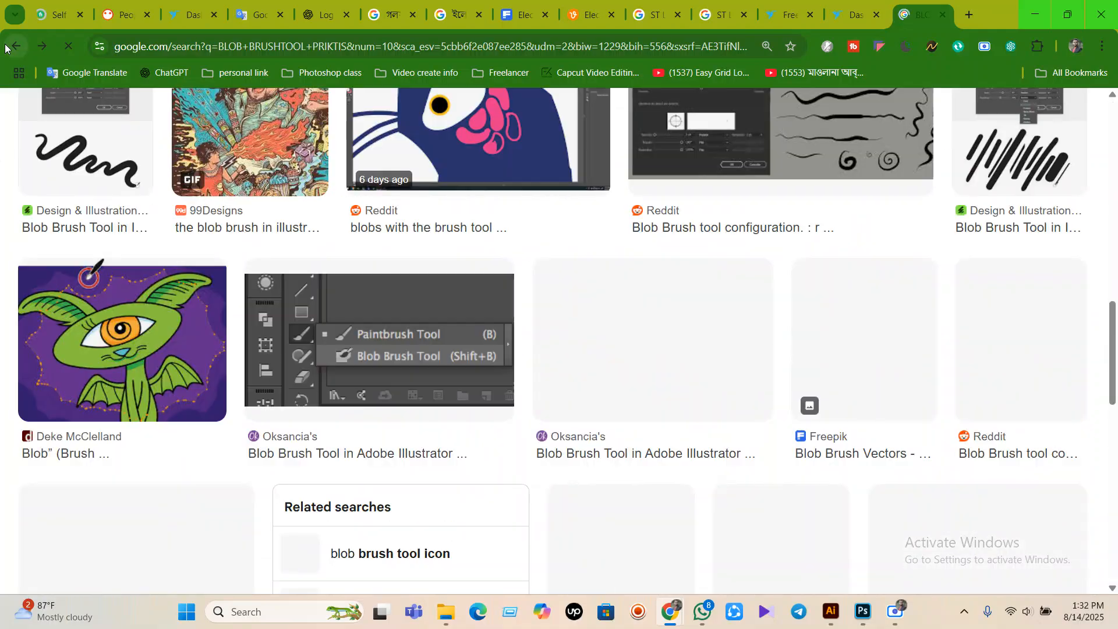
click(5, 47)
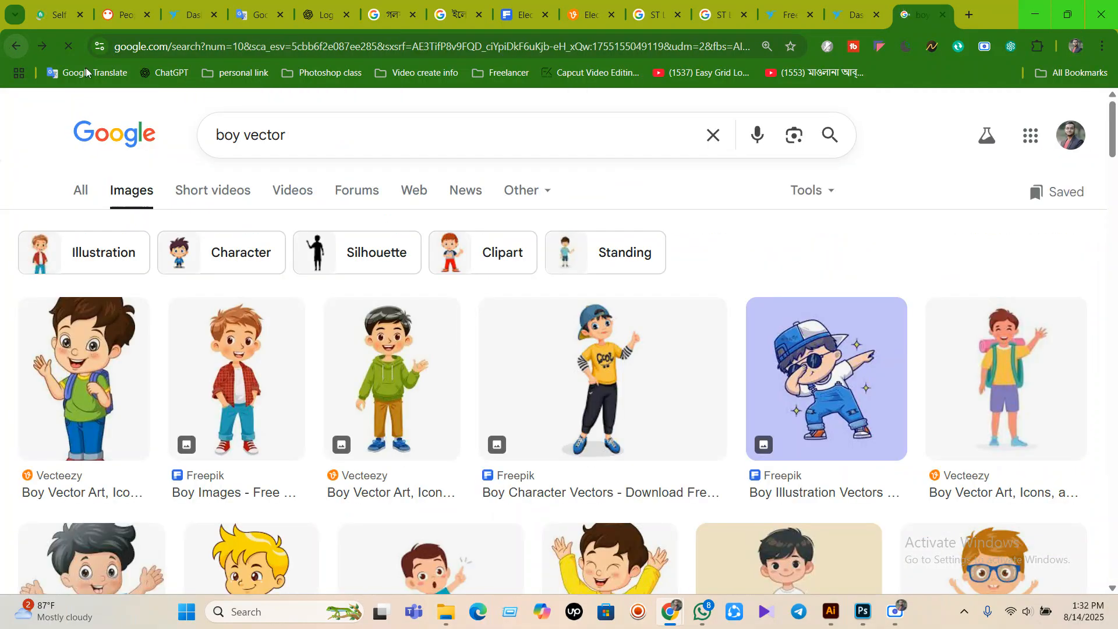
- Find the iStock "Boy Vector Cartoon Bw" line drawing in the results and open its source page
scroll(771, 429, down, 5)
scroll(771, 429, down, 4)
click(1014, 308)
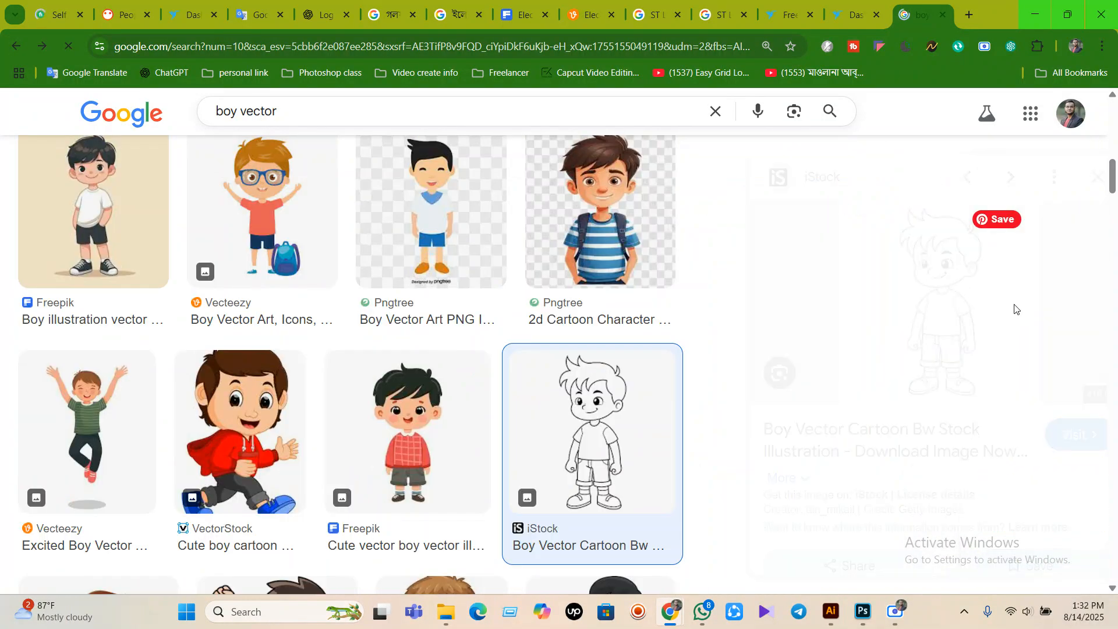
click(1014, 308)
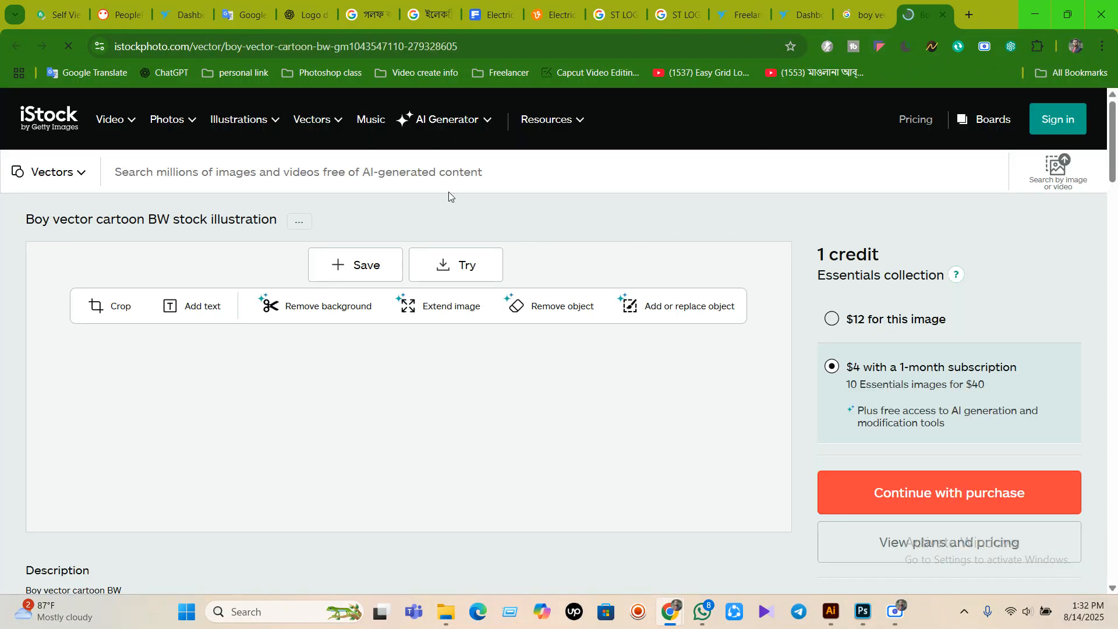
scroll(466, 361, down, 3)
scroll(454, 233, up, 3)
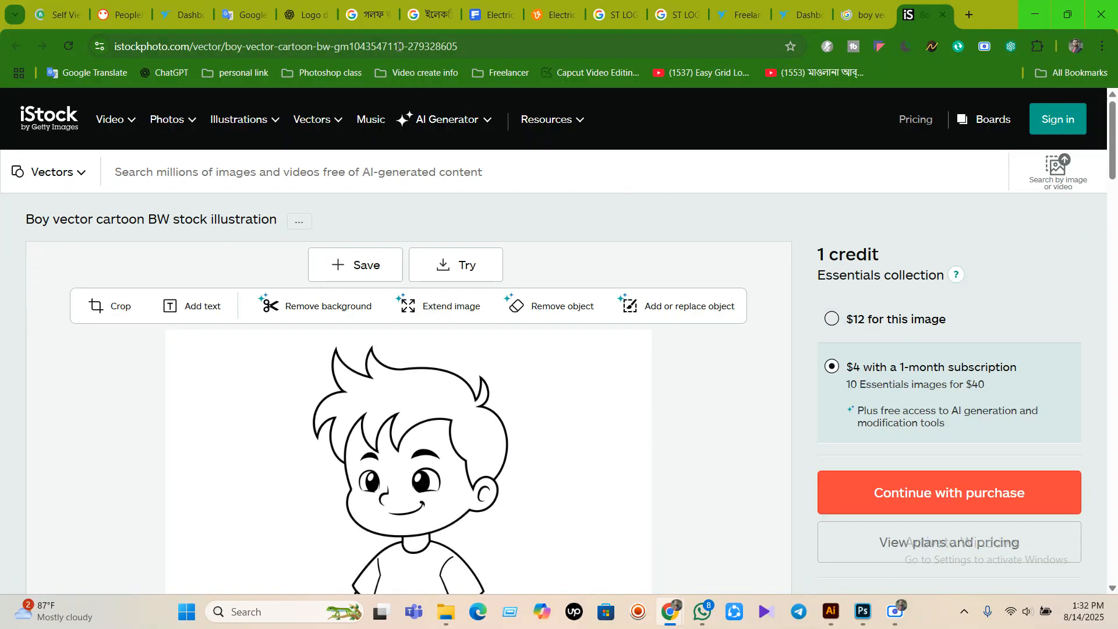
- Copy the iStock page address and open Facebook in a new browser tab
right_click(404, 51)
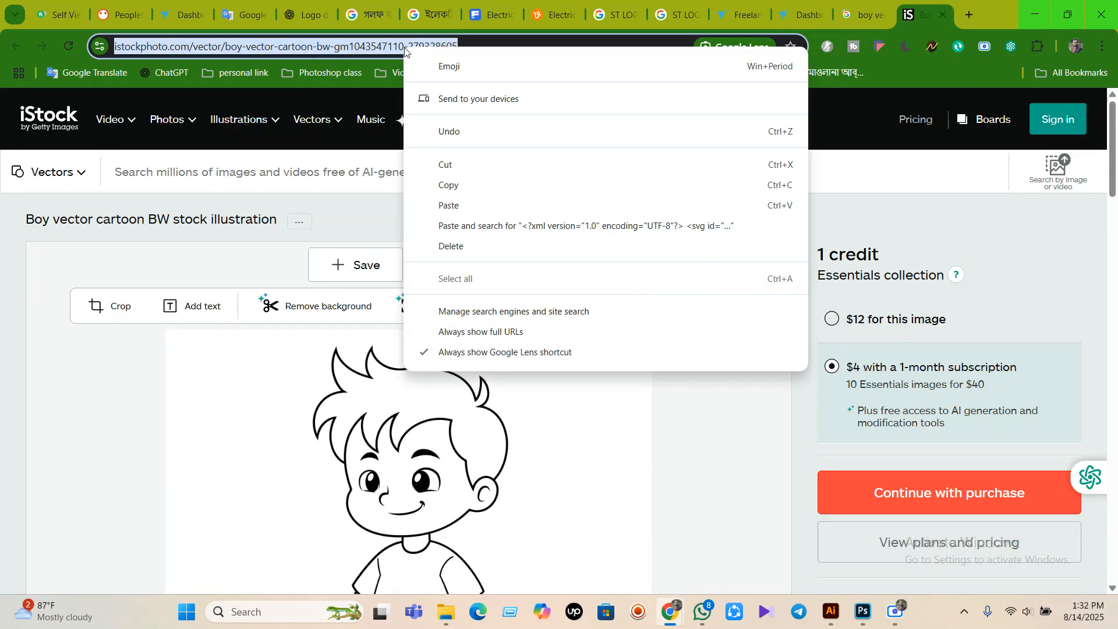
click(451, 185)
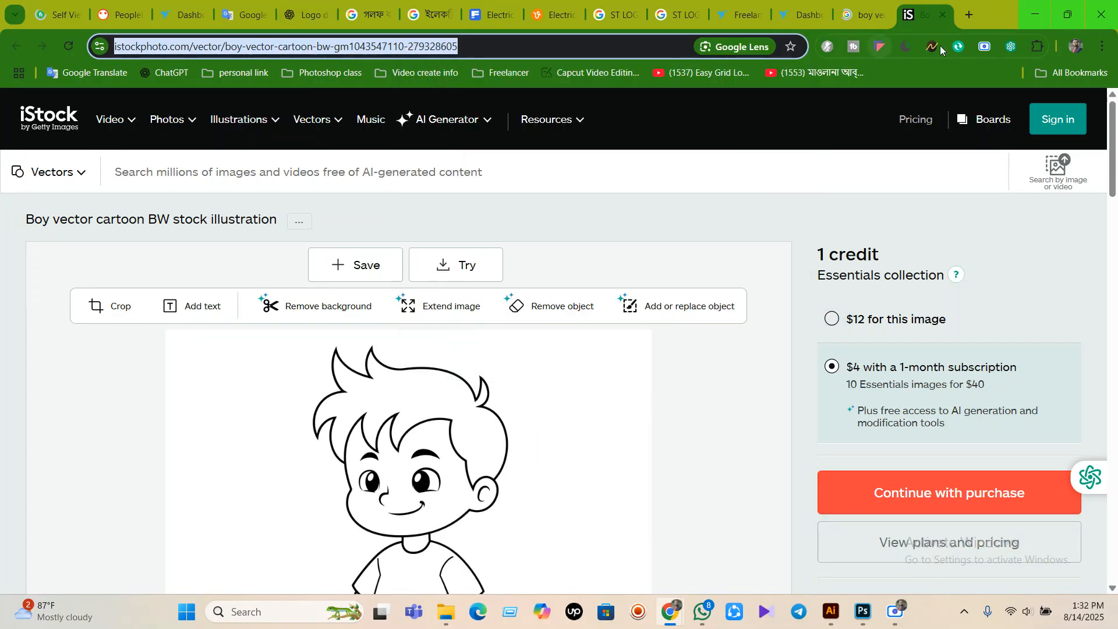
click(964, 19)
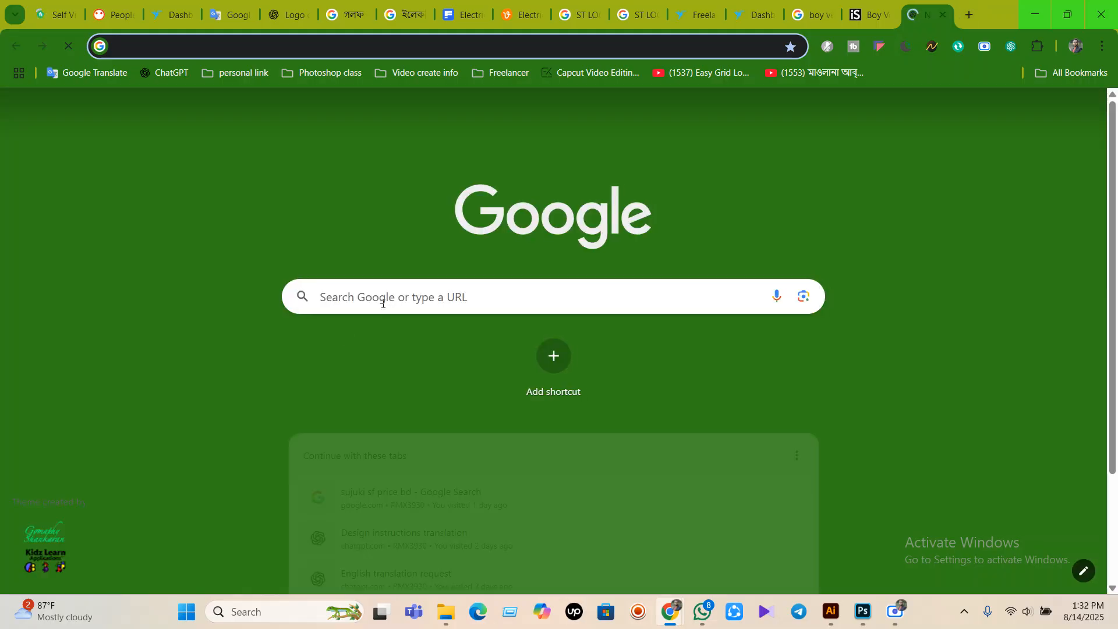
click(380, 299)
click(367, 401)
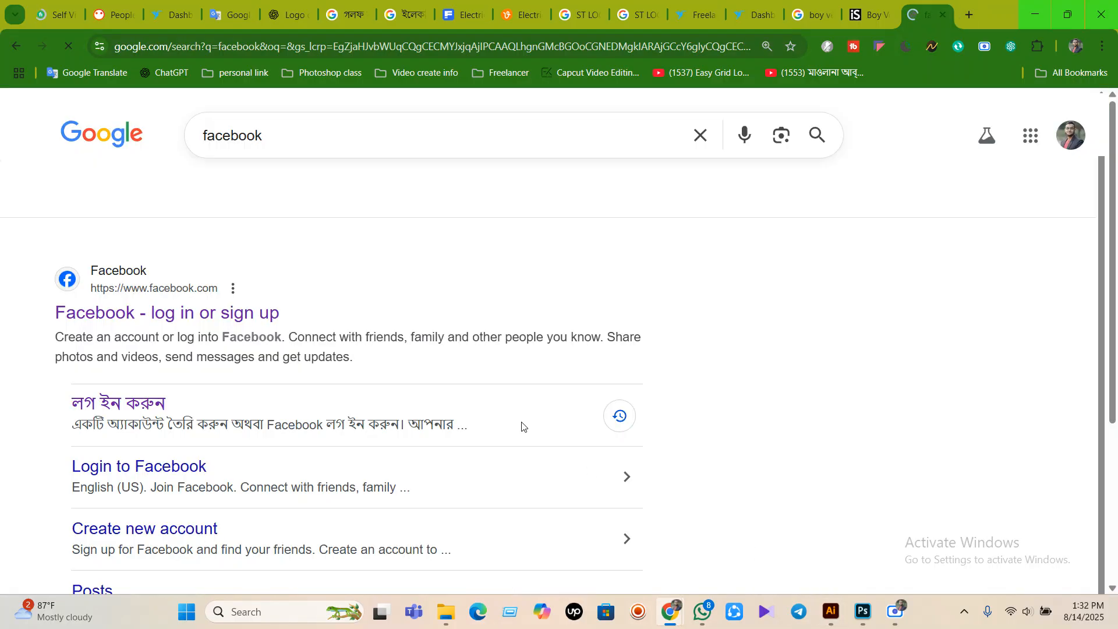
click(195, 312)
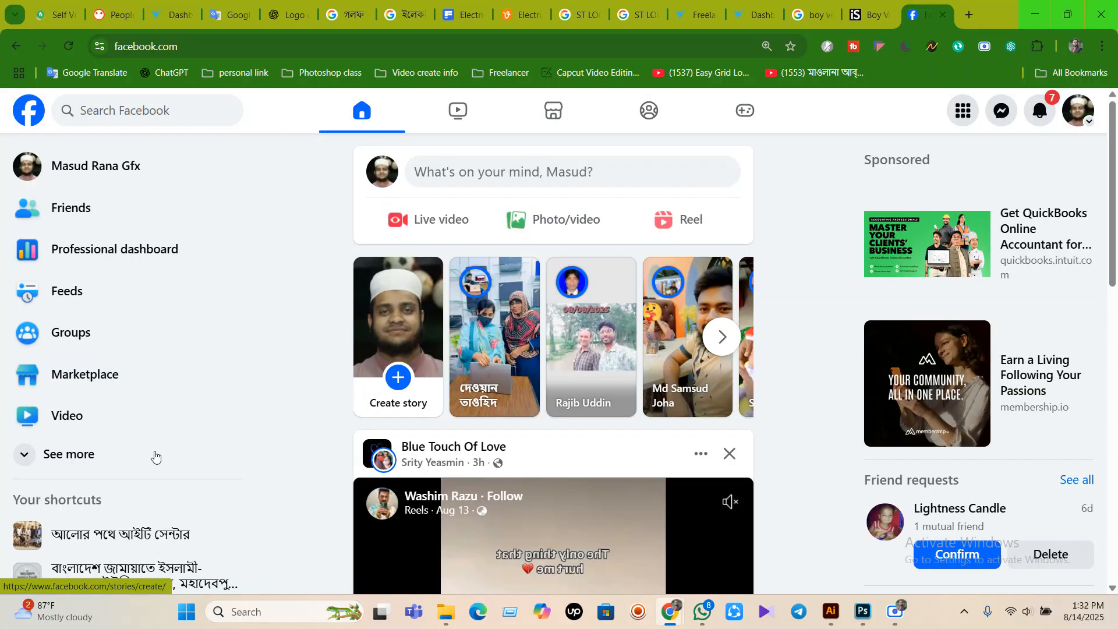
- Open the Facebook group আলোর পথে আইটি সেন্টার from the shortcuts and start a new post in it
scroll(155, 456, down, 3)
scroll(115, 456, down, 4)
scroll(108, 419, up, 4)
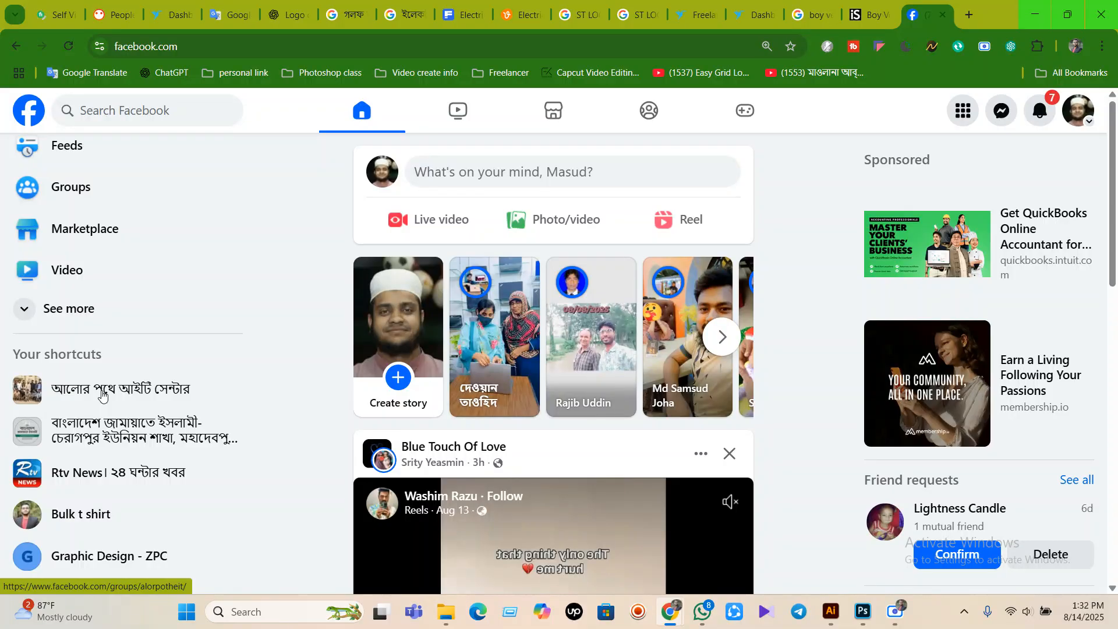
click(102, 395)
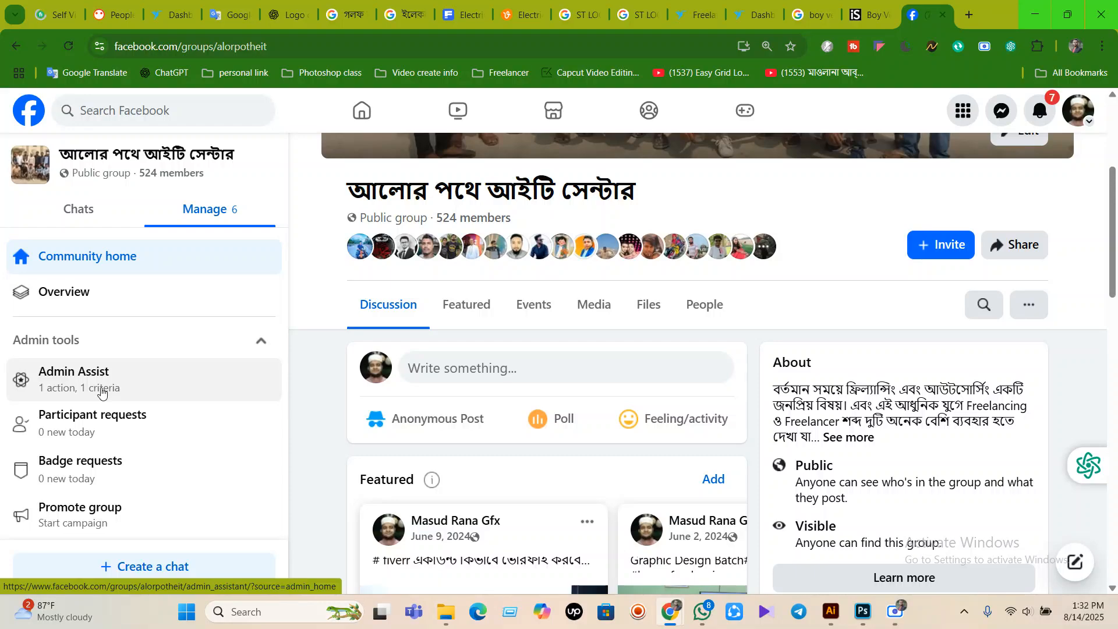
click(483, 369)
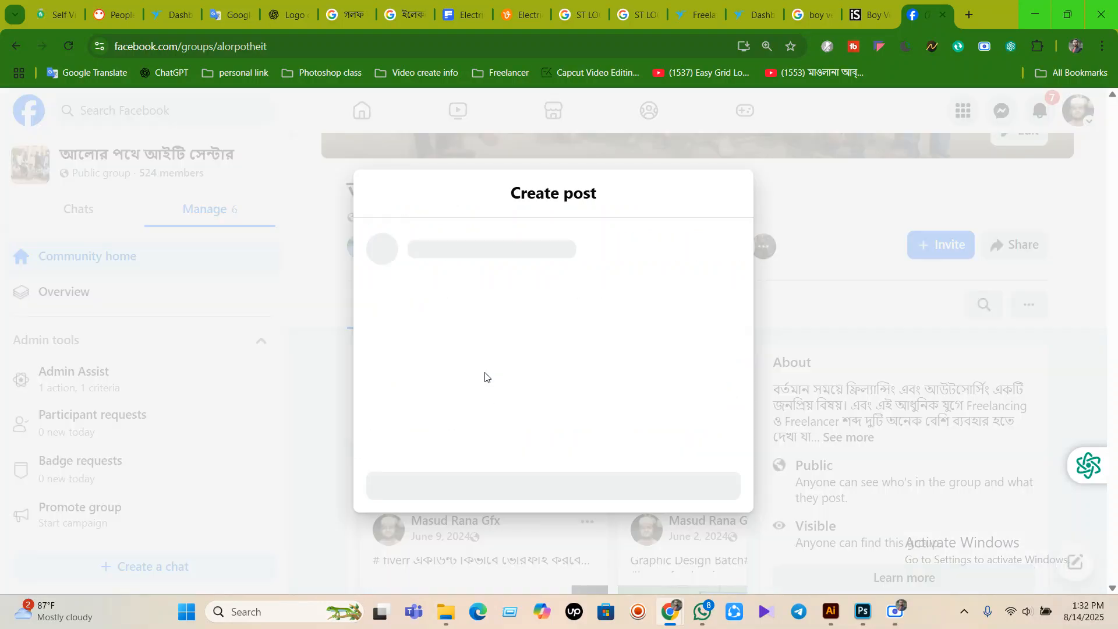
- Copy the boy line drawing image from the iStock page and return to the open Facebook group post
key(ctrl+shift+Tab)
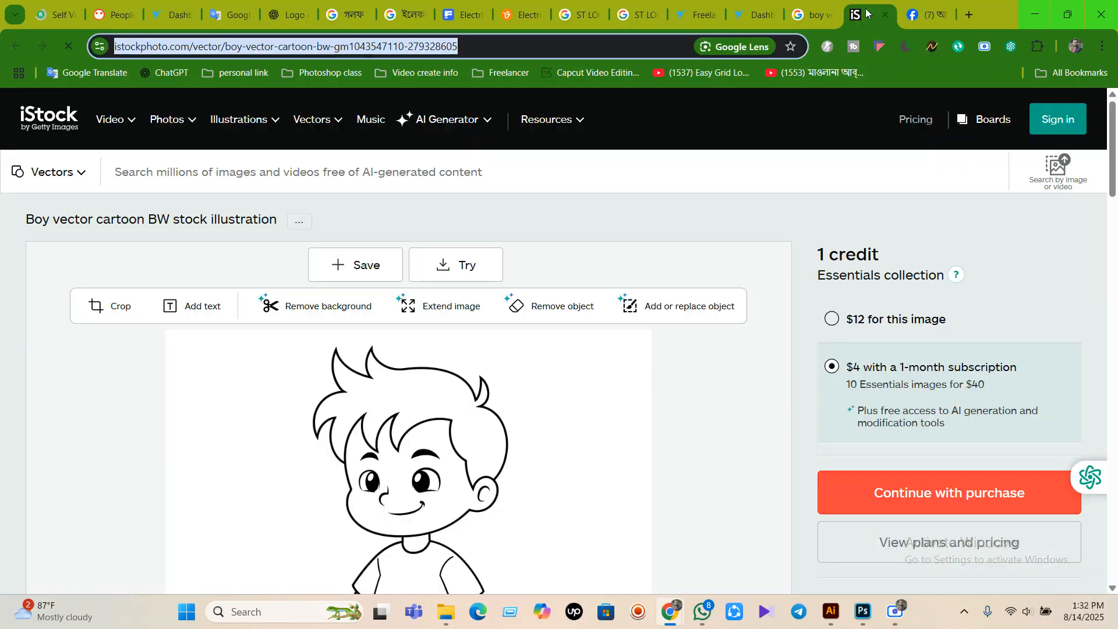
right_click(481, 420)
click(535, 250)
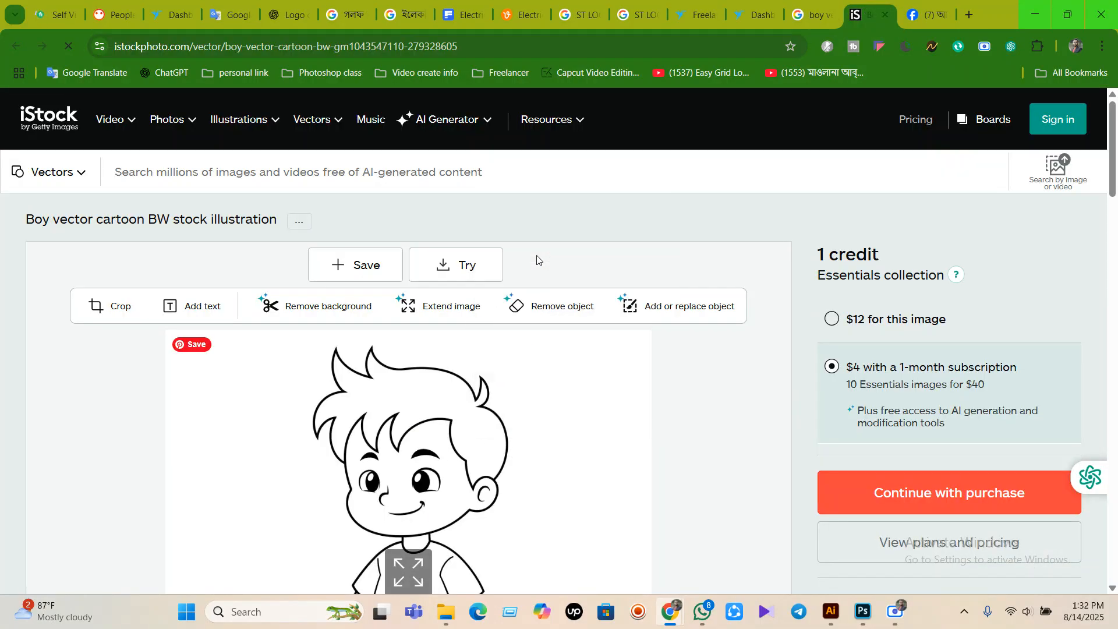
click(797, 8)
click(928, 15)
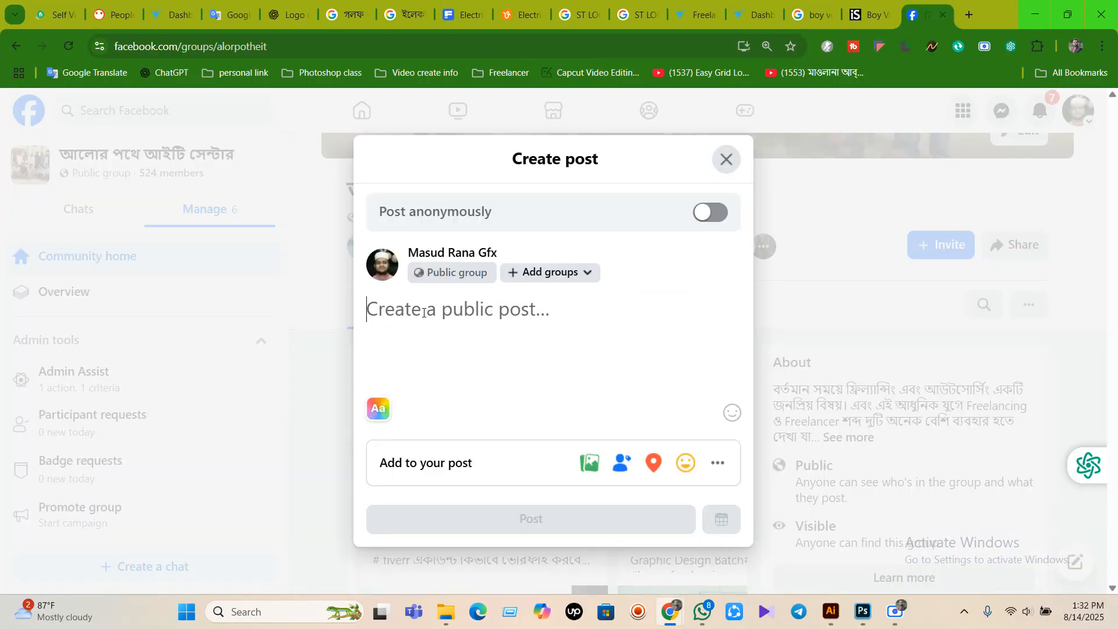
- Paste the copied boy drawing into the group post and publish it
key(ctrl+v)
scroll(443, 373, down, 5)
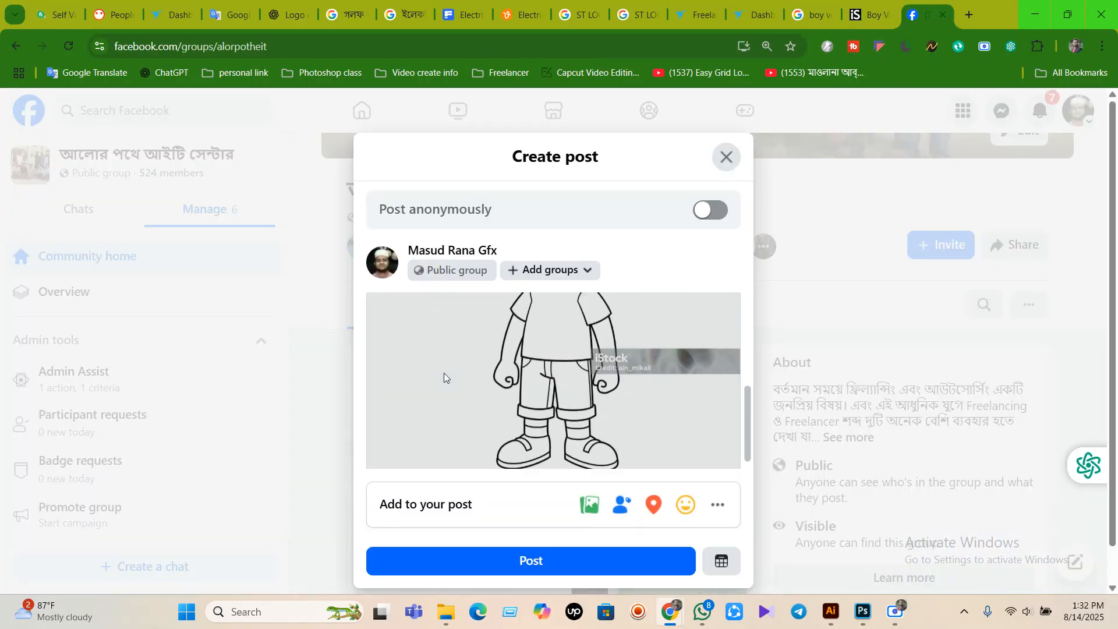
click(549, 571)
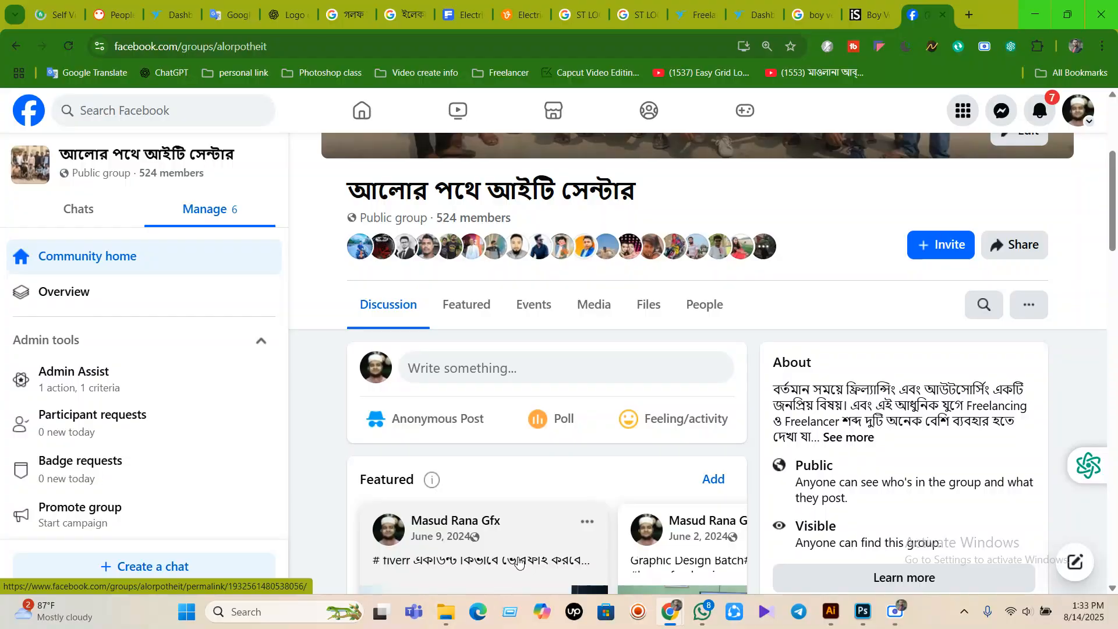
- Look through the group's feed, examining the new post and the members' recent logo designs
scroll(518, 561, down, 15)
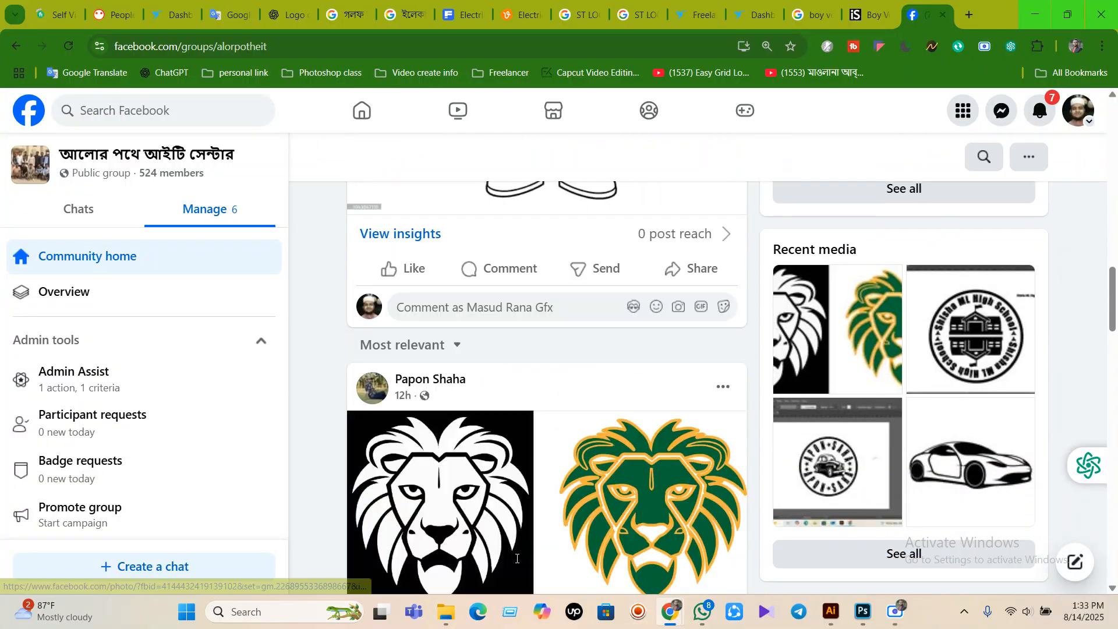
scroll(515, 562, down, 7)
scroll(509, 568, up, 6)
scroll(508, 569, down, 4)
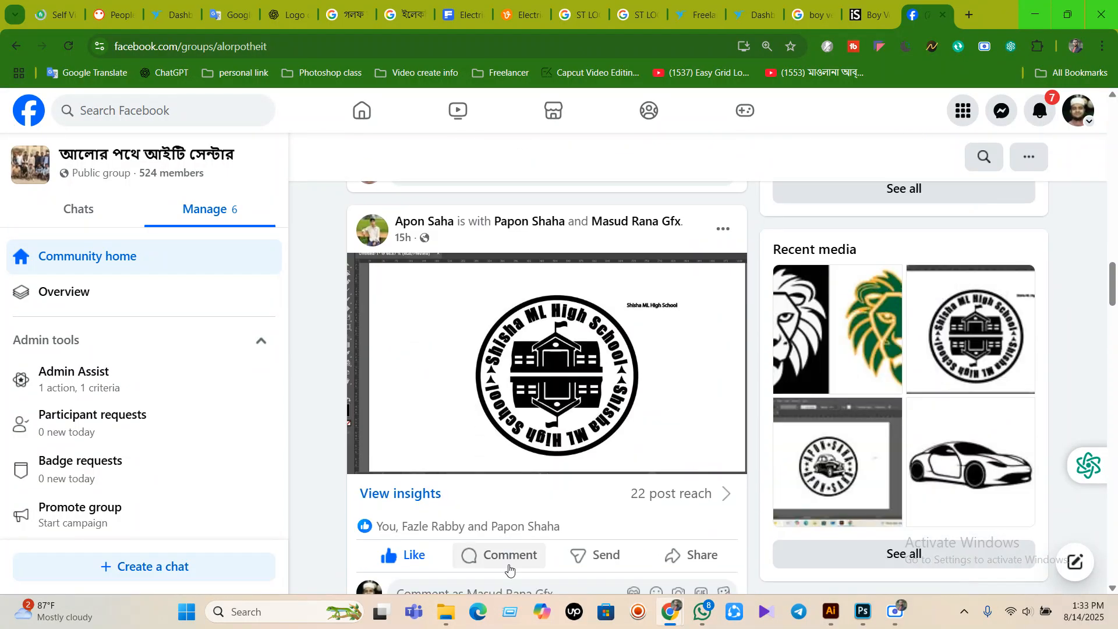
scroll(461, 547, up, 3)
click(420, 435)
scroll(419, 436, down, 6)
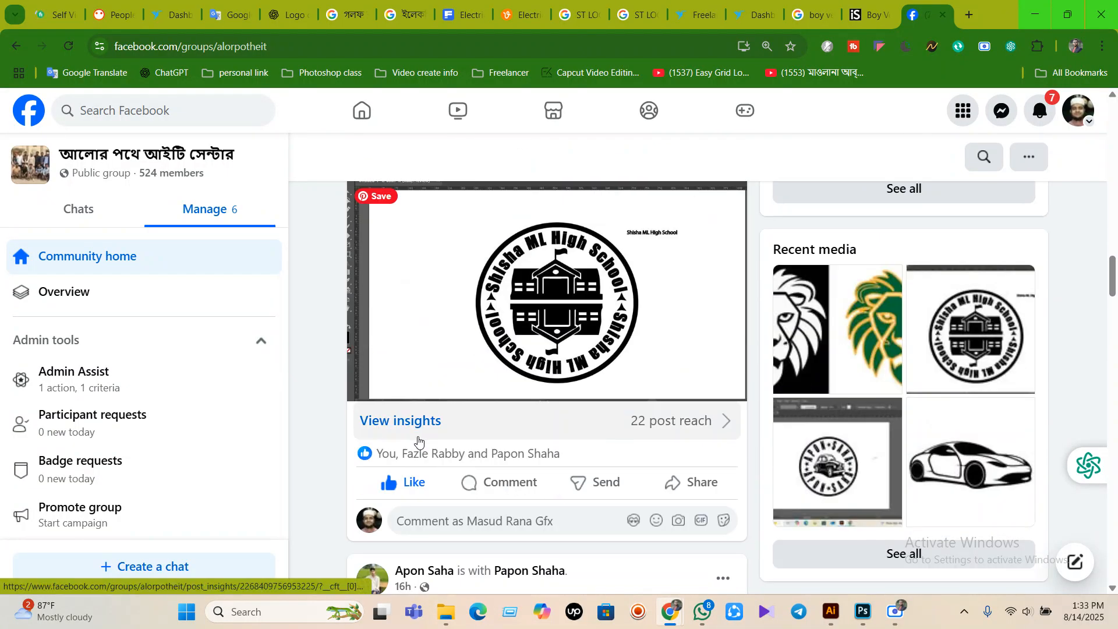
- Browse the older member posts in the group's feed, examining the car, badge, cat and emblem designs
scroll(417, 422, down, 10)
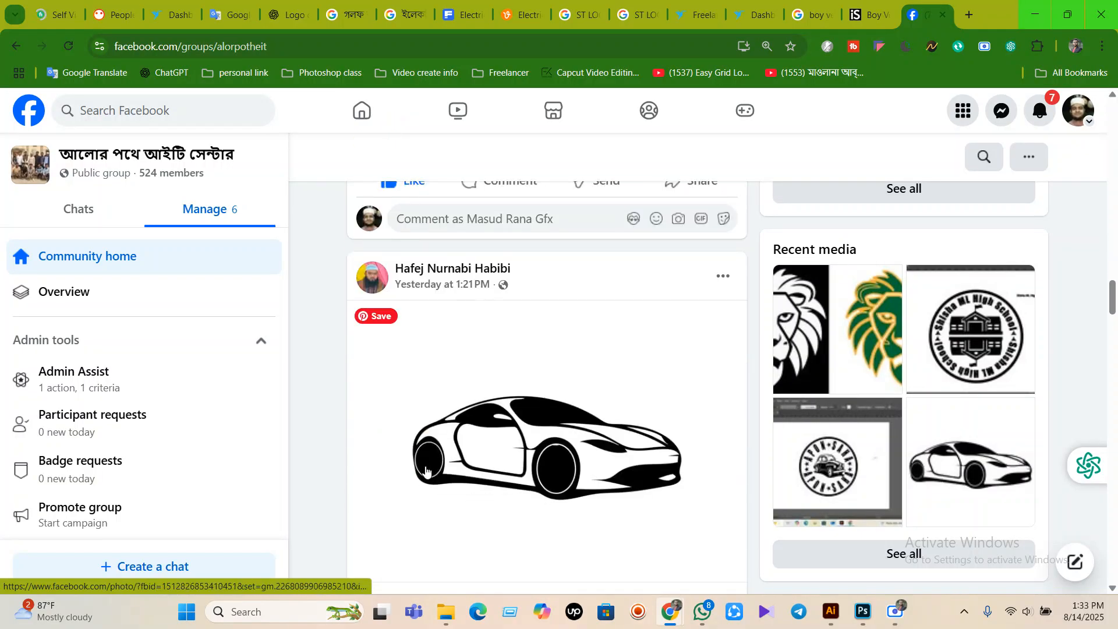
scroll(417, 422, down, 4)
scroll(446, 463, down, 4)
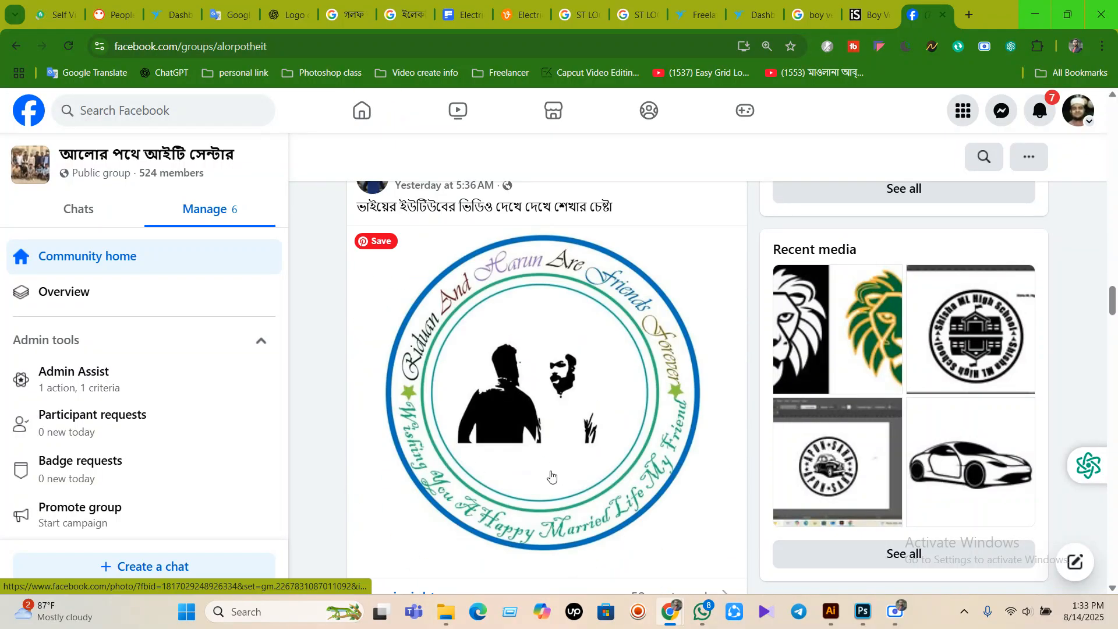
scroll(548, 476, up, 1)
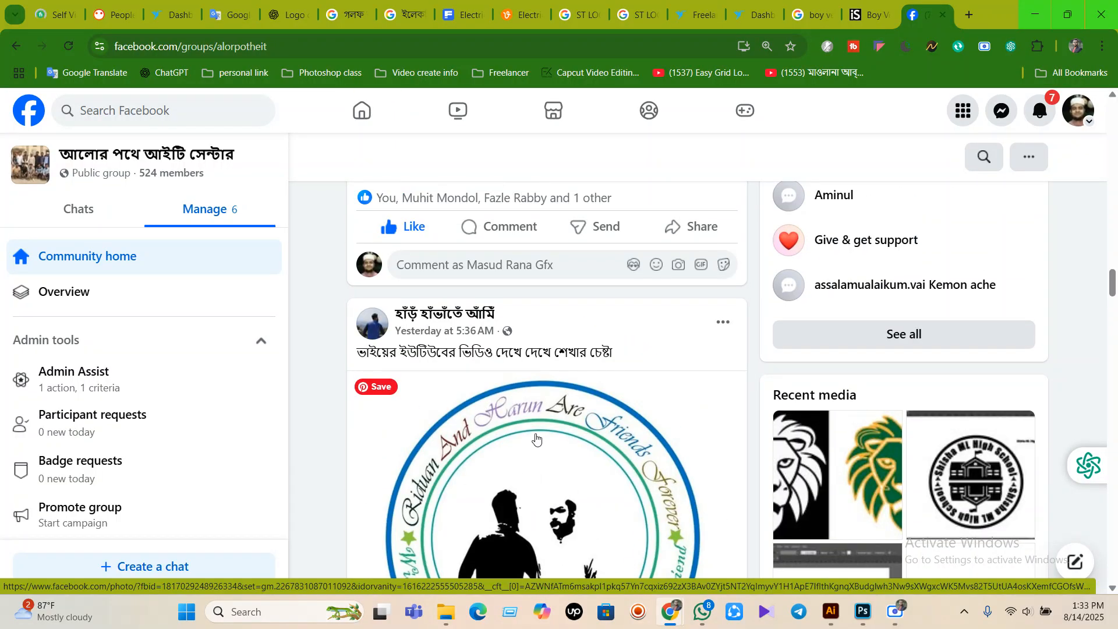
scroll(469, 537, down, 8)
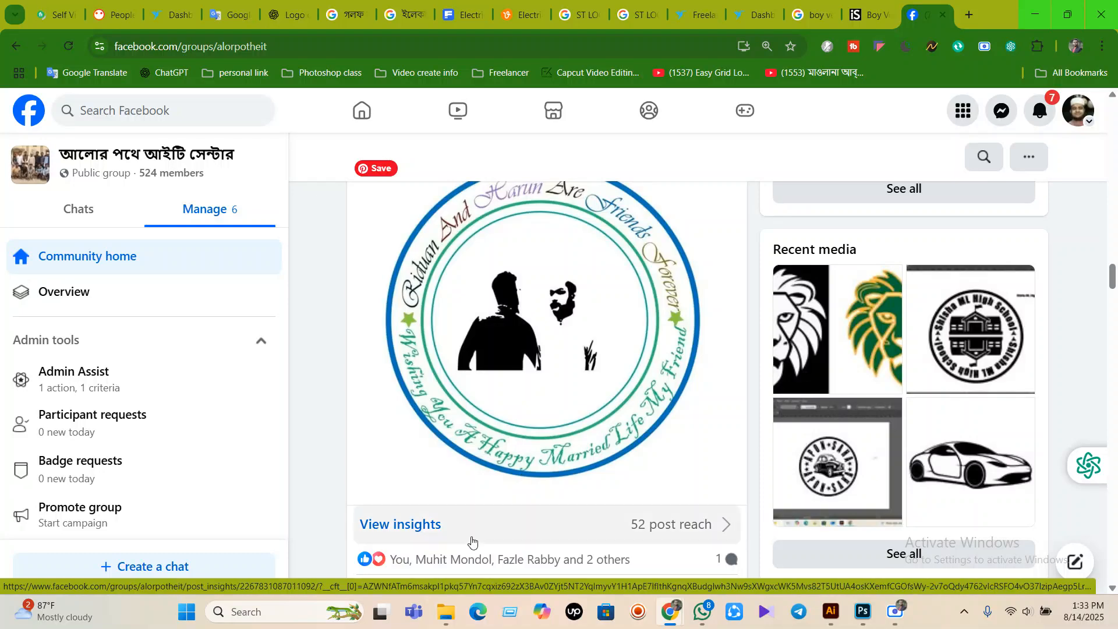
scroll(419, 387, down, 9)
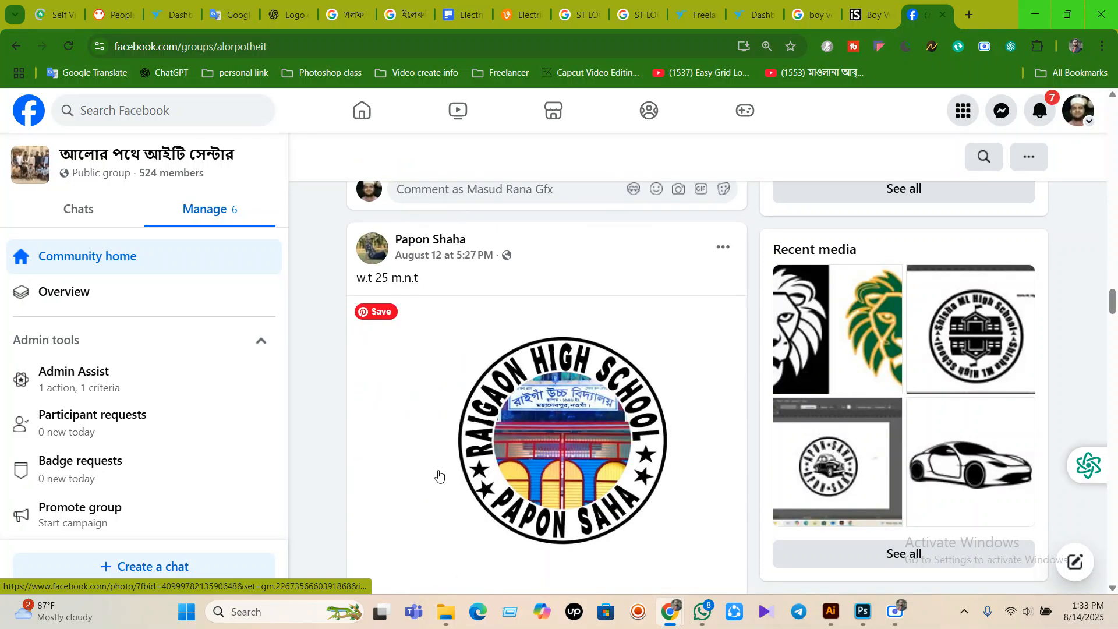
scroll(438, 477, down, 6)
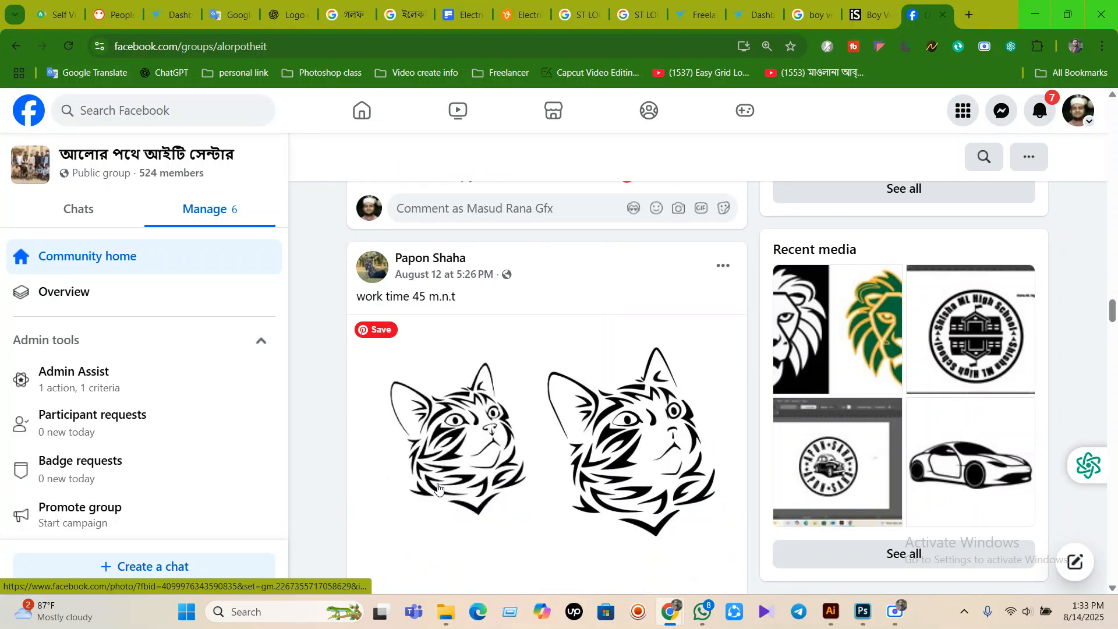
scroll(438, 488, down, 18)
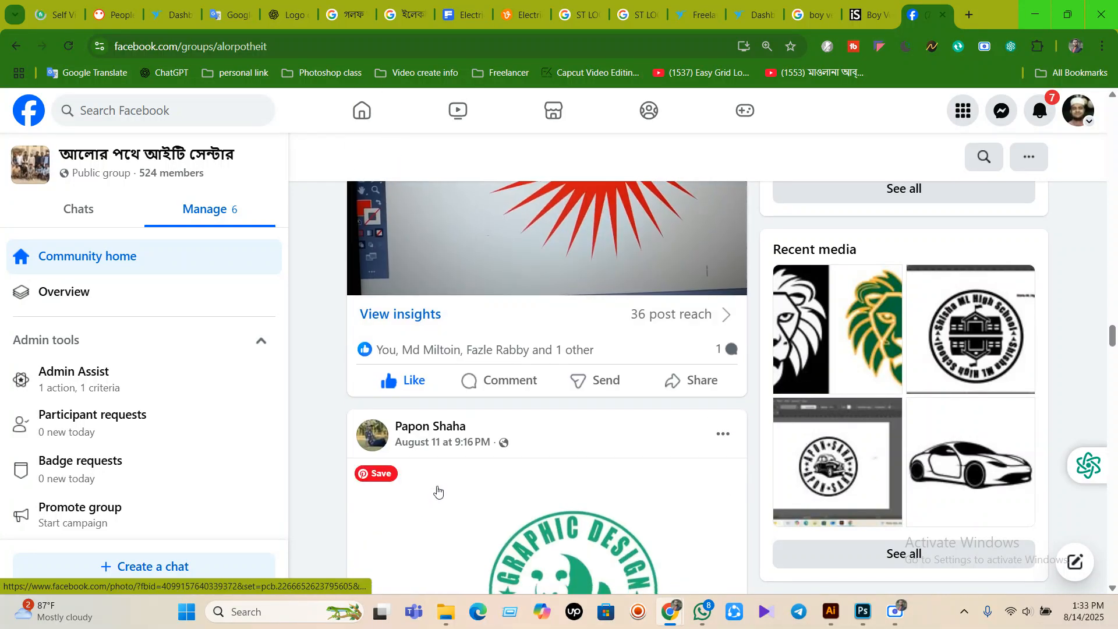
scroll(438, 492, down, 6)
scroll(431, 492, down, 11)
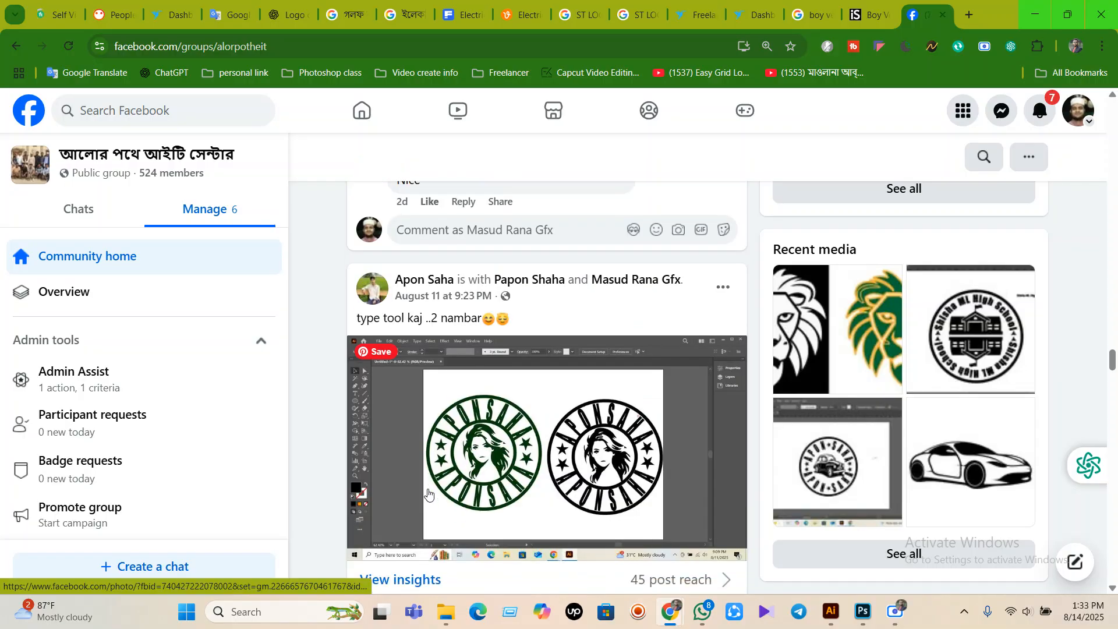
scroll(431, 492, down, 13)
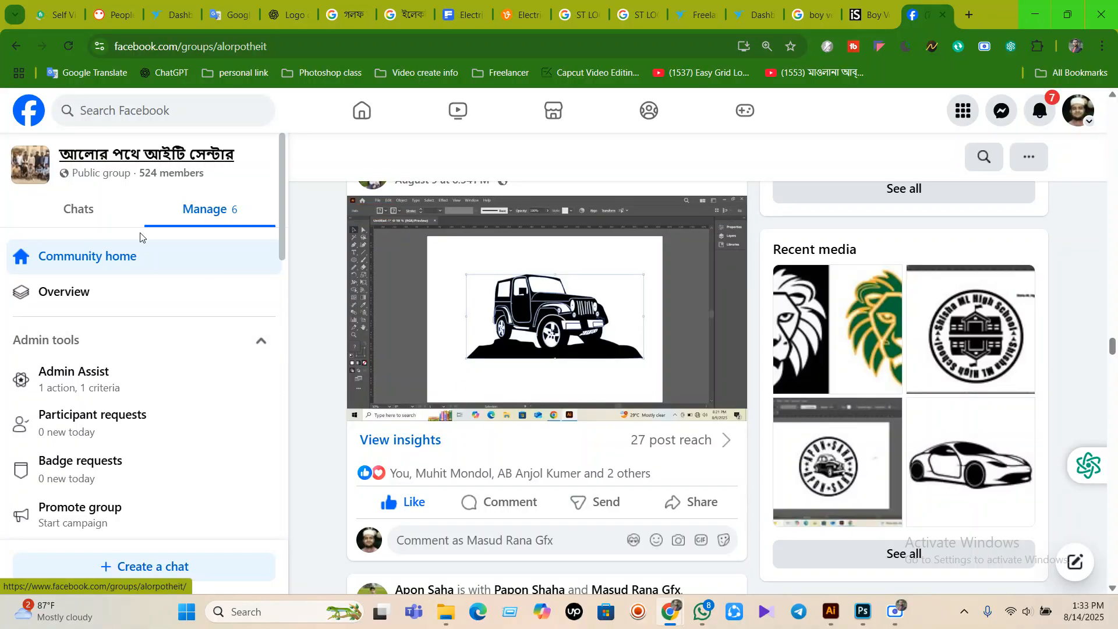
- Open the group's potential spam queue and publish the held civic loop and Champion Wings logo posts
scroll(116, 379, down, 5)
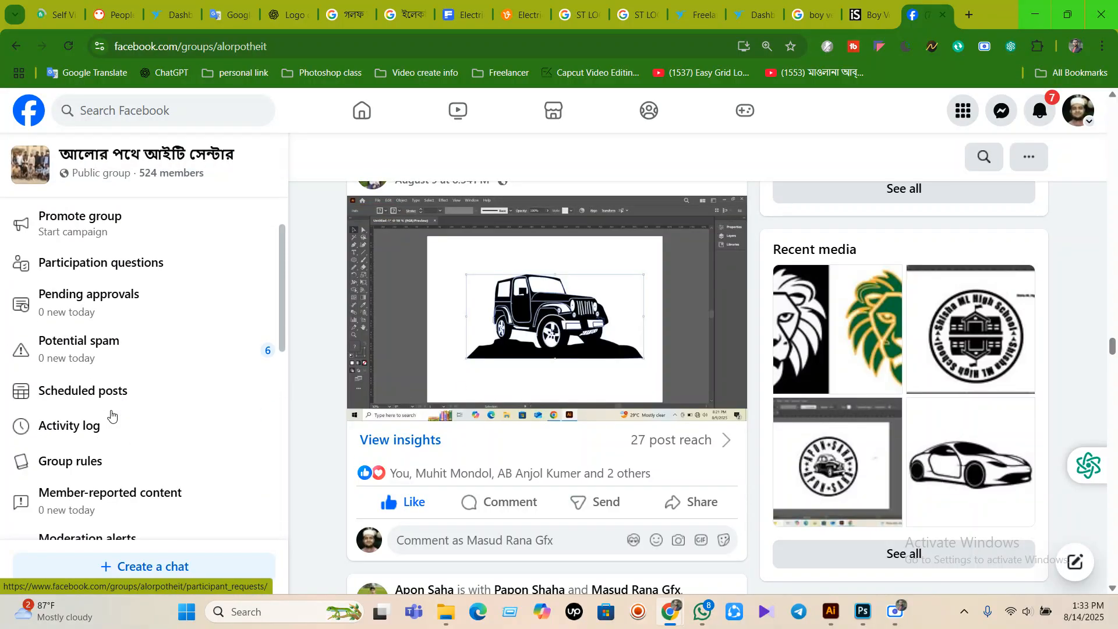
click(91, 355)
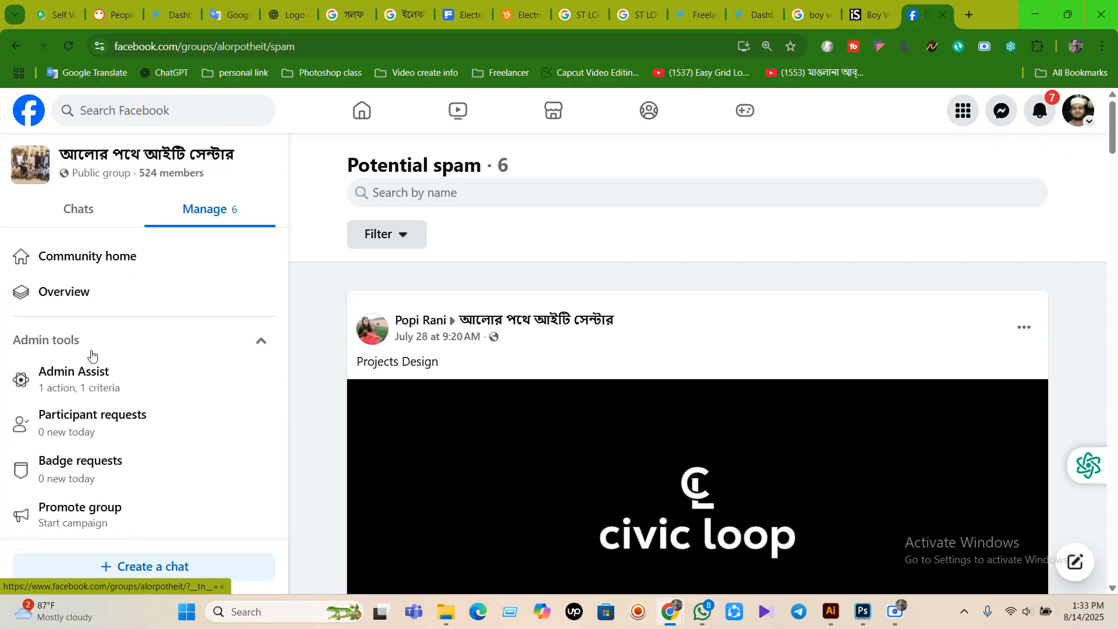
scroll(523, 507, down, 3)
click(522, 474)
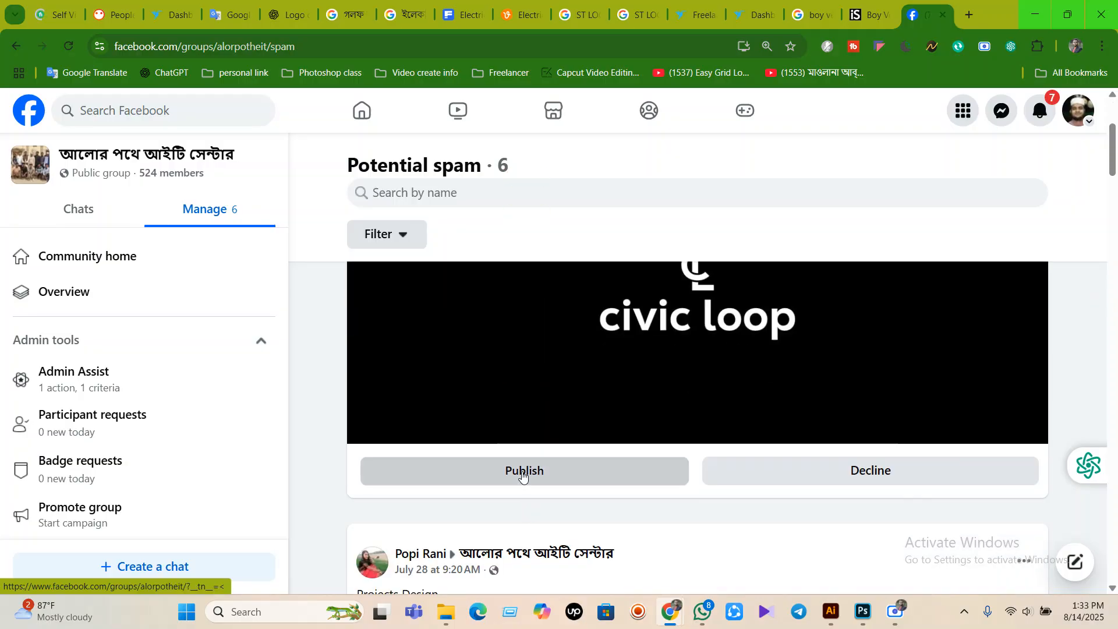
scroll(522, 476, down, 3)
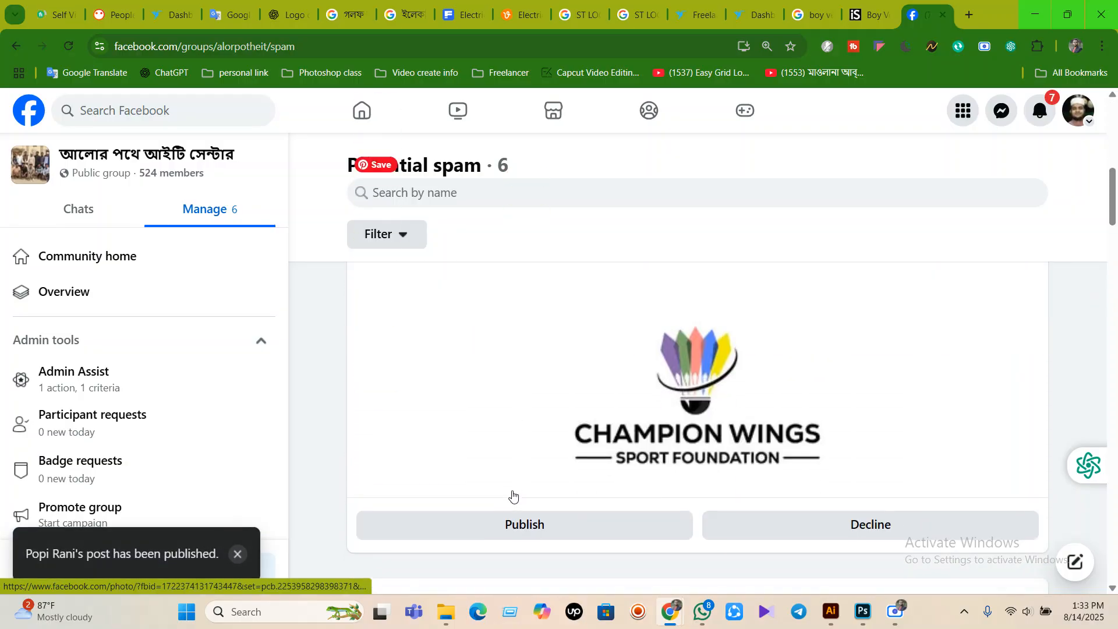
click(506, 530)
- Publish the held Ap Inflatables, ASC Concierge and remaining Projects Design logo posts from the spam queue
scroll(506, 534, down, 10)
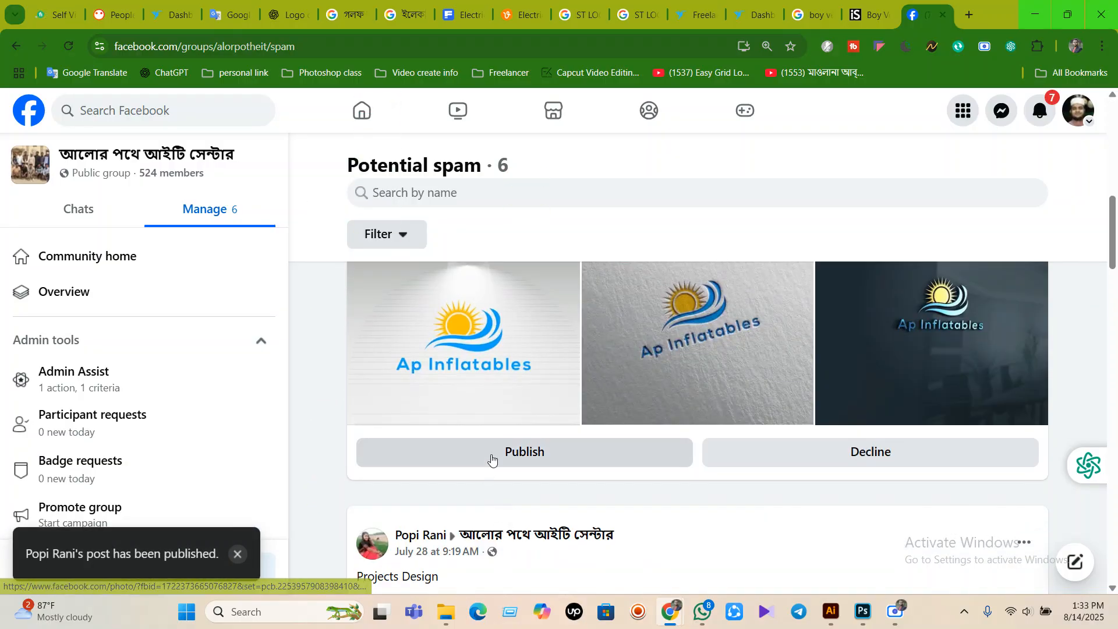
click(490, 459)
scroll(486, 460, down, 10)
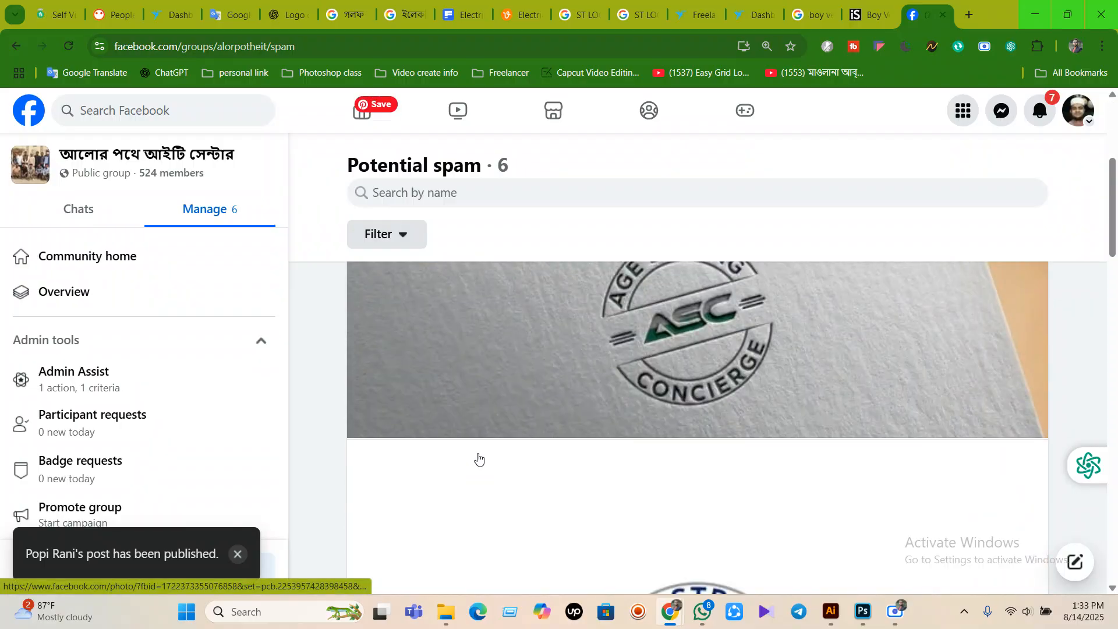
click(509, 379)
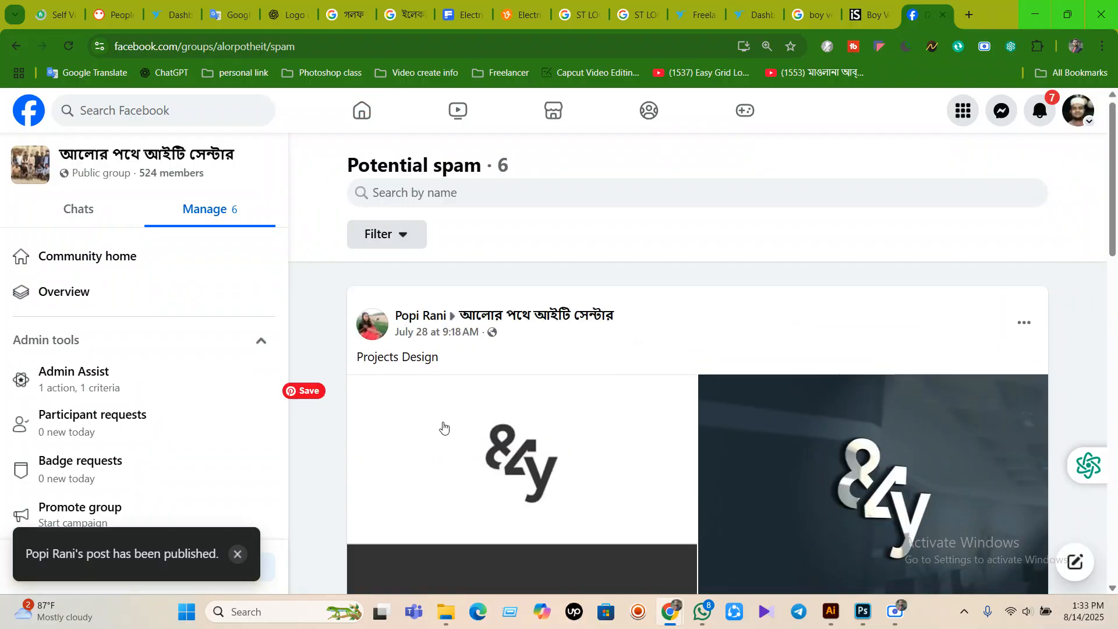
scroll(541, 443, down, 6)
click(530, 465)
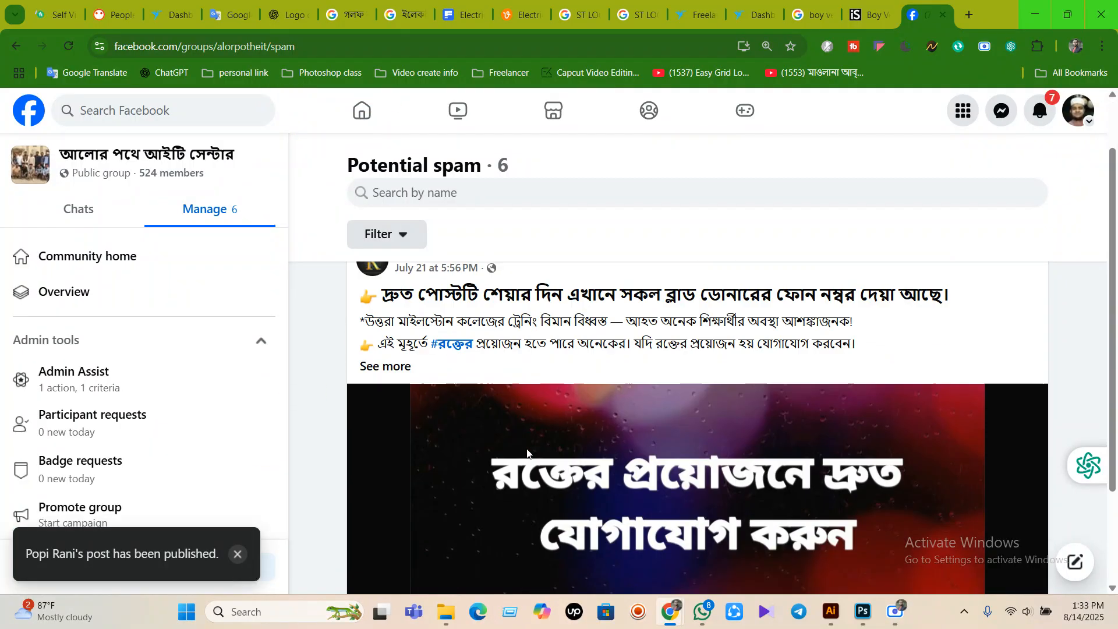
- Review the held blood donor appeal at the end of the spam queue and publish it
scroll(524, 457, down, 3)
scroll(517, 453, up, 2)
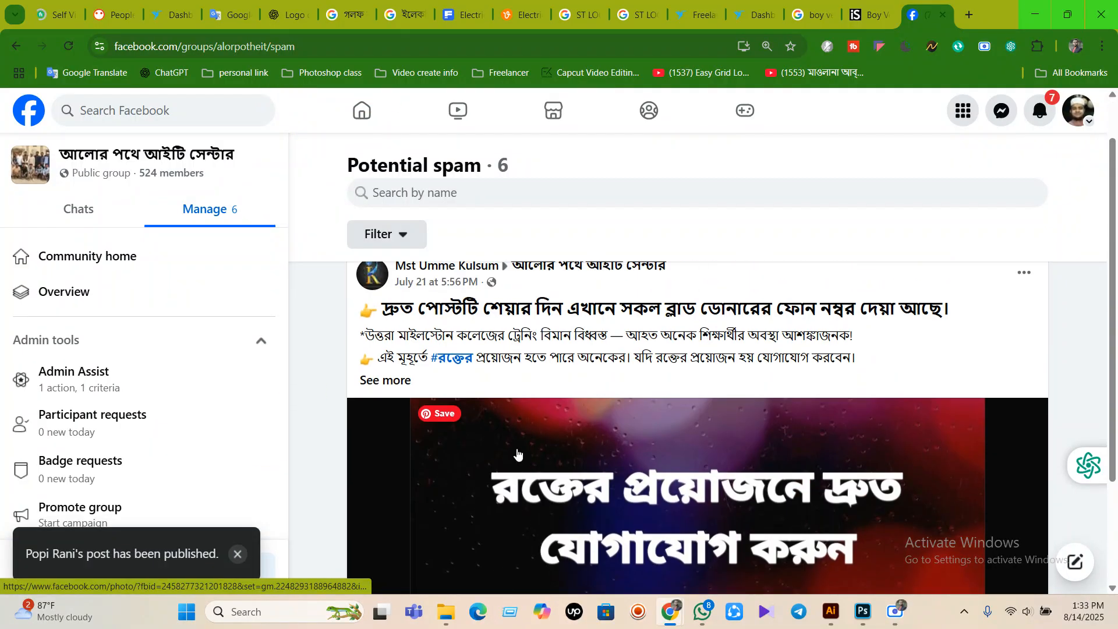
scroll(517, 453, down, 2)
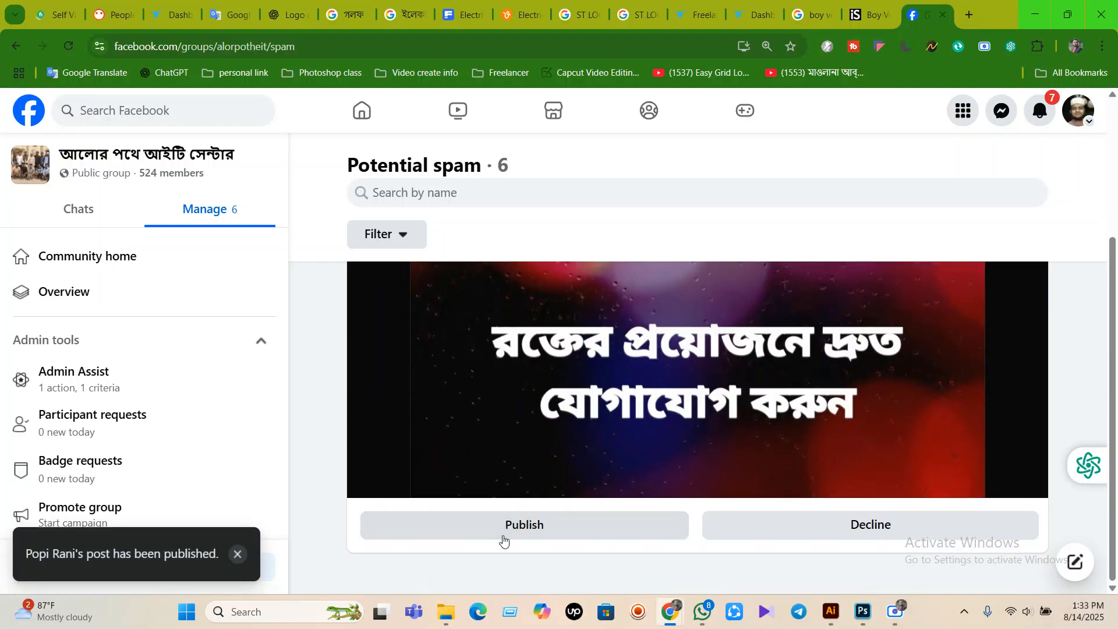
click(503, 540)
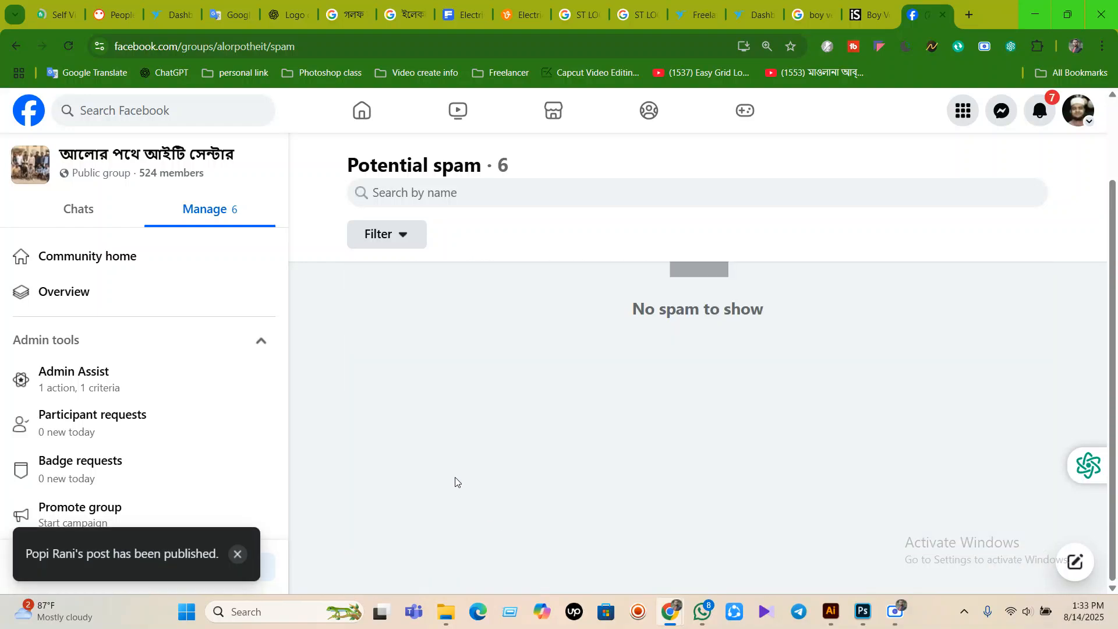
- Return to the group's home page and share the boy drawing post publicly to the personal feed
click(136, 158)
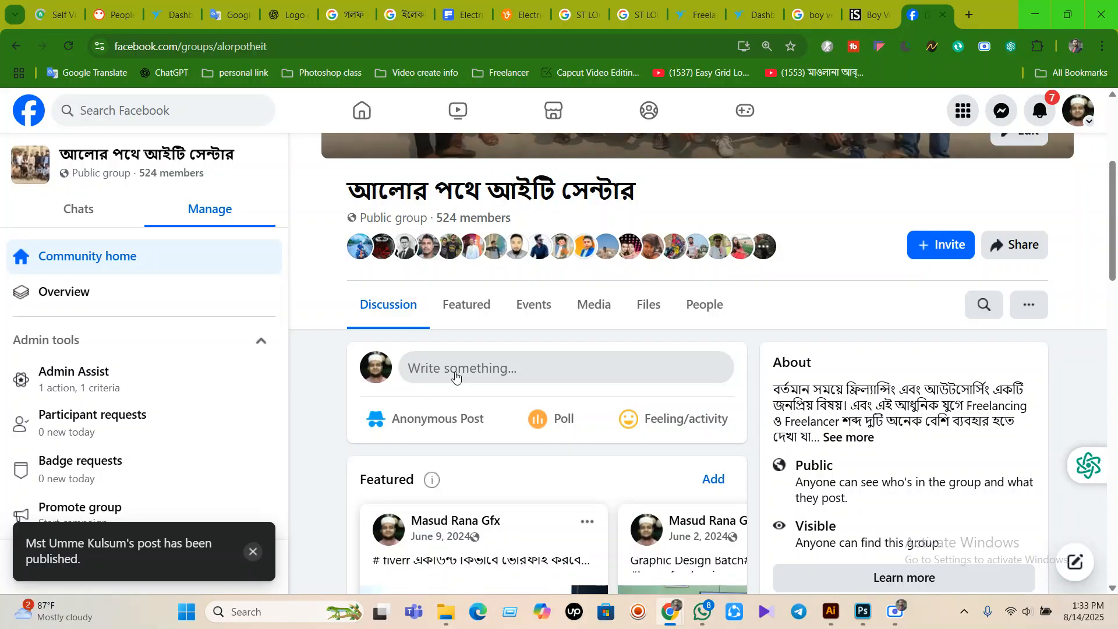
scroll(455, 376, down, 10)
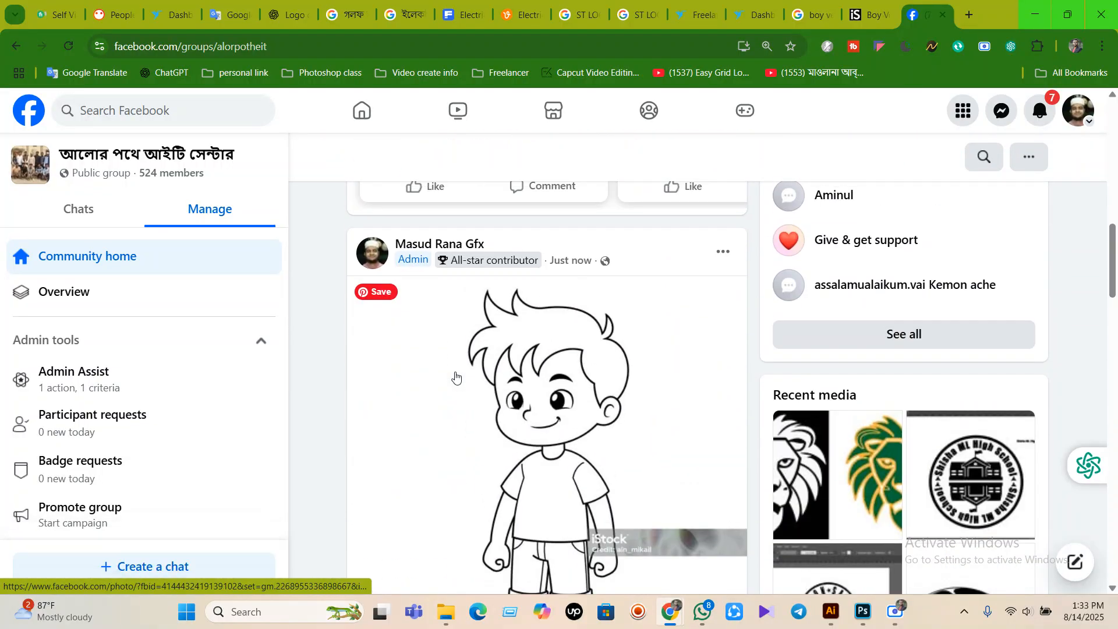
scroll(455, 377, down, 5)
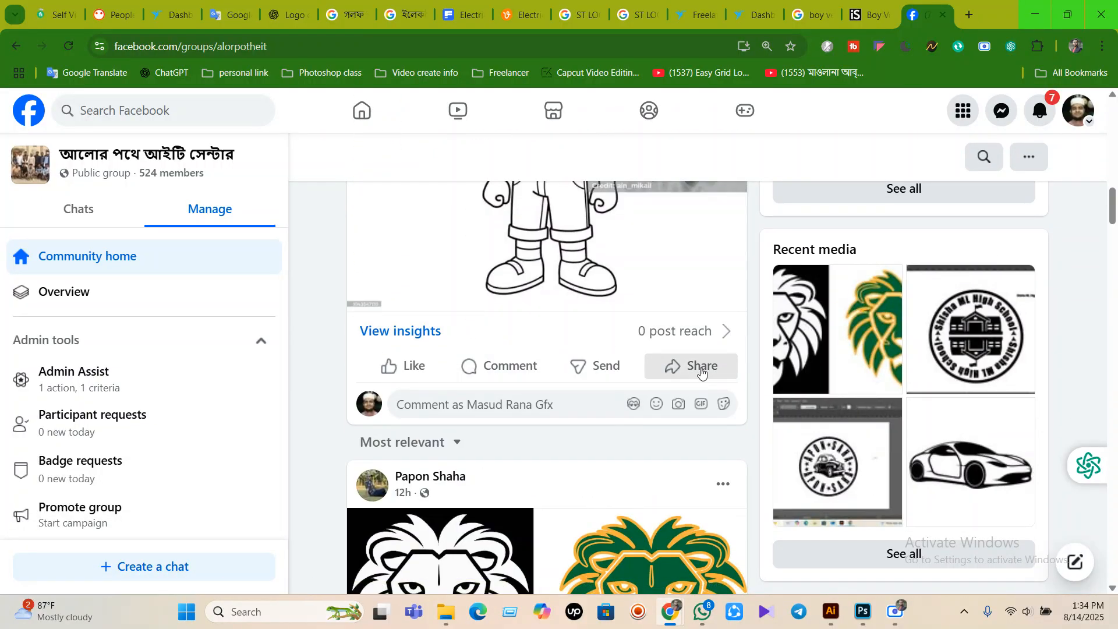
click(701, 373)
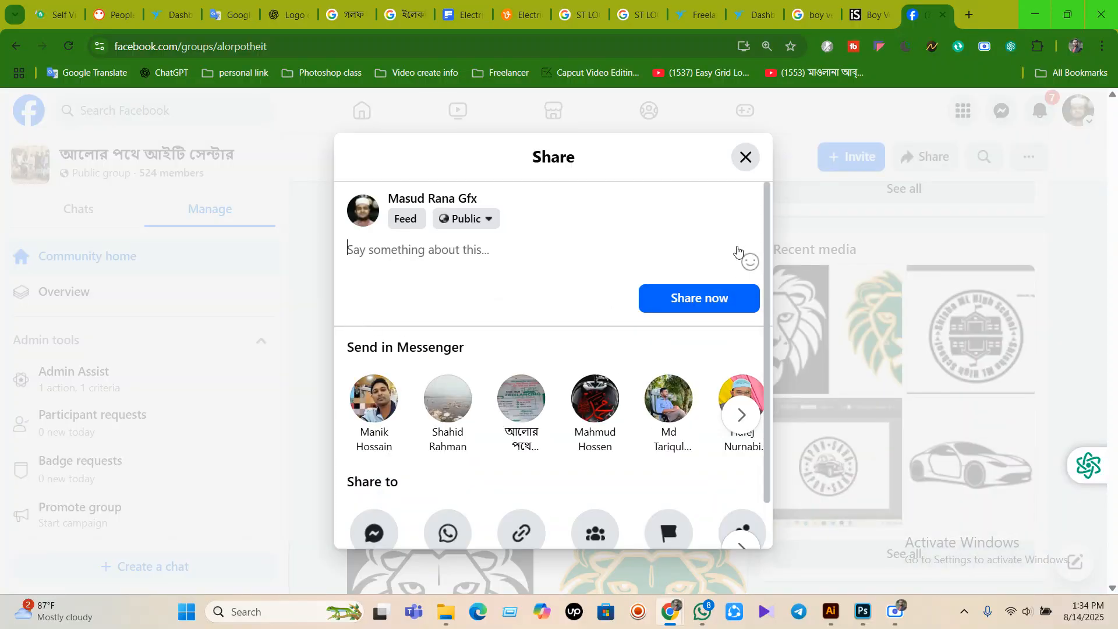
click(715, 310)
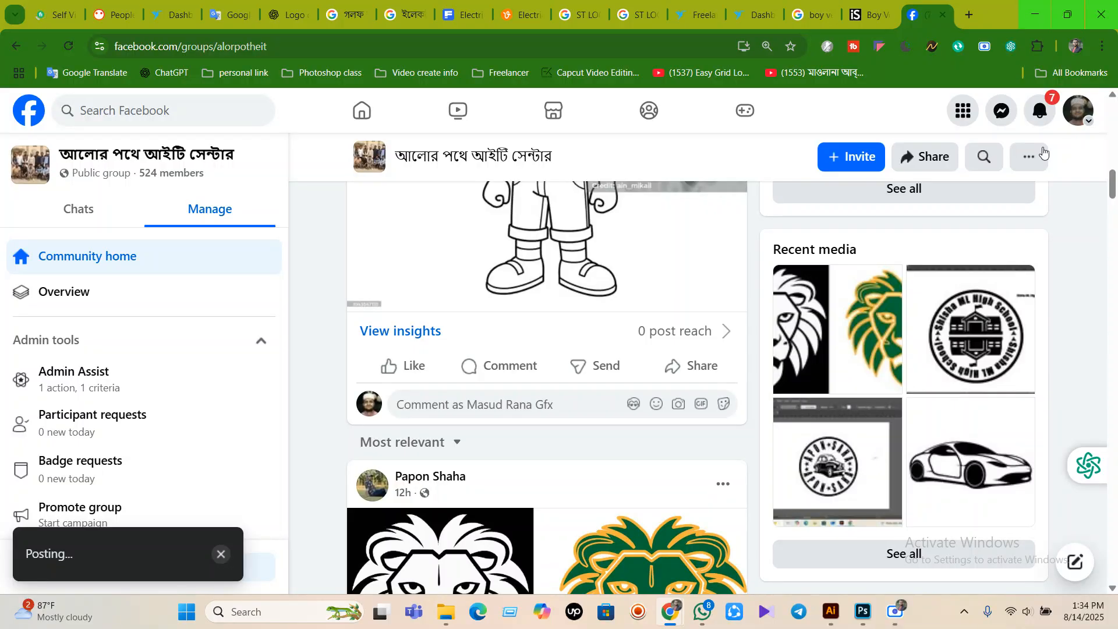
- Open the own profile and examine the shared boy drawing post and its link to the group
click(1078, 110)
click(897, 162)
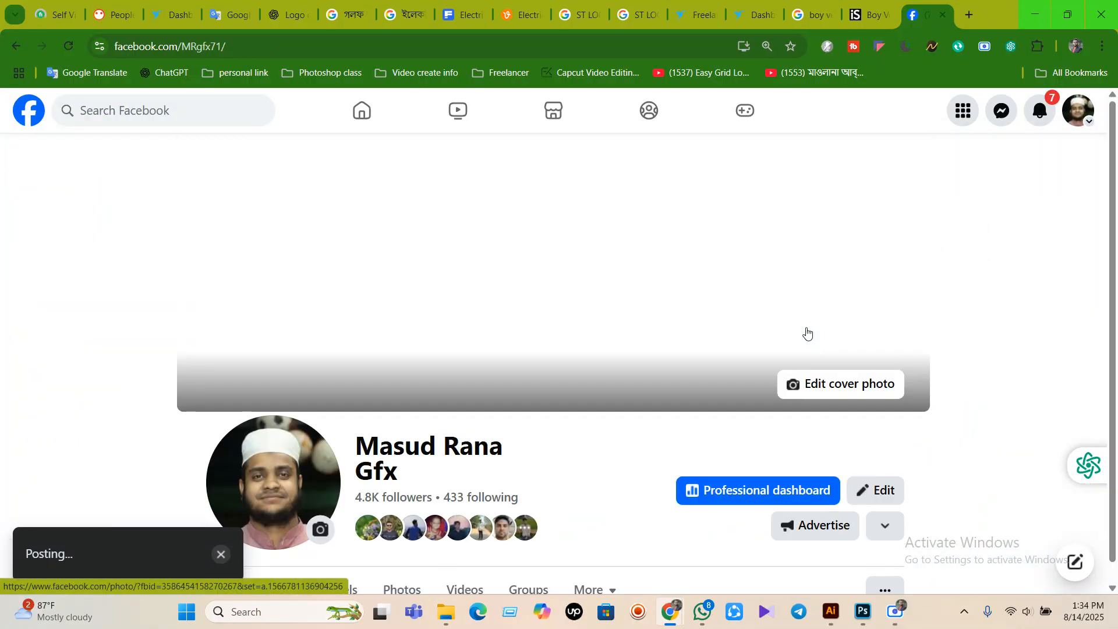
scroll(640, 408, down, 1)
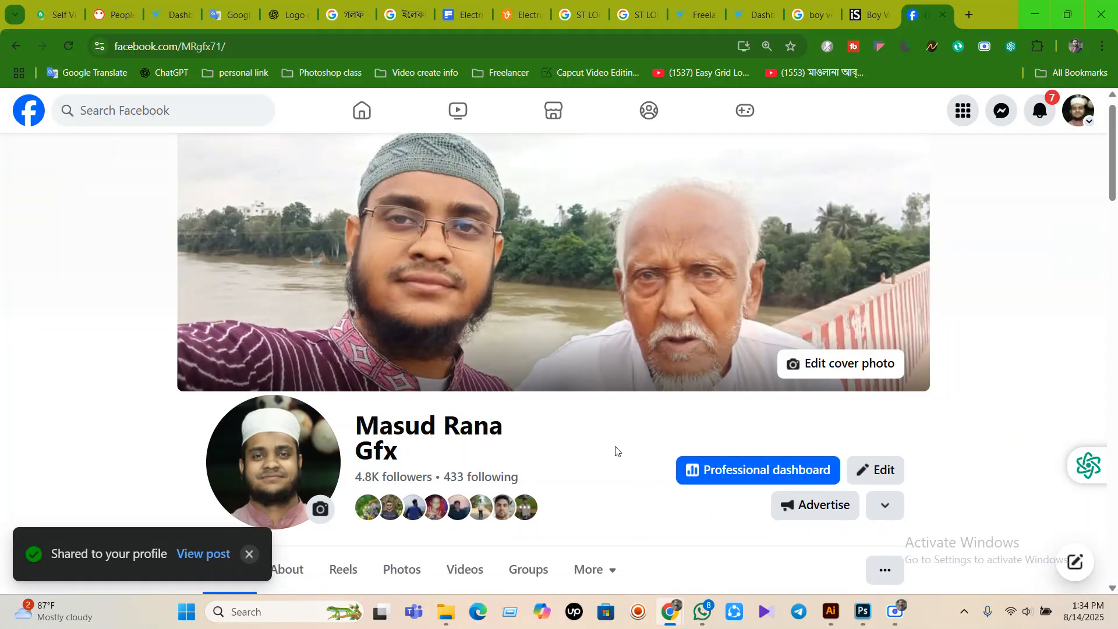
scroll(615, 450, down, 10)
scroll(612, 454, down, 8)
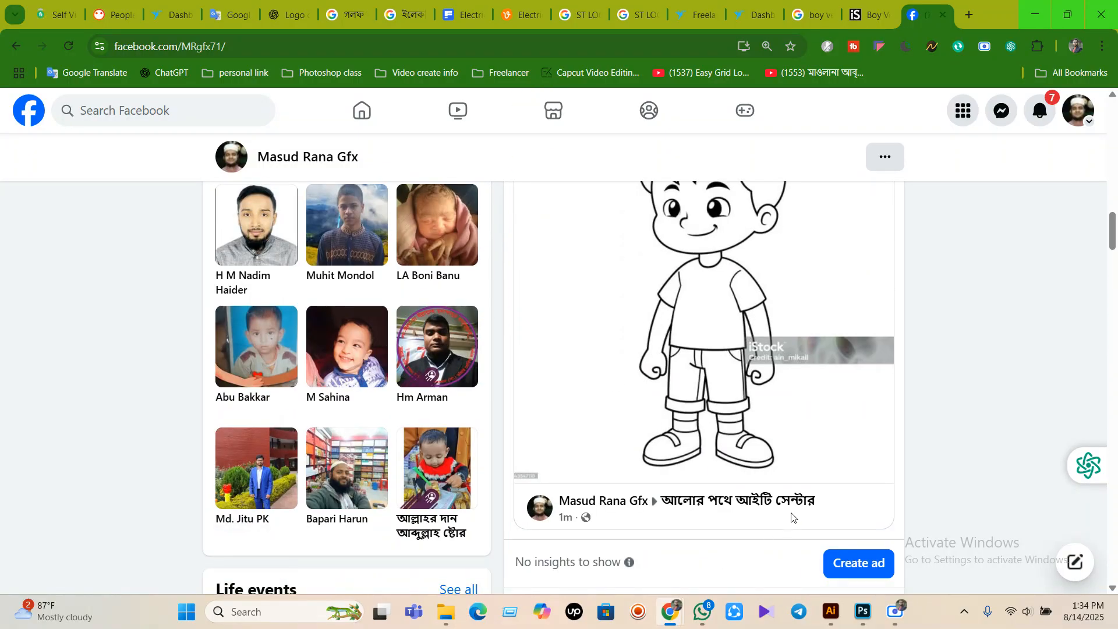
scroll(792, 518, up, 1)
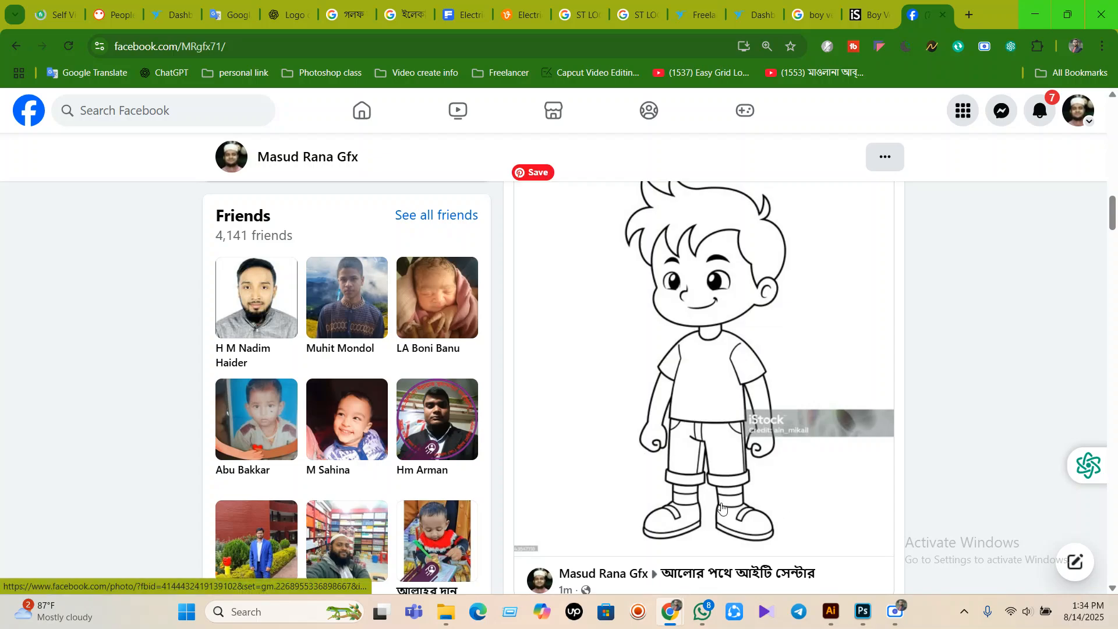
scroll(721, 508, down, 6)
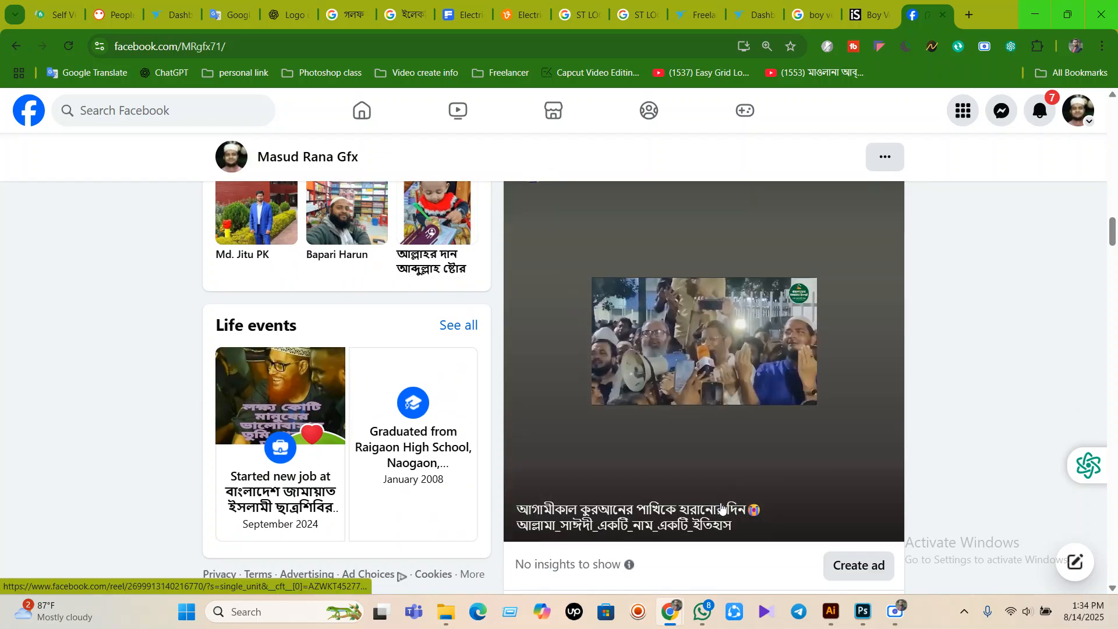
scroll(722, 508, up, 5)
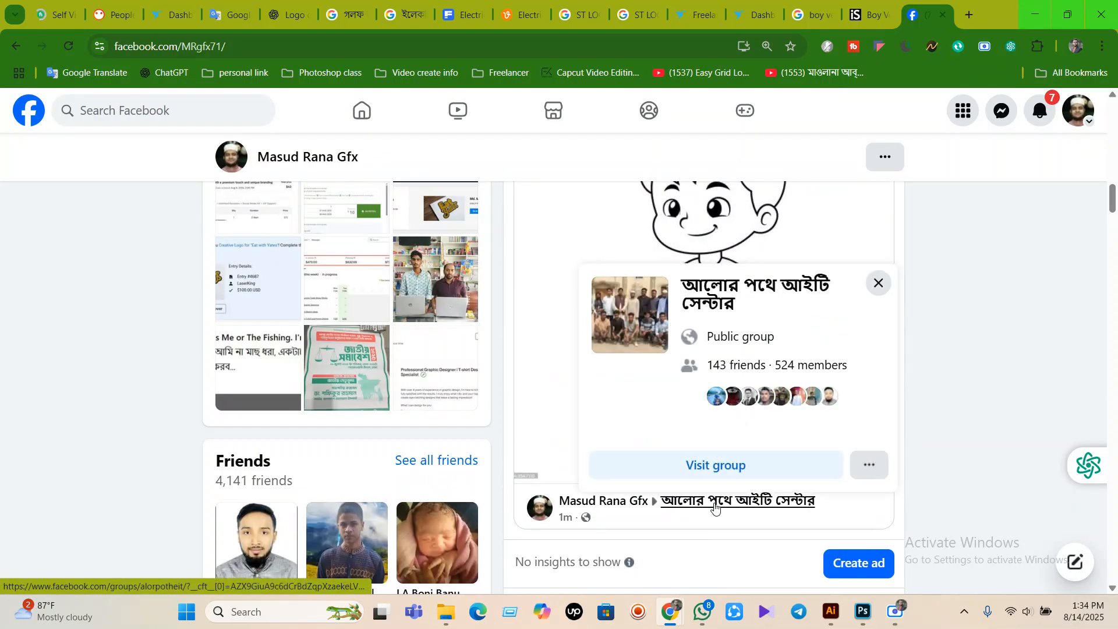